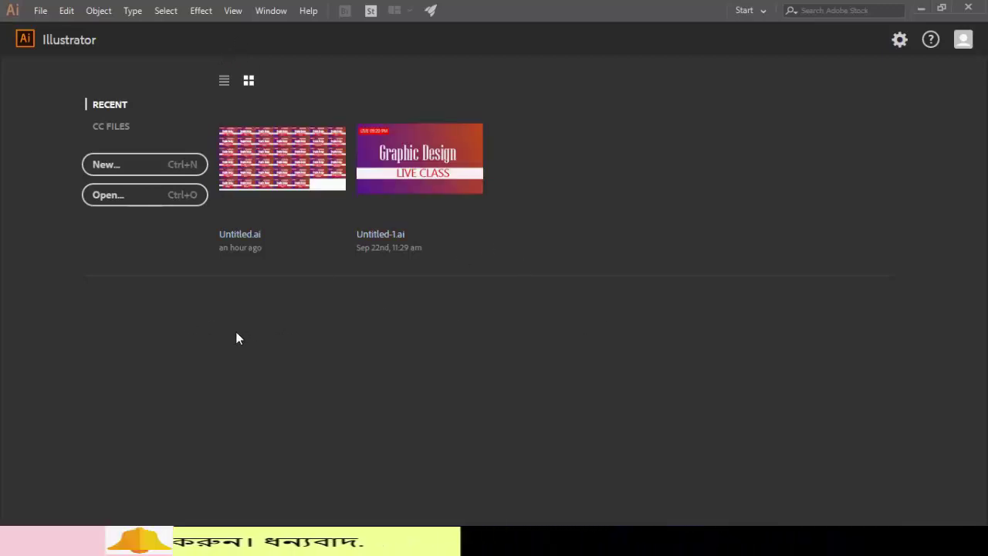
click(122, 169)
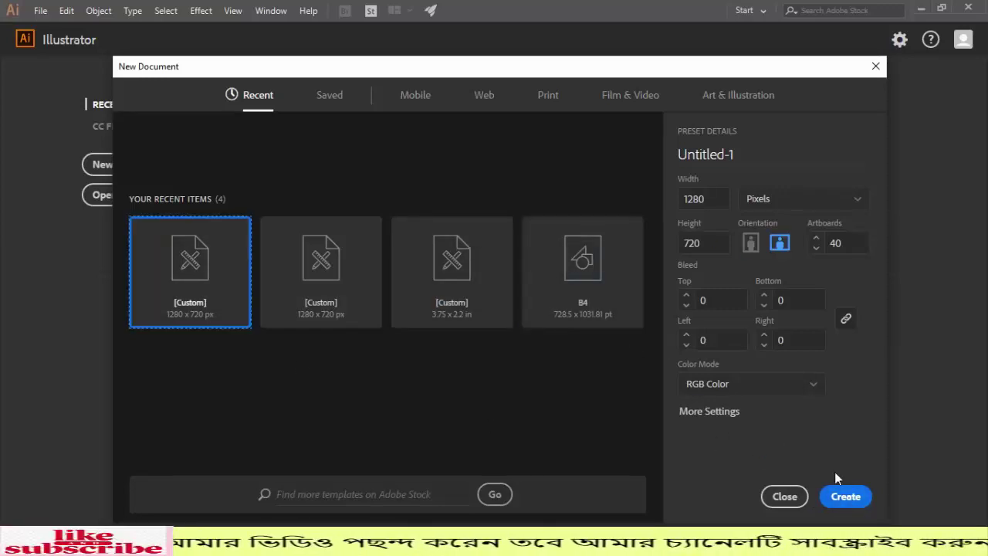
click(846, 497)
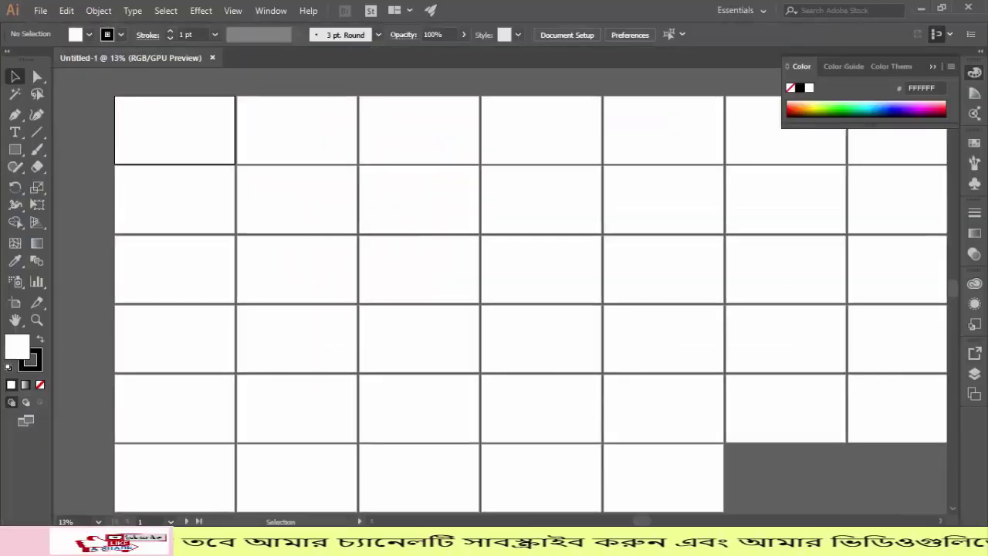
click(213, 57)
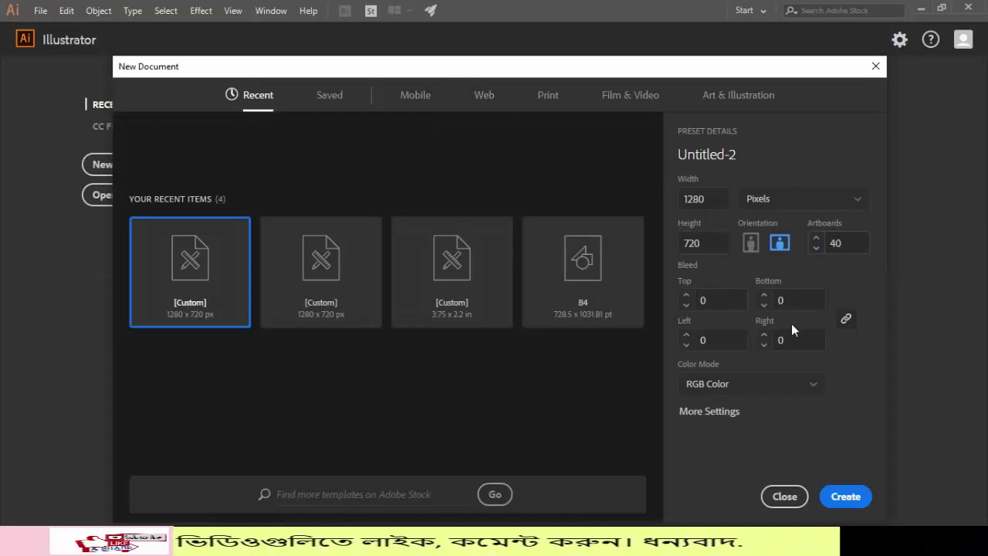
- Create a new document from the B4 preset with one artboard in CMYK color mode
click(572, 293)
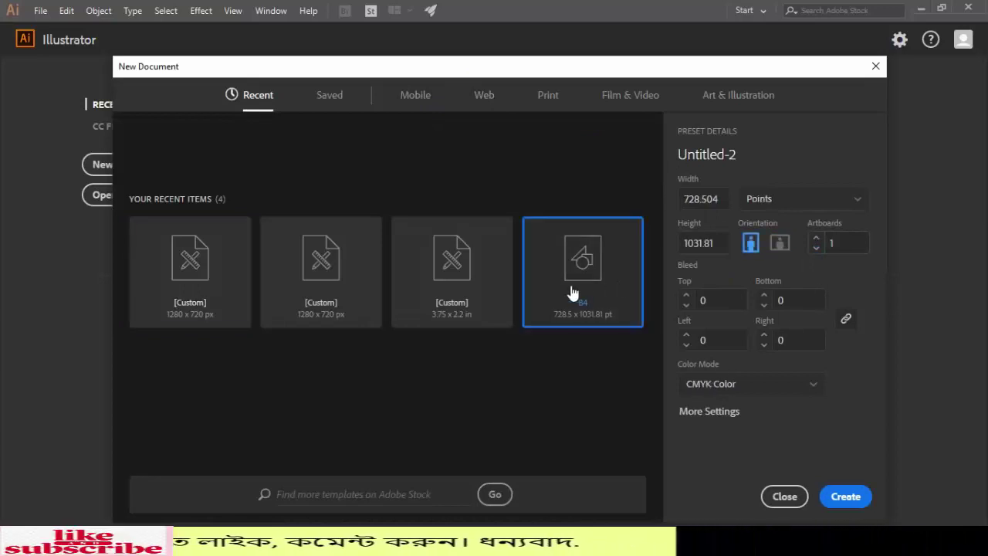
click(846, 497)
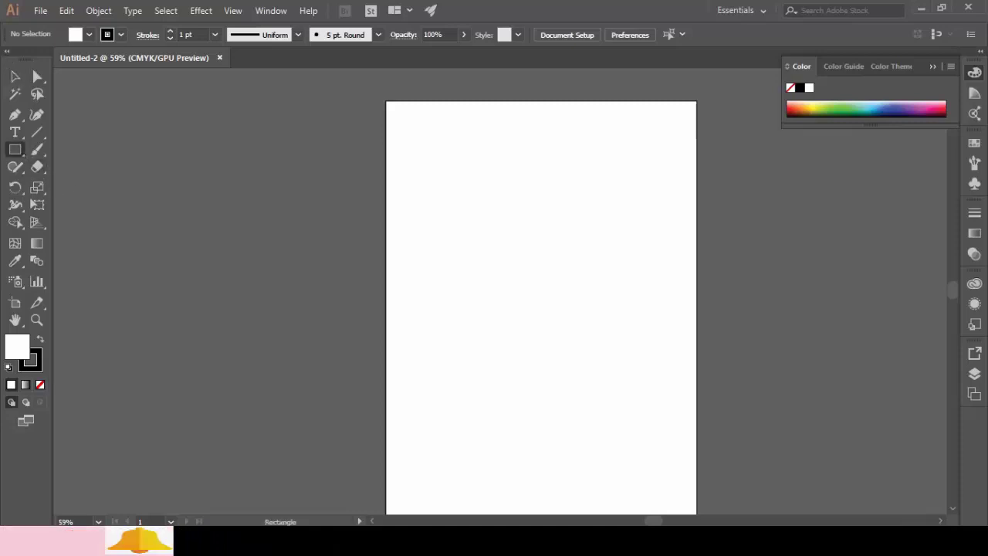
- Draw an upright rectangle in the upper middle of the artboard and fill it with dark red 6D0F0F
drag(495, 194, 568, 316)
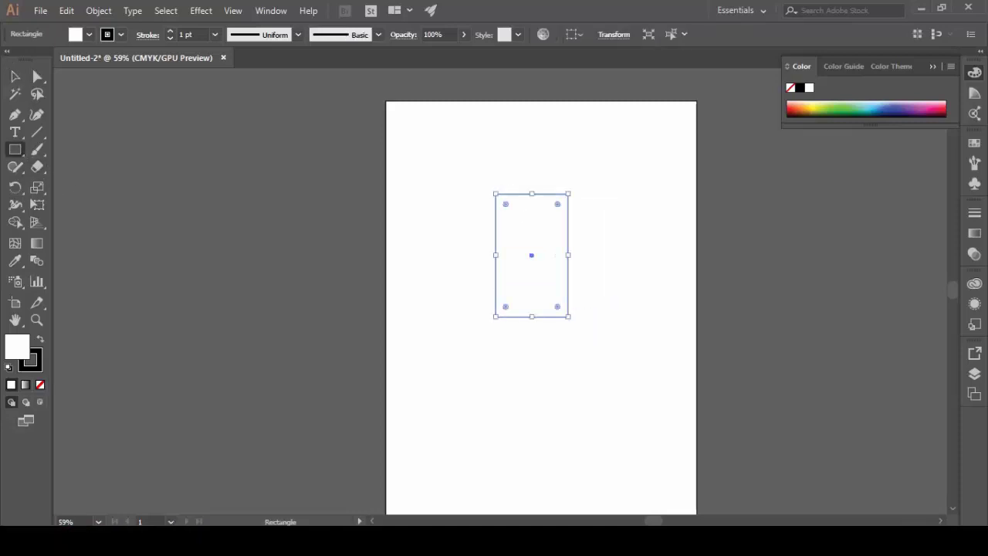
double_click(19, 344)
click(464, 277)
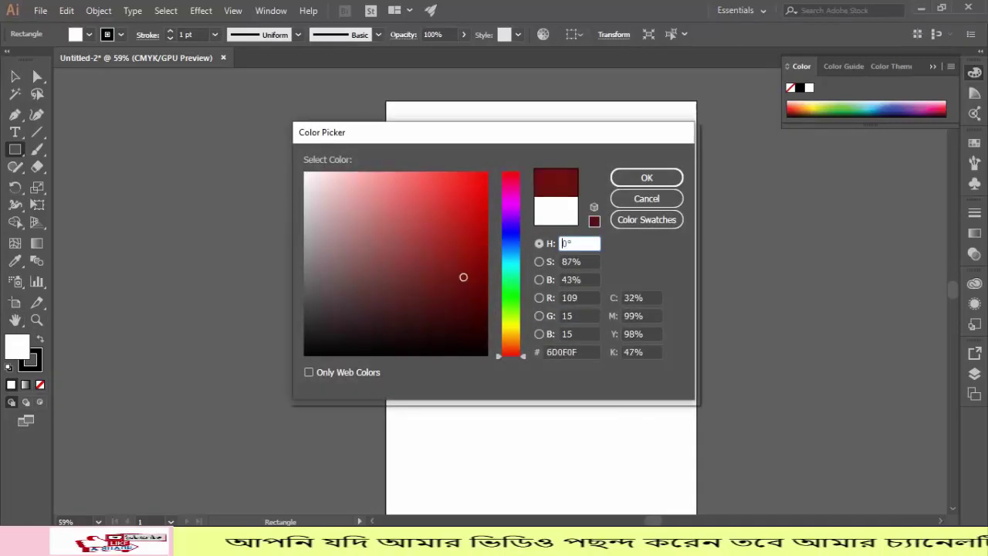
click(642, 179)
- Move the dark red rectangle to the artboard's upper left and duplicate it into five, with the last copy overlapping the artboard's left edge
click(21, 79)
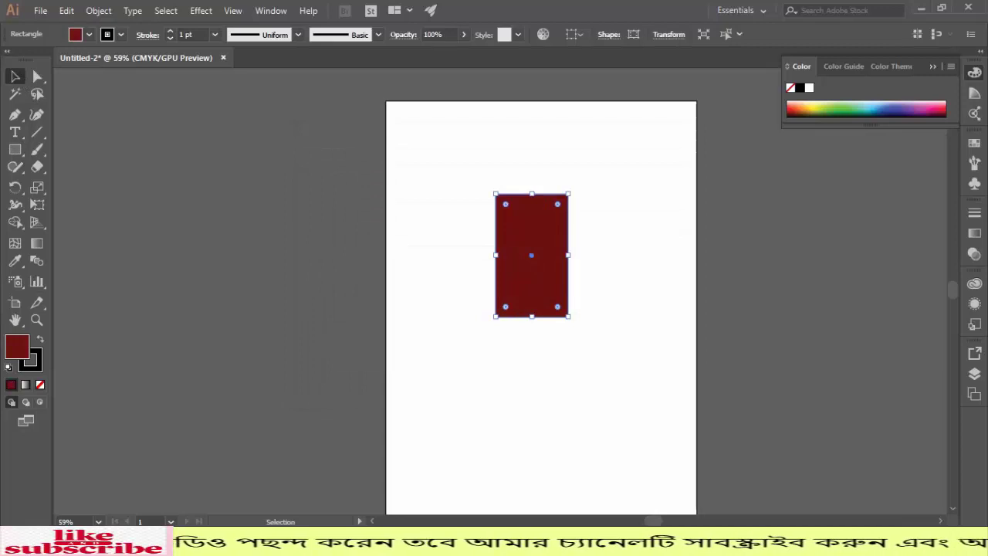
alt+drag(554, 283, 481, 196)
alt+drag(454, 163, 567, 170)
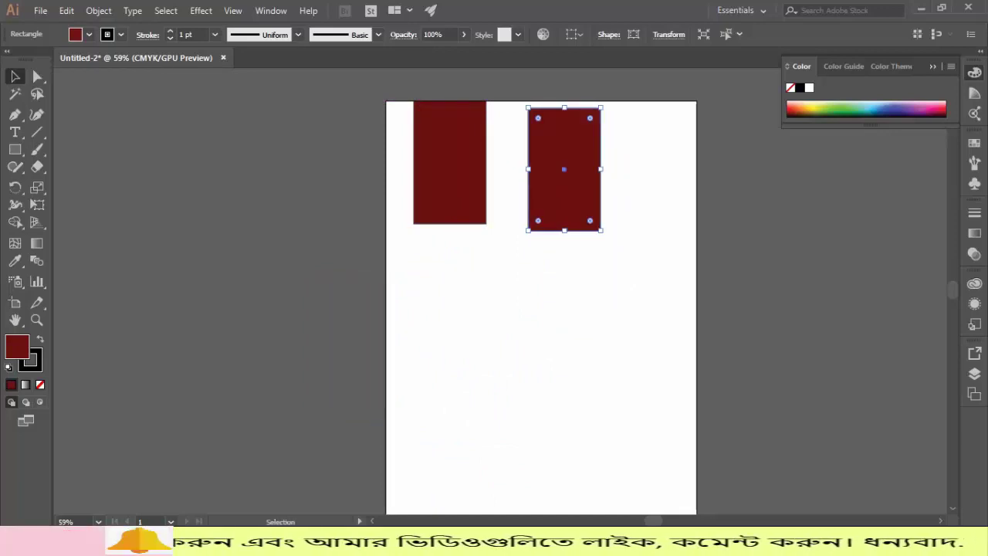
alt+drag(594, 168, 599, 327)
mouse_move(492, 326)
mouse_down()
mouse_move(381, 334)
mouse_move(488, 330)
mouse_up()
drag(402, 334, 401, 304)
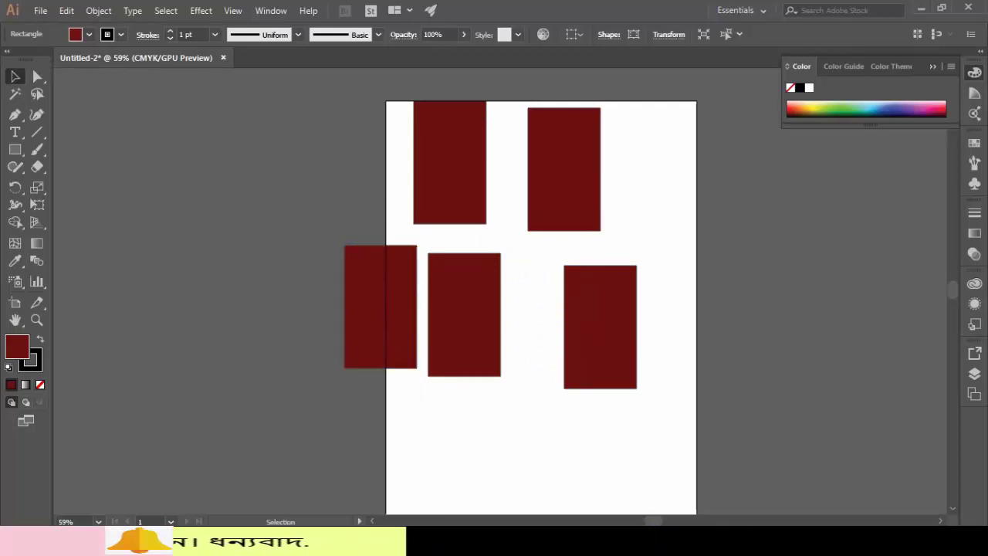
- Swap the fill and stroke of the central rectangle to make it black, and fill the lower-right rectangle with dark blue
click(464, 314)
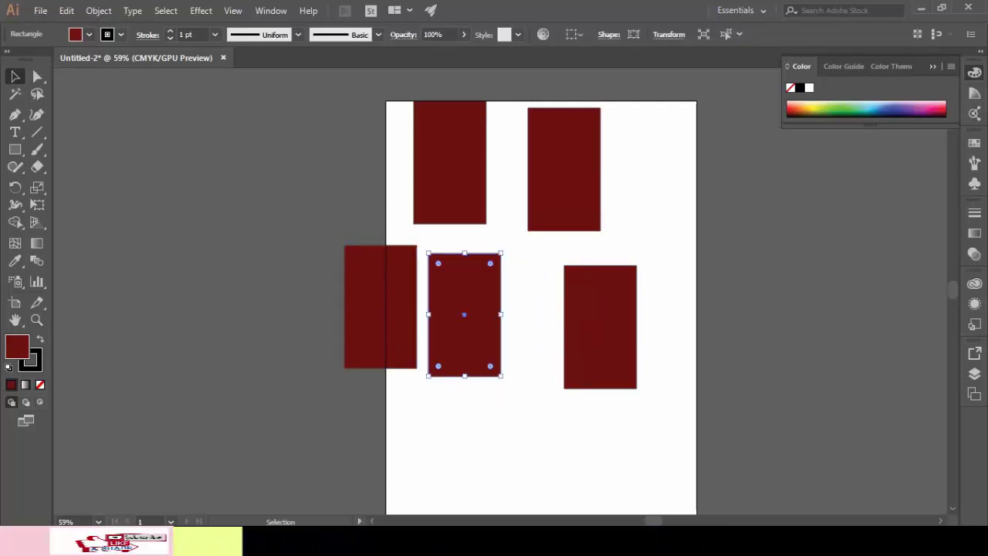
key(shift+x)
click(600, 327)
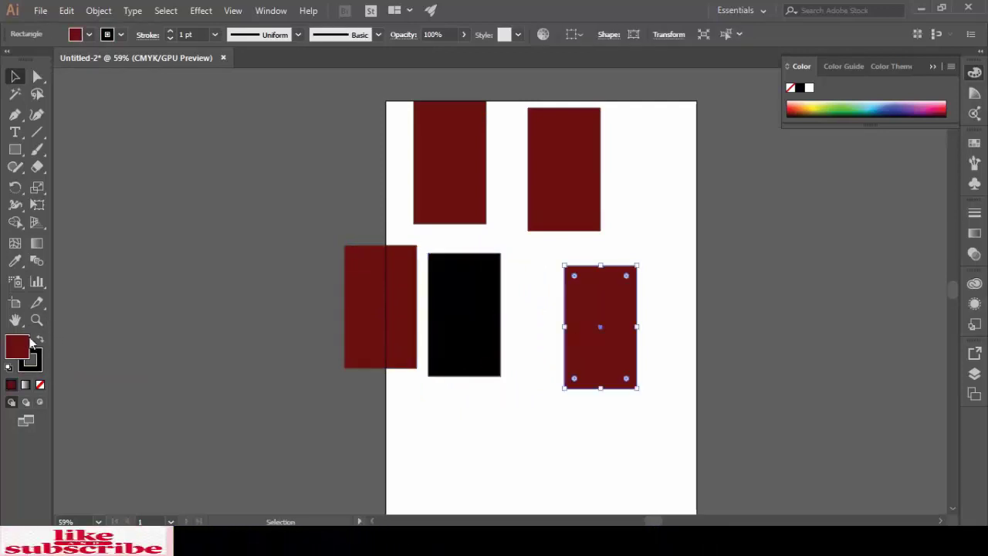
double_click(19, 349)
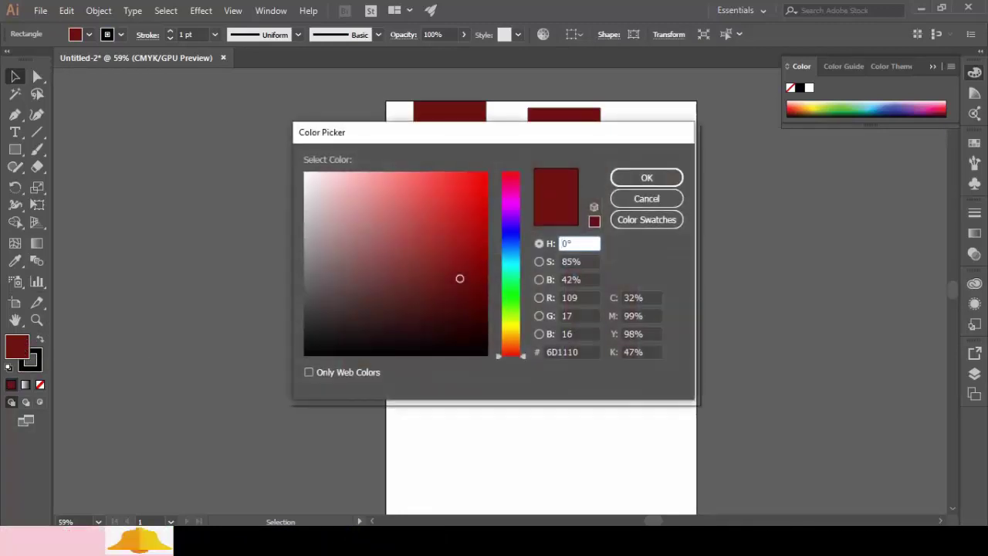
click(653, 178)
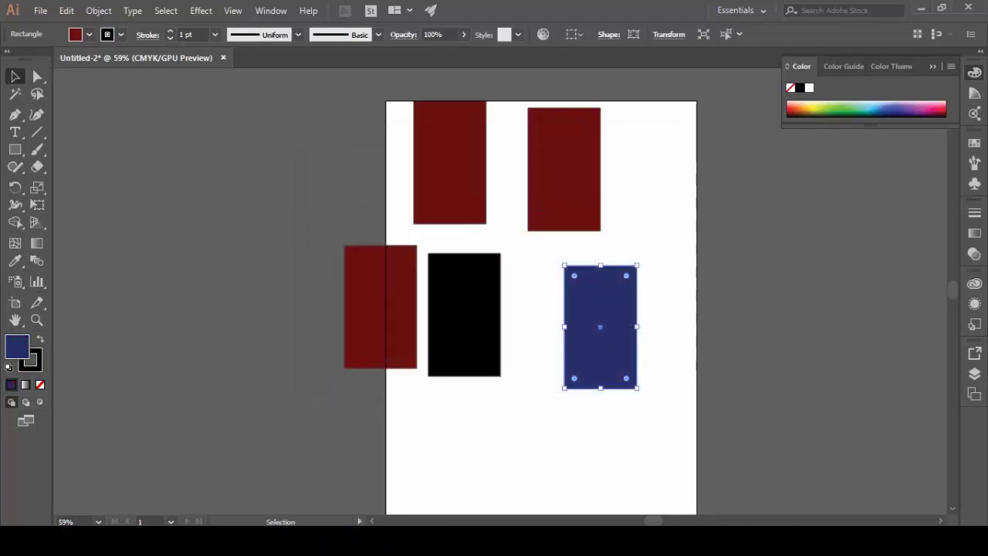
key(ctrl+shift+a)
- Move the rectangle overlapping the left edge off the artboard and fill it with ochre 9E7312
drag(380, 306, 232, 297)
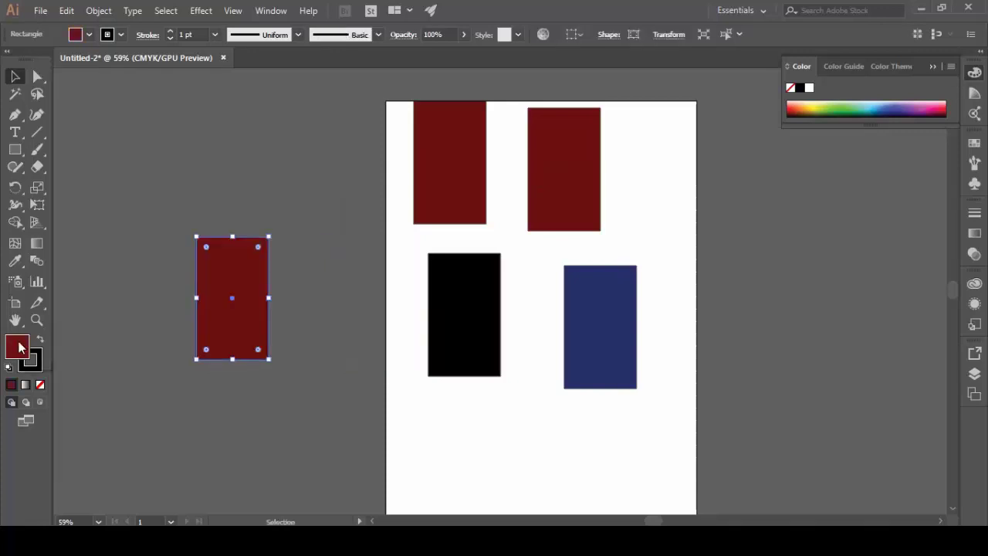
double_click(19, 347)
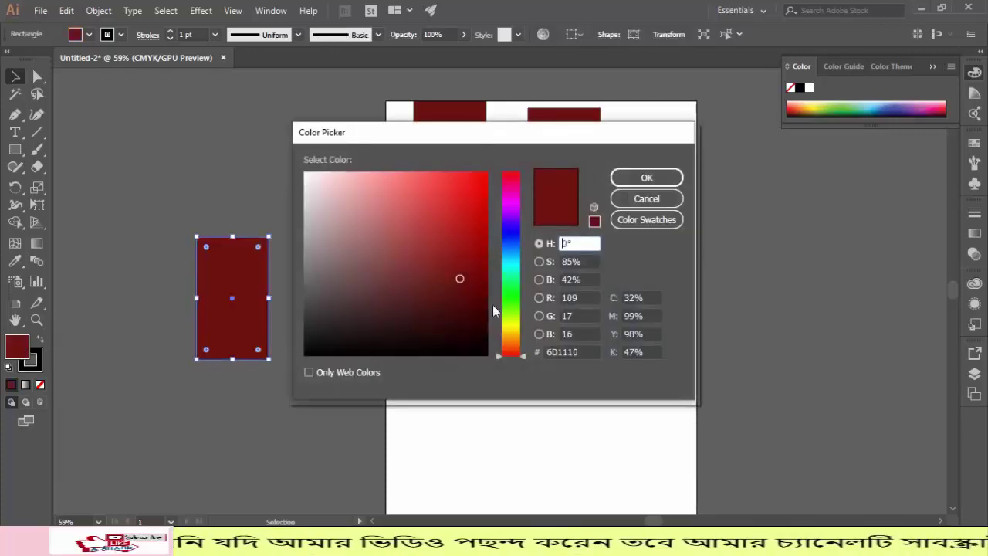
drag(511, 309, 511, 335)
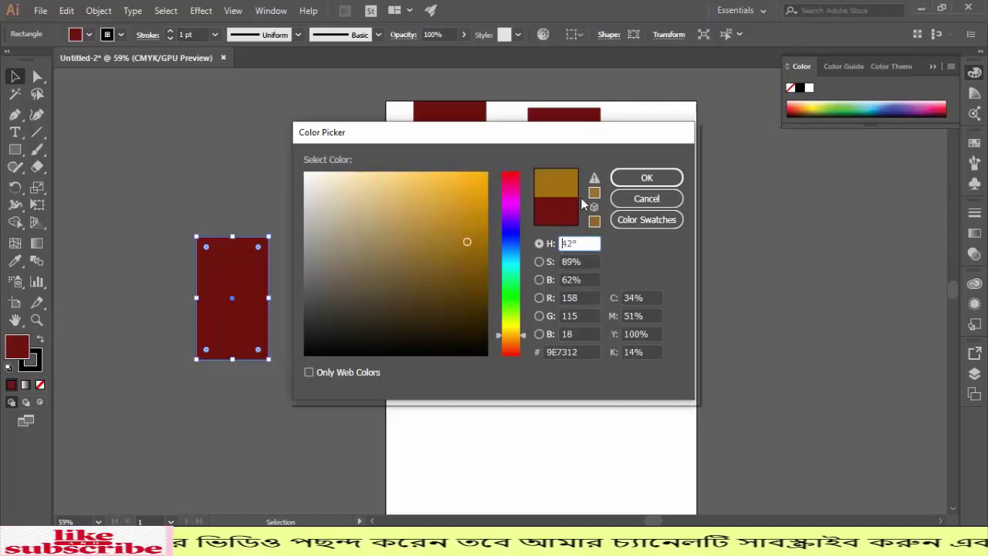
click(646, 178)
key(ctrl+shift+a)
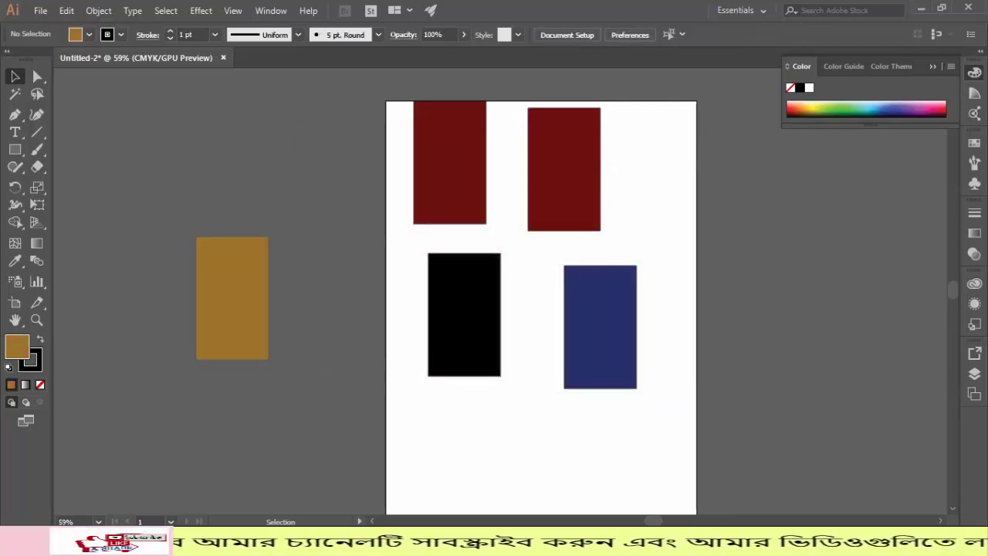
- Duplicate the ochre, black and blue rectangles once each, placing every copy near its original
drag(203, 292, 320, 332)
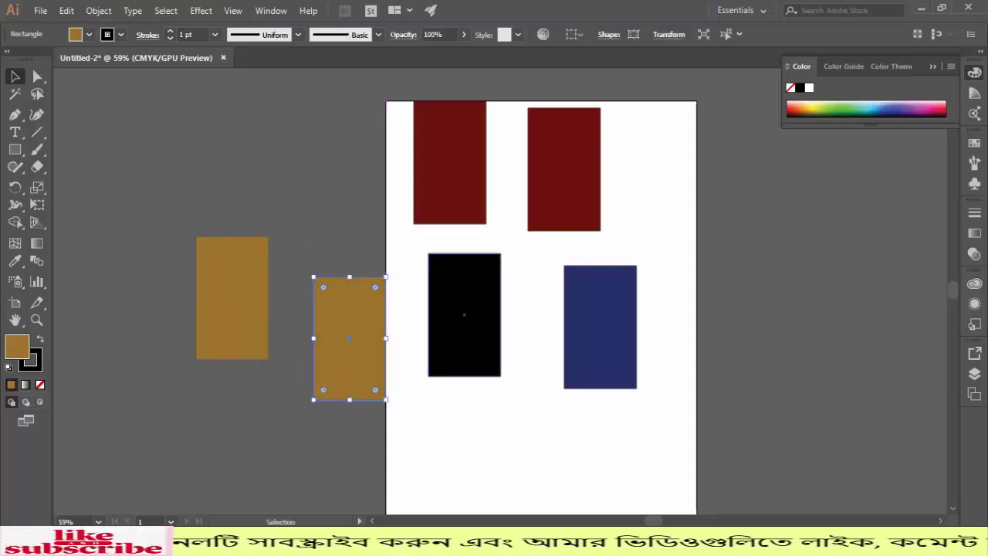
drag(464, 315, 486, 454)
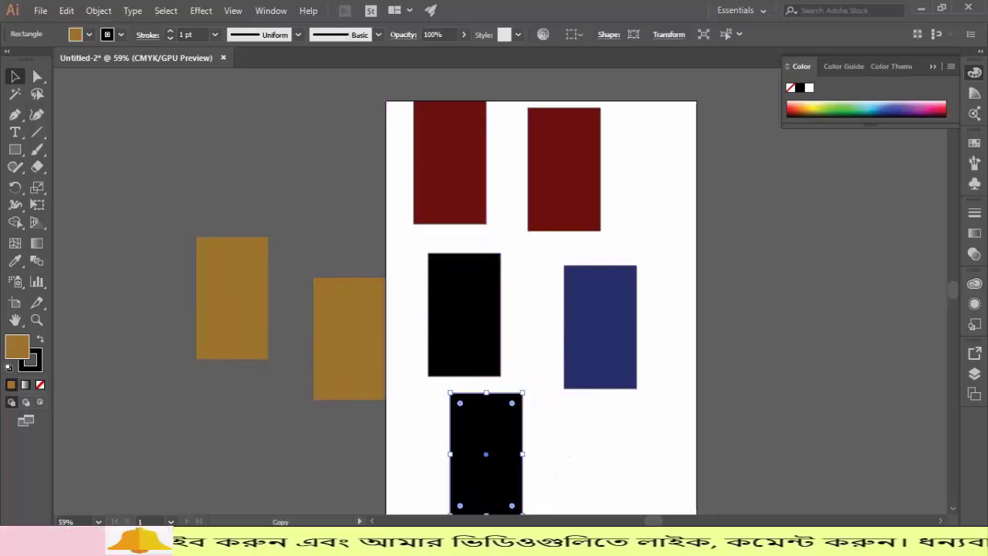
drag(610, 349, 730, 403)
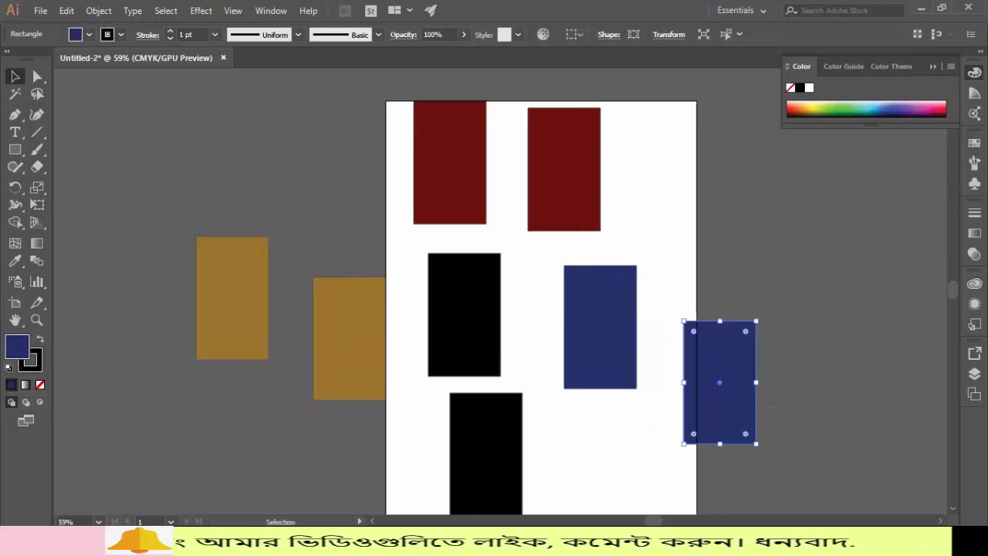
key(ctrl+shift+a)
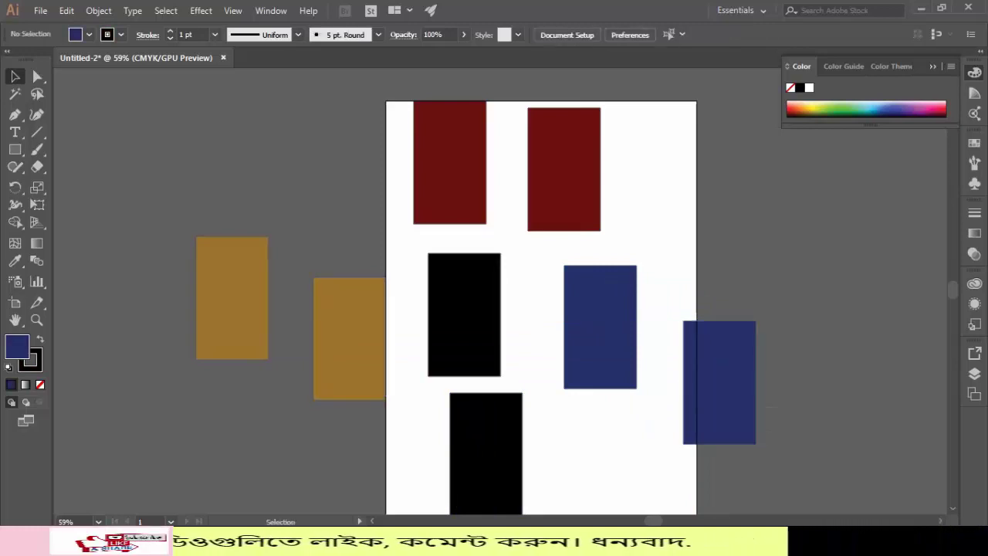
- Select both ochre rectangles and both dark red rectangles in turn with the Magic Wand, and clear the selection
scroll(502, 291, up, 4)
scroll(501, 291, down, 3)
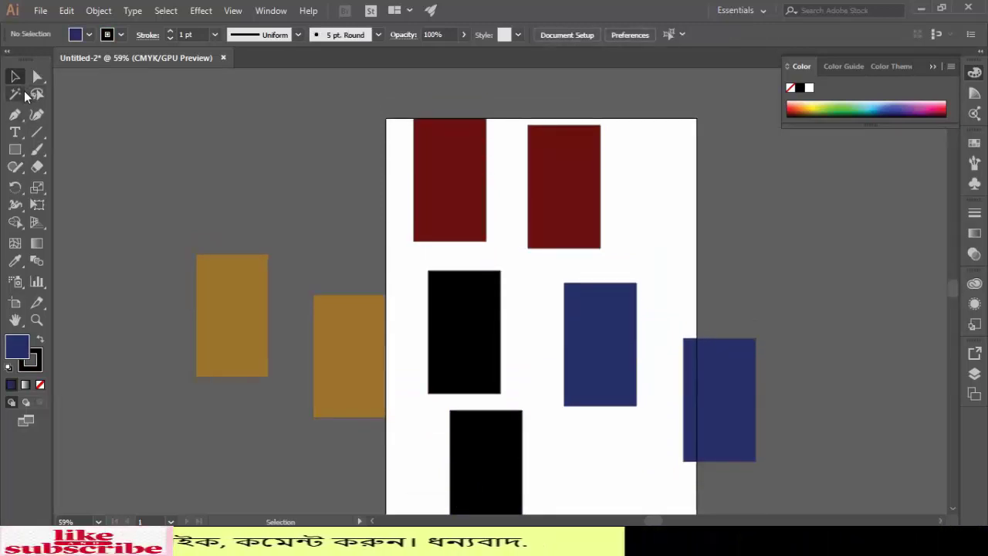
click(15, 94)
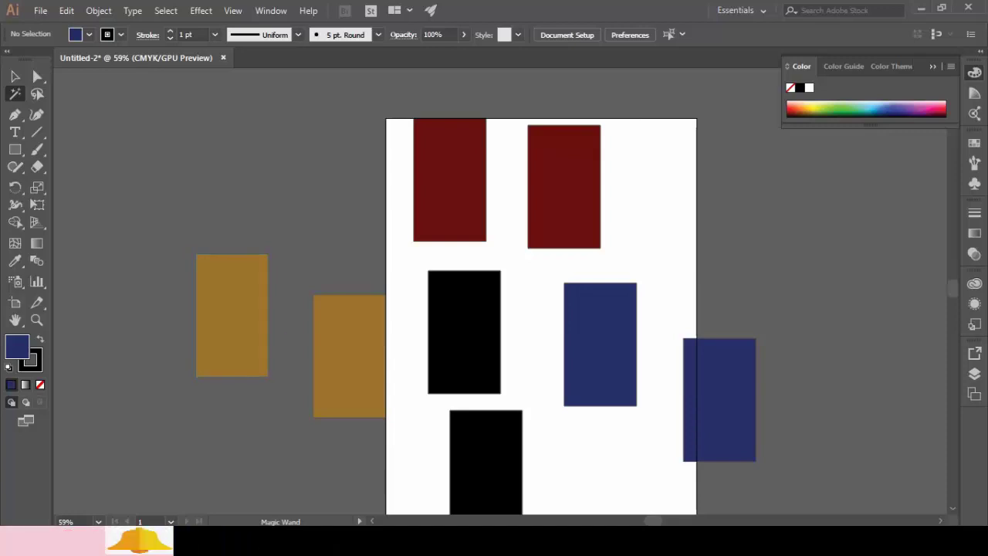
click(232, 315)
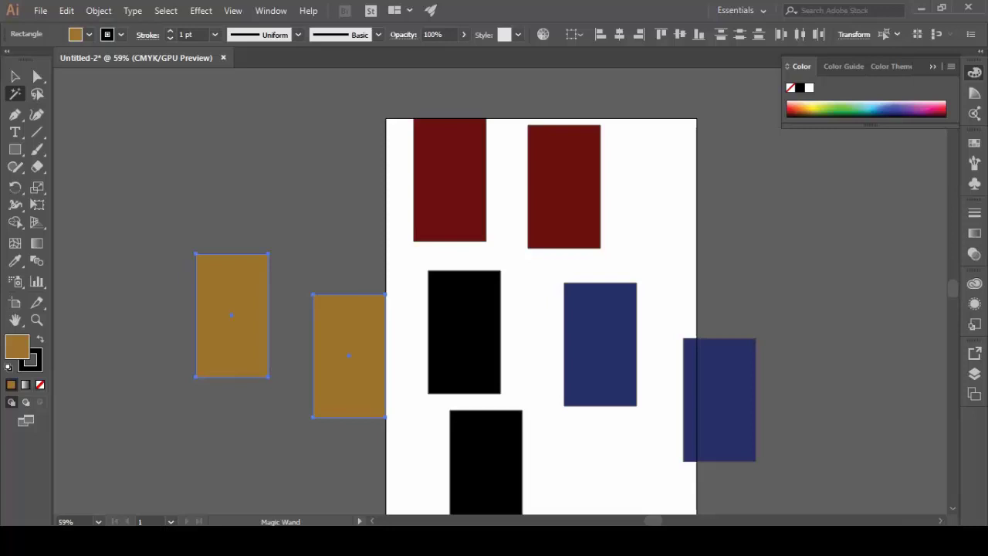
click(483, 228)
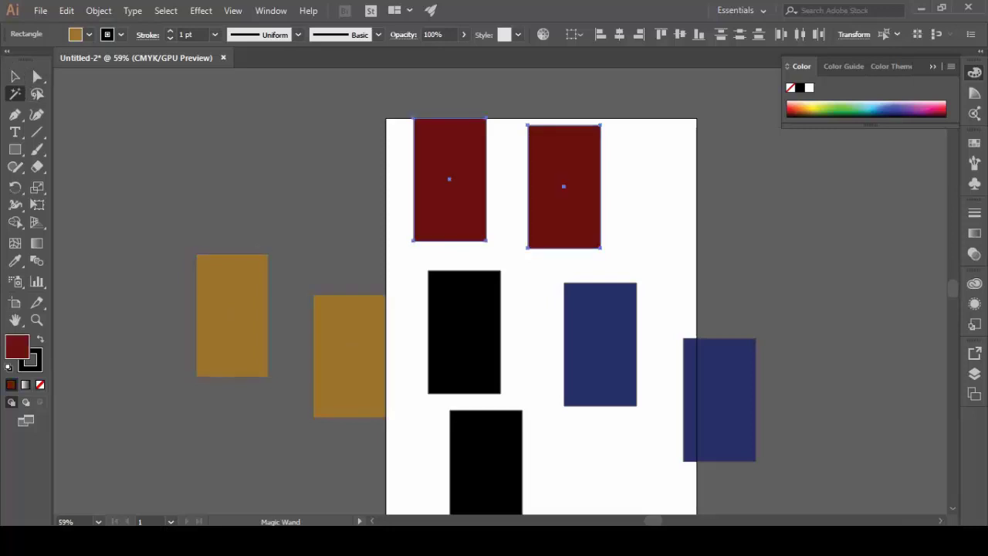
click(16, 76)
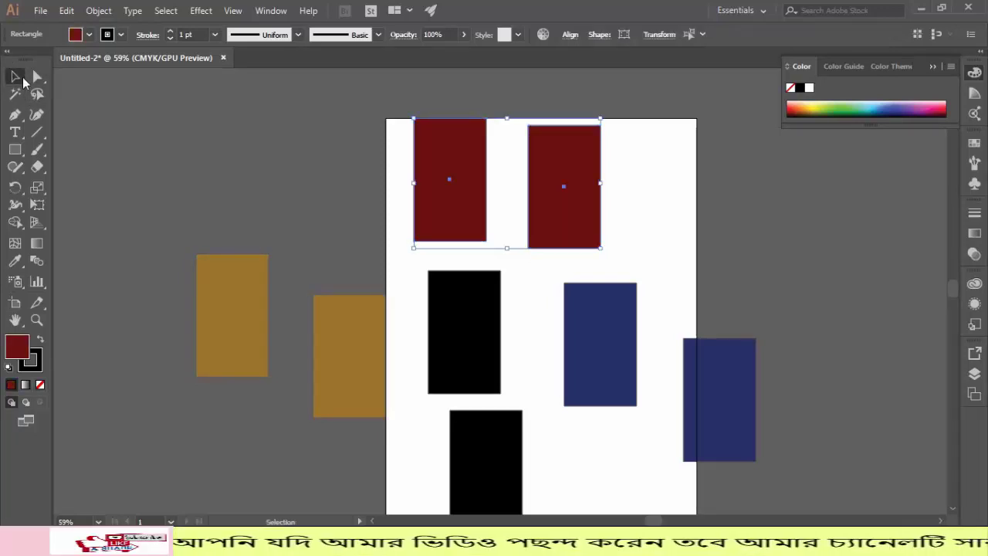
click(514, 272)
- Move the second dark red and lower black rectangles off the artboard's right side, and the inner blue one beside the remaining dark red
scroll(514, 272, down, 2)
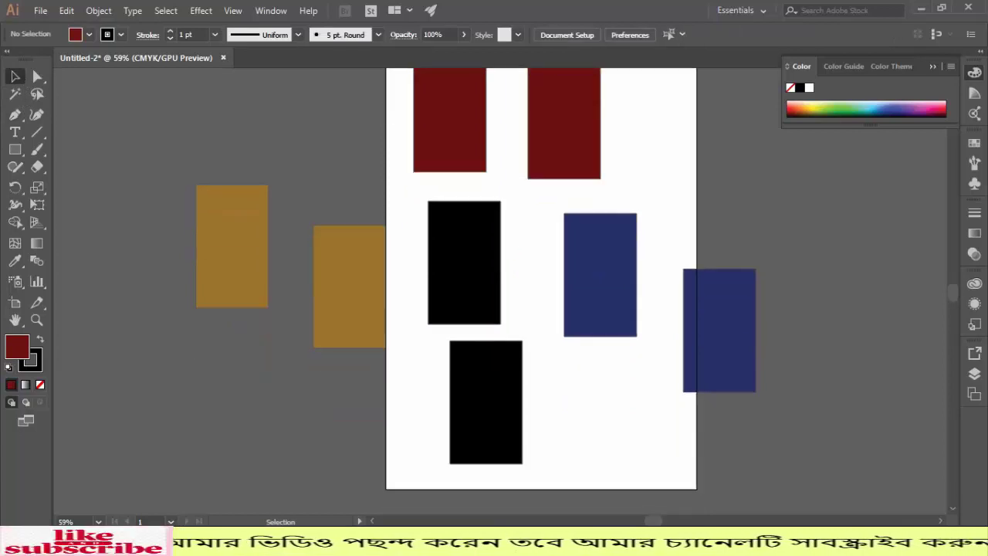
drag(566, 153, 888, 473)
drag(621, 280, 569, 159)
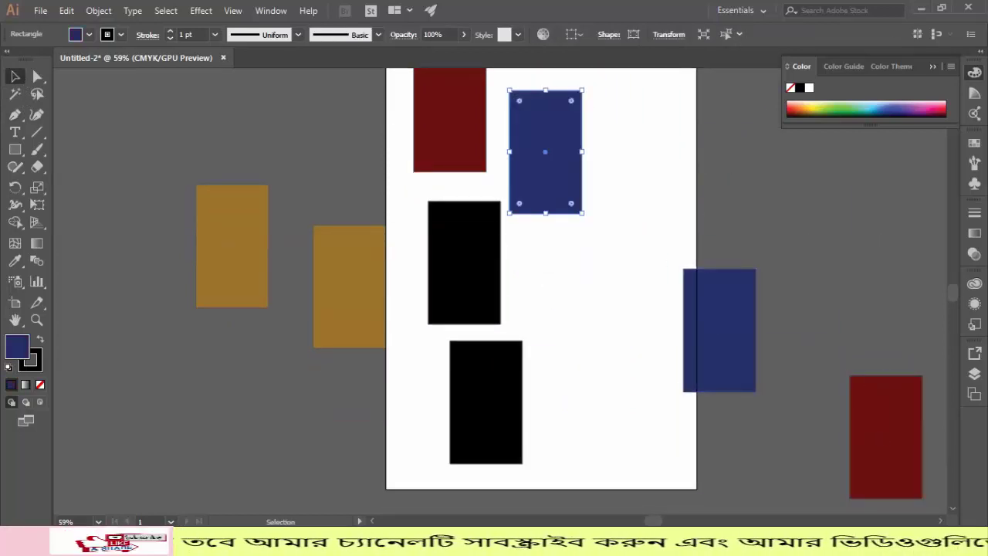
drag(483, 401, 803, 324)
click(663, 340)
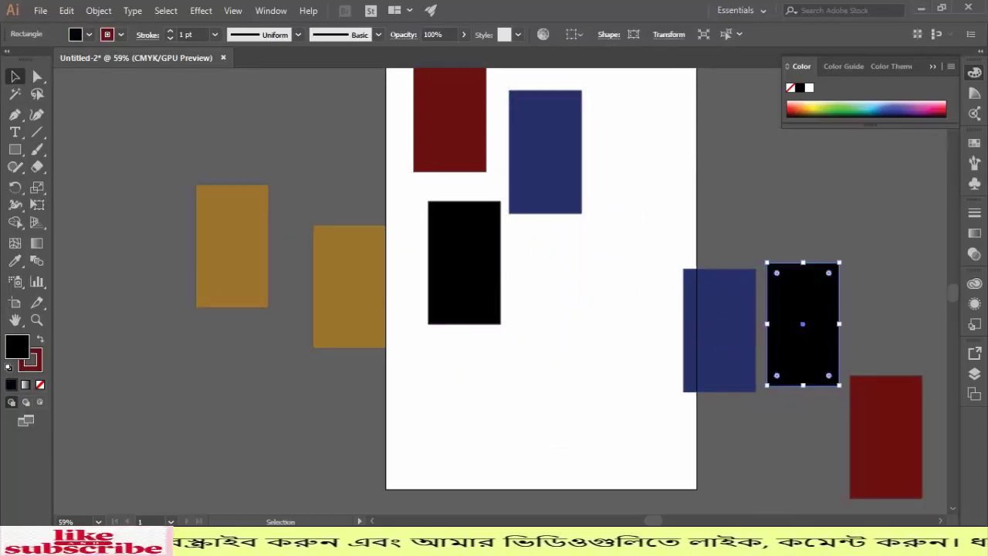
- Line up the nearer ochre rectangle with the black one on the artboard, and place the outlying dark red one left of the remaining ochre
drag(345, 288, 548, 314)
drag(464, 263, 468, 314)
drag(886, 437, 139, 245)
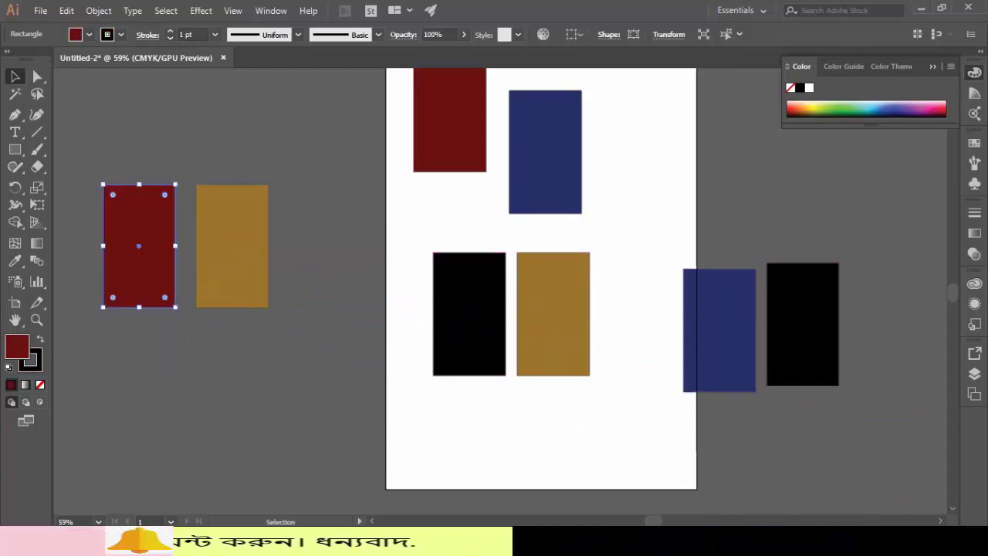
- Align the upper blue rectangle with the dark red one beside it, and the outer black rectangle with its blue neighbour
scroll(139, 247, up, 2)
drag(545, 187, 537, 145)
scroll(537, 145, up, 2)
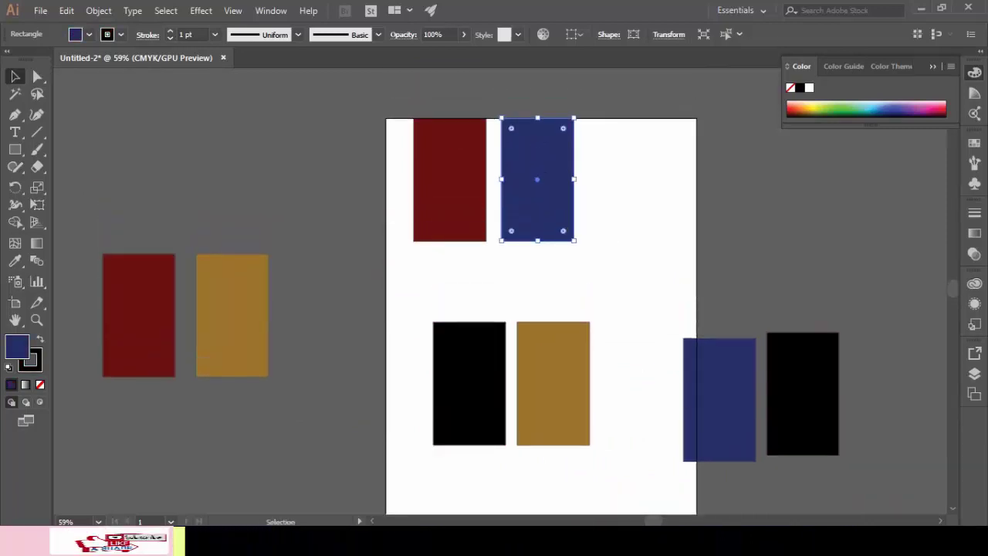
key(ctrl+shift+a)
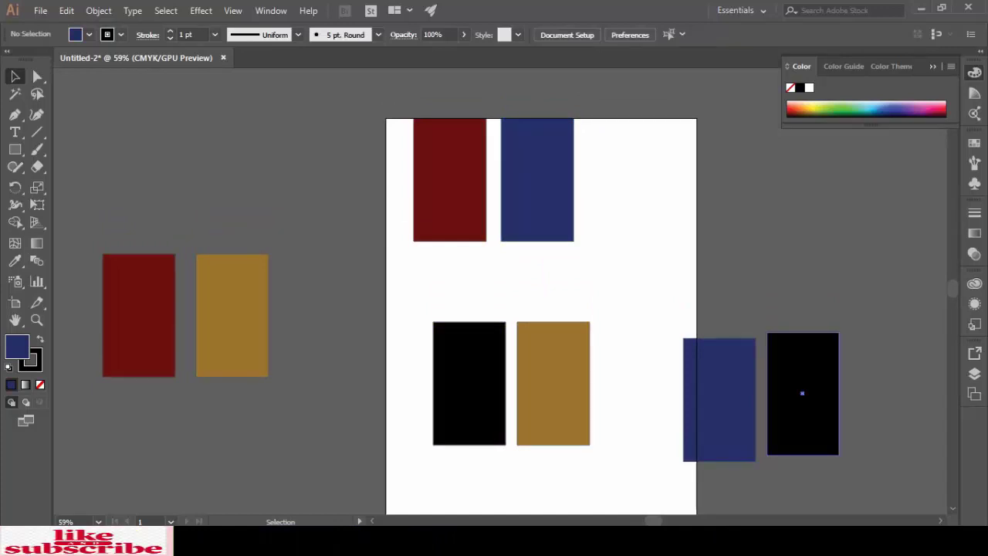
drag(803, 388, 803, 395)
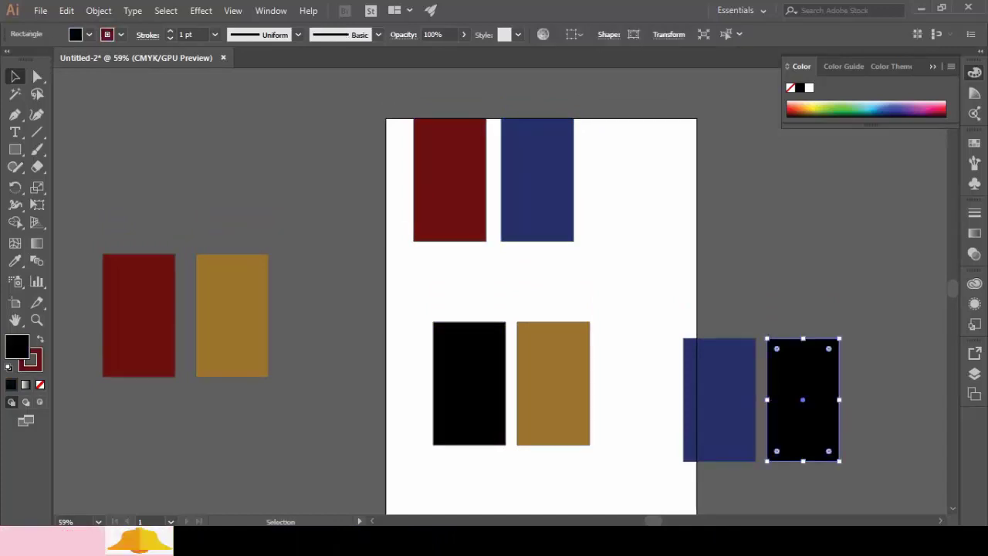
key(ctrl+shift+a)
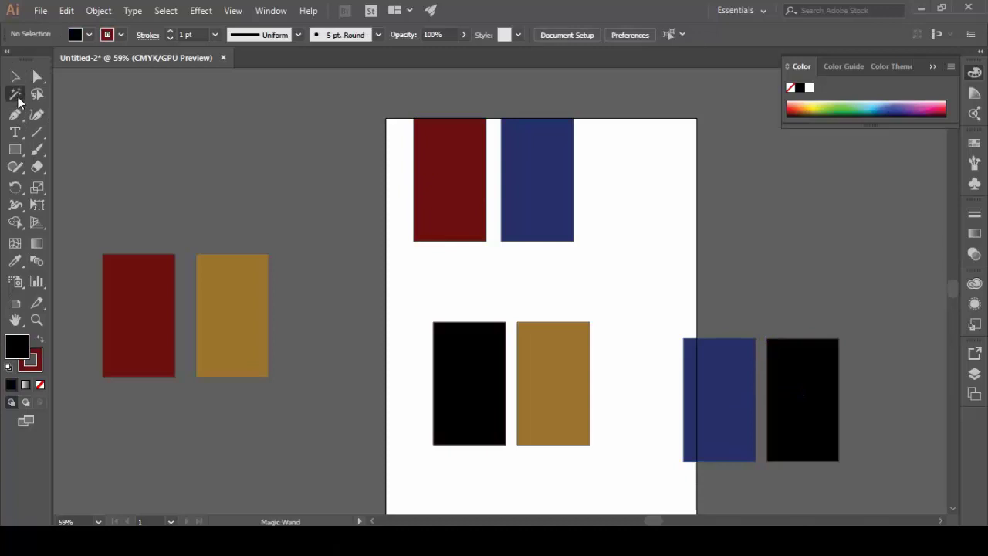
- Select the dark red, ochre, black and blue rectangle pairs in turn with the Magic Wand, and clear the selection
click(433, 185)
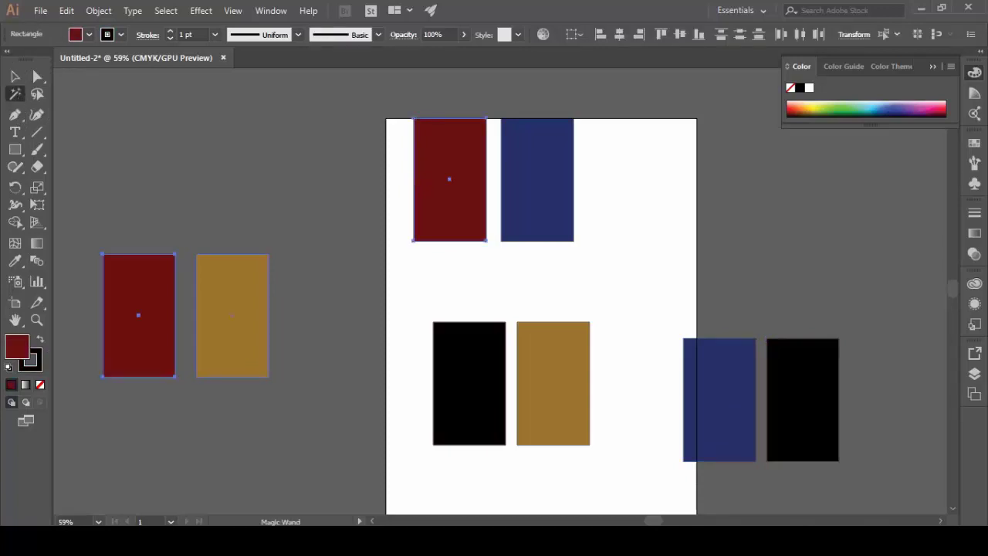
click(232, 315)
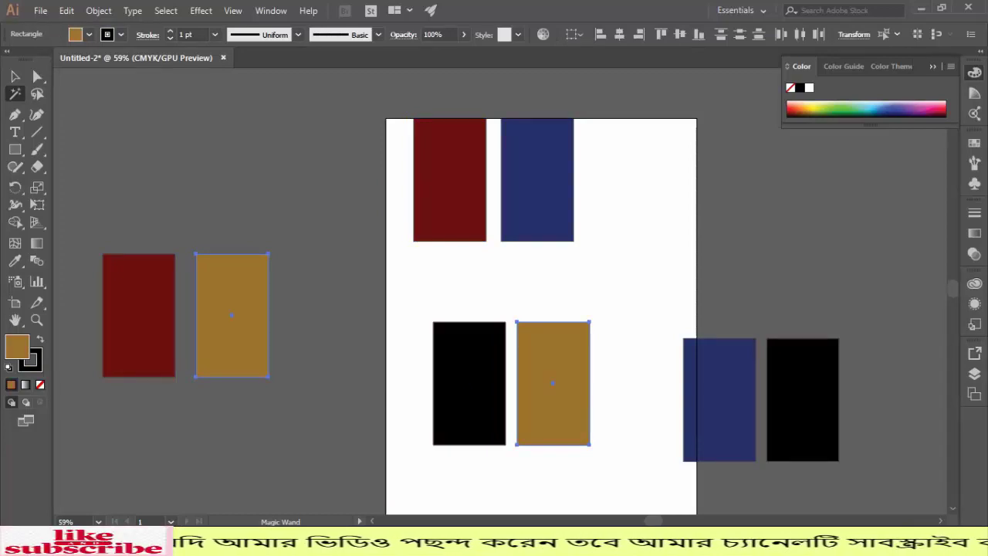
click(468, 383)
click(719, 400)
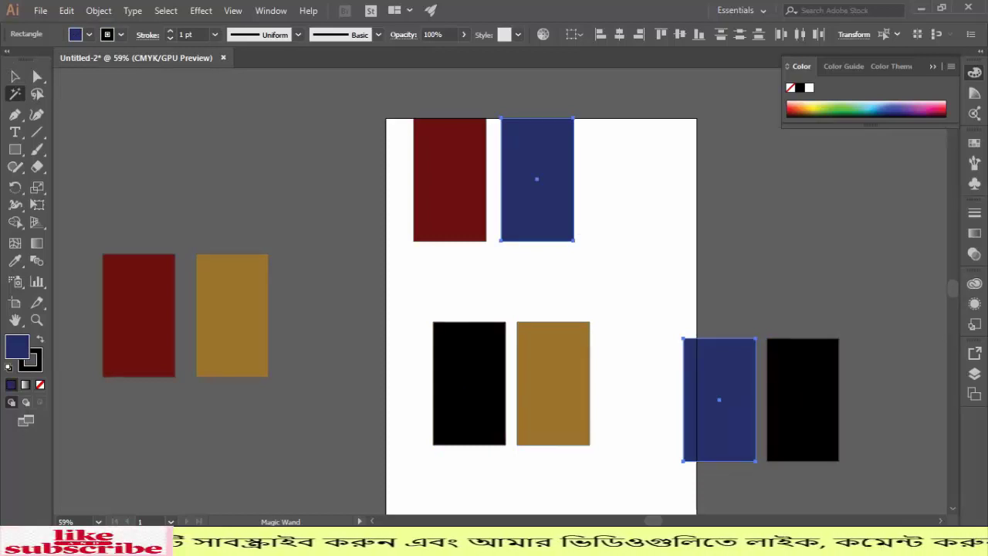
key(v)
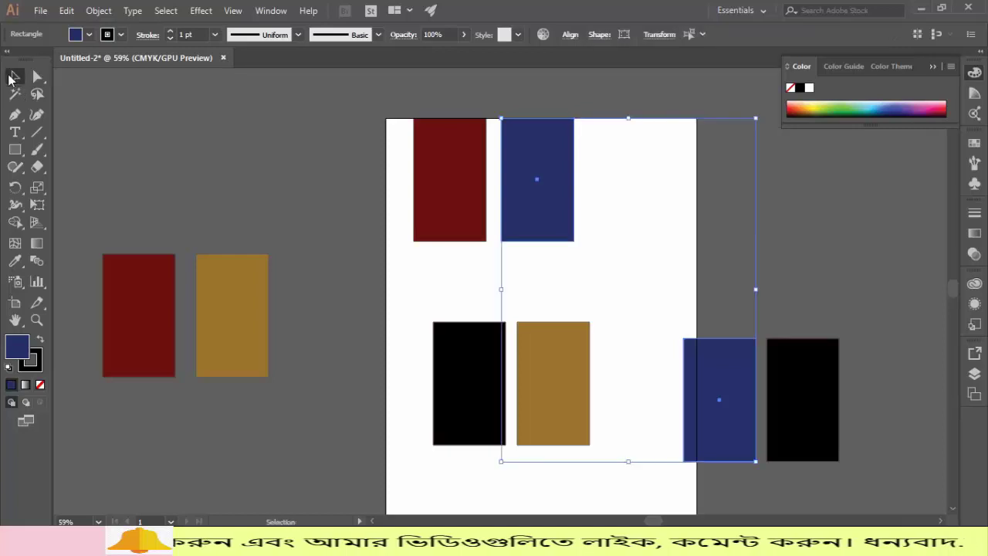
key(ctrl+shift+a)
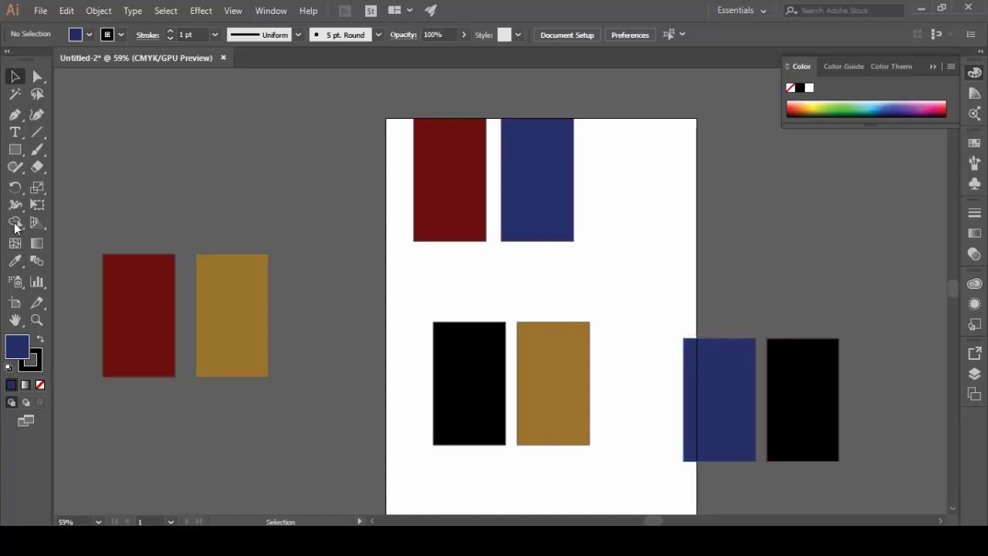
click(15, 114)
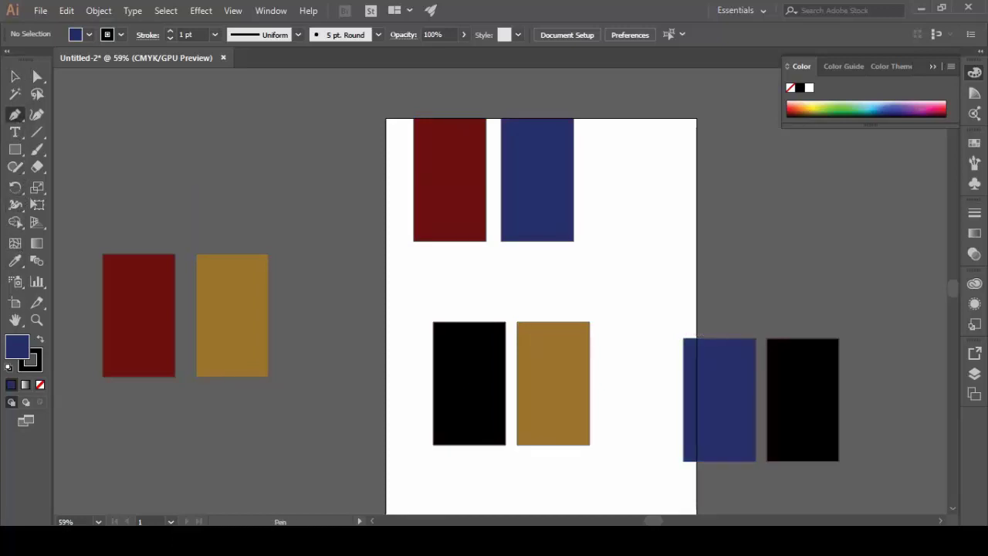
drag(169, 162, 327, 217)
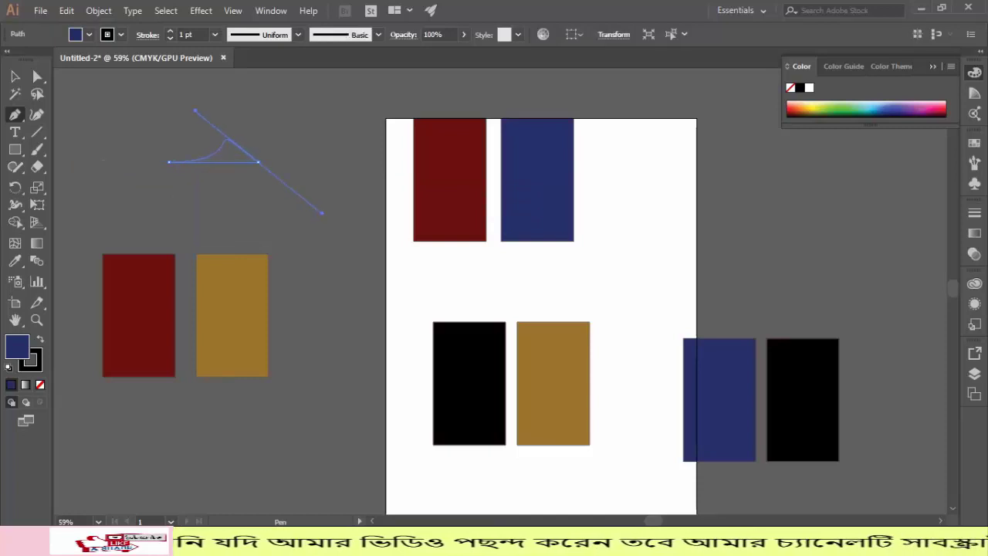
click(326, 216)
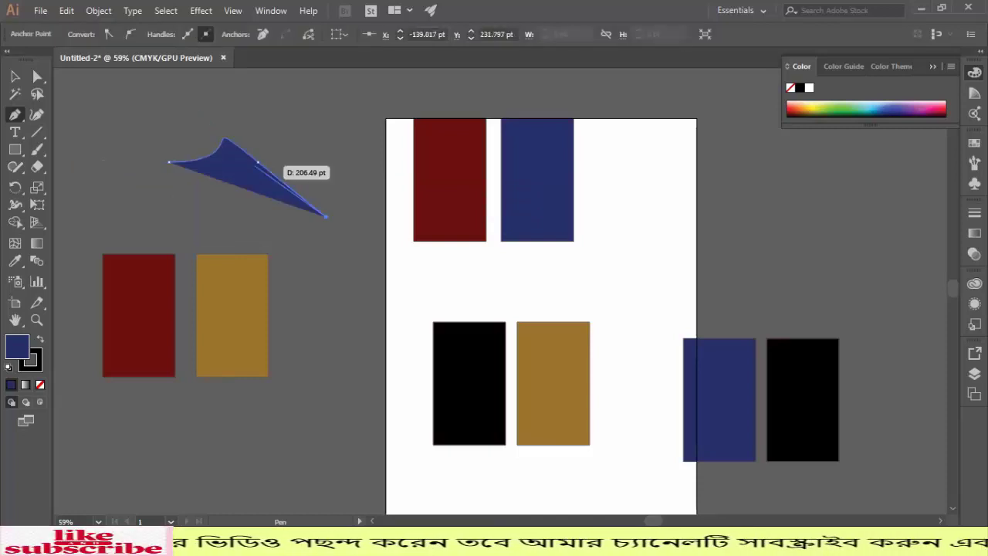
key(Delete)
key(Delete)
- Draw a curved blue-filled path with the Pen tool above the outlying ochre rectangle, and move its selected anchor vertically by 14.6169 pt
click(231, 135)
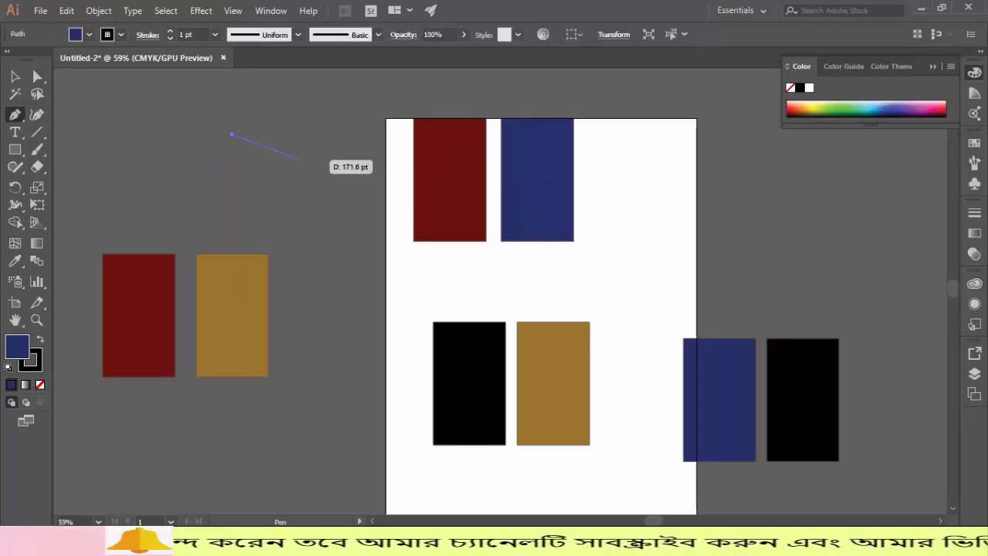
drag(331, 233, 332, 234)
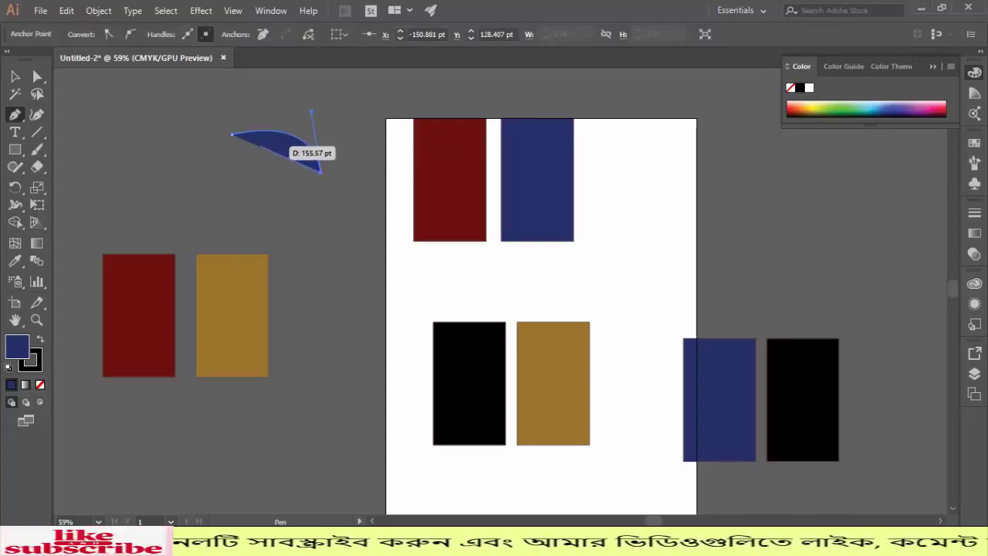
drag(202, 138, 170, 135)
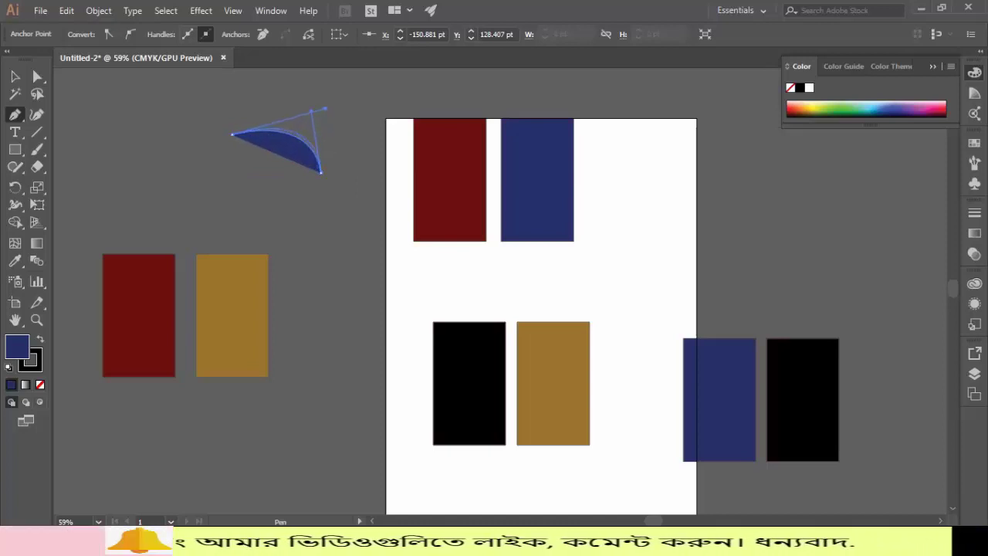
click(14, 75)
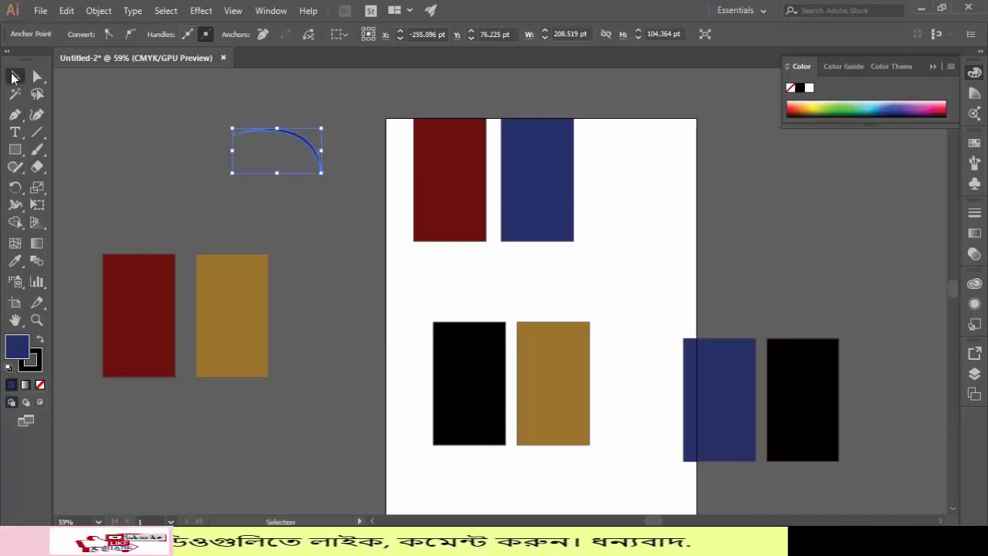
double_click(13, 77)
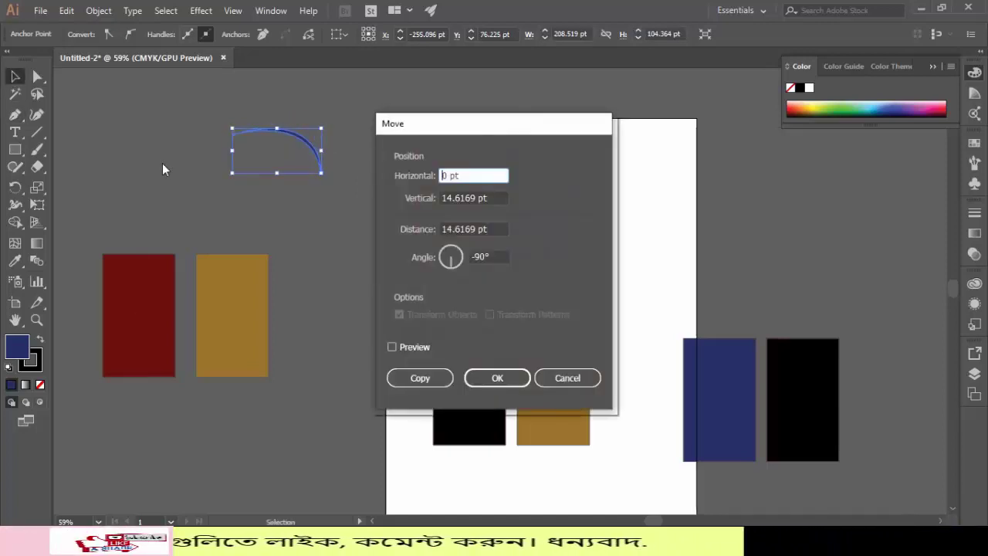
click(483, 377)
key(ctrl+shift+a)
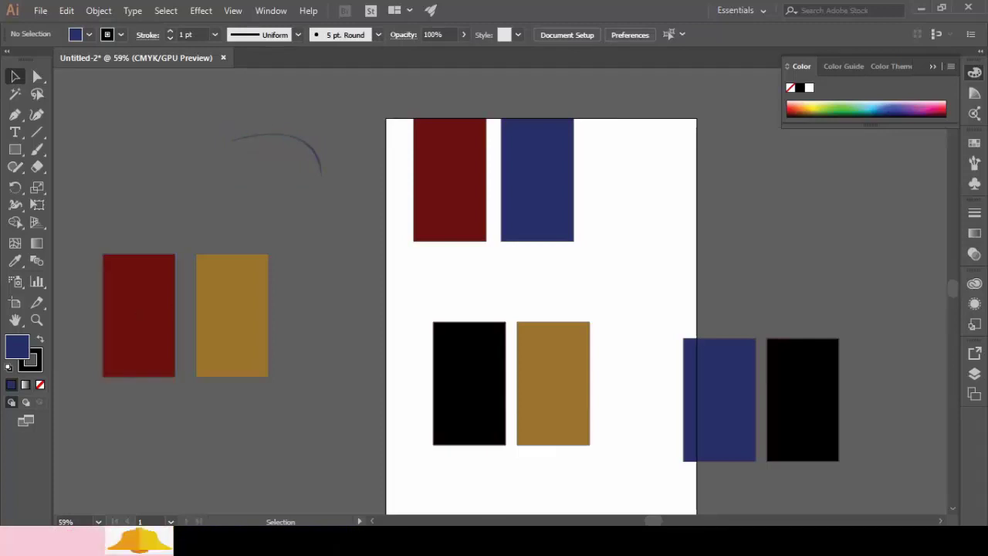
- Select all blue-filled objects with the Magic Wand, change their fill to dark green 0B5116, and clear the selection
click(14, 94)
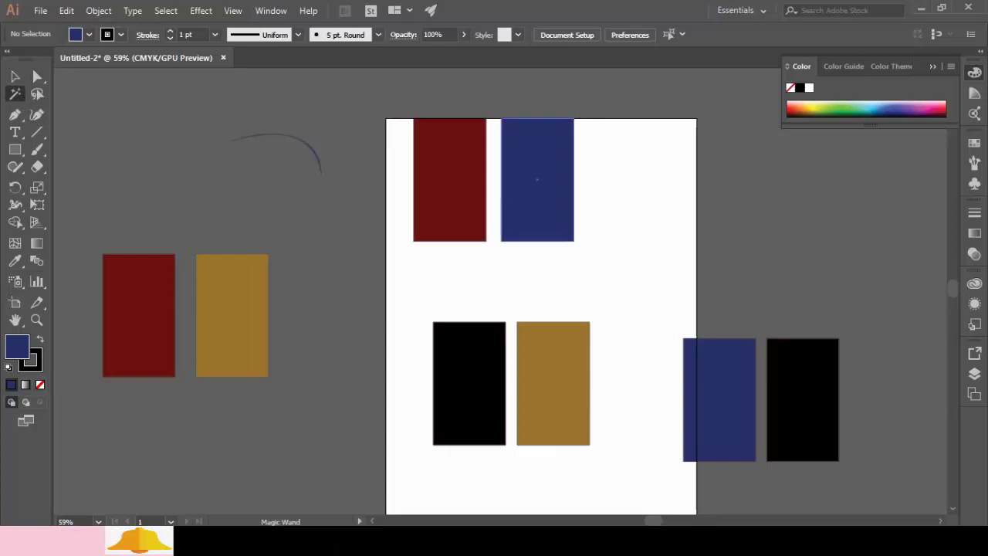
click(537, 179)
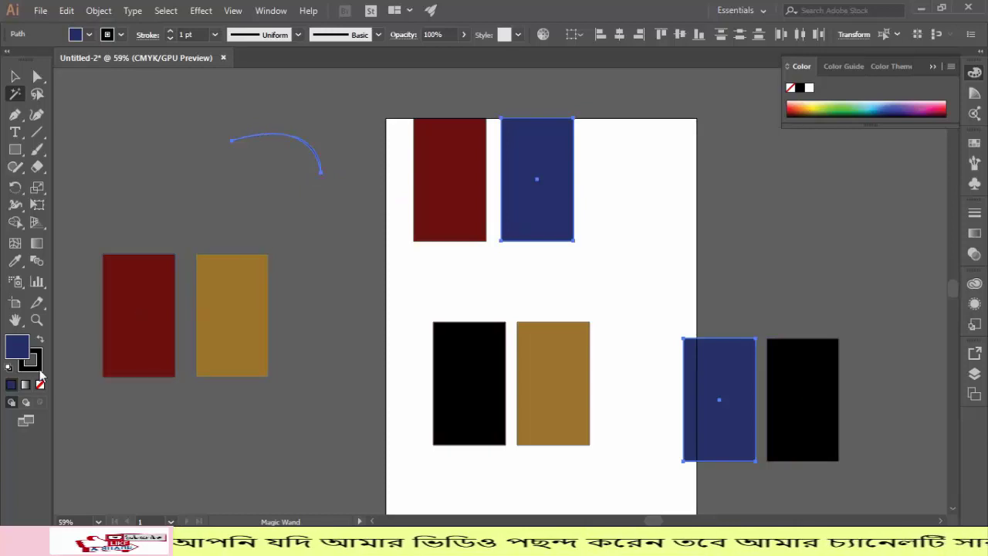
double_click(17, 347)
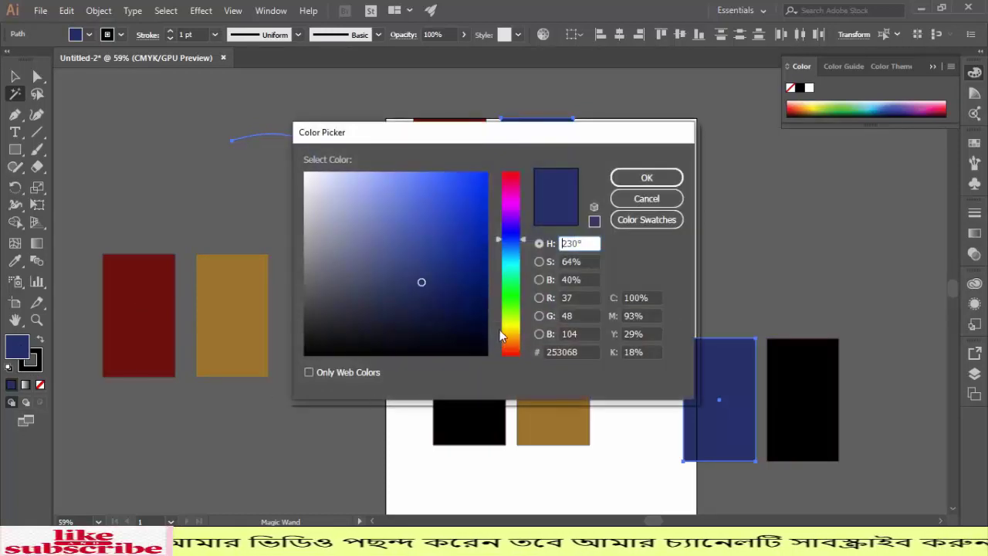
mouse_move(516, 300)
mouse_down()
mouse_move(515, 335)
mouse_move(515, 289)
mouse_up()
click(457, 290)
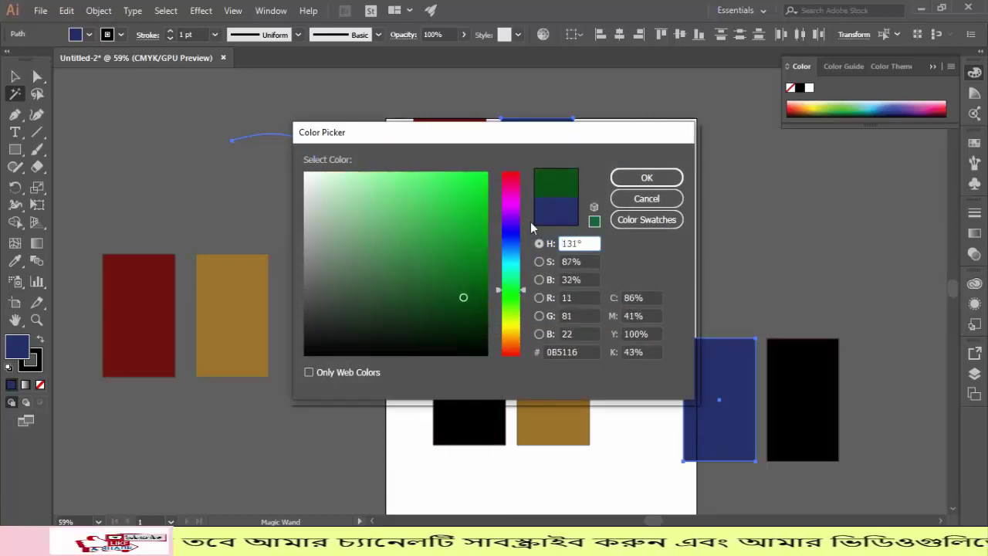
click(641, 180)
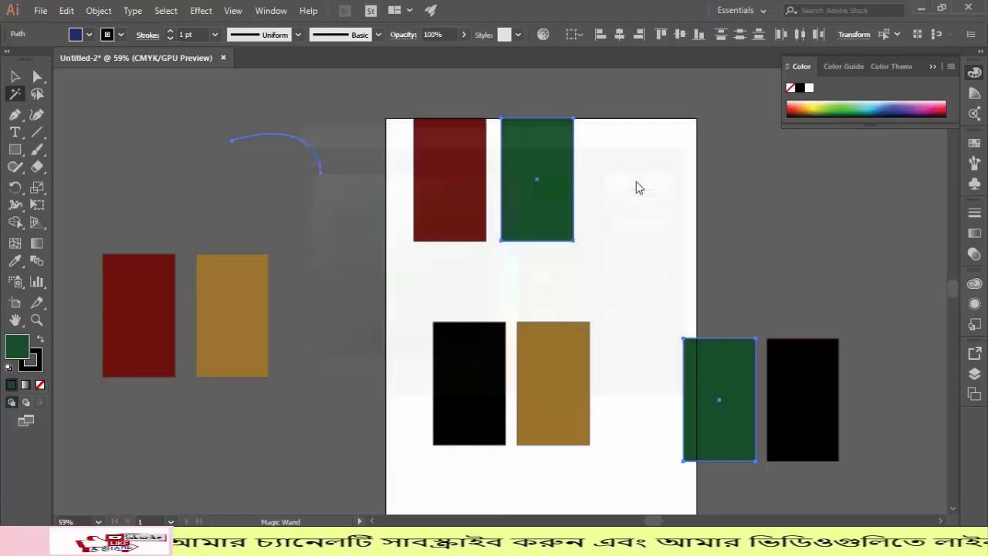
click(15, 76)
click(185, 124)
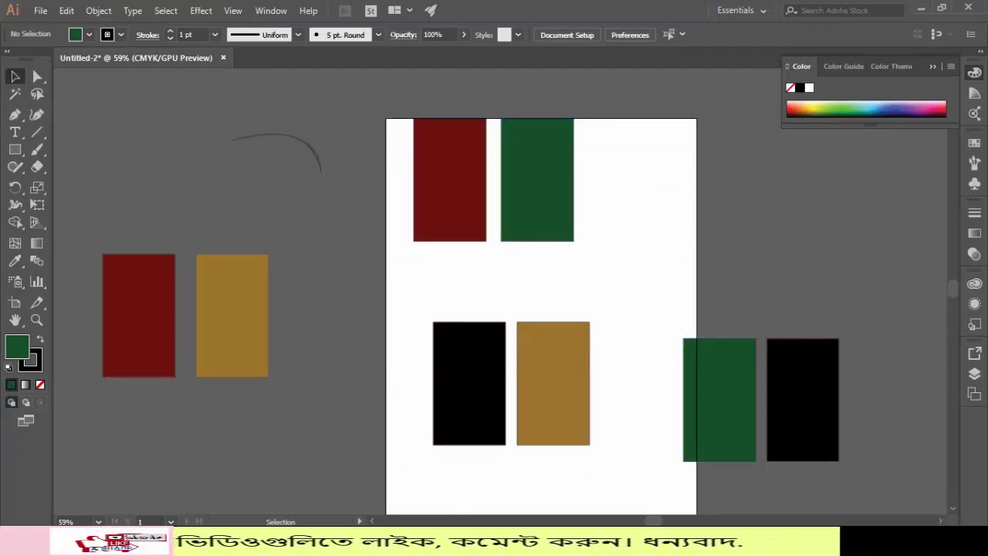
- Delete all the artwork at once and undo the deletion
key(ctrl+a)
key(Delete)
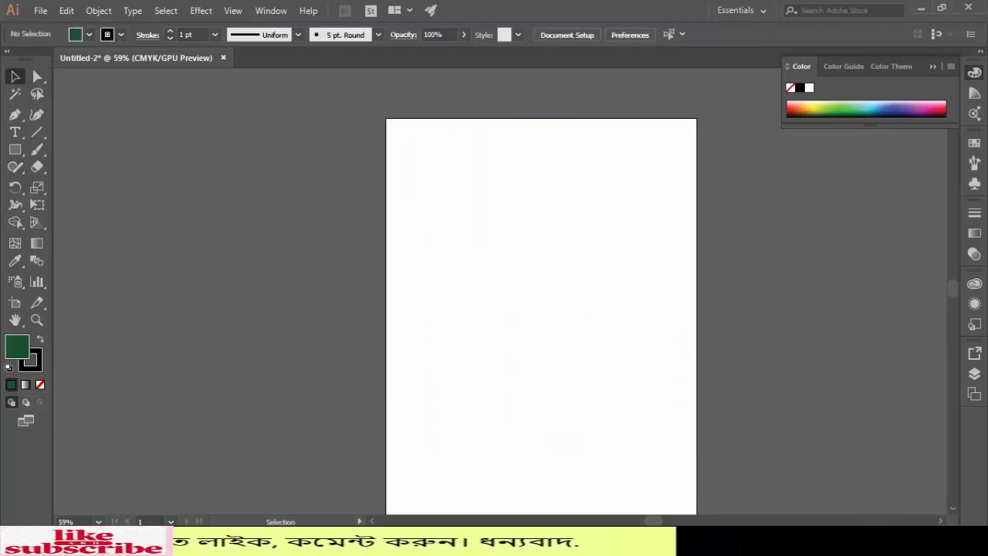
key(ctrl+z)
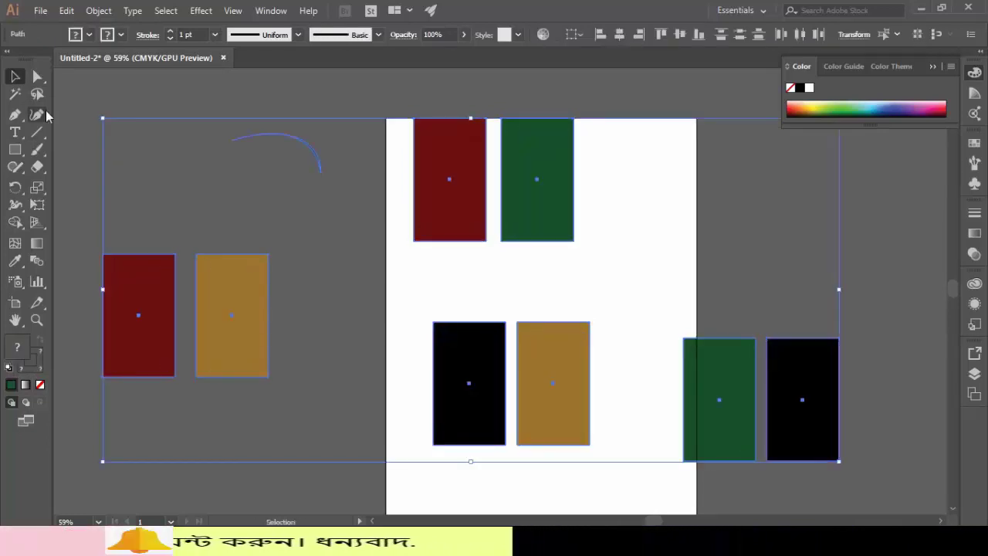
- Clear the selection and delete only the curved path
key(ctrl+shift+a)
click(294, 139)
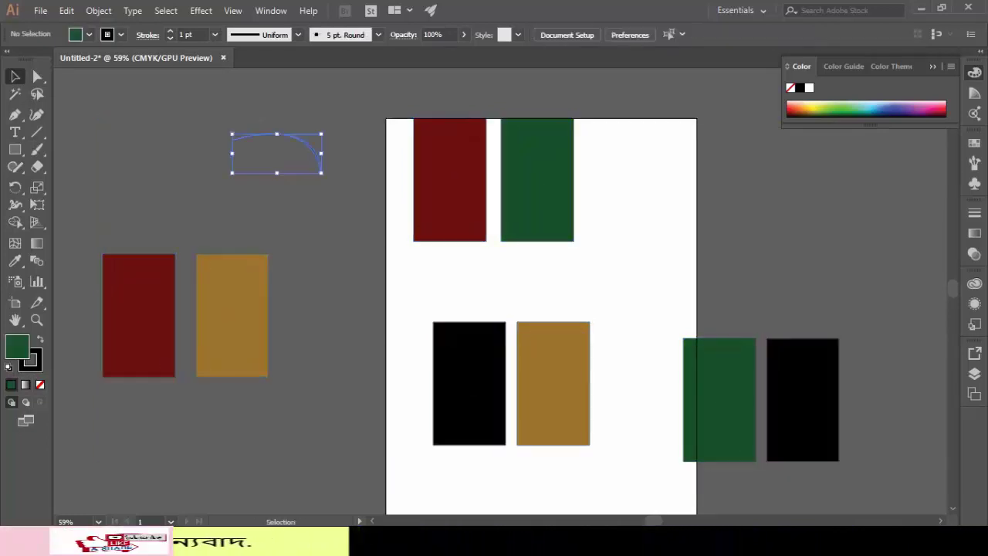
key(Delete)
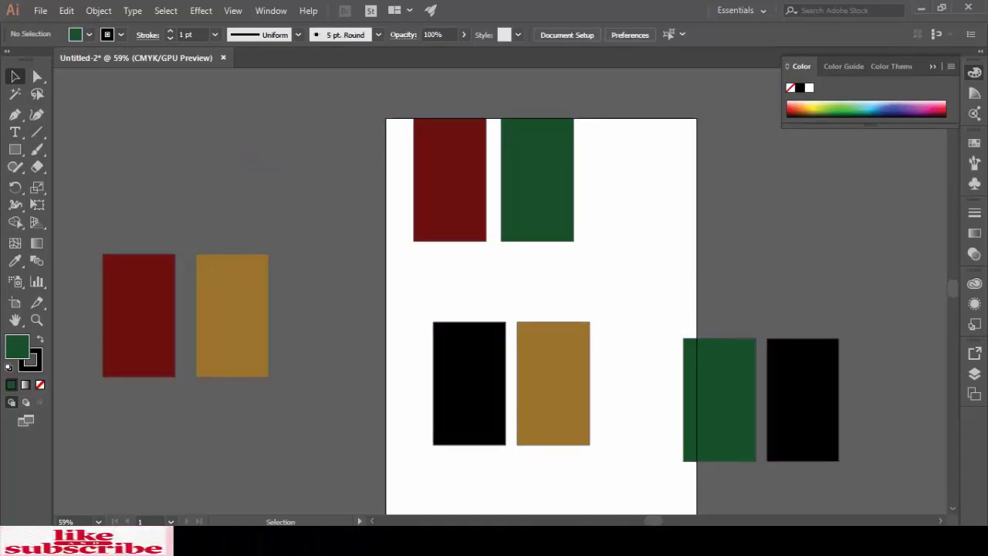
- Move the dark red rectangle off the artboard to the empty area beyond its upper-left corner
drag(449, 179, 345, 182)
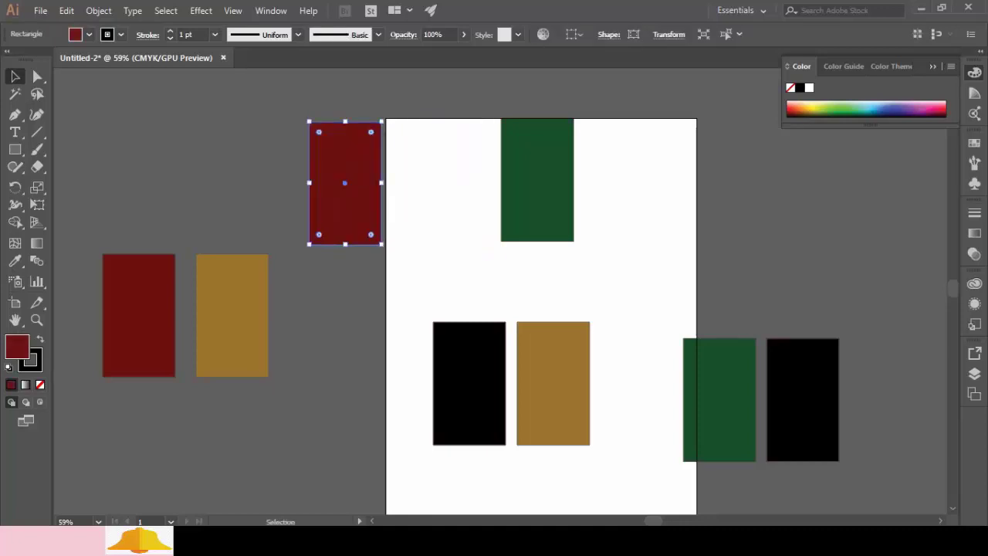
scroll(344, 182, up, 2)
drag(345, 287, 336, 194)
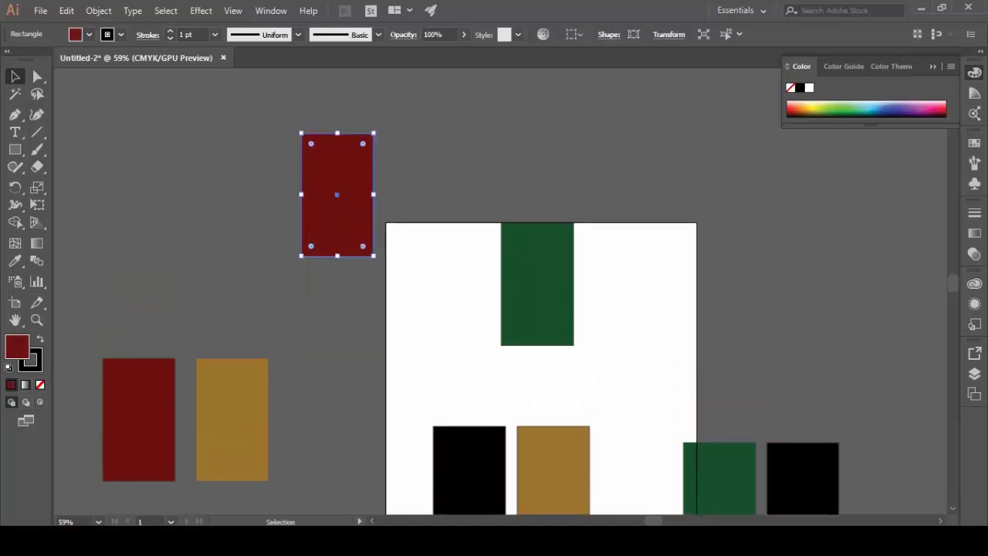
scroll(337, 193, up, 3)
scroll(494, 309, up, 2)
scroll(494, 309, down, 2)
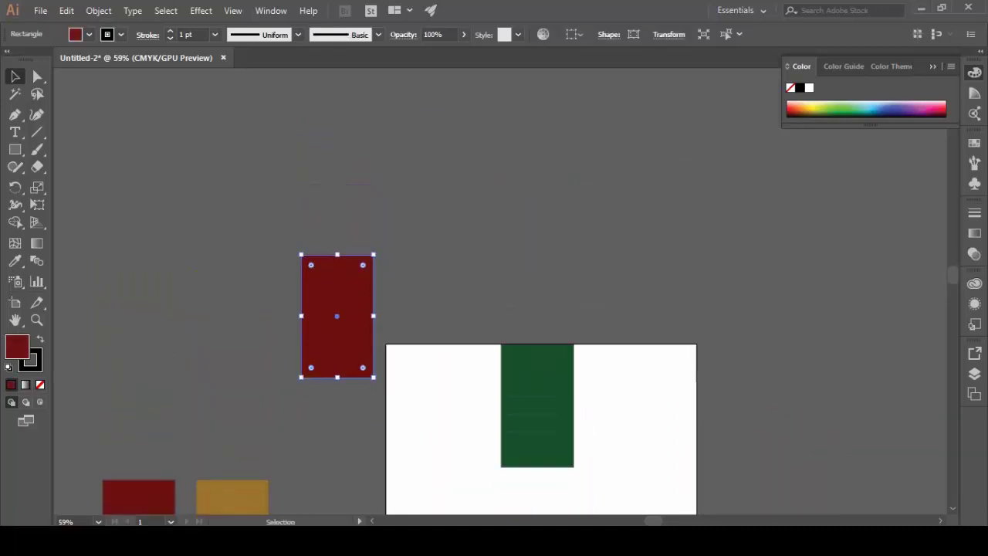
- Look at the Direct Selection tool and its Group Selection variant, and return to the Selection tool
click(34, 78)
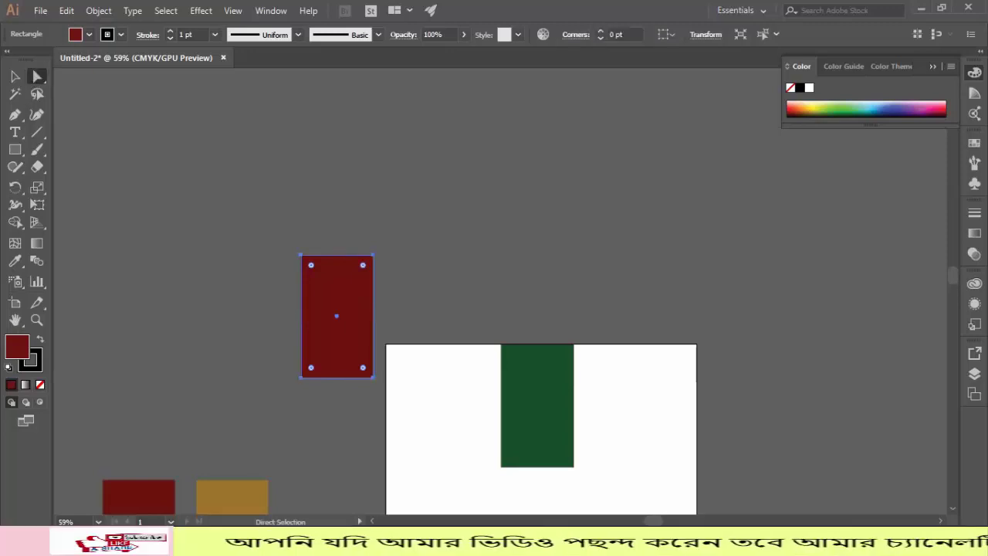
click(34, 77)
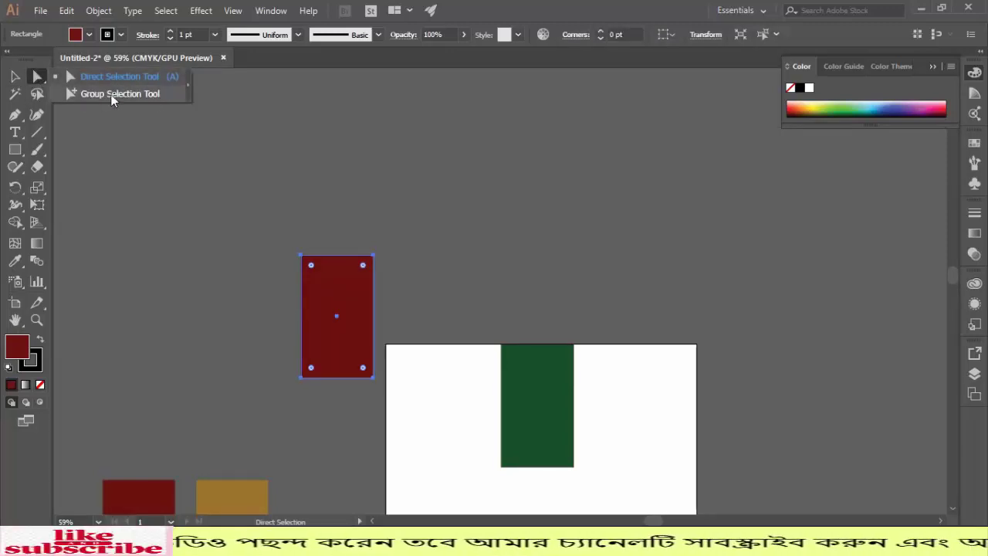
click(14, 77)
- Move the dark red rectangle farther up and away from the artboard's upper-left corner, and deselect it
click(255, 231)
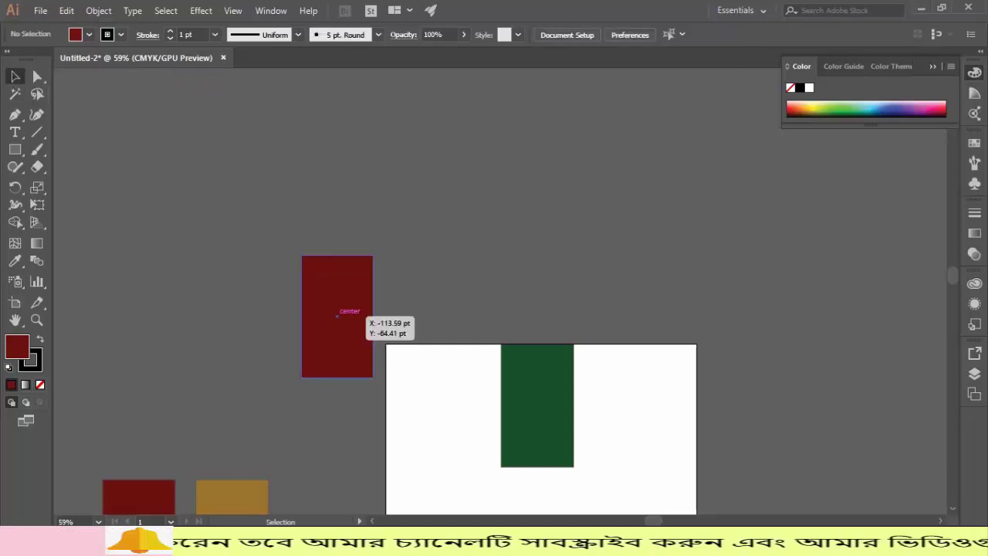
drag(338, 316, 311, 209)
click(386, 252)
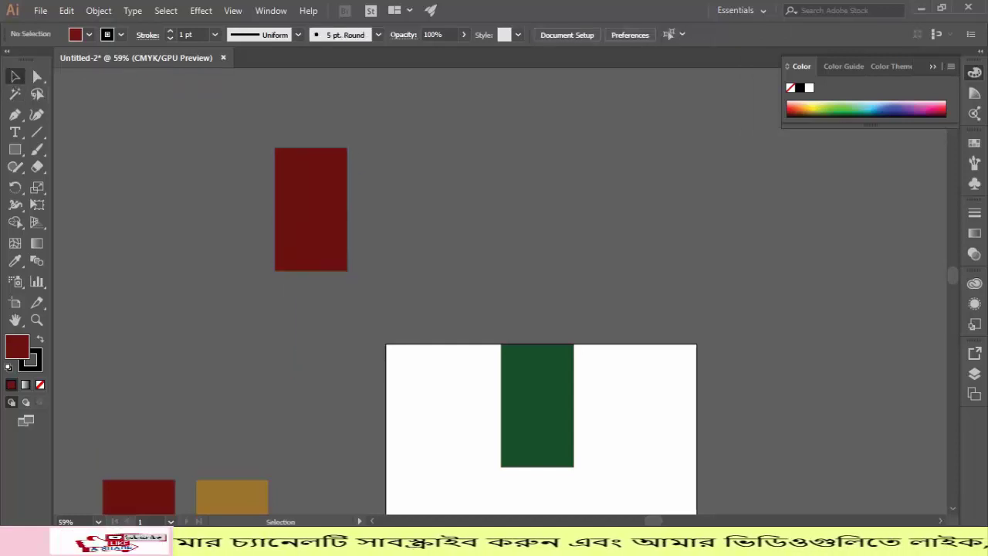
- Stretch the dark red rectangle sideways, narrow it to a nearly square shape, place it farther left of the artboard, and deselect it
click(344, 152)
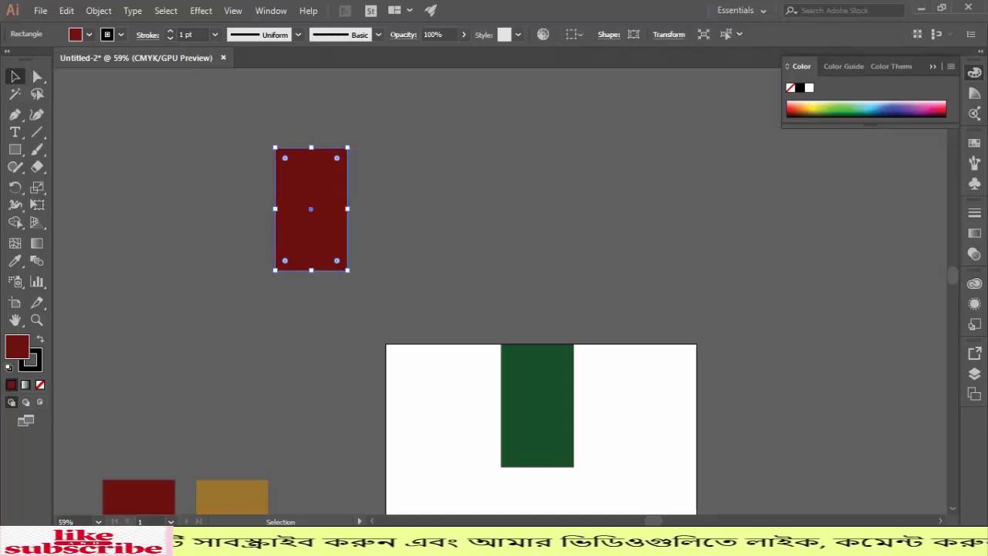
drag(347, 148, 565, 147)
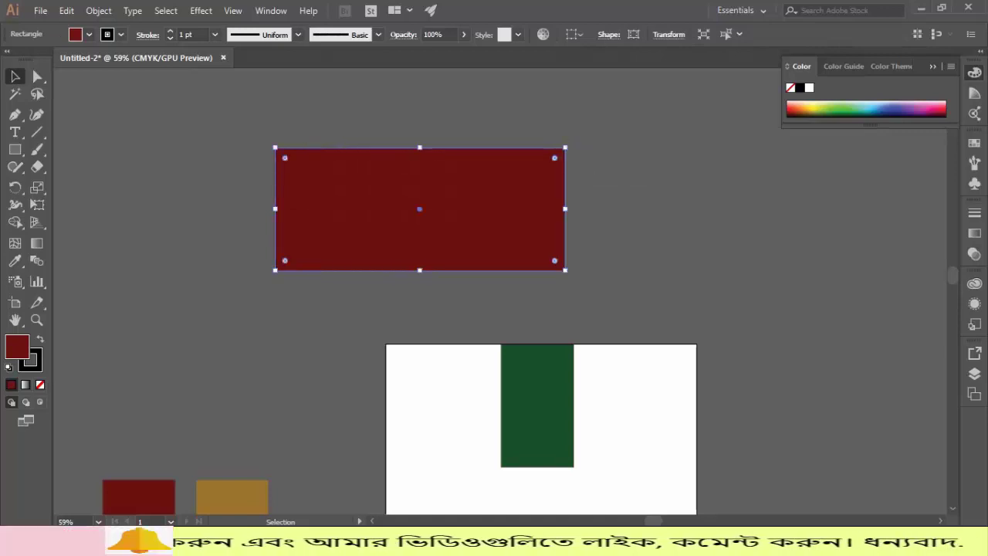
drag(562, 207, 248, 214)
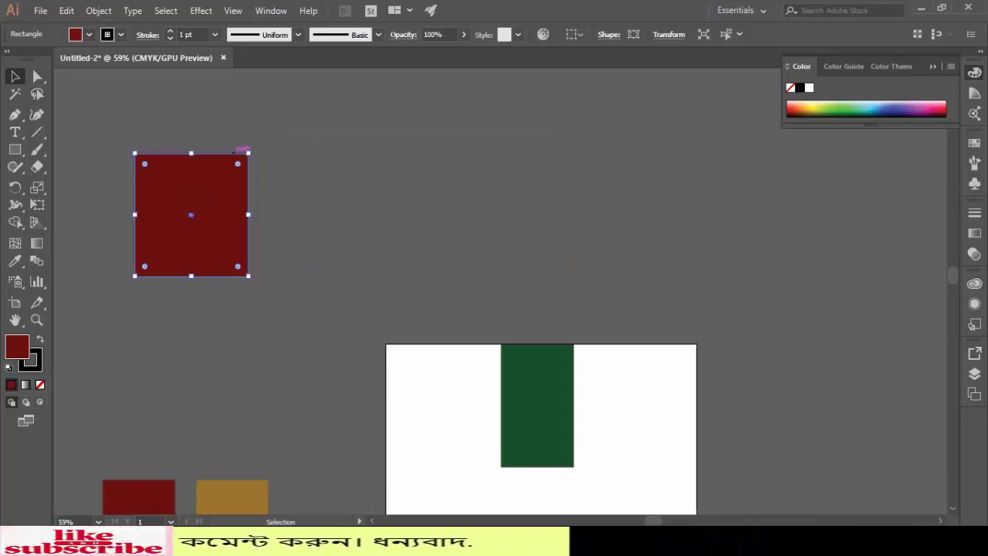
key(ctrl+shift+a)
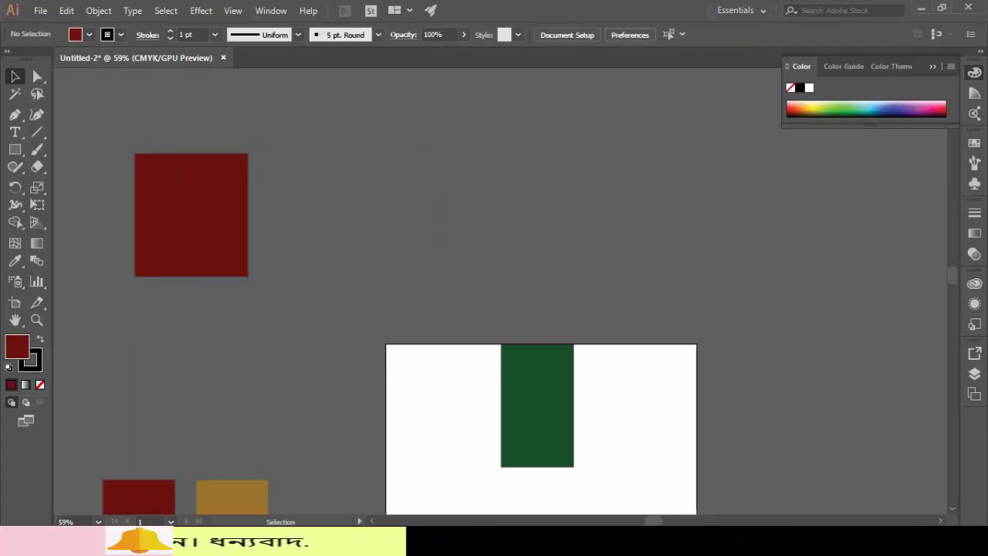
- Pull the dark red rectangle's two upper corners far right and down with the Direct Selection tool, flattening it into a thin wedge
click(190, 215)
click(36, 77)
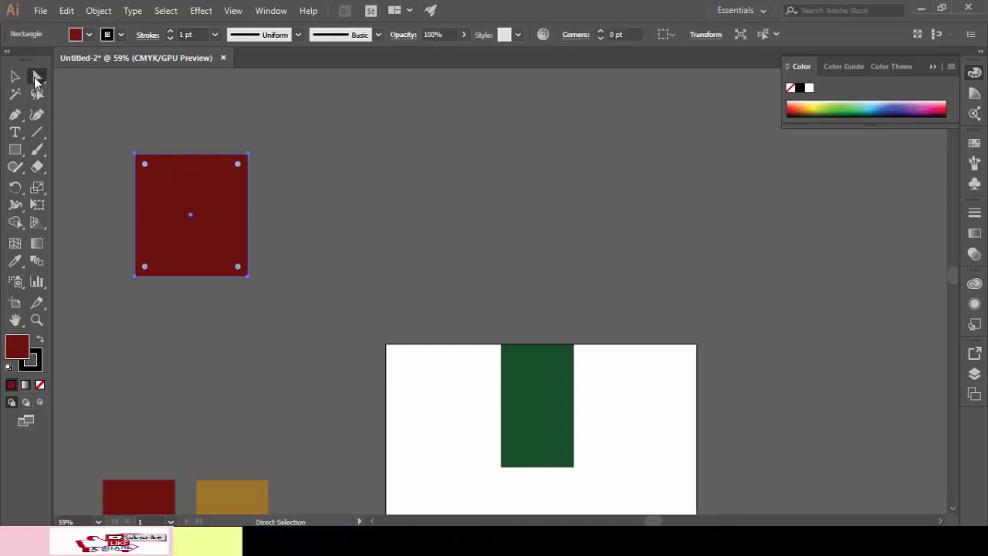
key(ctrl+shift+a)
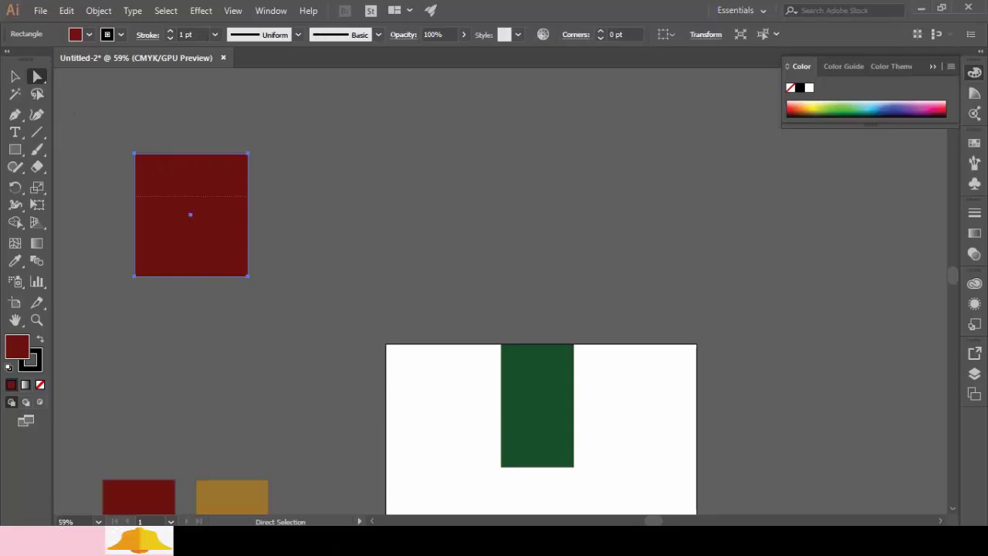
drag(283, 196, 285, 196)
drag(249, 154, 503, 290)
click(550, 261)
key(ctrl+shift+a)
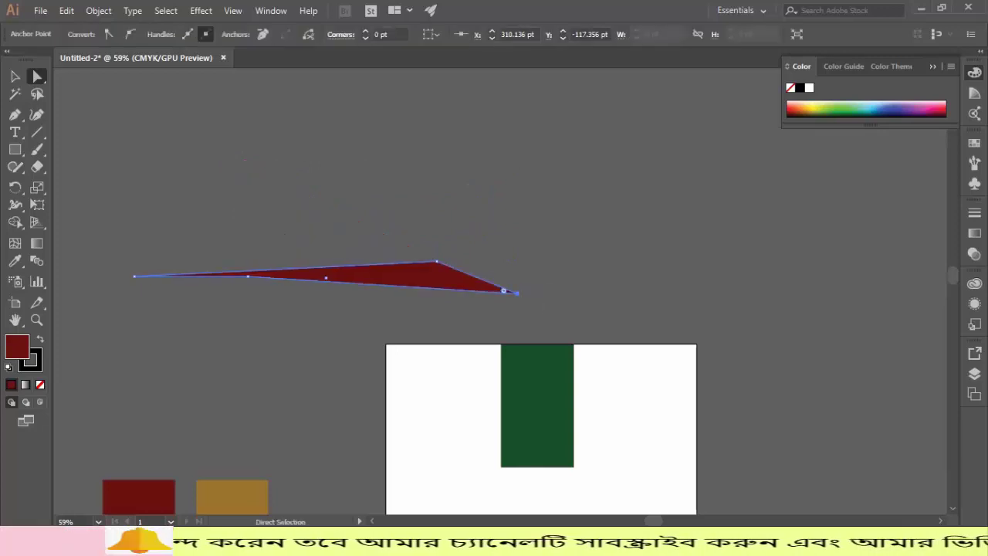
- Pull the wedge's lower anchor point down to form a broad quadrilateral, move the whole shape up clear of the artboard, and deselect it
drag(248, 276, 233, 392)
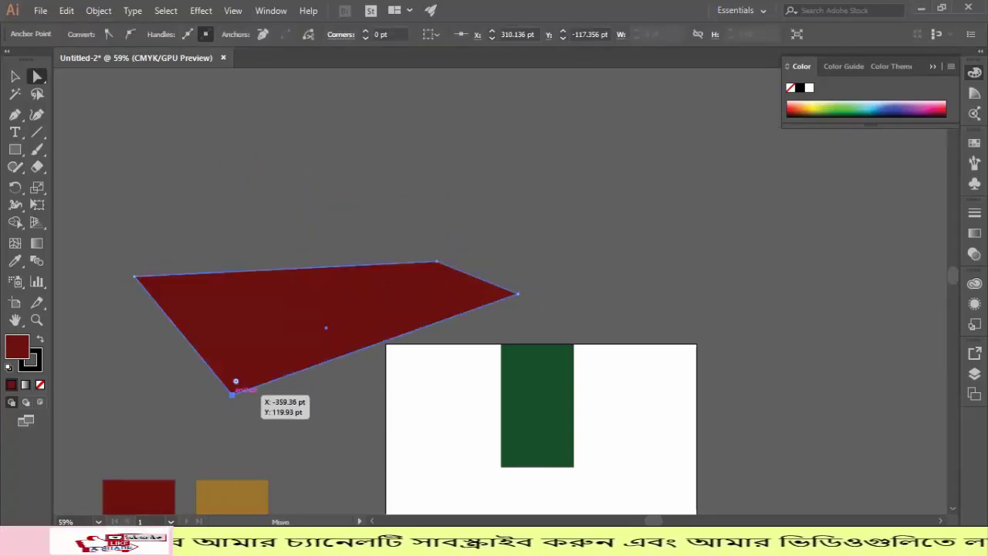
drag(356, 301, 372, 212)
key(ctrl+shift+a)
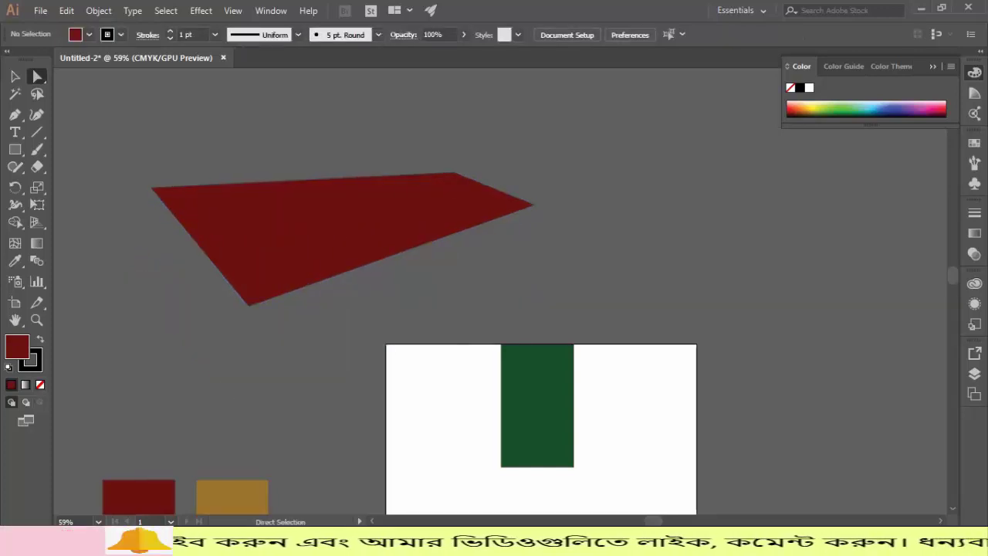
- Select the quadrilateral's two right-hand anchors and move them as a copy about 653 pt left and 217 pt up, then deselect
drag(562, 245, 562, 245)
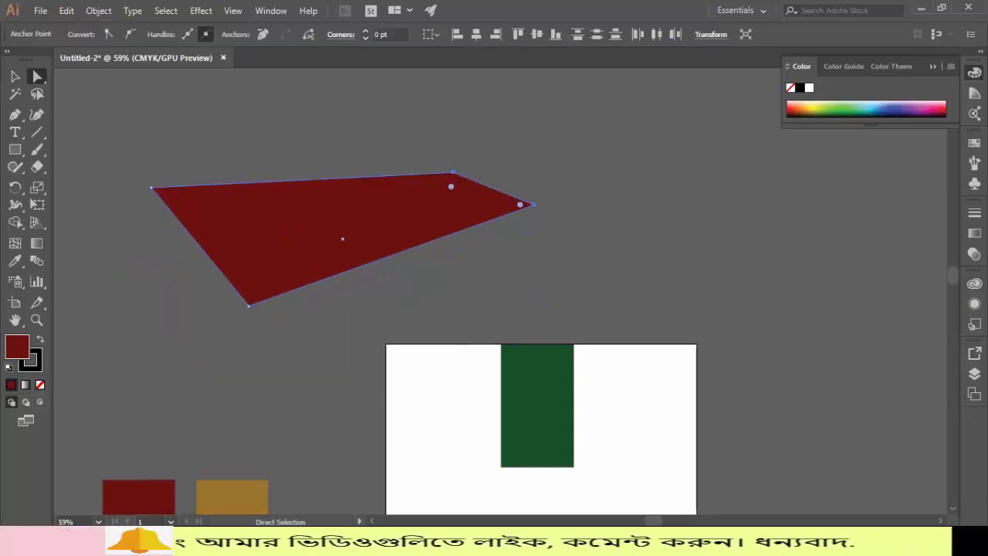
drag(533, 204, 255, 112)
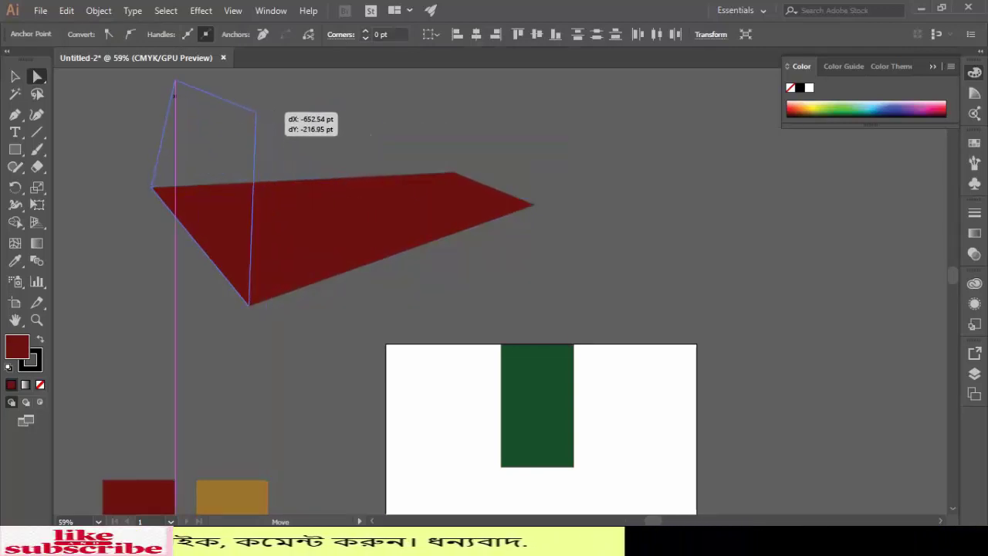
key(alt)
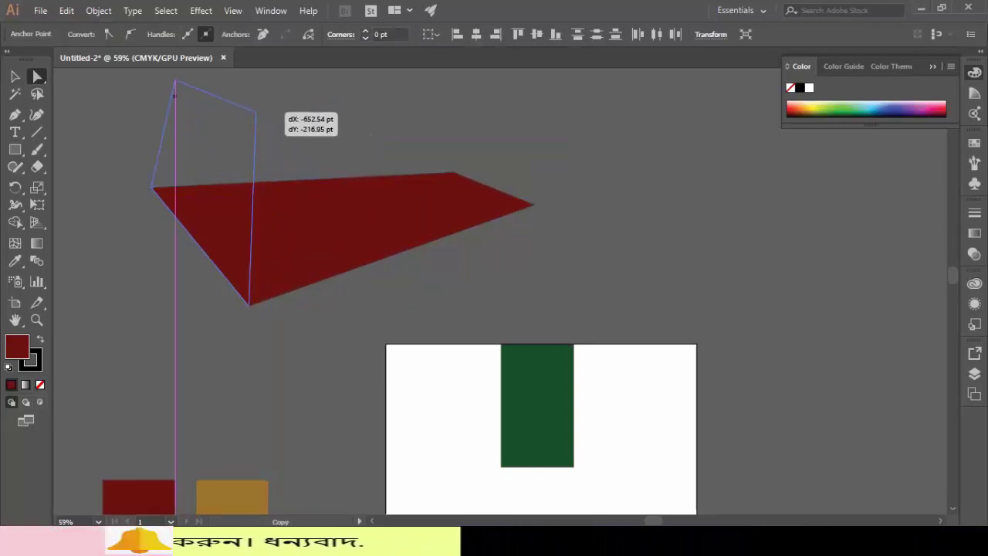
drag(256, 111, 256, 112)
click(309, 123)
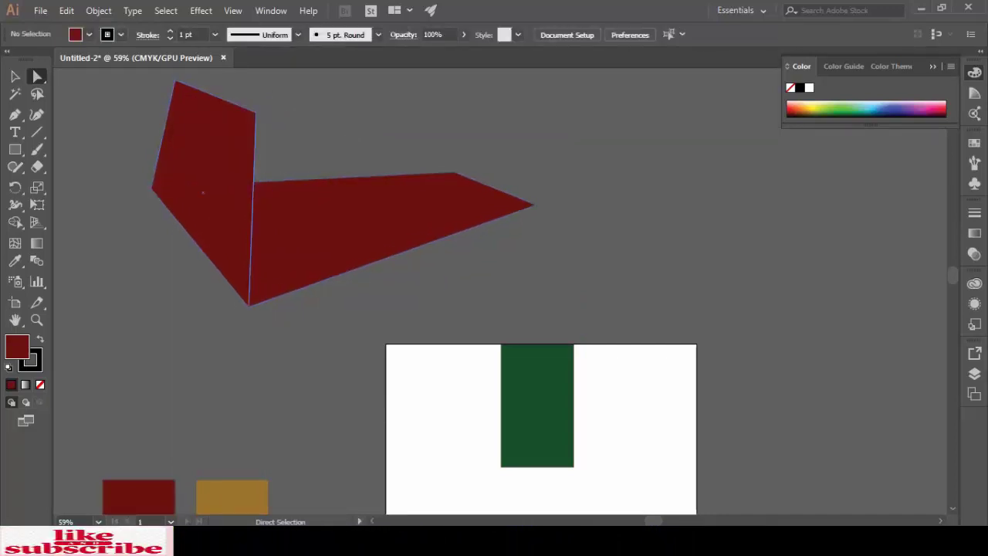
- Select the copied upright dark red shape and start a Stylize Drop Shadow effect on it with Preview on, keeping the artwork uncovered
click(205, 193)
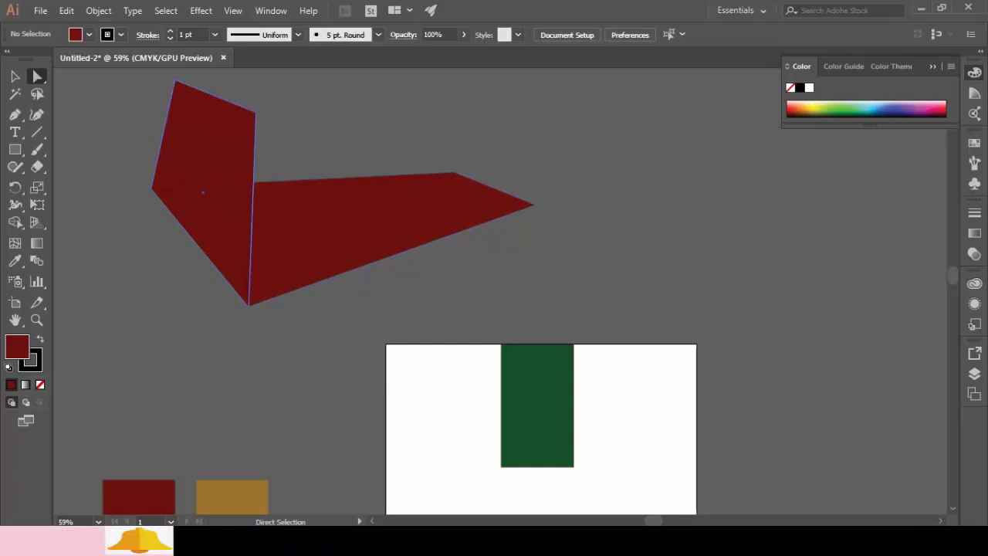
shift+click(343, 232)
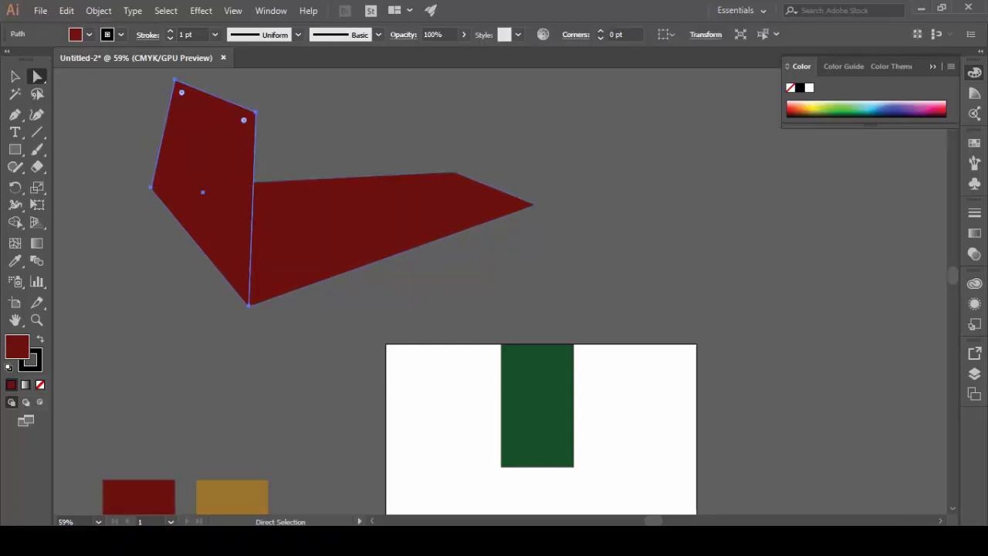
click(199, 11)
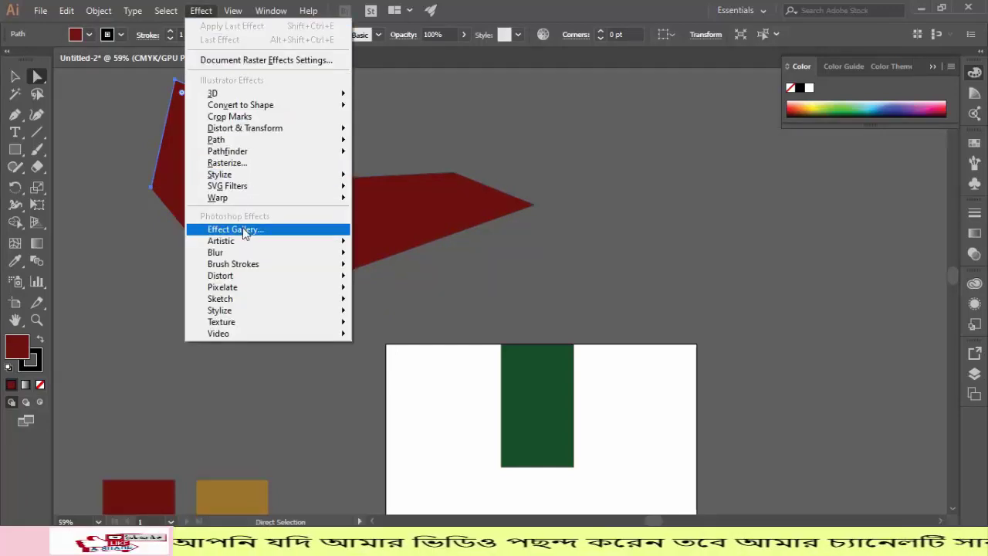
mouse_move(243, 252)
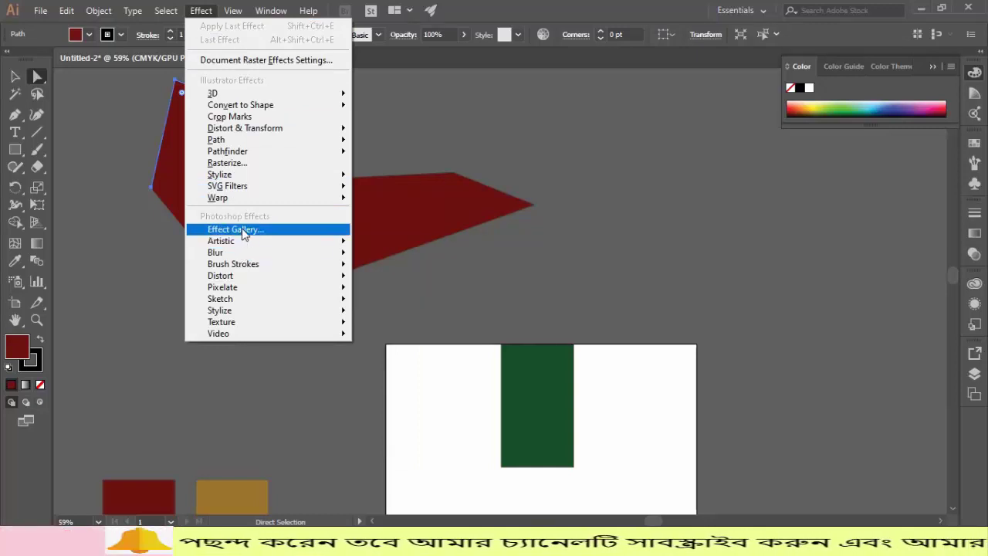
mouse_move(244, 178)
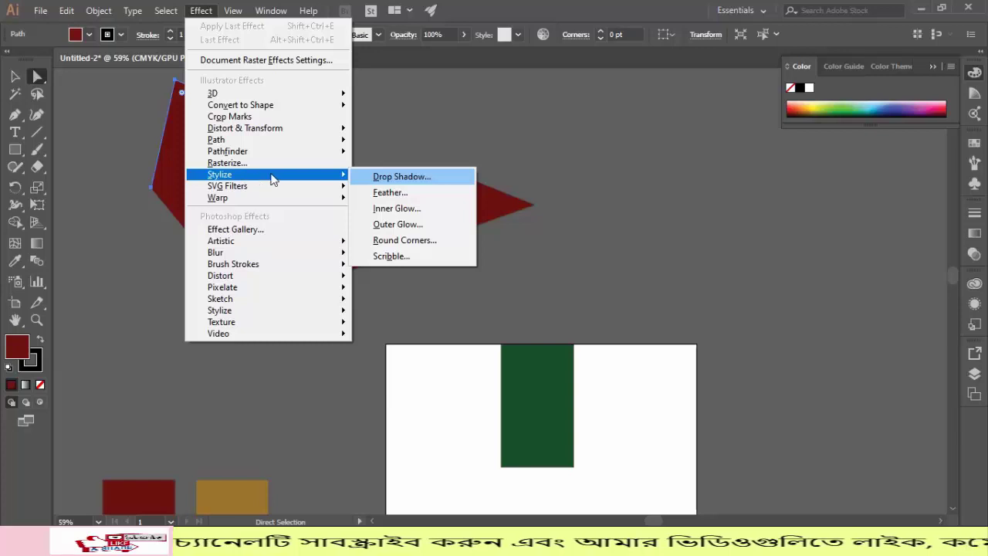
click(386, 177)
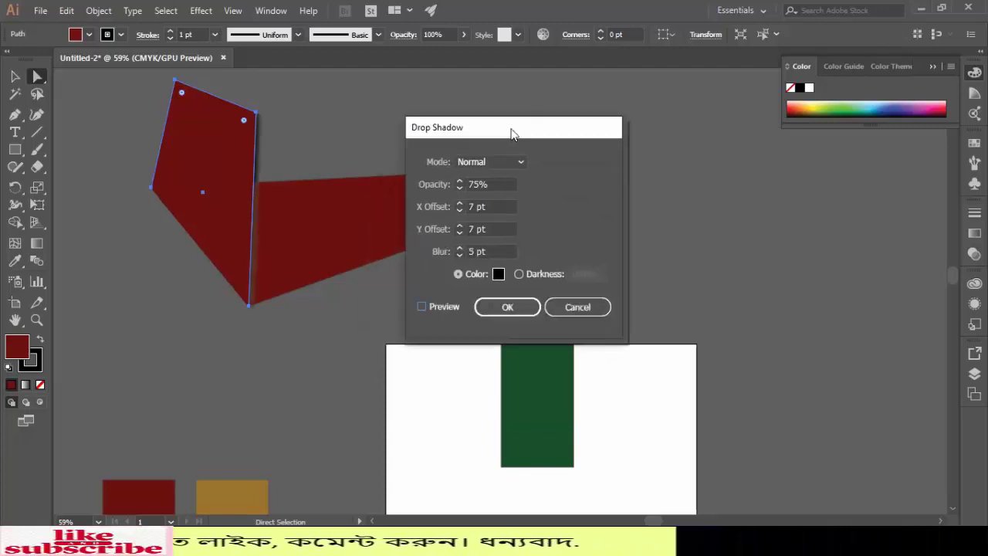
drag(503, 133, 520, 117)
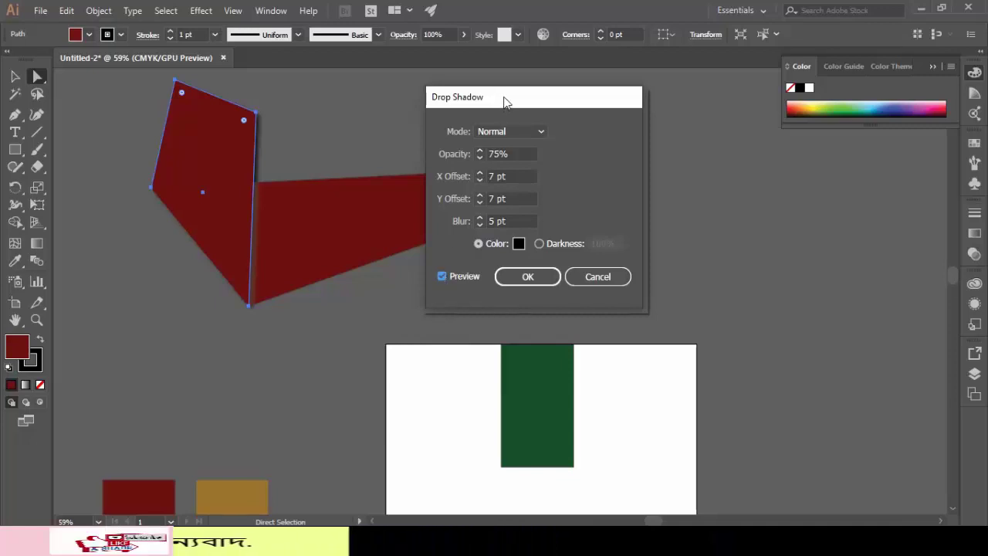
drag(512, 106, 604, 109)
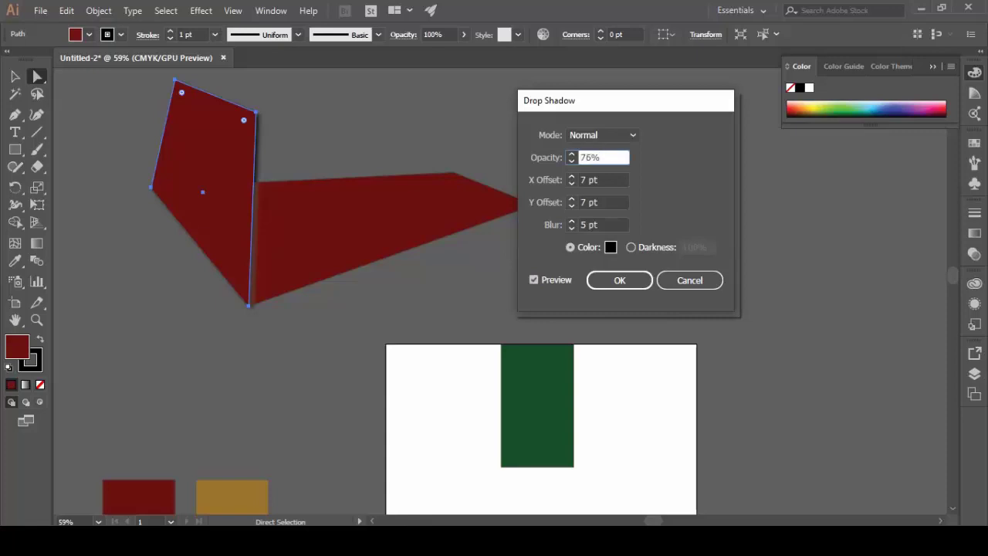
- Raise the drop shadow's opacity to 100%
key(Up)
key(Up)
key(Up)
key(Up)
key(Up)
key(Up)
key(Up)
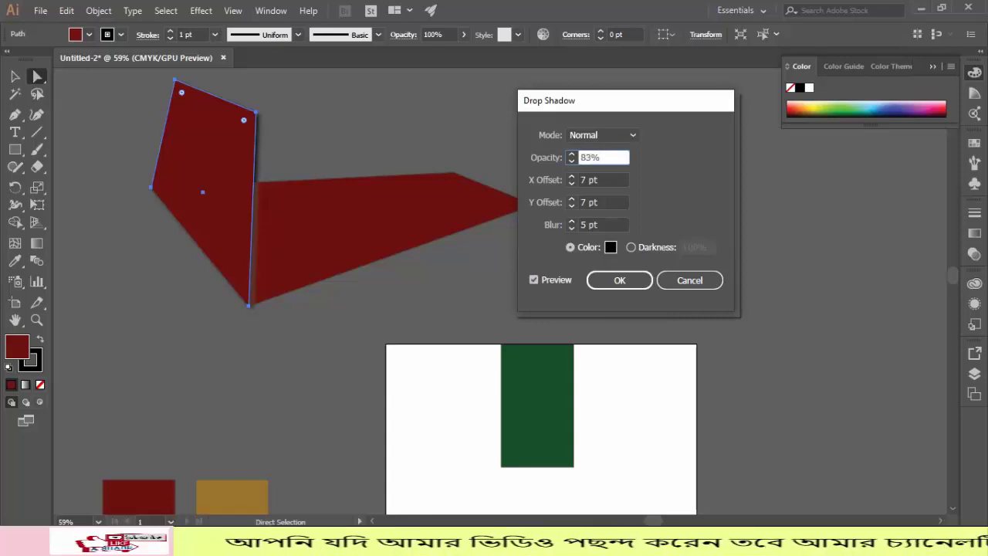
key(Up)
key(Up)
key(Up)
key(Up)
key(Up)
key(Up)
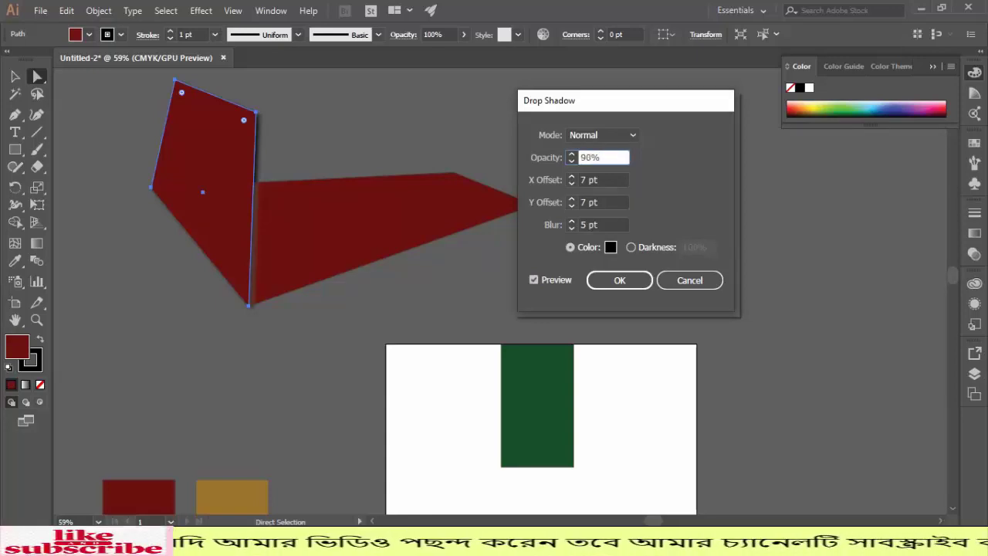
key(Up)
key(Up)
key(Up)
key(Up)
key(Up)
key(Up)
key(Up)
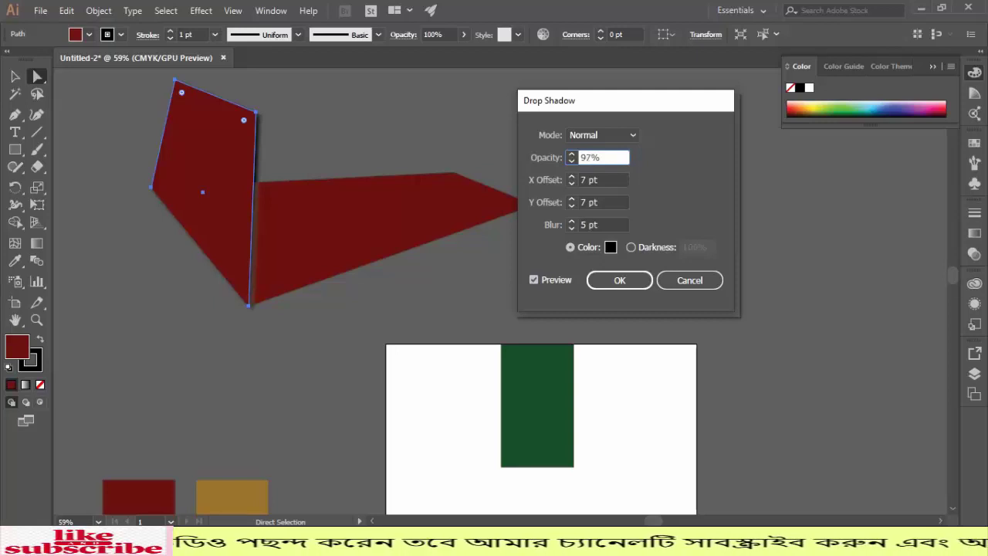
key(Up)
- Try negative X offsets around -3 pt for the drop shadow, and set the X offset to 1 pt
key(Tab)
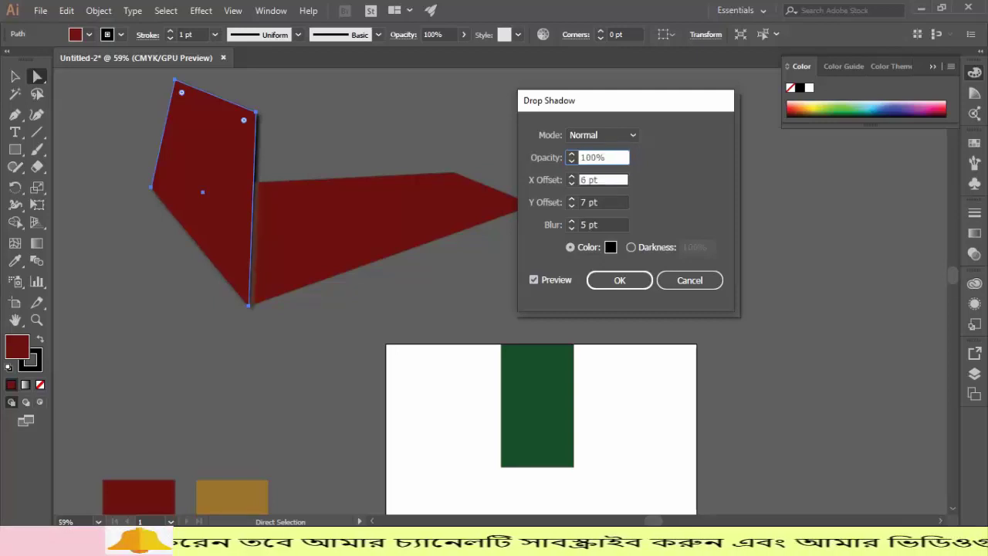
key(Down)
key(Down)
key(Down)
key(Down)
key(Down)
key(Down)
key(Down)
key(Down)
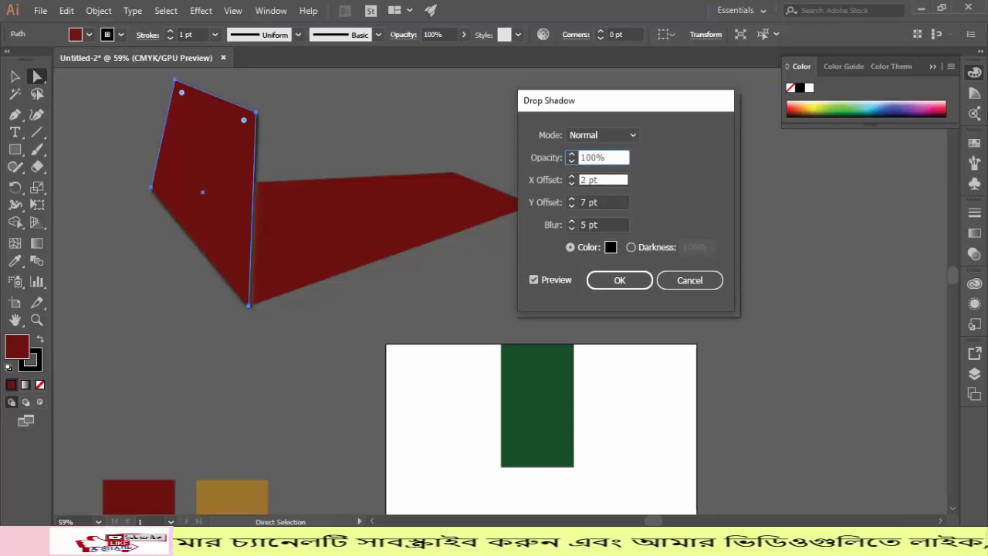
key(Down)
key(Down)
key(Down)
key(Down)
key(Down)
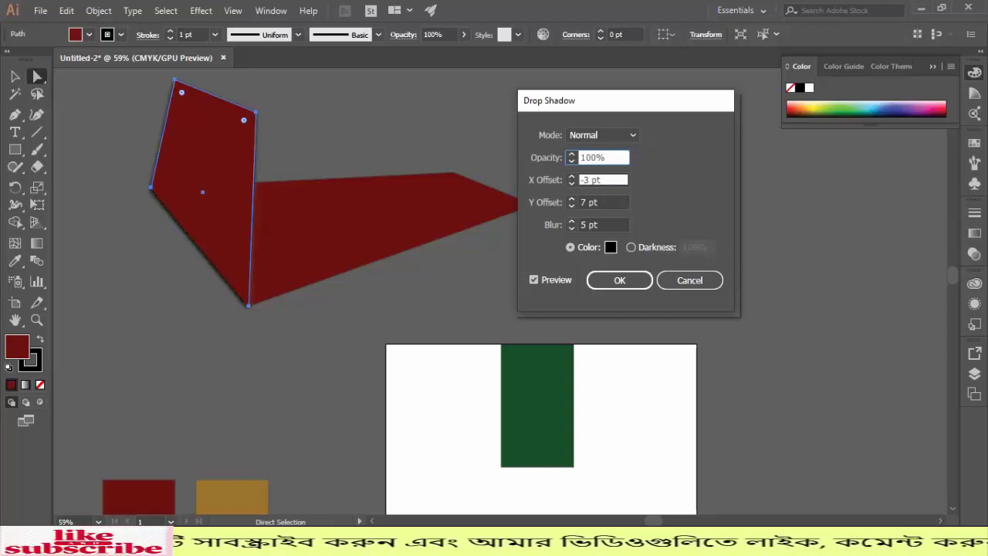
key(Down)
key(Down)
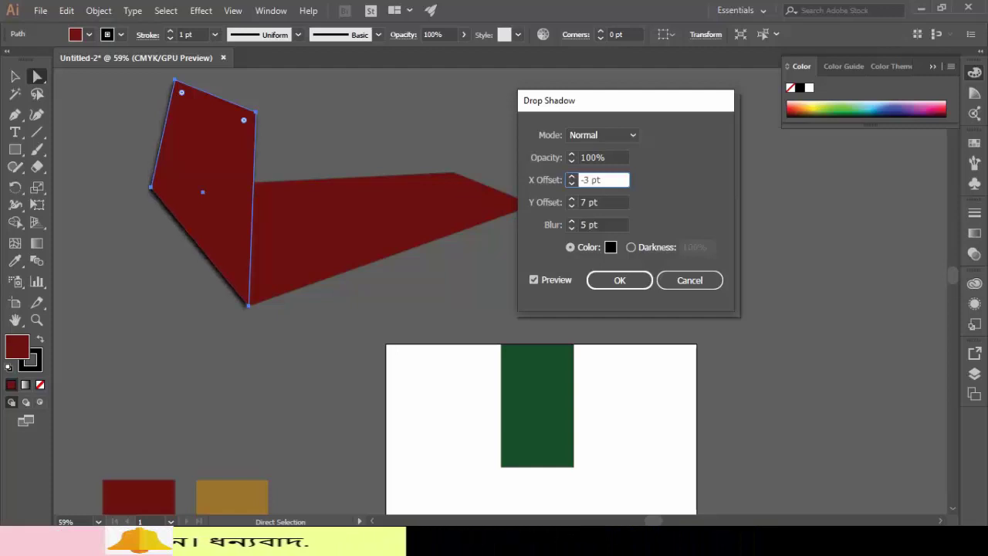
key(Up)
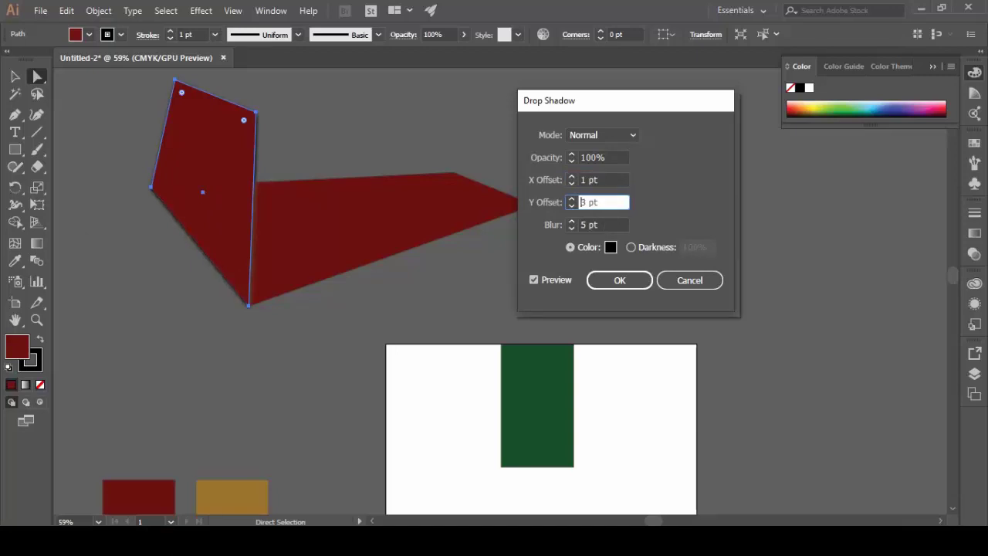
- Set the drop shadow's Y offset to 0 pt, apply the effect, and deselect the shape
key(Down)
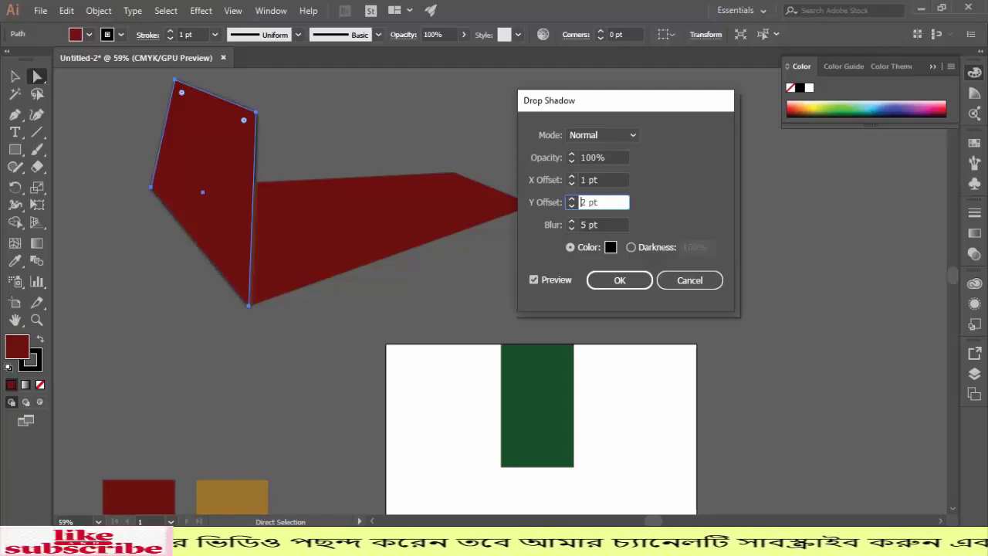
key(Down)
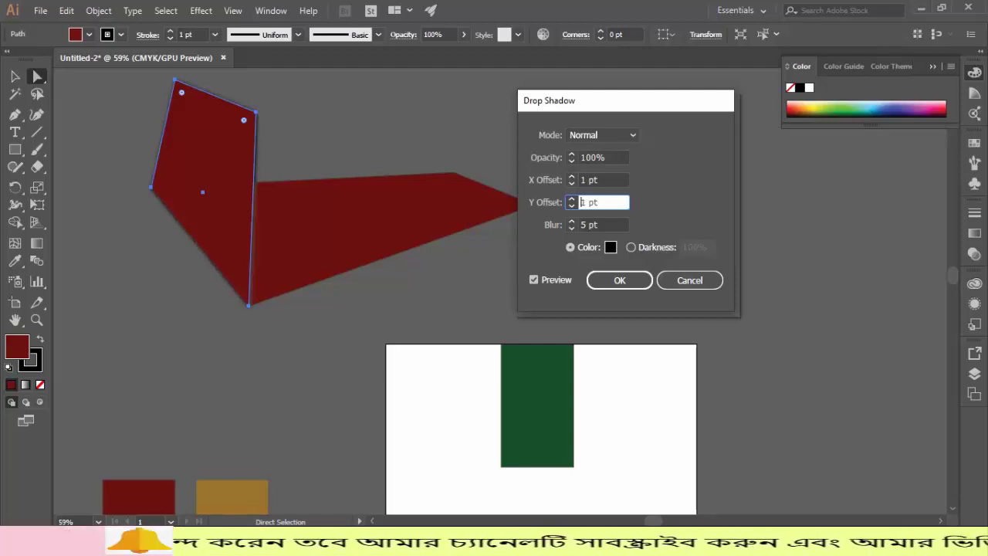
key(Down)
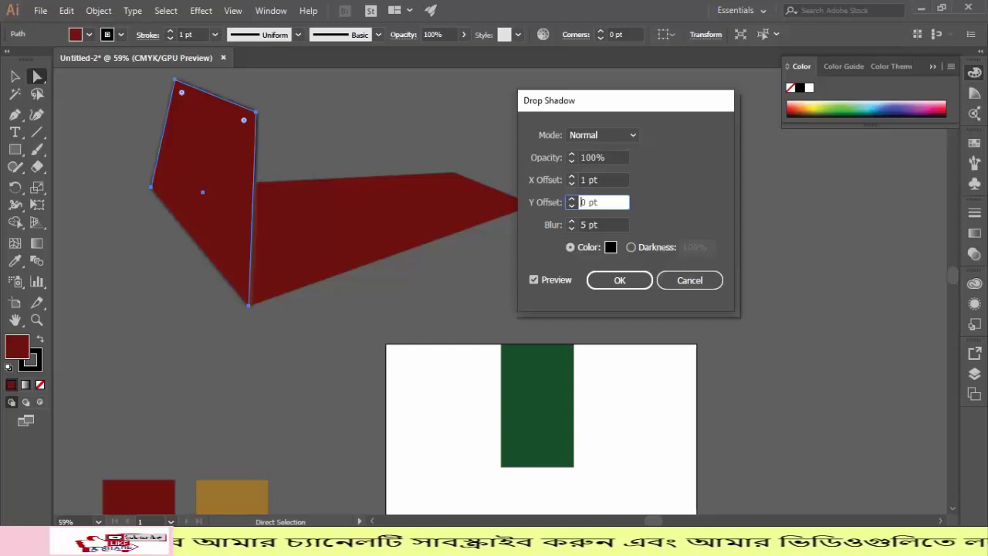
click(617, 280)
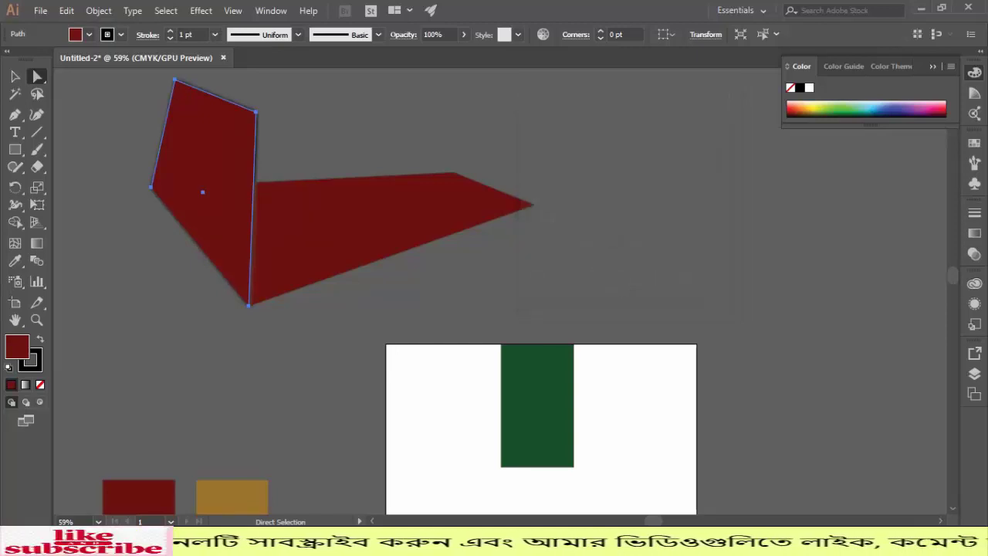
key(ctrl+shift+a)
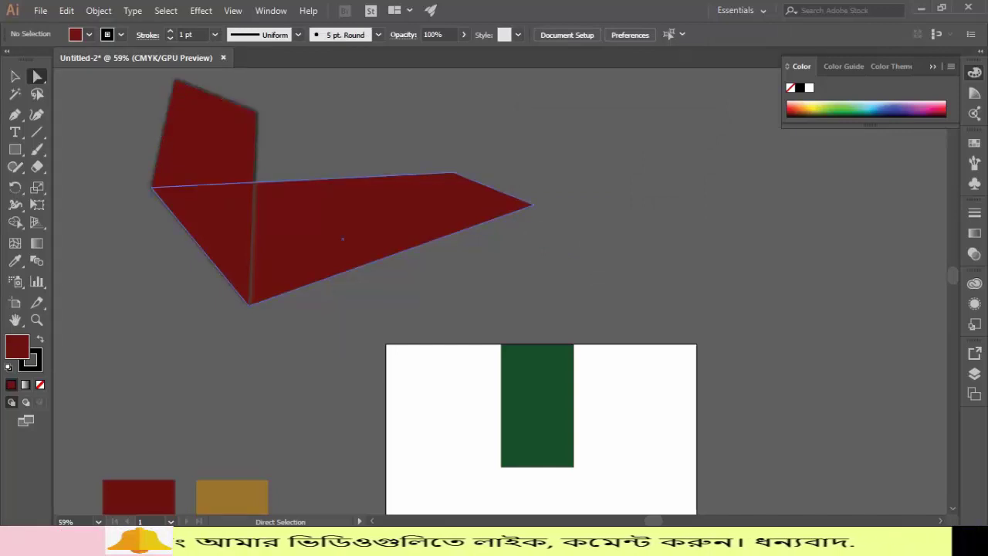
mouse_move(391, 229)
mouse_down()
mouse_move(447, 214)
mouse_move(391, 237)
mouse_up()
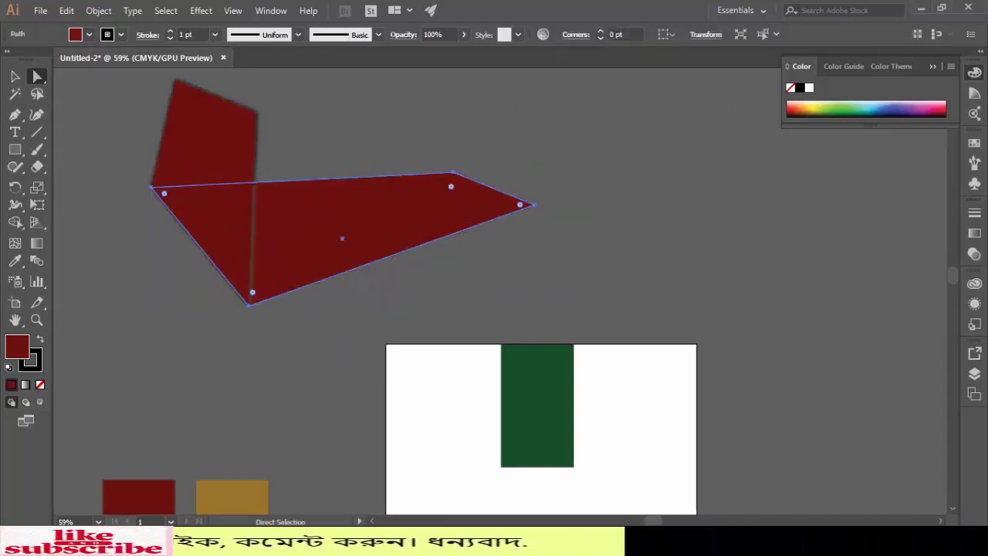
key(ctrl+shift+a)
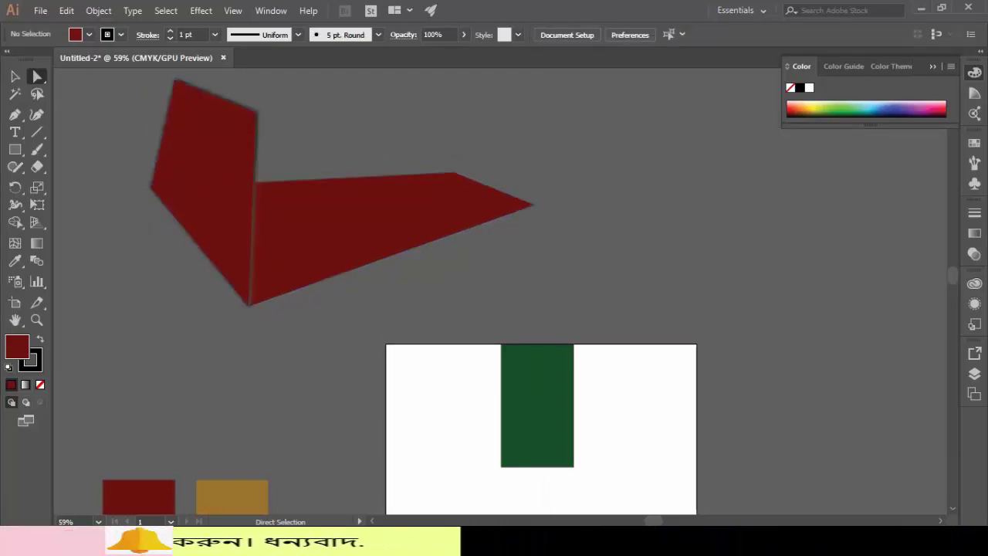
drag(267, 266, 267, 267)
key(ctrl+shift+a)
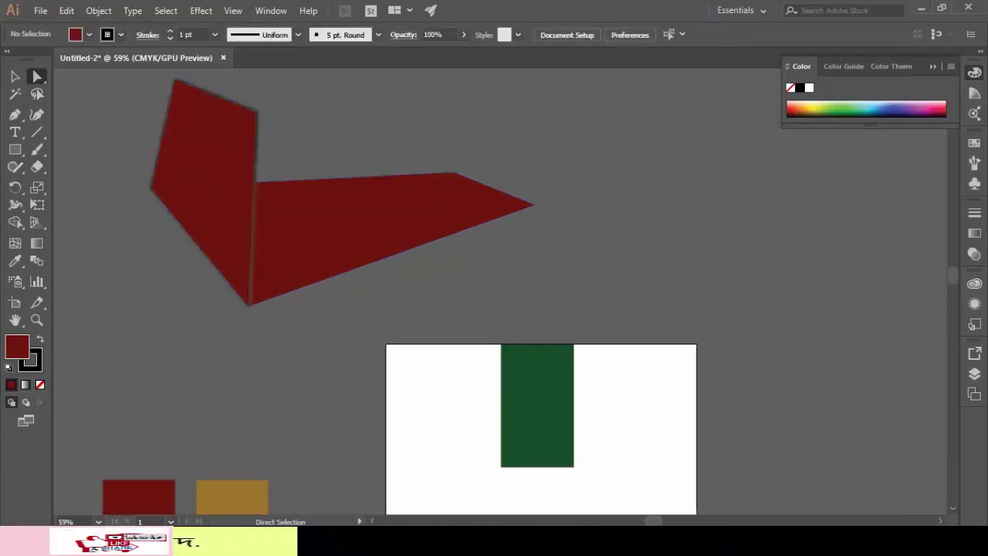
- Select the shared lower-left edge of the two dark red shapes with Direct Selection and delete it
drag(152, 301, 150, 303)
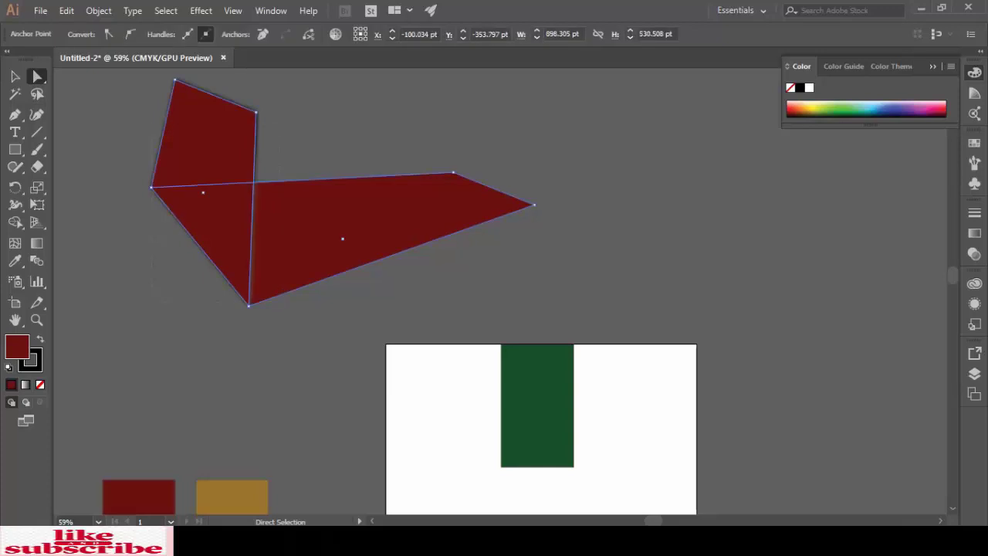
key(Delete)
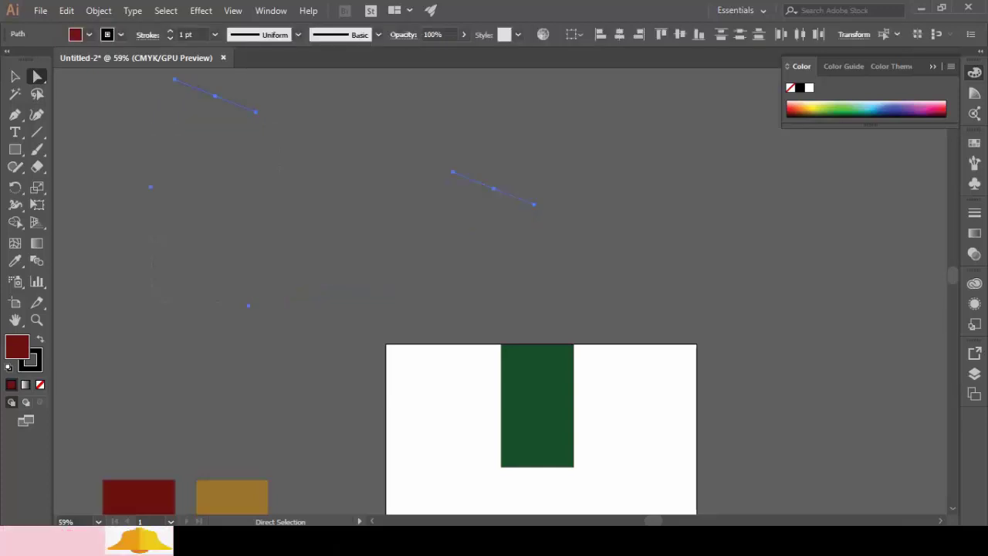
- Undo the edge deletion and the edits before it back to a single intact dark red quadrilateral, and place it slightly higher
mouse_move(534, 79)
mouse_down()
mouse_move(149, 304)
mouse_move(104, 505)
mouse_up()
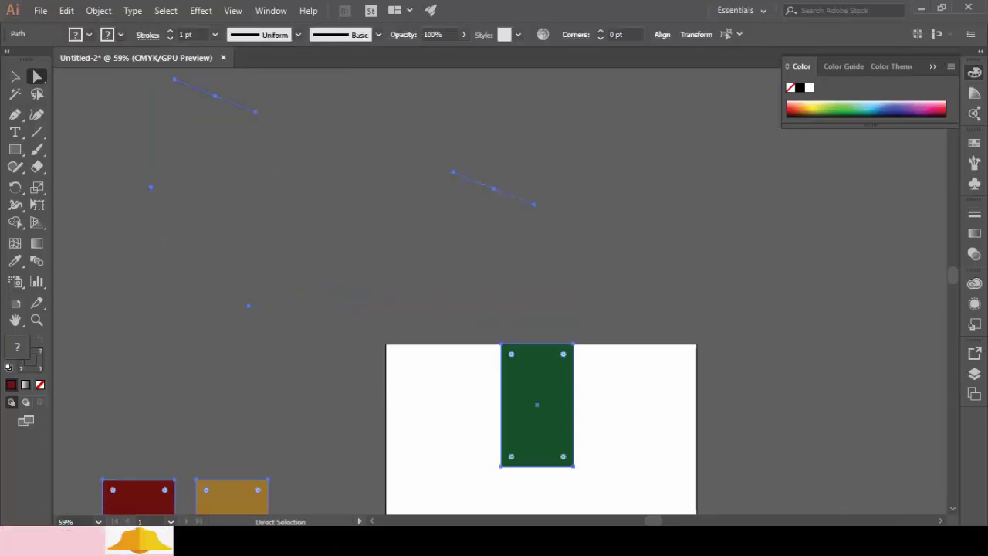
key(ctrl+z)
key(ctrl+z)
key(ctrl+z)
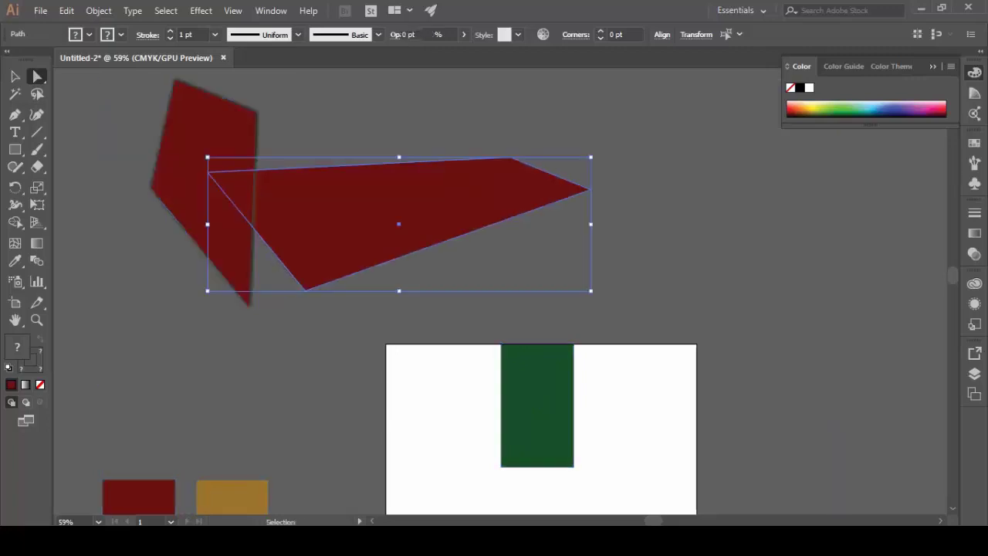
key(ctrl+z)
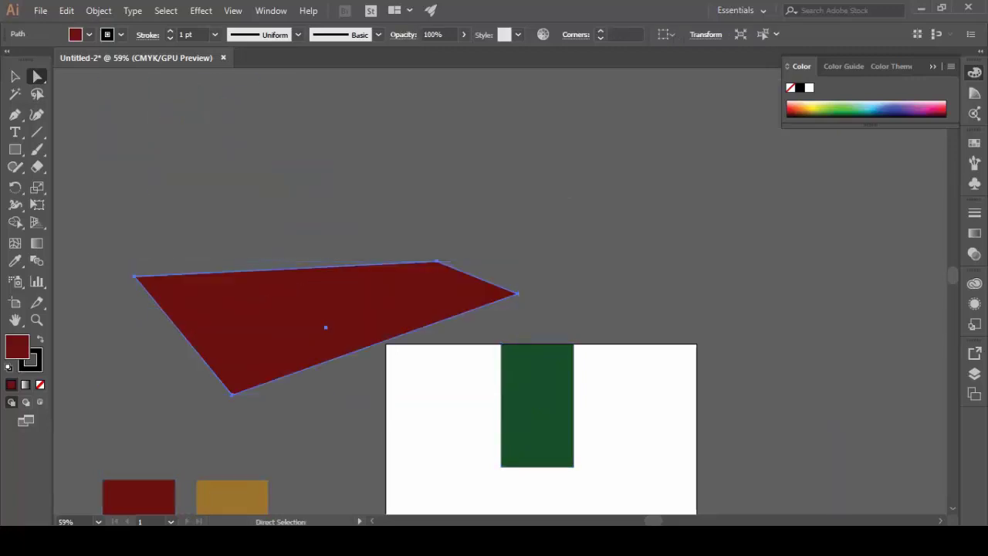
key(ctrl+shift+a)
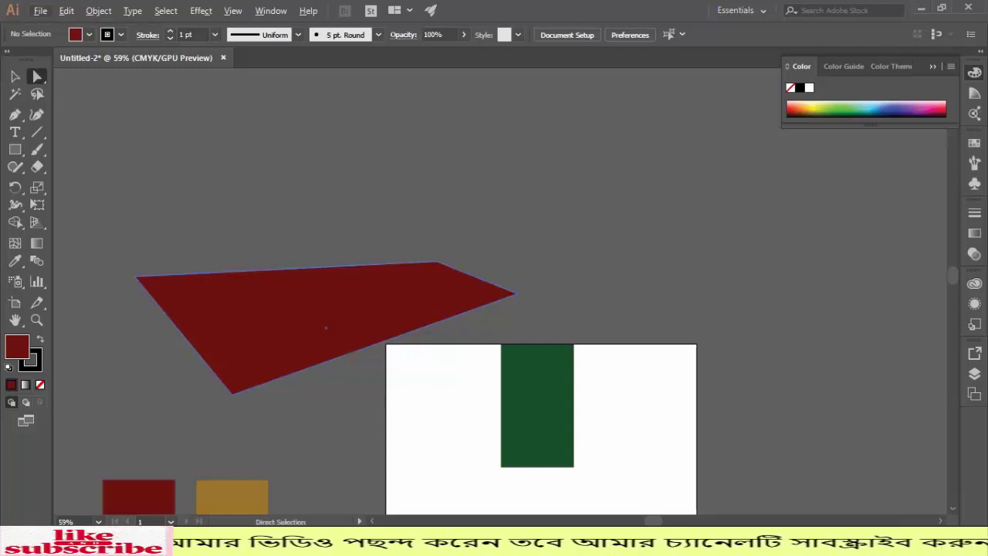
key(ctrl+shift+z)
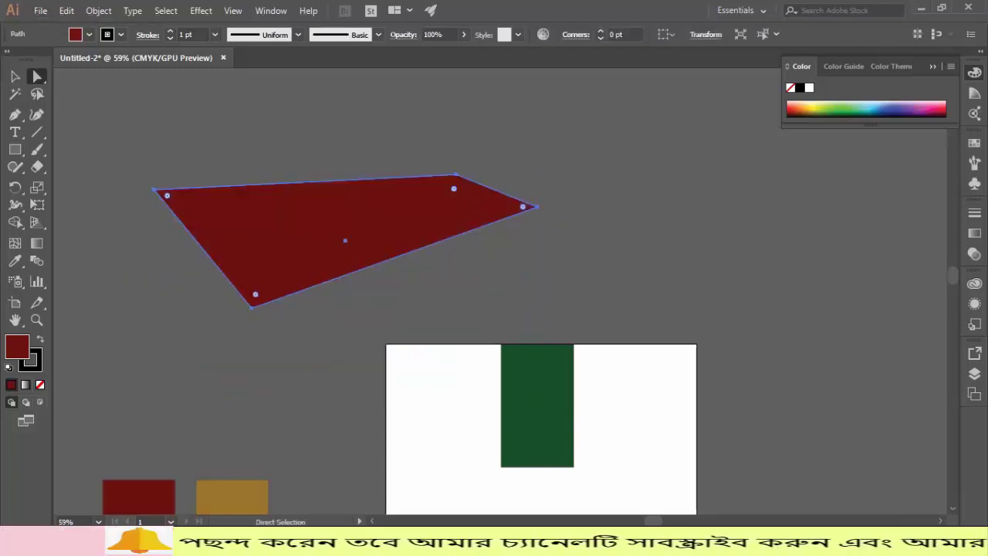
- Move the whole dark red quadrilateral with the Group Selection tool to the empty area above the two loose rectangles and deselect it
click(37, 76)
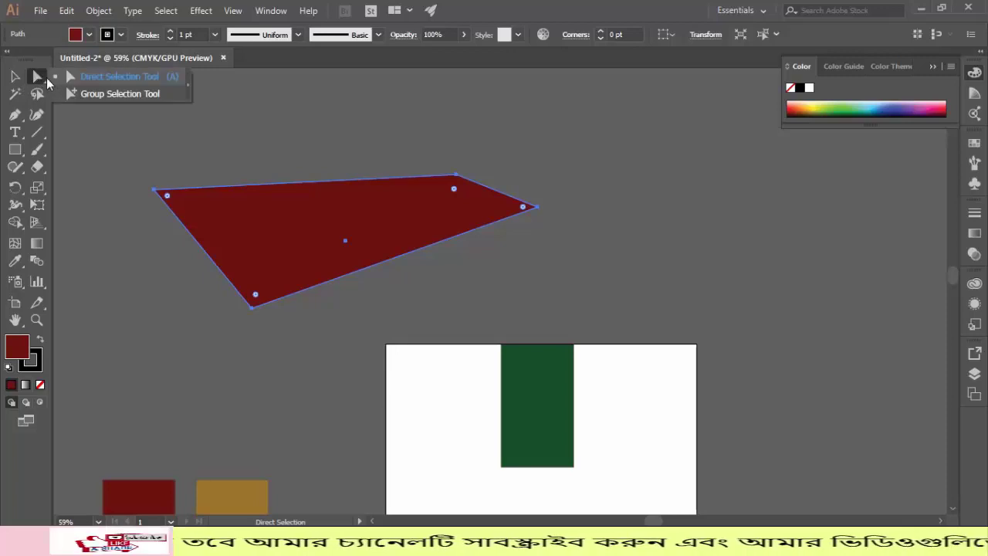
click(93, 94)
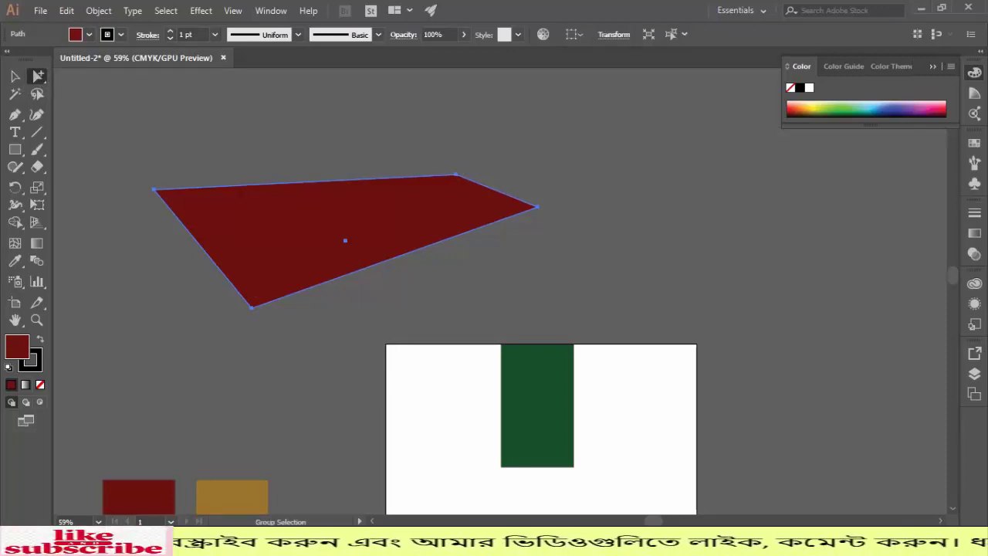
drag(465, 194, 568, 156)
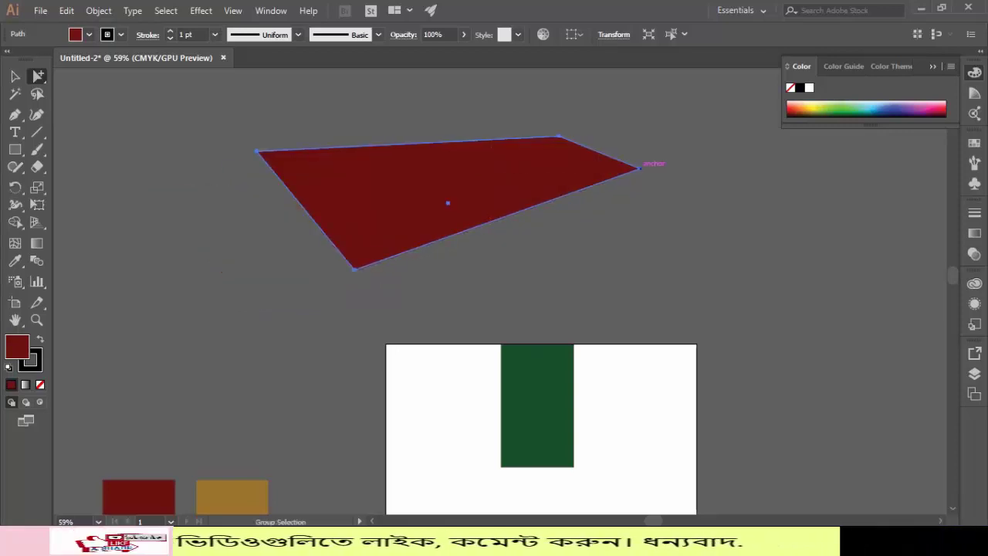
drag(640, 165, 485, 204)
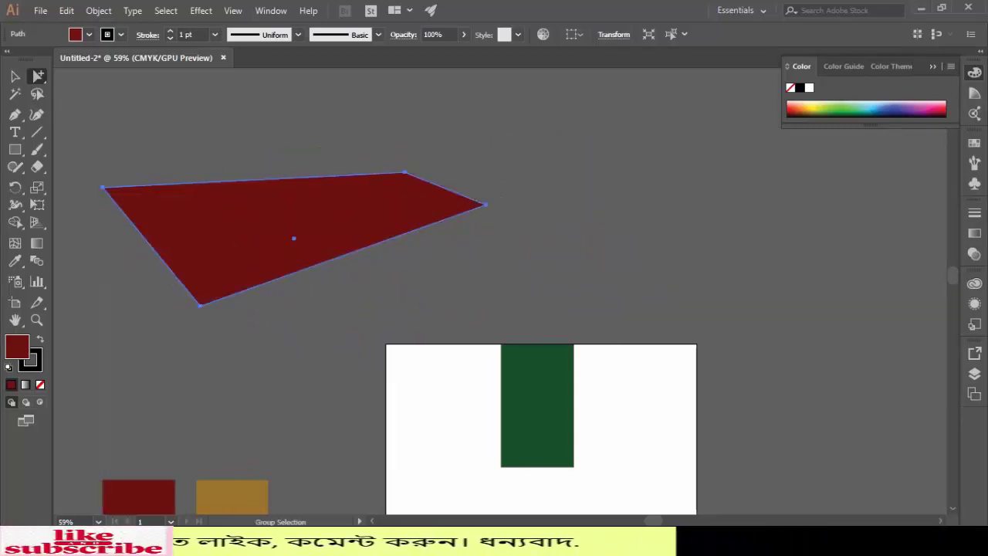
key(ctrl+shift+a)
- Move the dark red and gold rectangles beside the artboard together slightly up and to the right with Group Selection, and deselect them
scroll(501, 290, down, 3)
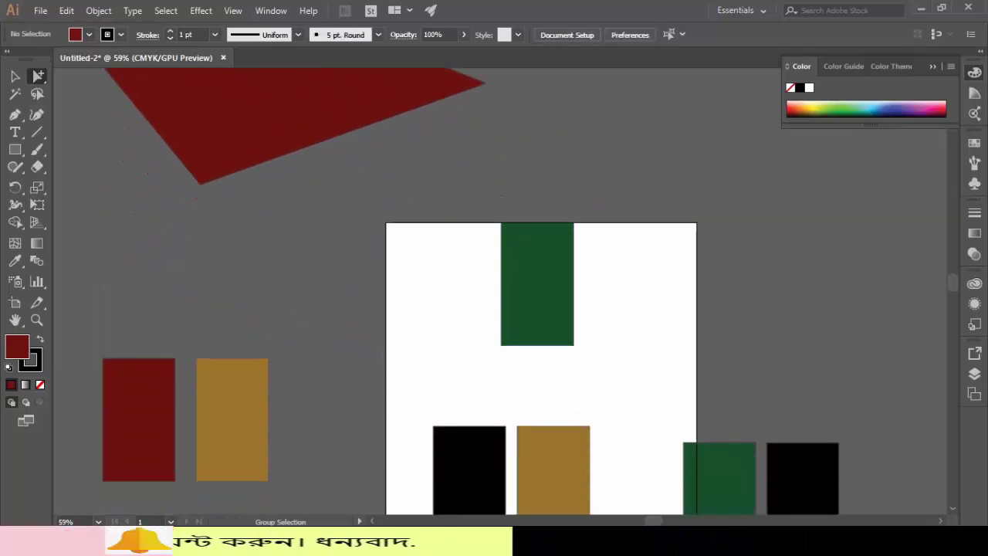
drag(101, 249, 297, 291)
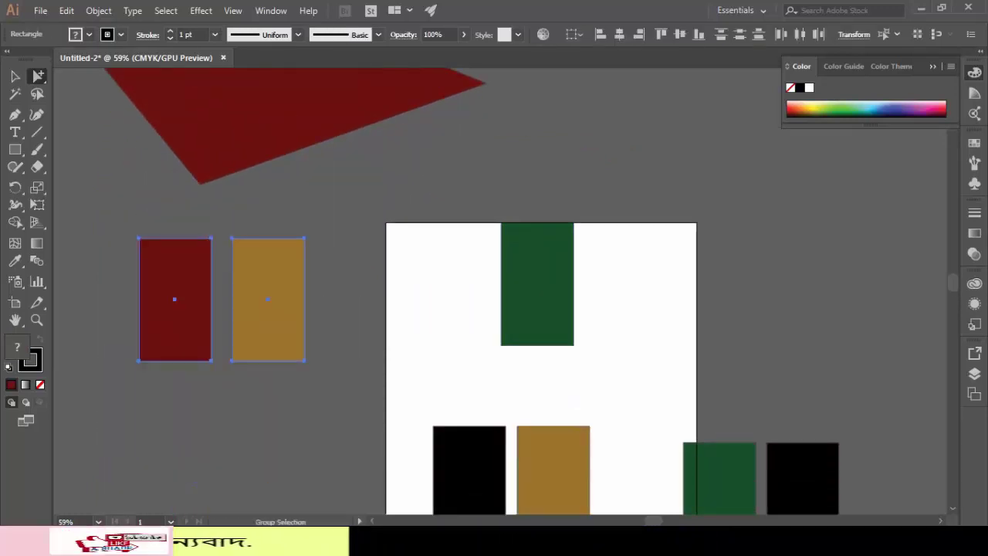
key(ctrl+shift+a)
click(174, 300)
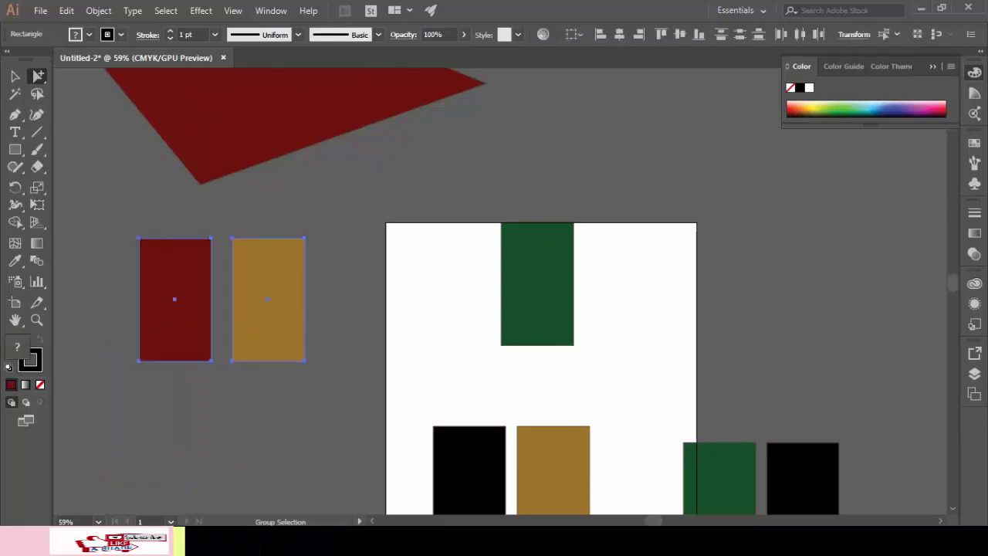
drag(174, 299, 164, 344)
mouse_move(295, 284)
mouse_down()
mouse_move(311, 290)
mouse_move(287, 300)
mouse_up()
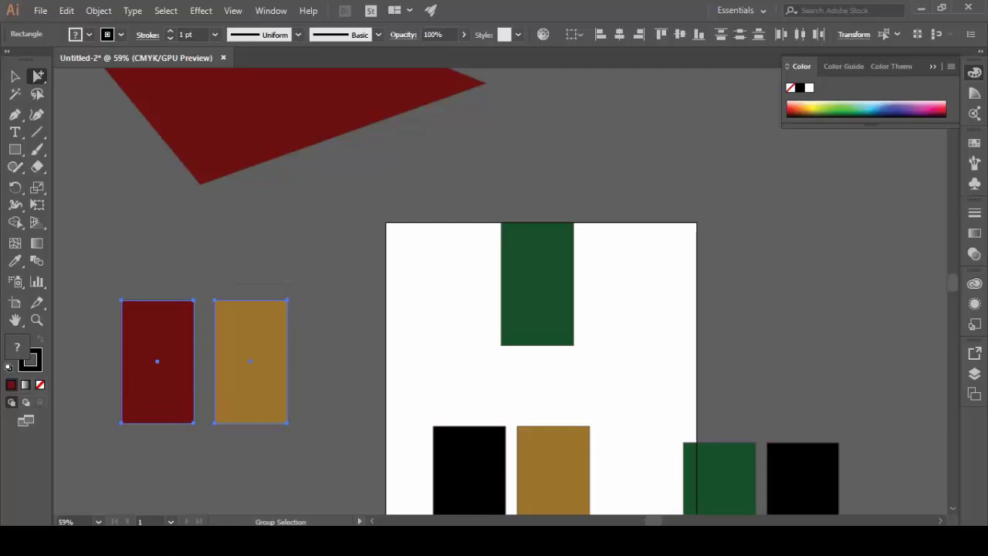
drag(38, 78, 68, 80)
key(ctrl+shift+a)
- Try a freehand Lasso loop in the empty canvas area below the dark red quadrilateral
scroll(494, 308, up, 3)
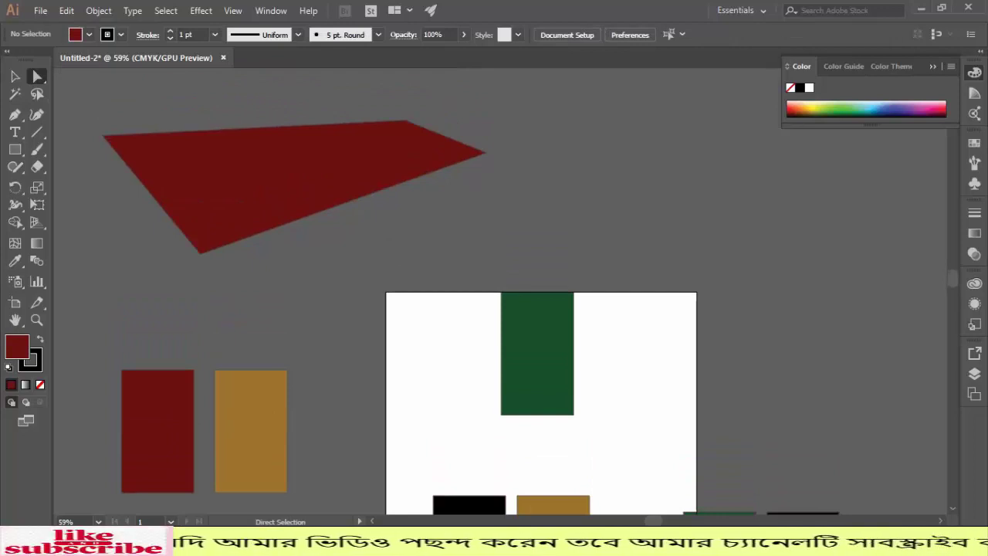
click(37, 93)
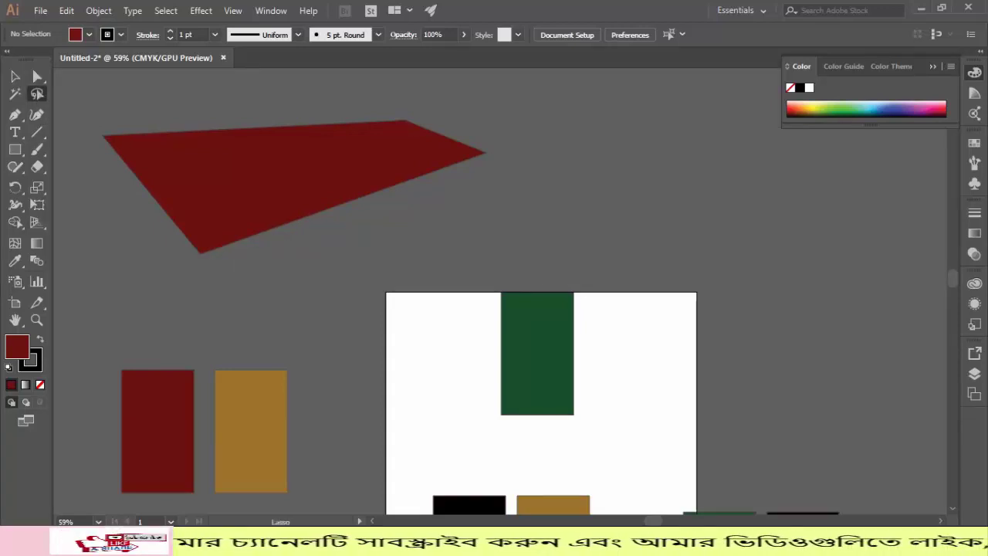
mouse_move(270, 294)
mouse_down()
mouse_move(286, 263)
mouse_move(348, 330)
mouse_move(297, 328)
mouse_up()
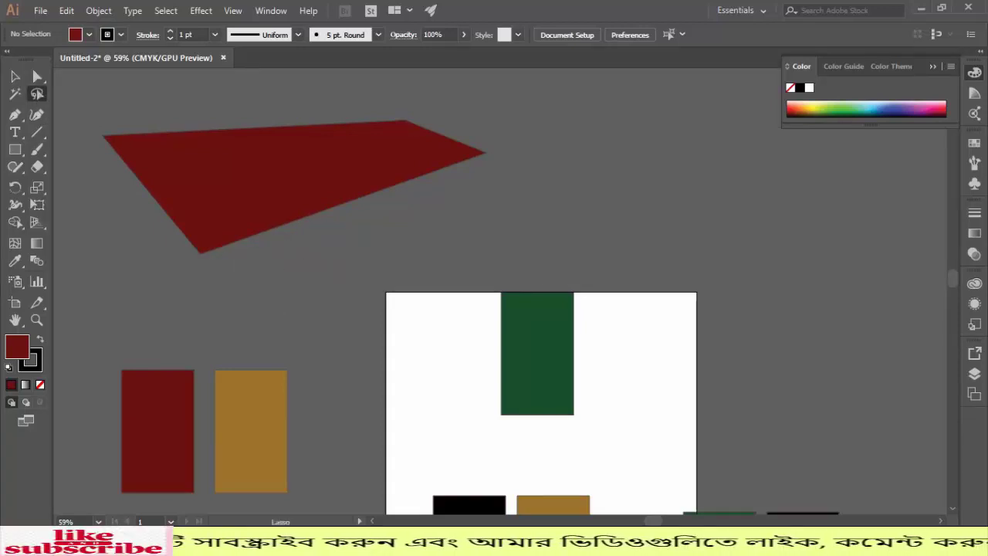
drag(252, 274, 450, 236)
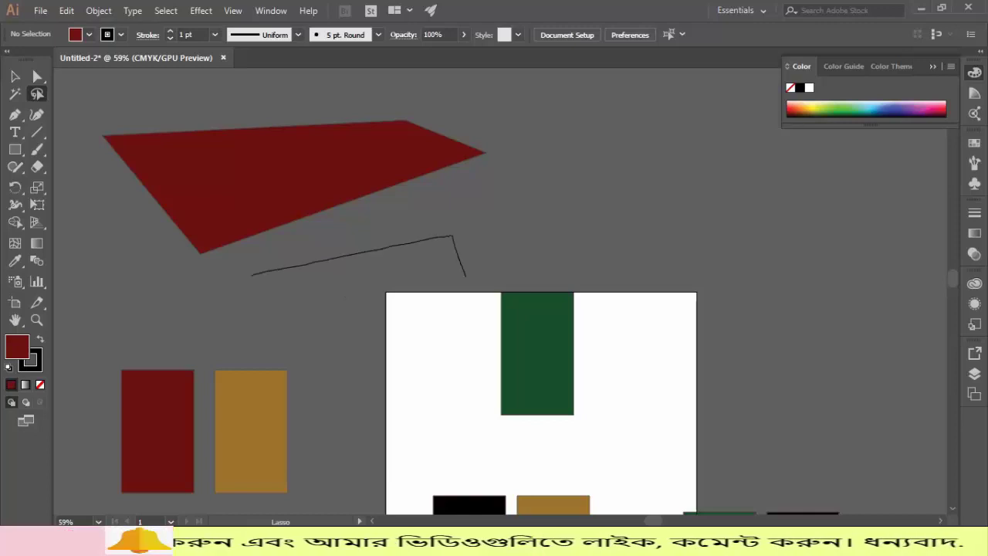
drag(466, 275, 273, 318)
drag(253, 276, 253, 275)
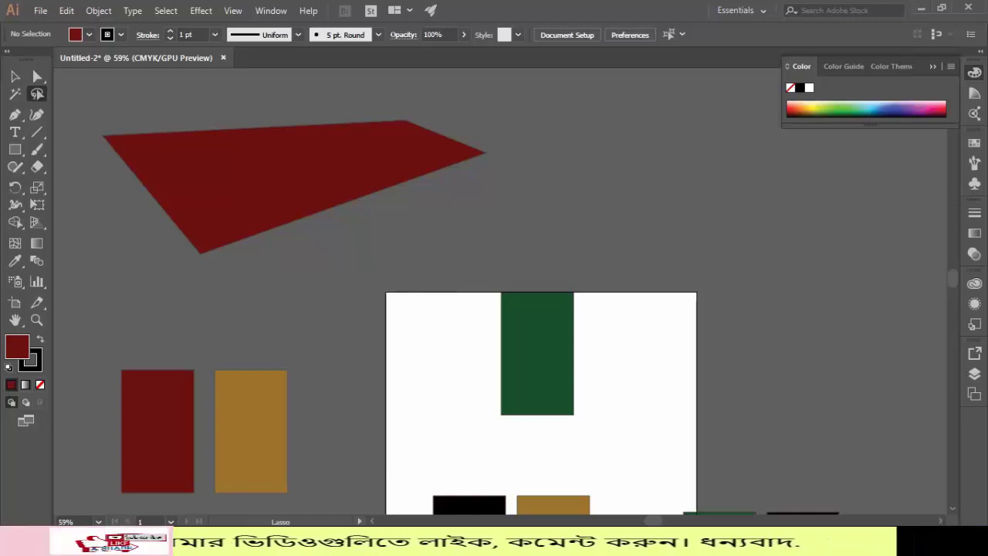
- Lasso the lower-left corner anchor of the green rectangle at the artboard's upper edge, and deselect it
scroll(494, 309, down, 3)
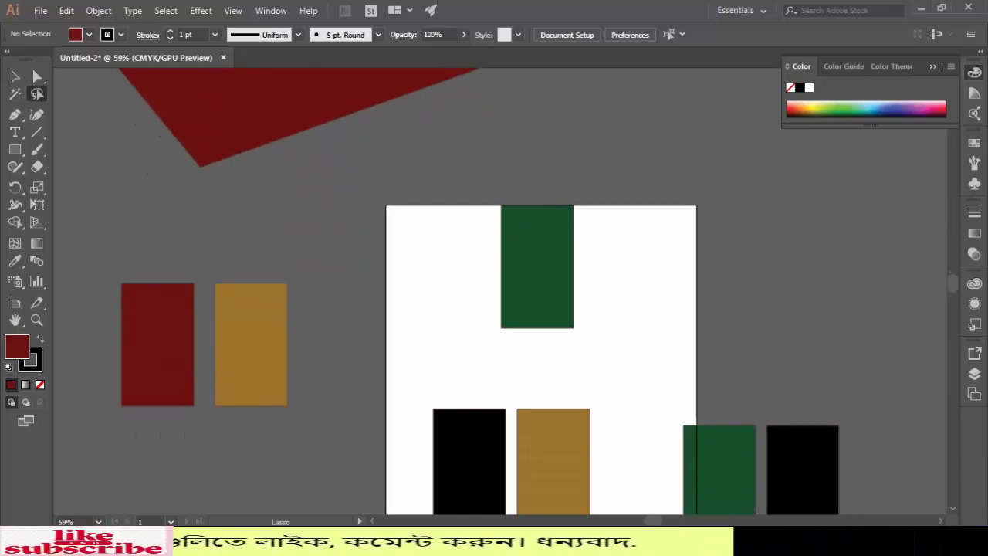
drag(484, 291, 472, 282)
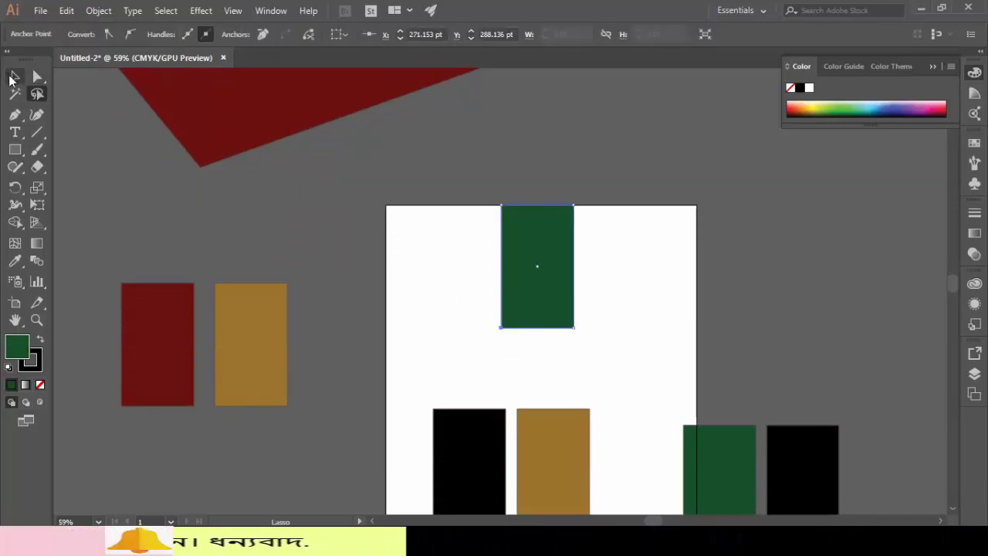
click(13, 77)
key(ctrl+shift+a)
- Move the dark red quadrilateral slightly down and to the right with the Selection tool, and deselect it
scroll(501, 291, up, 3)
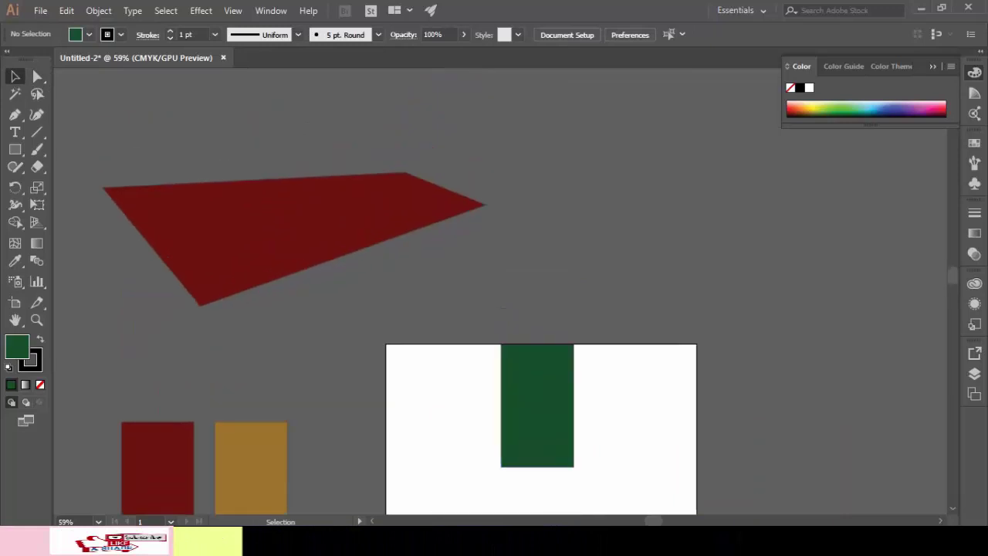
drag(294, 238, 331, 253)
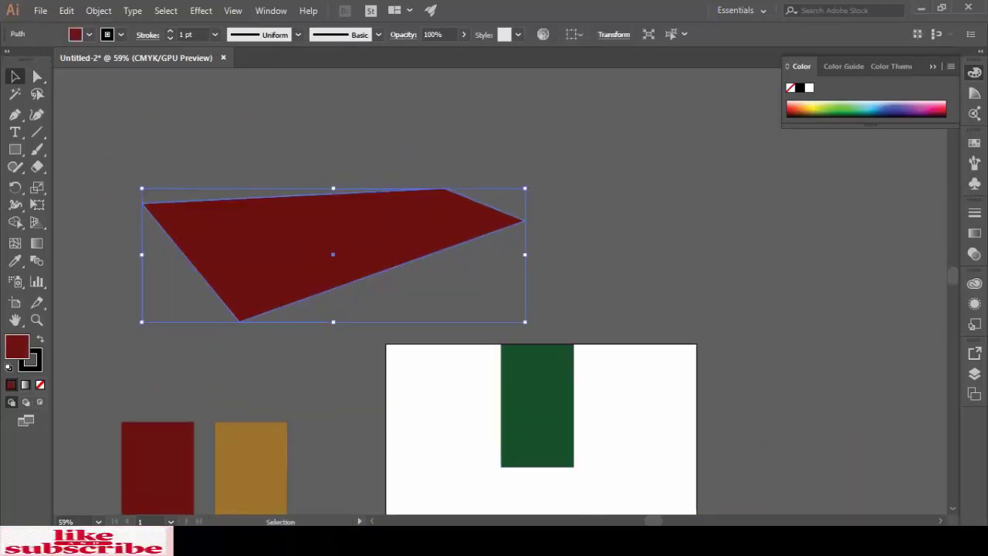
key(ctrl+shift+a)
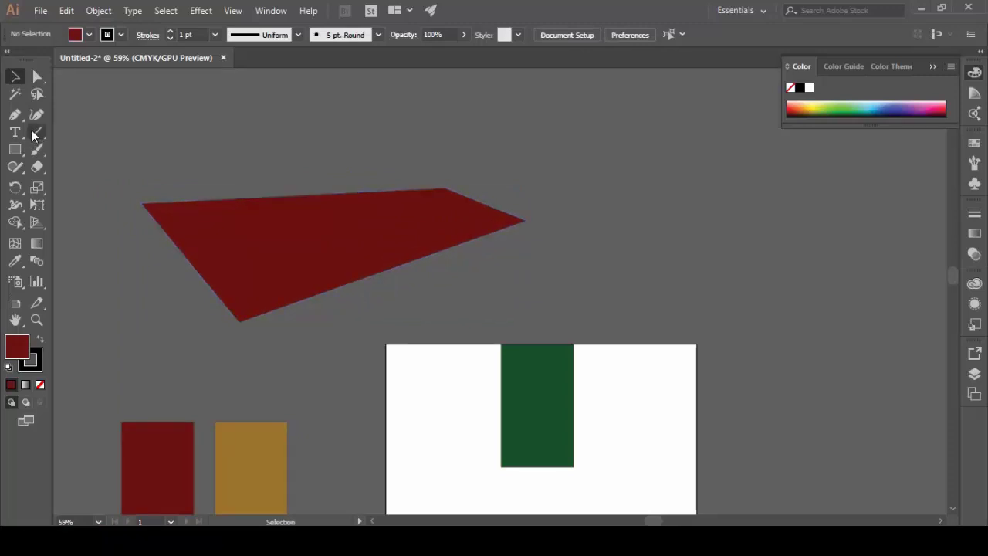
- Lasso the top anchor point of the dark red quadrilateral, show the shape's bounding box with the Selection tool, and deselect it
click(37, 94)
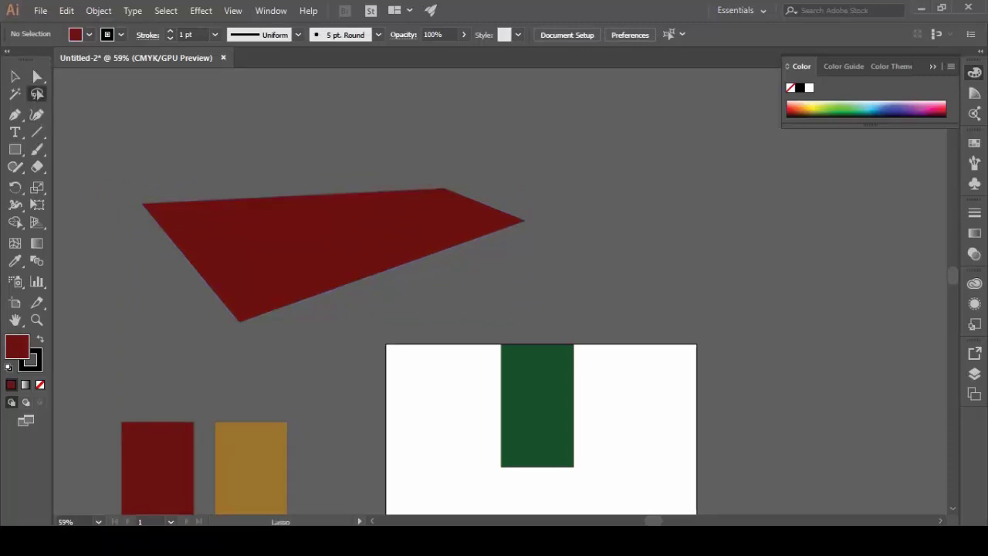
mouse_move(386, 154)
mouse_down()
mouse_move(490, 196)
mouse_move(351, 116)
mouse_up()
key(ctrl+shift+a)
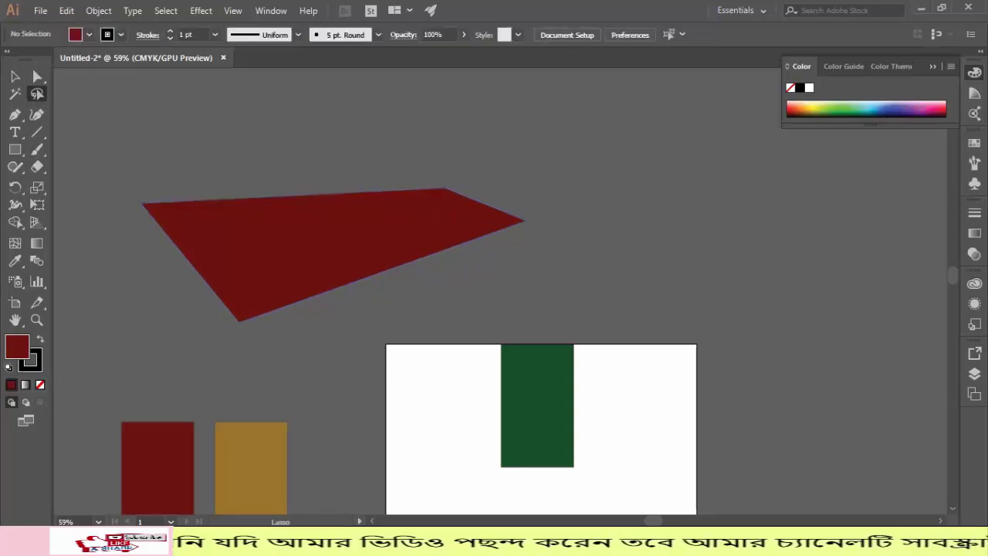
mouse_move(386, 147)
mouse_down()
mouse_move(540, 167)
mouse_move(390, 155)
mouse_up()
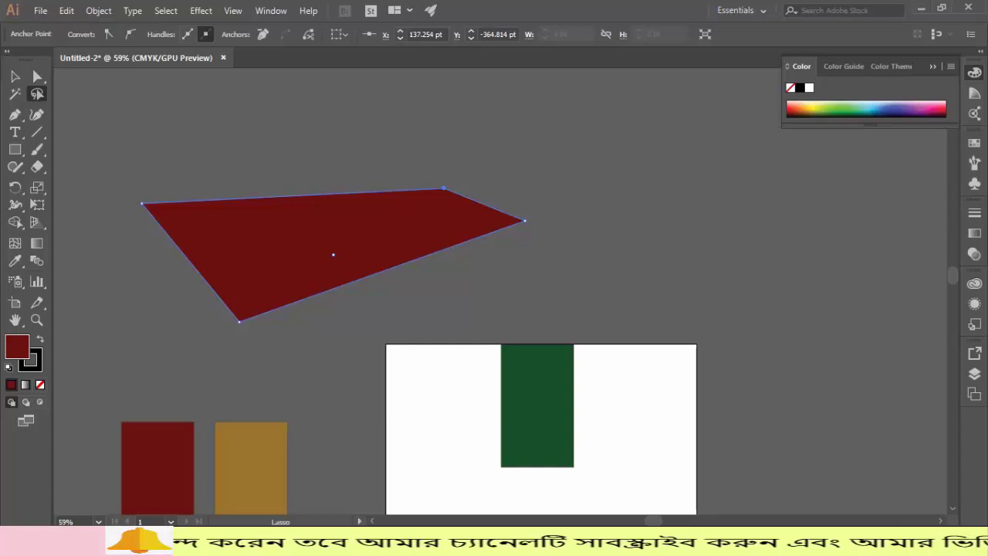
key(ctrl+shift+a)
mouse_move(404, 163)
mouse_down()
mouse_move(463, 205)
mouse_move(458, 157)
mouse_move(411, 157)
mouse_up()
click(14, 75)
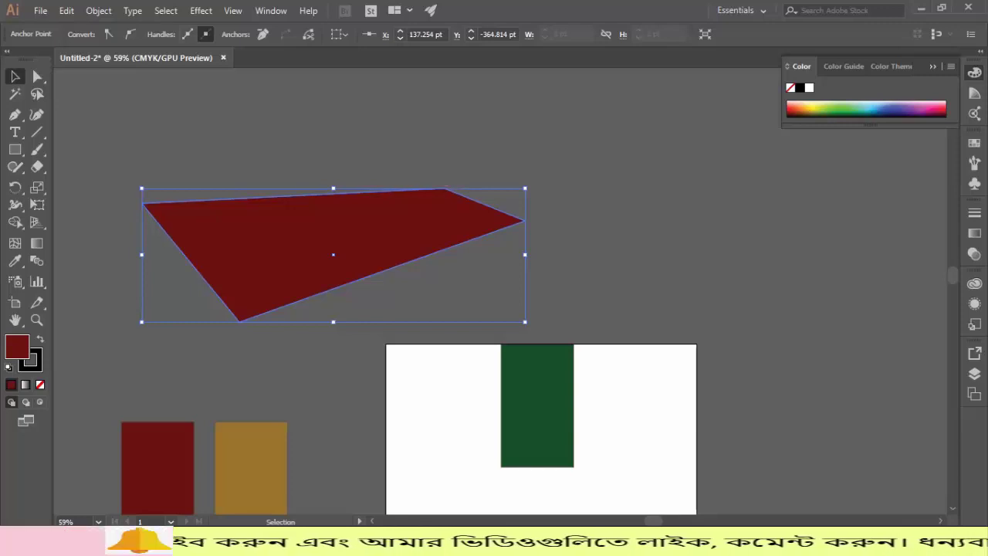
key(ctrl+shift+a)
- Select only the lower-right corner anchor of the green rectangle at the artboard's upper edge with the Lasso tool
scroll(506, 212, down, 4)
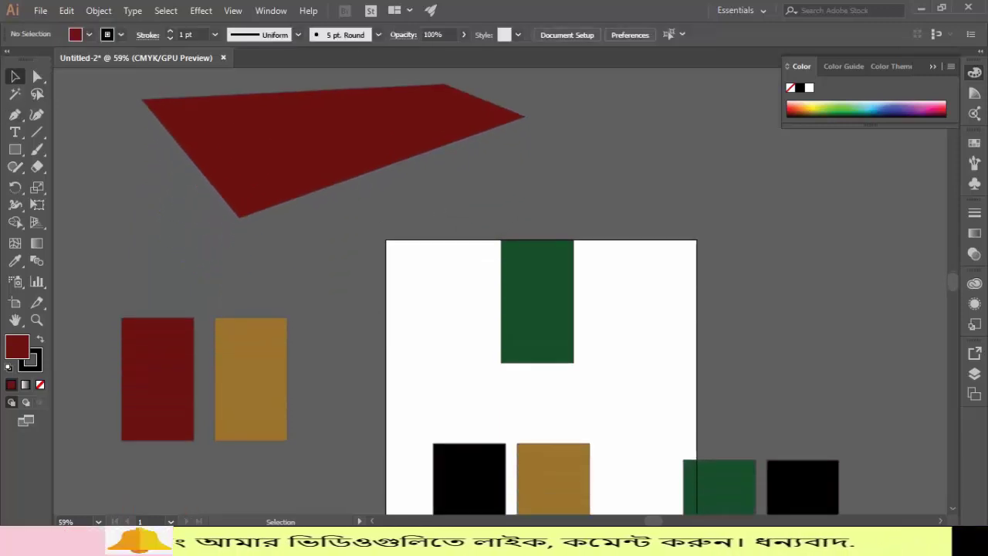
click(535, 302)
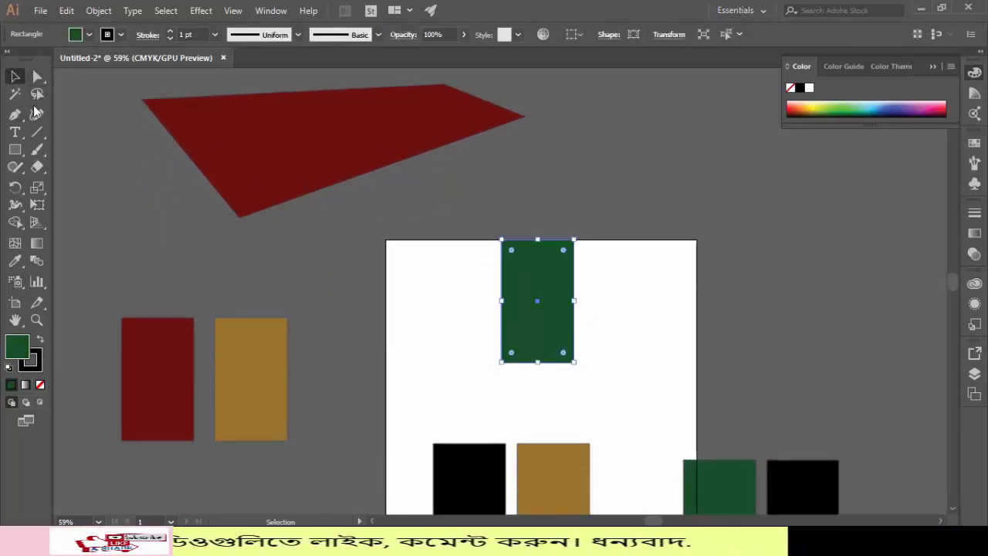
click(37, 94)
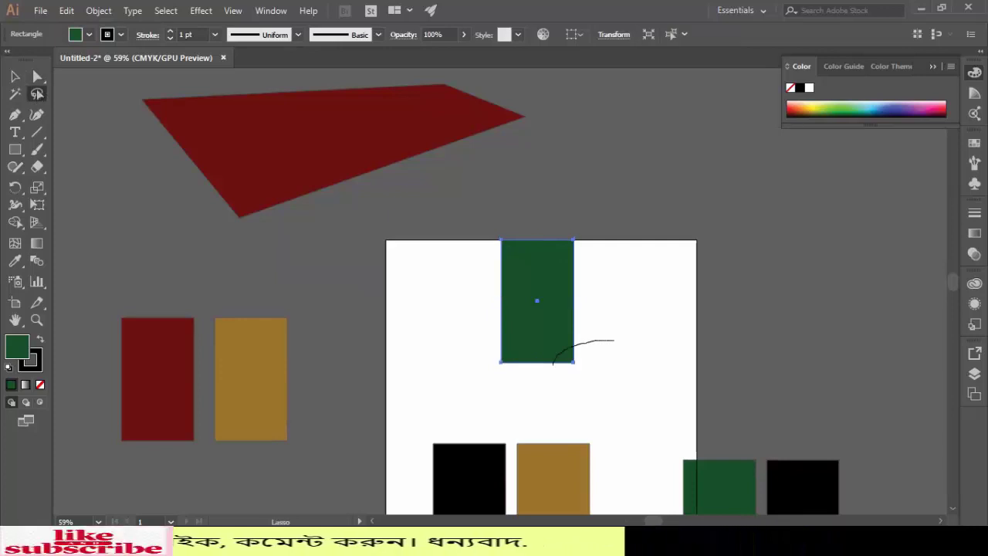
drag(617, 368, 617, 363)
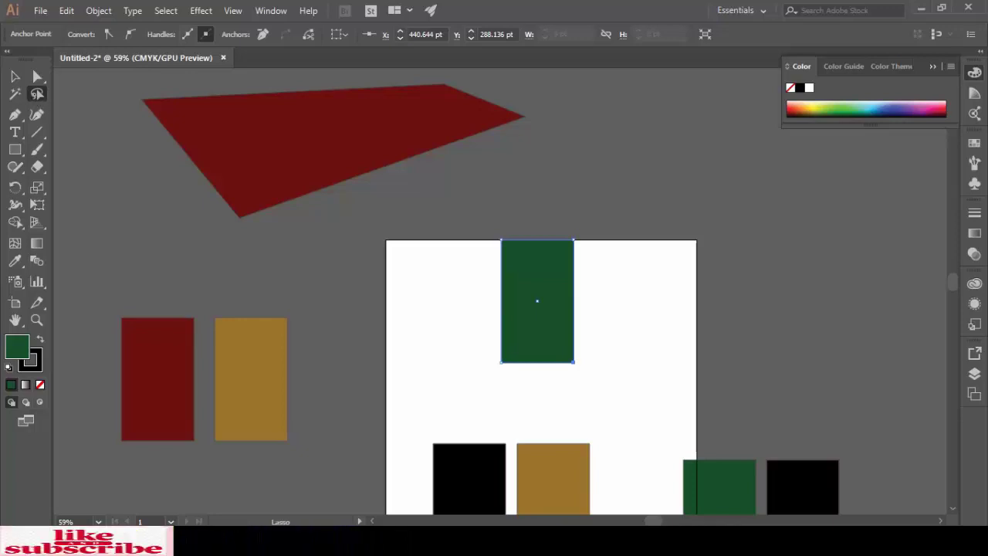
drag(573, 362, 580, 393)
drag(578, 332, 557, 335)
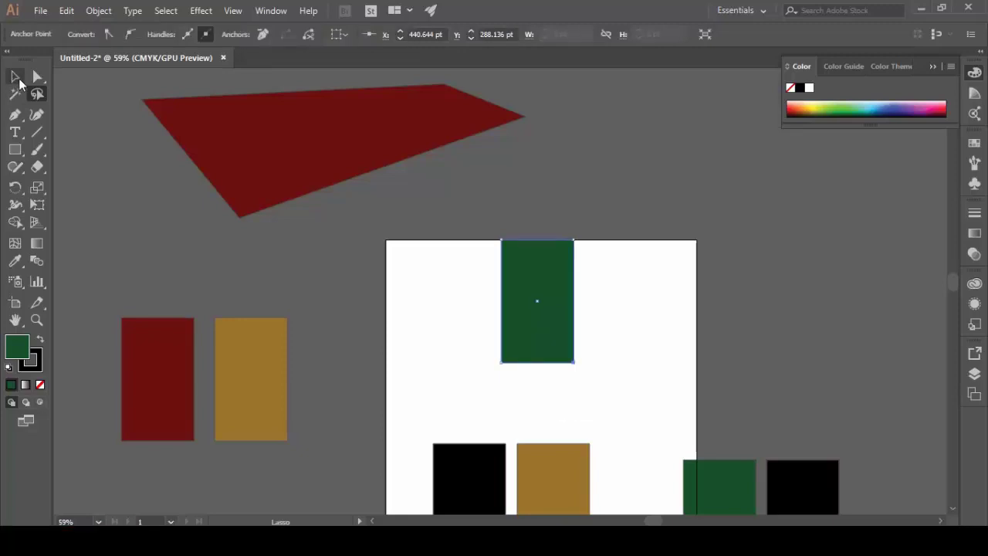
- Enlarge the green rectangle from its lower-right corner to about 310 by 350 pt, and activate the Pen tool
click(16, 77)
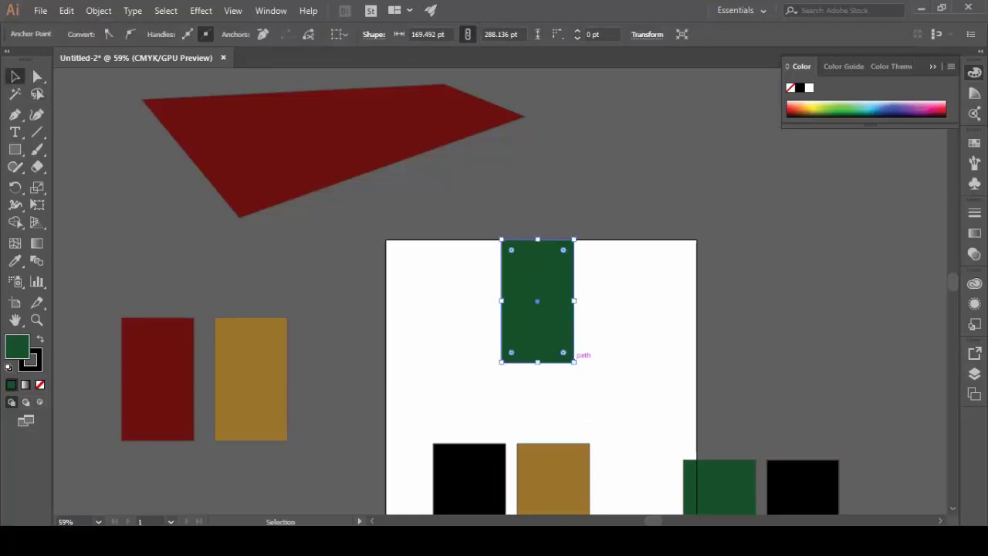
drag(575, 362, 634, 388)
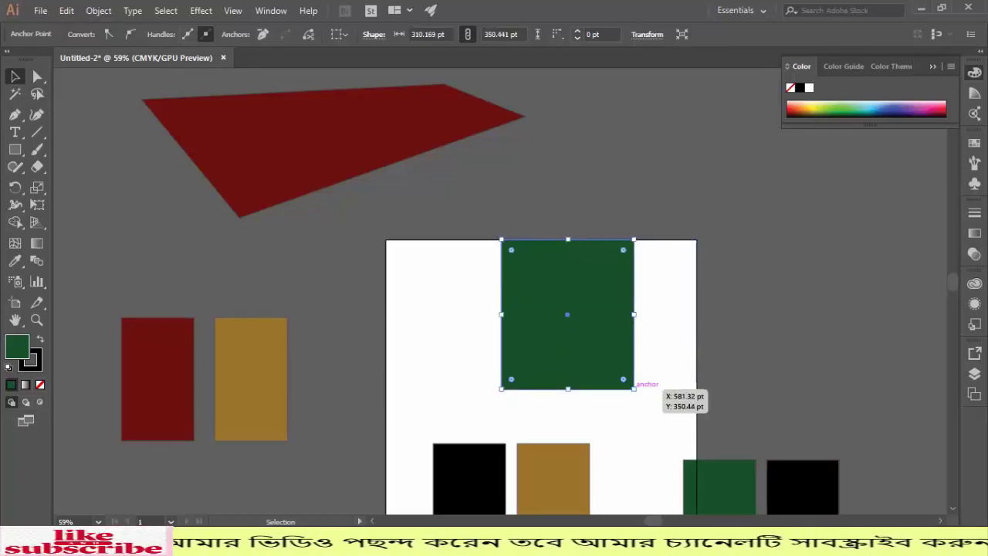
click(16, 116)
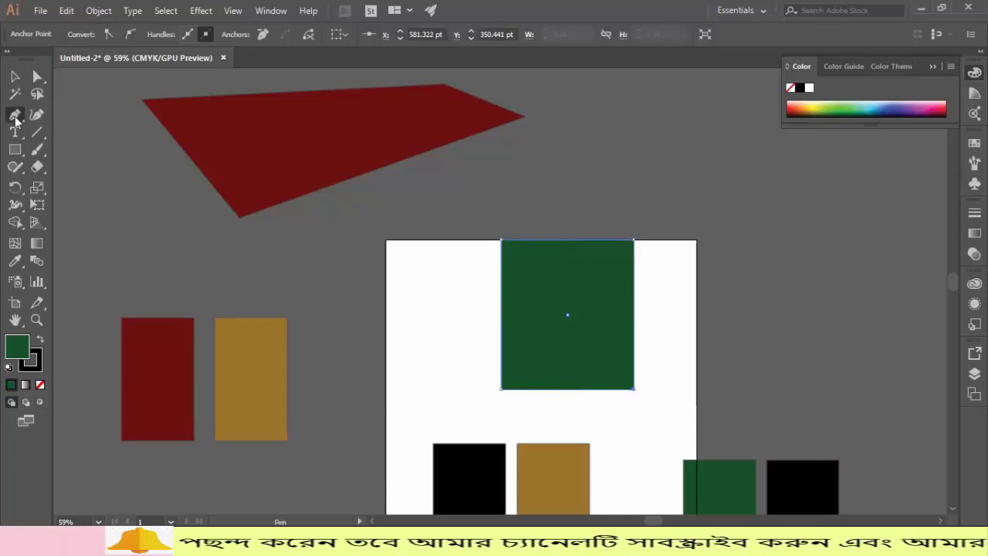
- Draw a five-point green arrow-like shape about 1076 by 459 pt below the artboard with the Pen tool, pointing right, and deselect it
scroll(54, 146, down, 5)
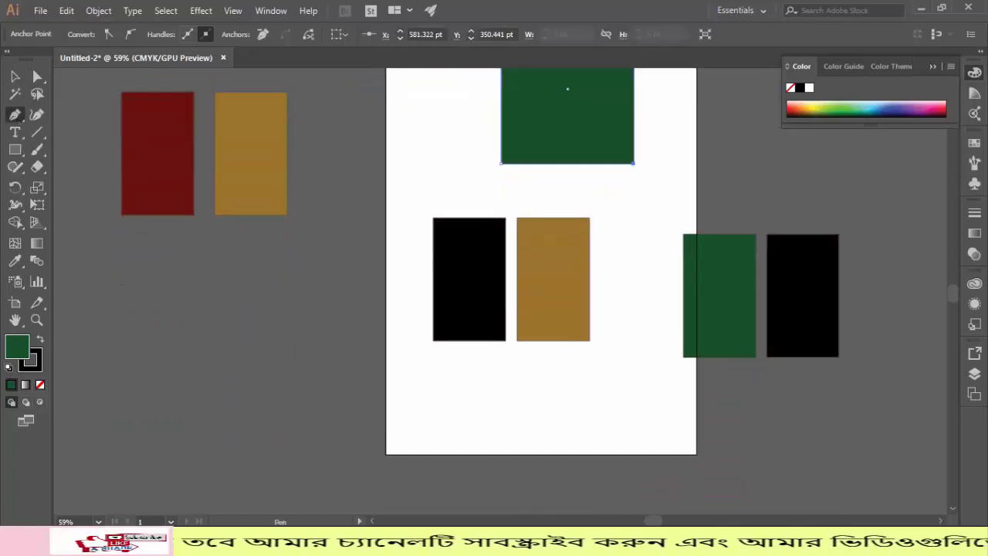
scroll(54, 146, down, 5)
click(126, 259)
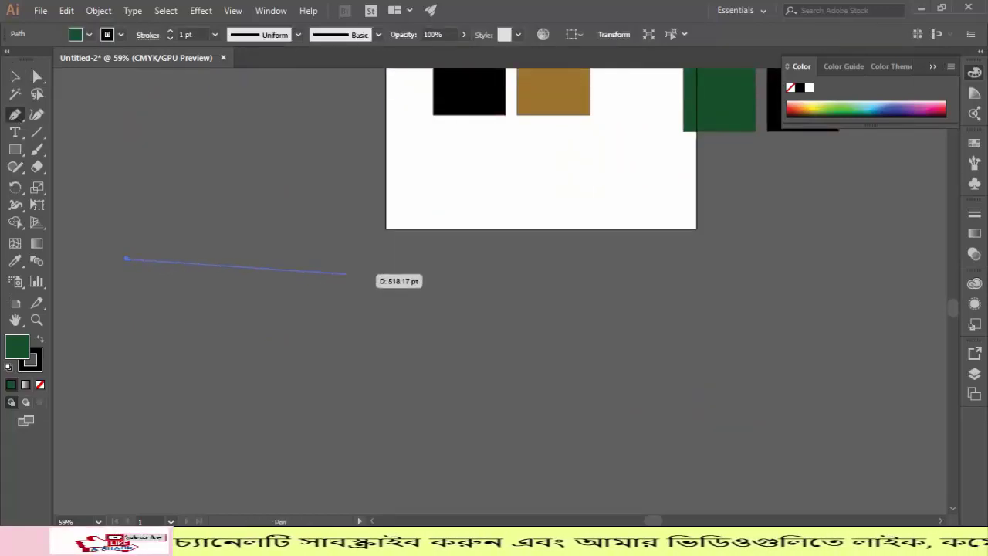
click(363, 259)
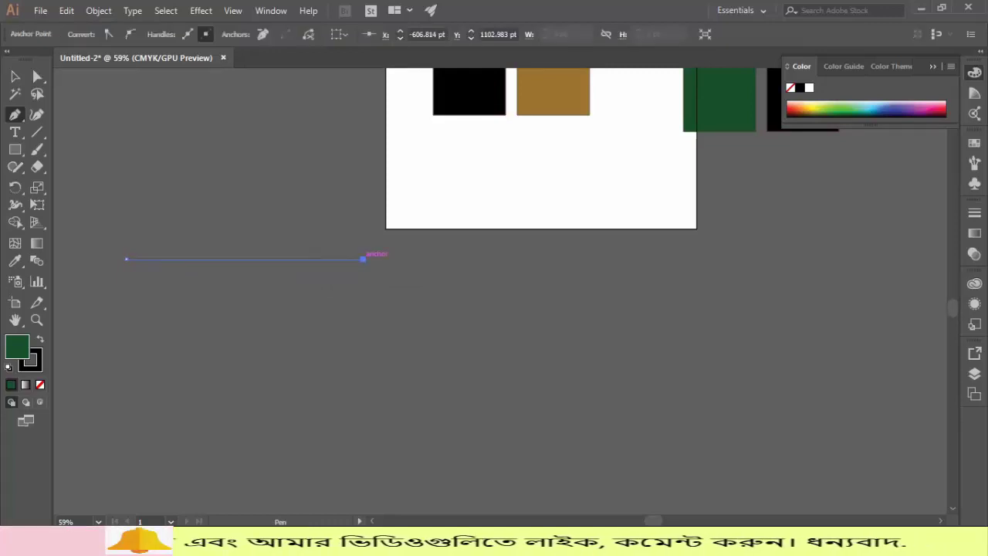
scroll(585, 376, down, 4)
drag(585, 376, 586, 374)
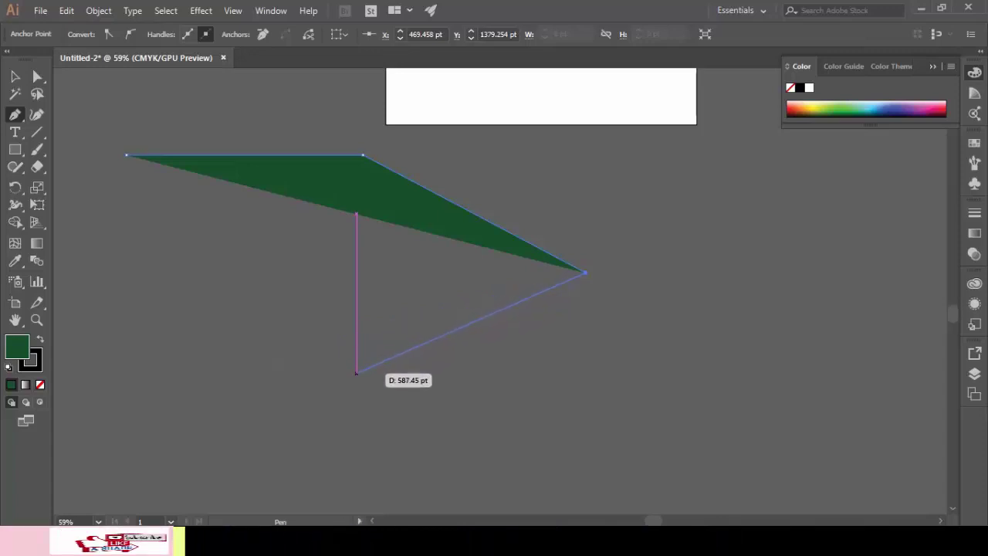
click(356, 349)
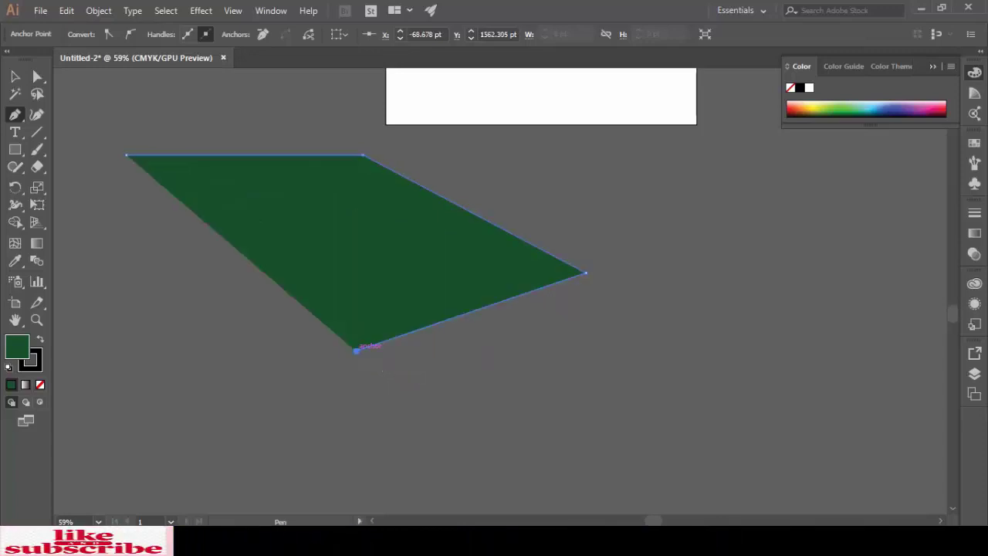
click(126, 351)
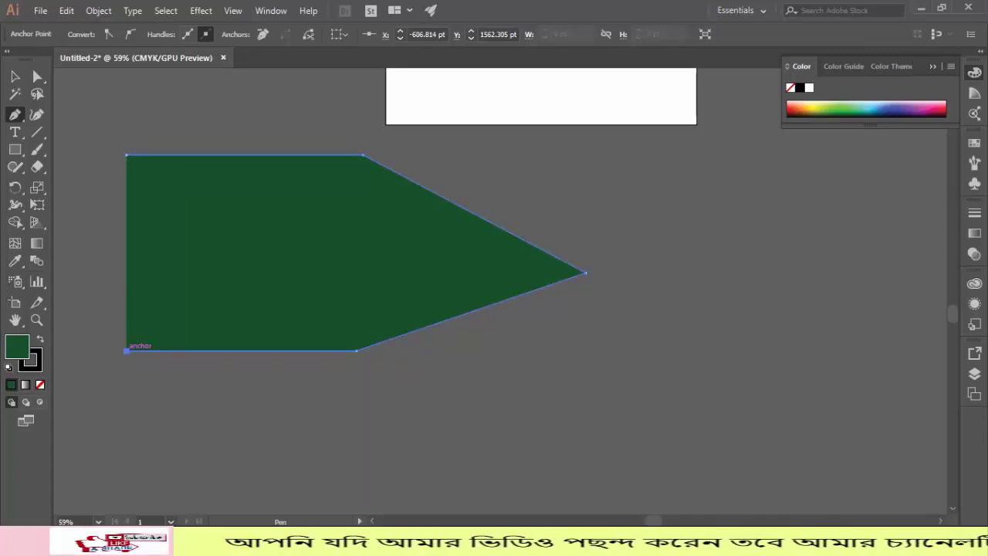
click(14, 76)
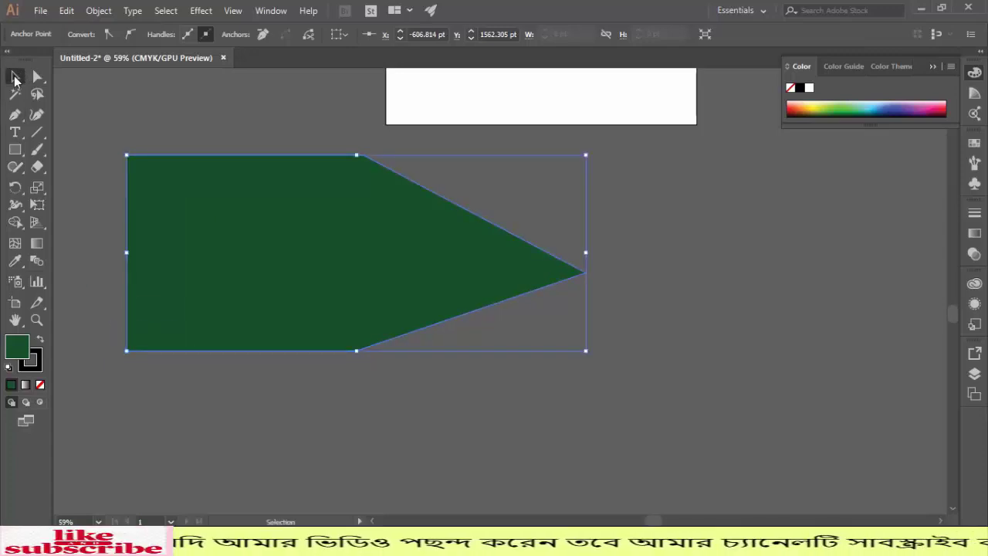
key(ctrl+shift+a)
- Select the whole green five-point shape with the Selection tool, and deselect it
scroll(500, 290, up, 5)
scroll(500, 290, down, 3)
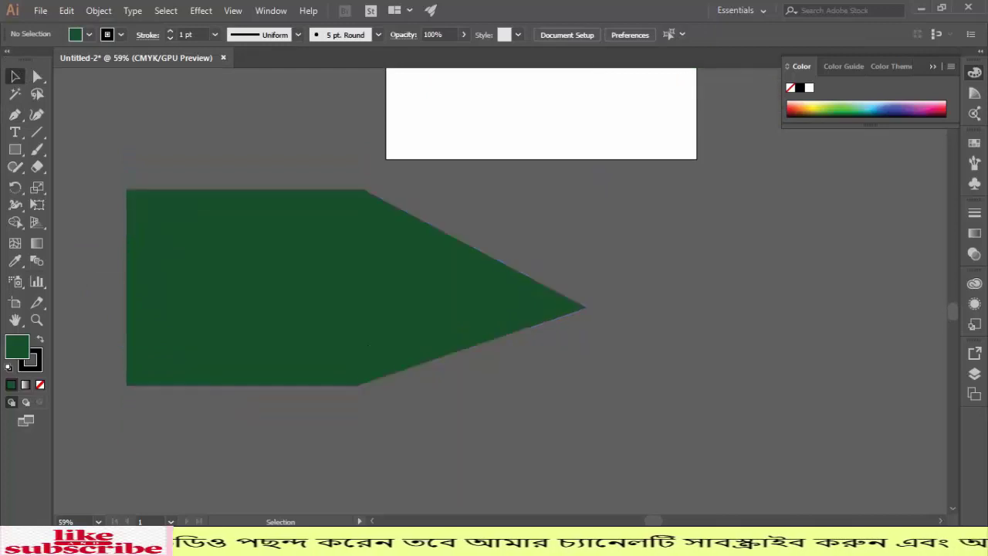
scroll(494, 286, up, 3)
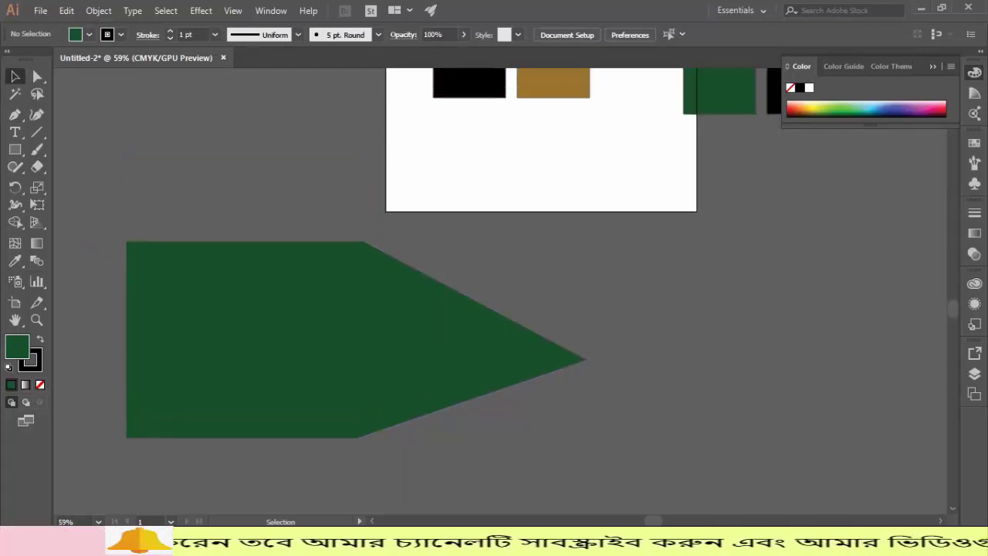
scroll(494, 286, down, 1)
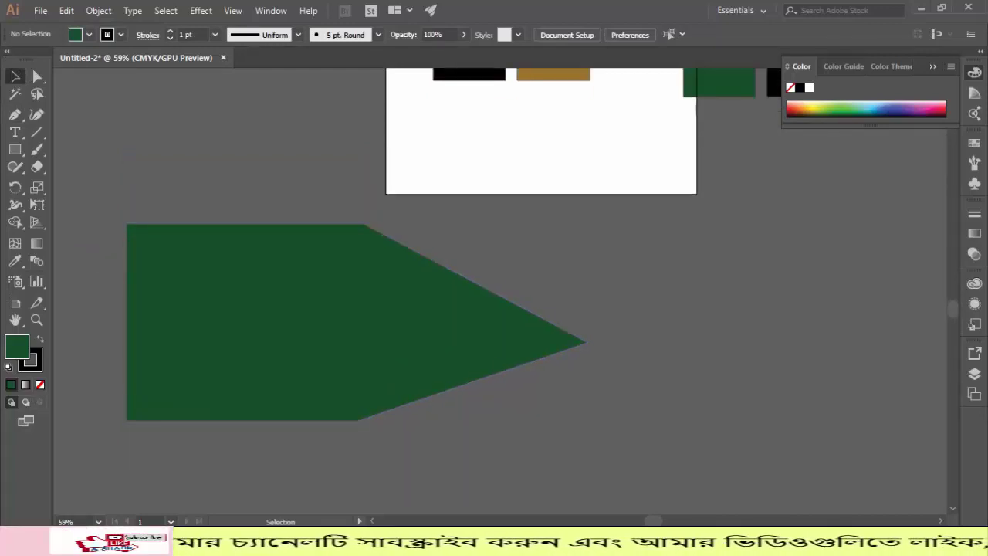
click(355, 322)
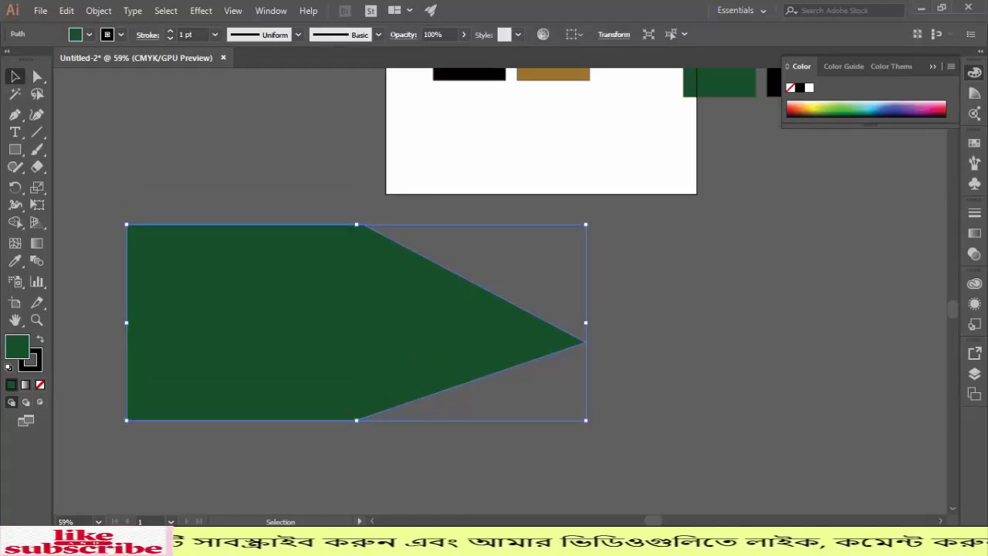
key(ctrl+shift+a)
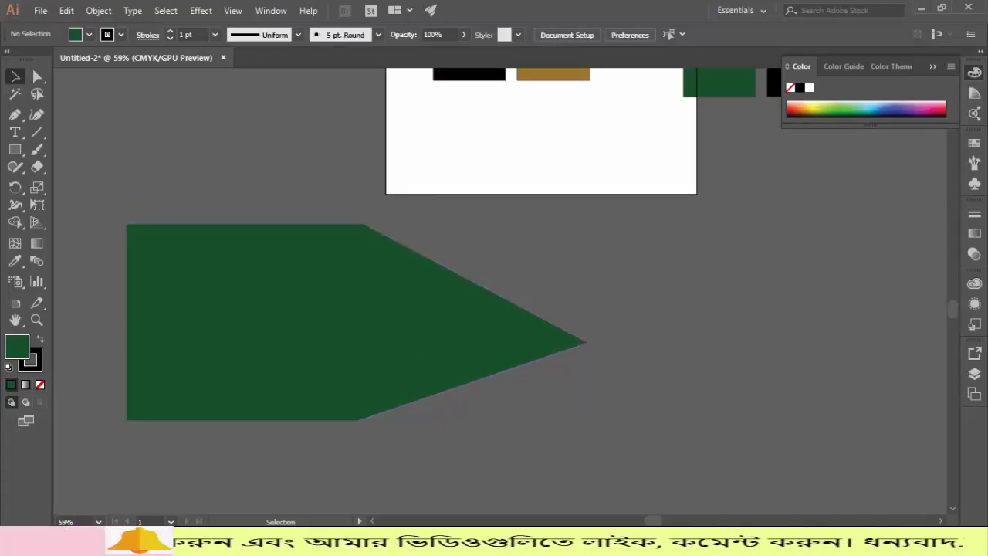
- Move the pointed right anchor of the green five-point shape slightly up and to the right with the Direct Selection tool, and deselect it
key(a)
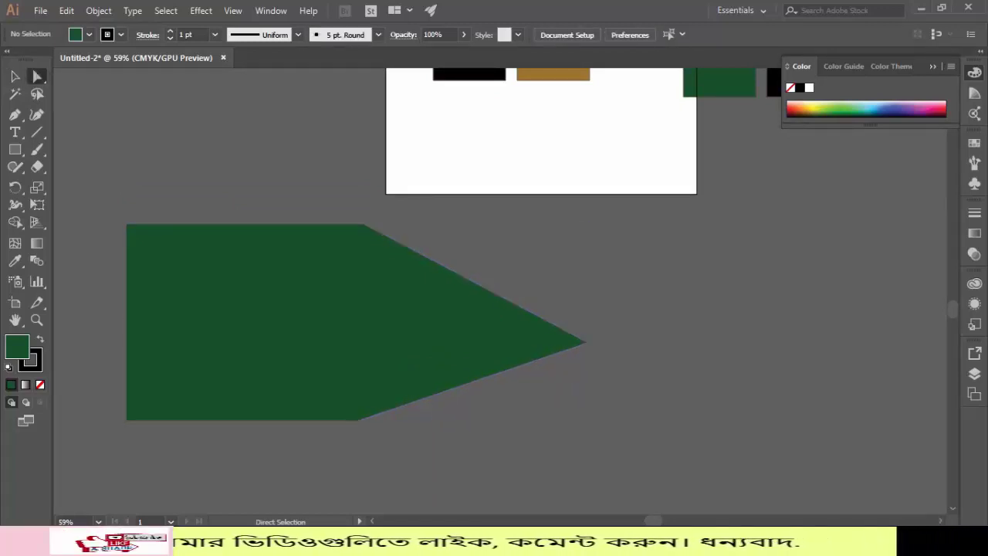
click(585, 341)
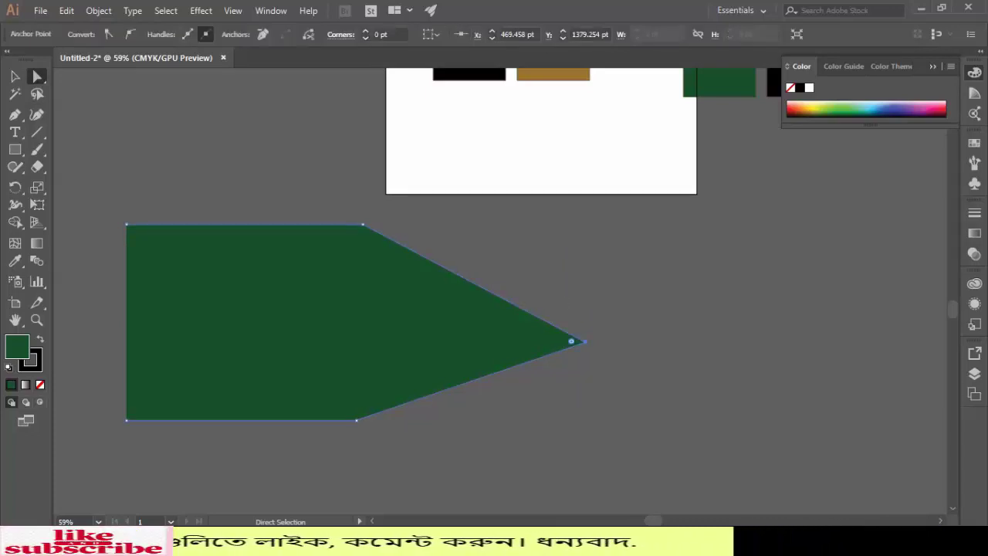
drag(586, 340, 593, 331)
key(ctrl+shift+a)
- Move the whole green five-point shape horizontally to the right below the artboard, and deselect it
drag(360, 323, 512, 323)
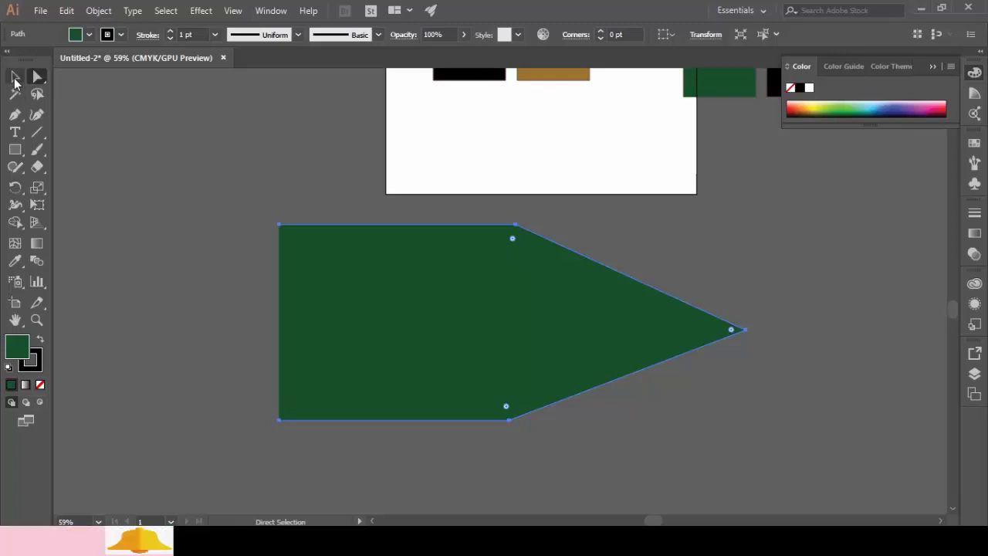
click(15, 77)
key(ctrl+shift+a)
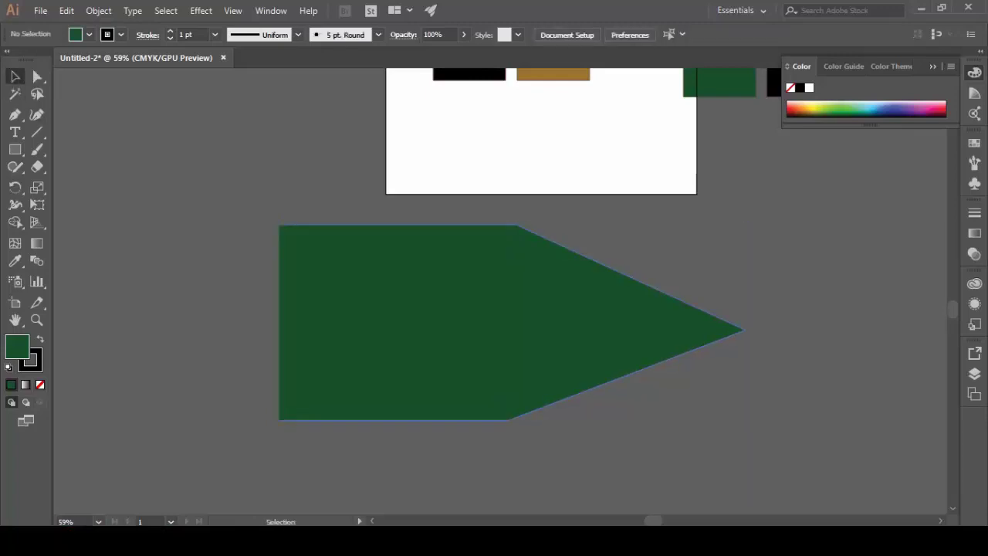
- Draw a closed green rectangle about 258 by 202 pt with straight Pen tool segments below the five-point shape
scroll(509, 309, down, 5)
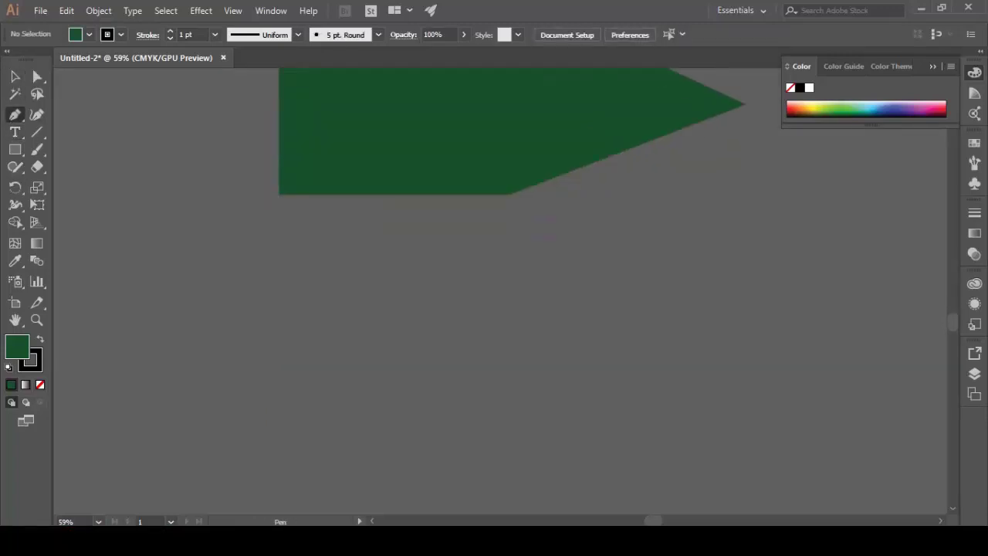
click(210, 291)
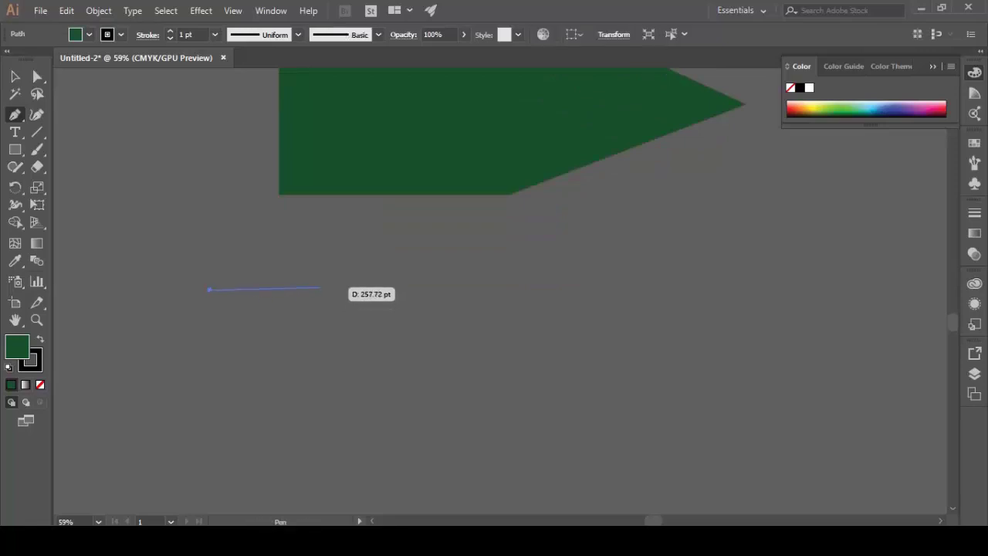
click(319, 290)
click(320, 376)
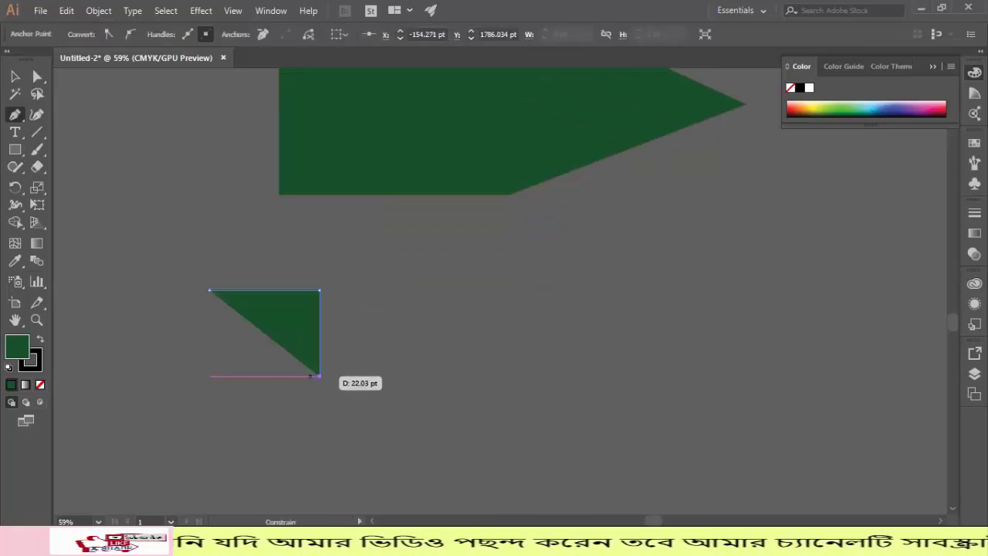
click(210, 376)
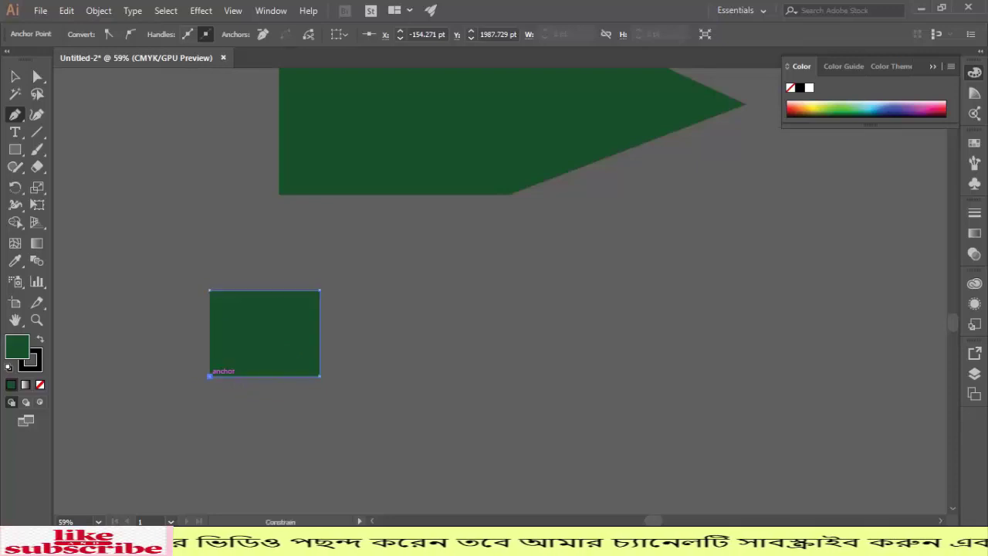
click(210, 291)
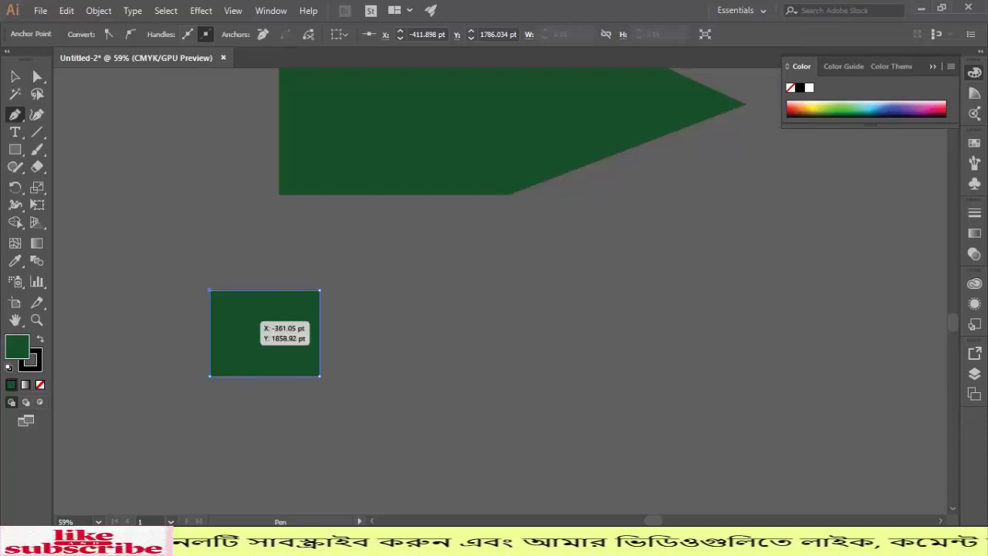
- Draw a small rectangle about 42 by 66 pt inside the new green rectangle with the Pen tool, swap its fill to black, and deselect it
mouse_move(231, 320)
mouse_down()
mouse_move(231, 351)
mouse_move(234, 332)
mouse_up()
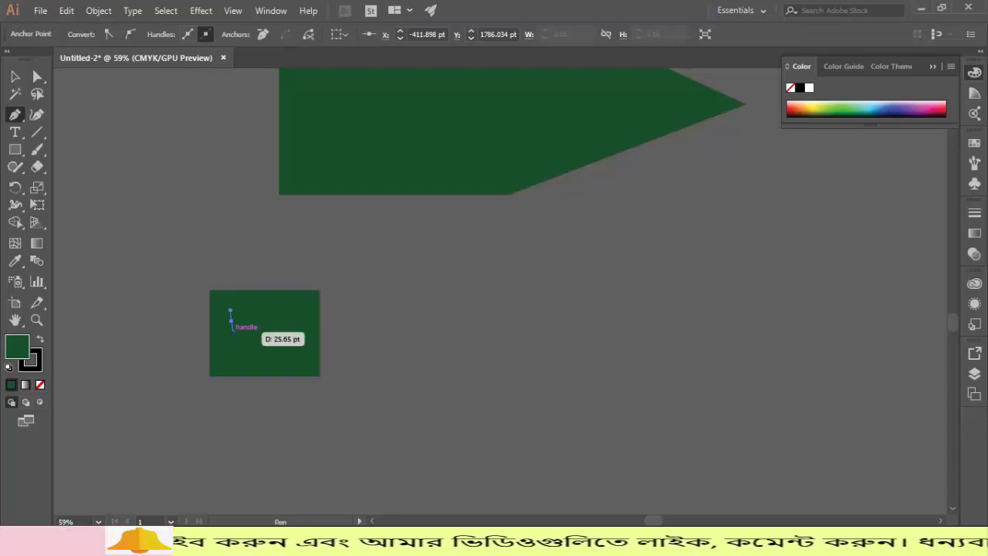
key(ctrl+z)
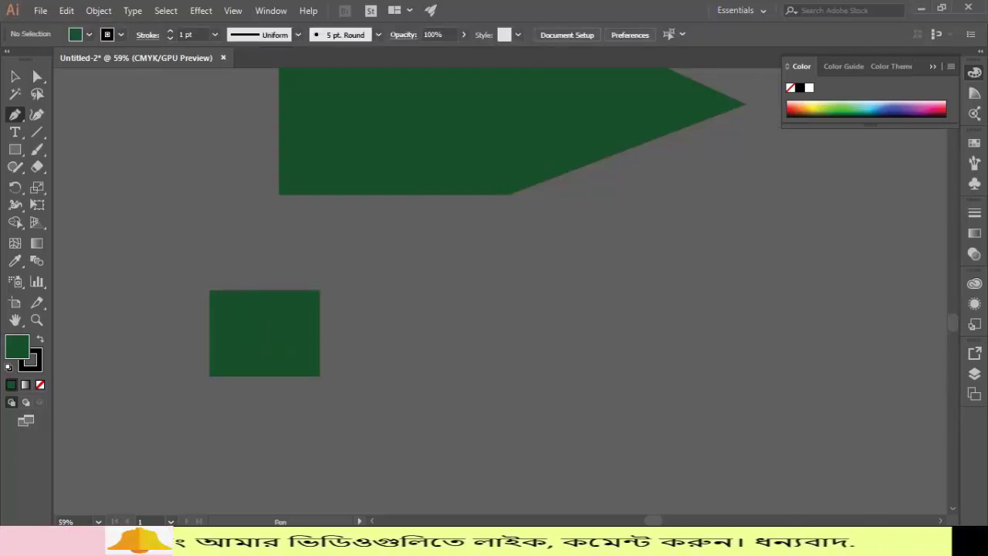
click(231, 321)
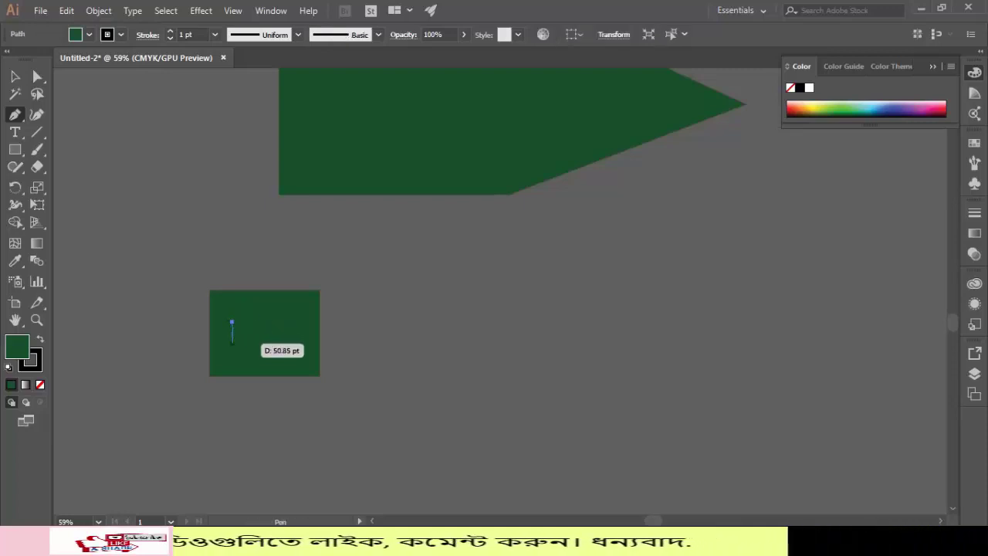
shift+click(232, 349)
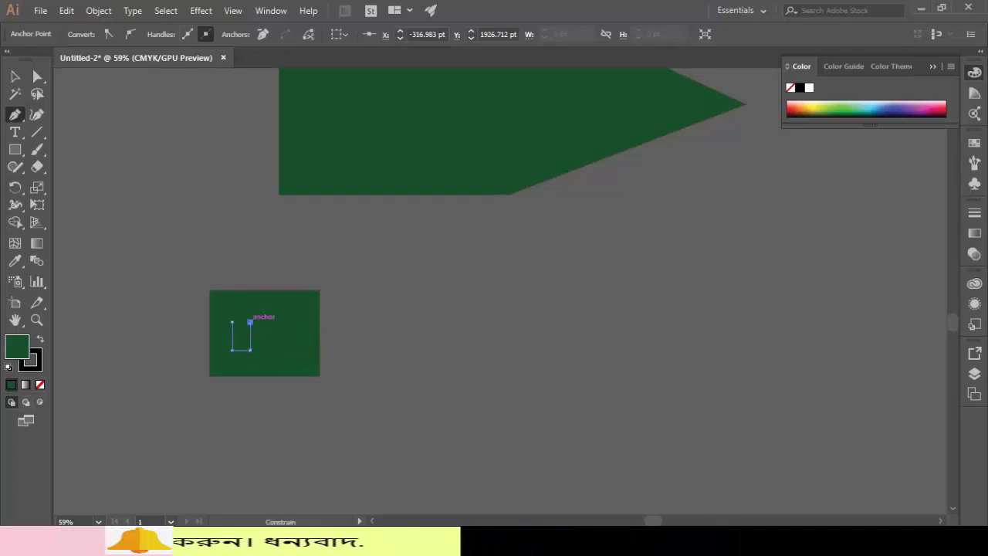
click(232, 321)
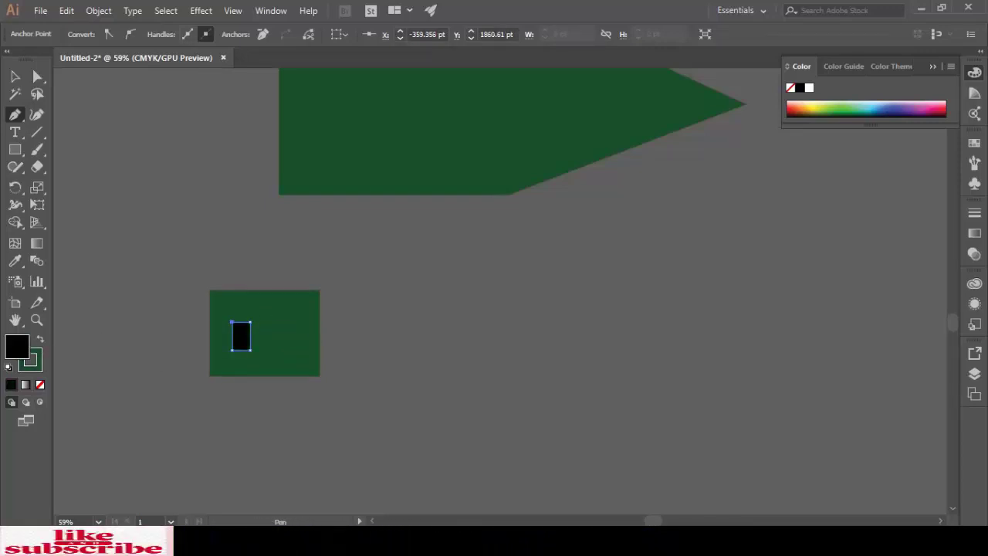
click(14, 77)
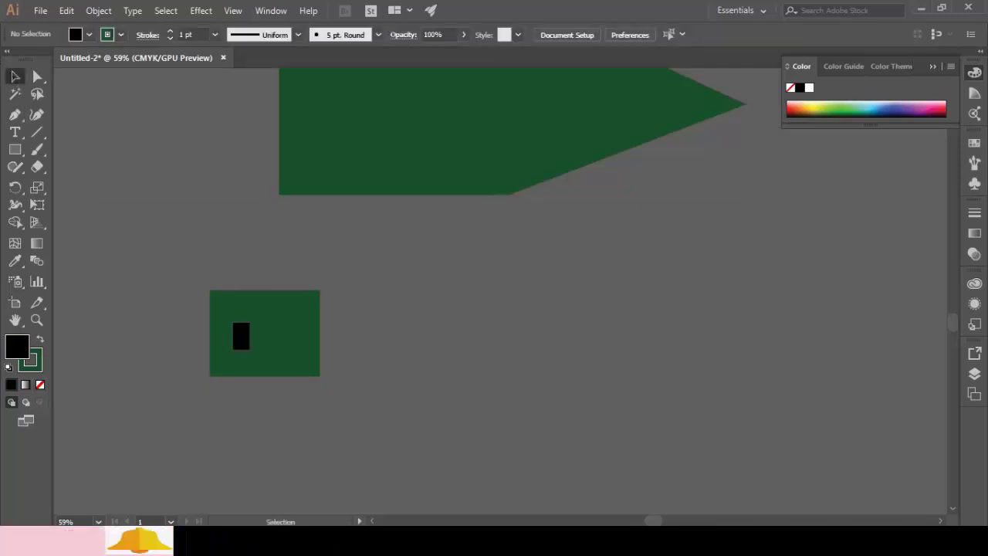
- Duplicate the small black rectangle horizontally to its right, and nudge the green rectangle behind the pair slightly left
drag(240, 336, 273, 336)
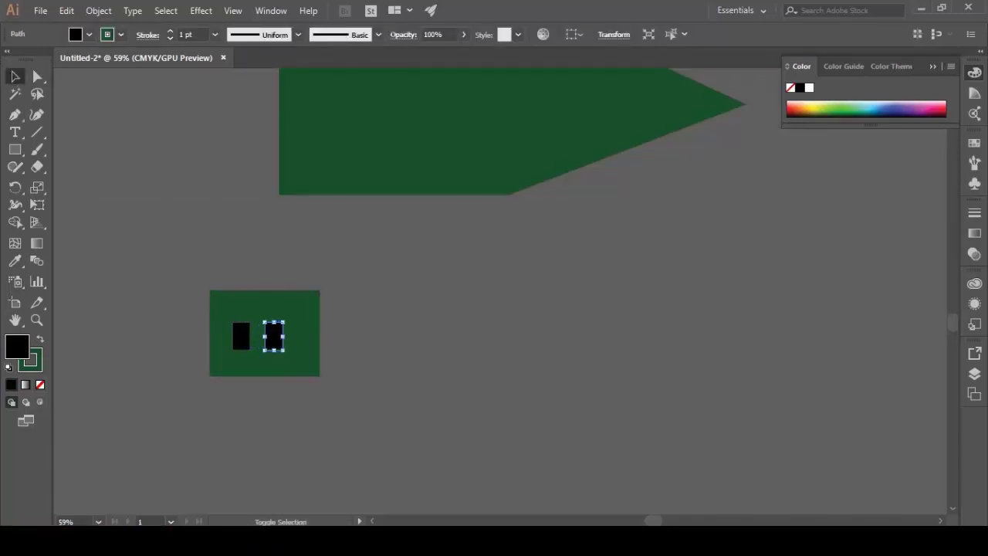
key(ctrl+shift+a)
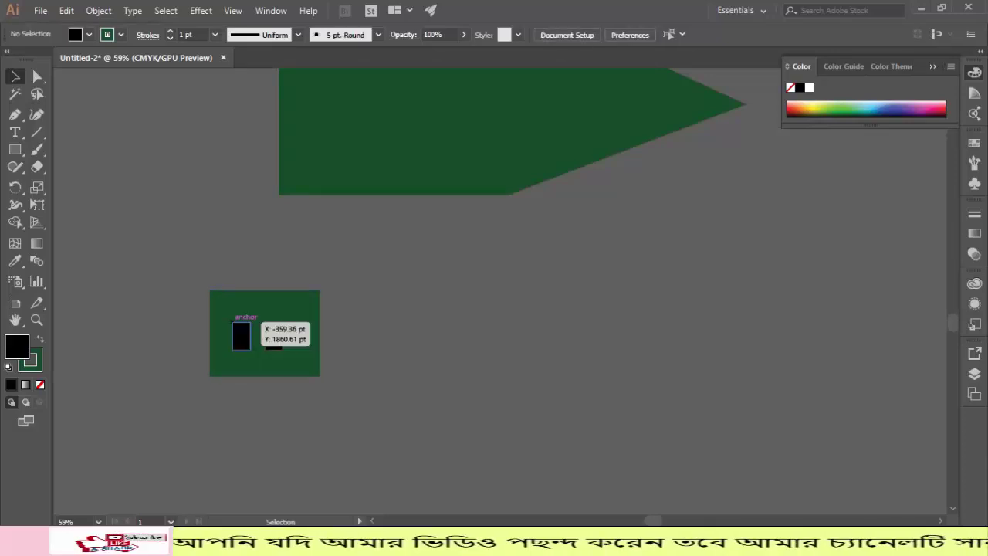
click(256, 312)
key(shift+Left)
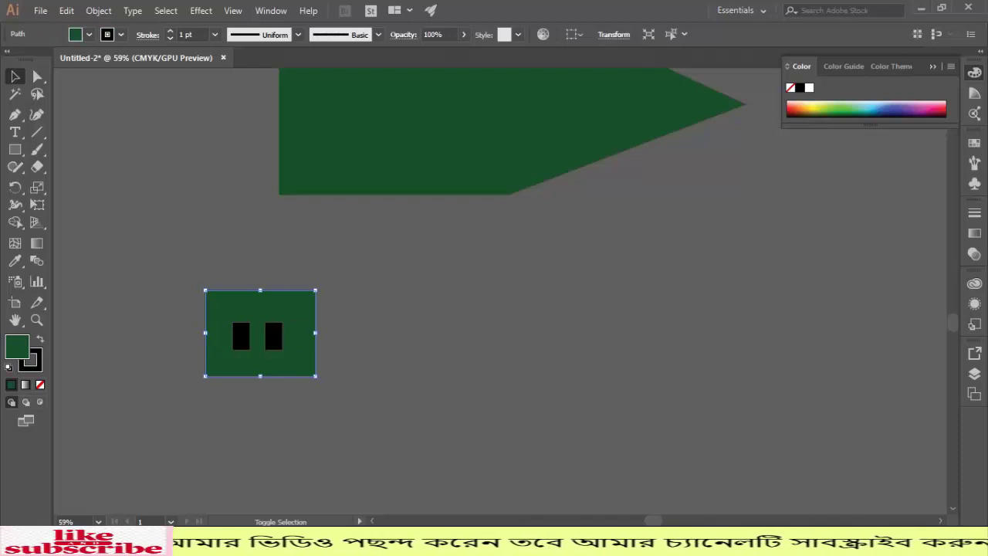
key(ctrl+shift+a)
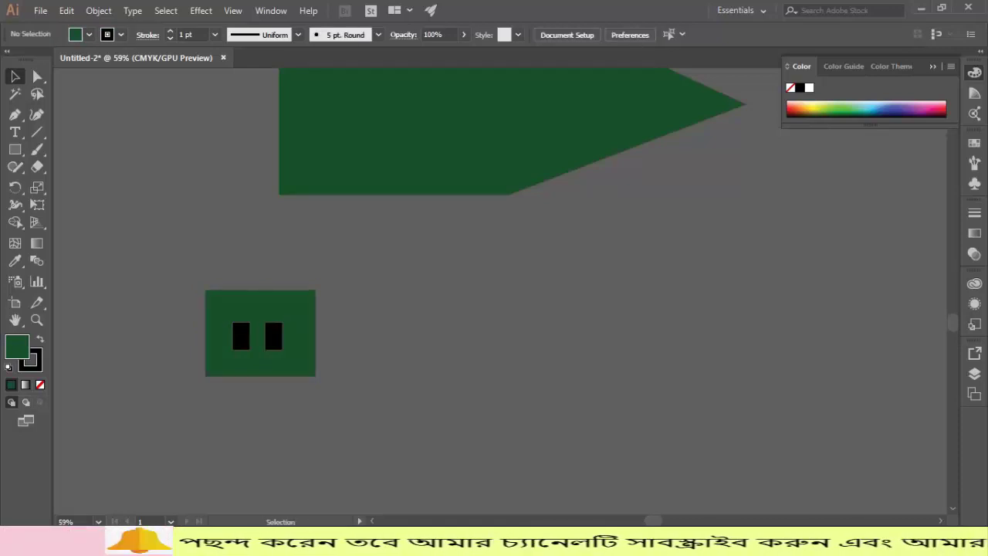
- Draw a closed triangular roof about 258 by 108 pt on top of the green rectangle with the Pen tool, swap its fill to black, and deselect it
scroll(502, 294, up, 2)
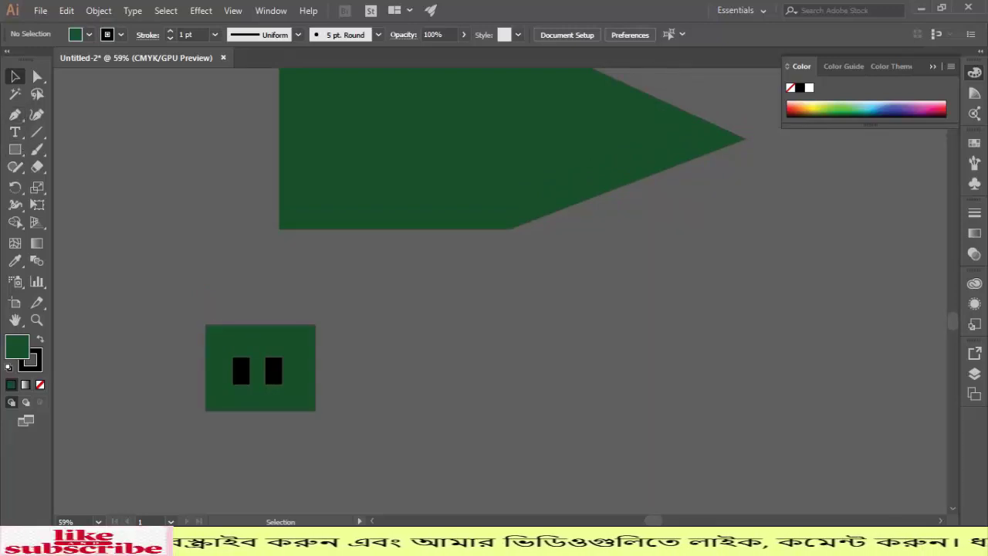
click(14, 114)
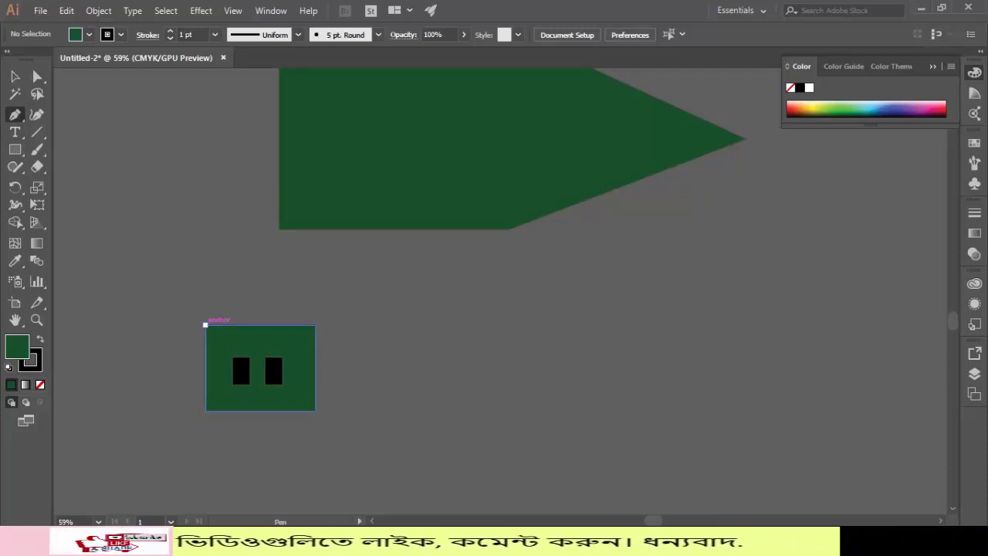
click(205, 324)
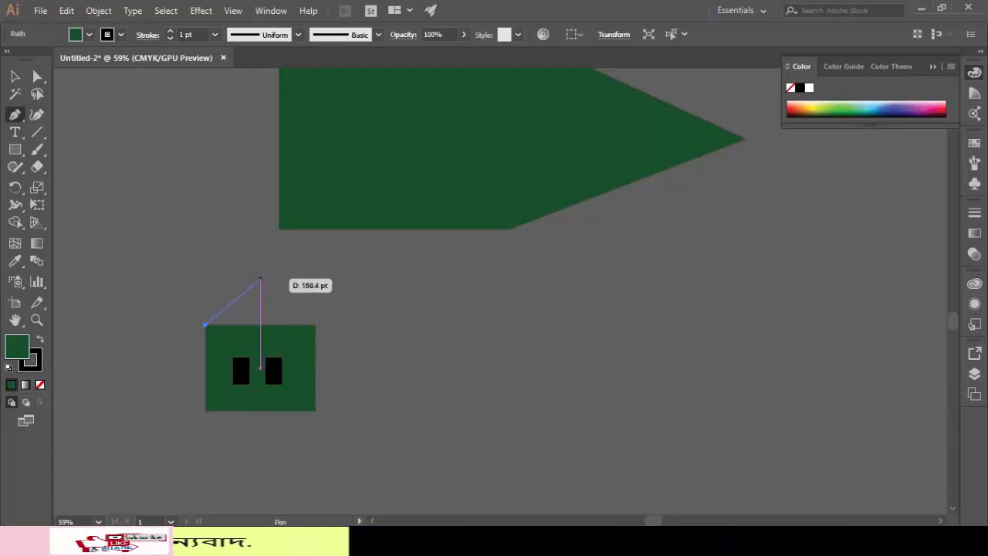
click(259, 278)
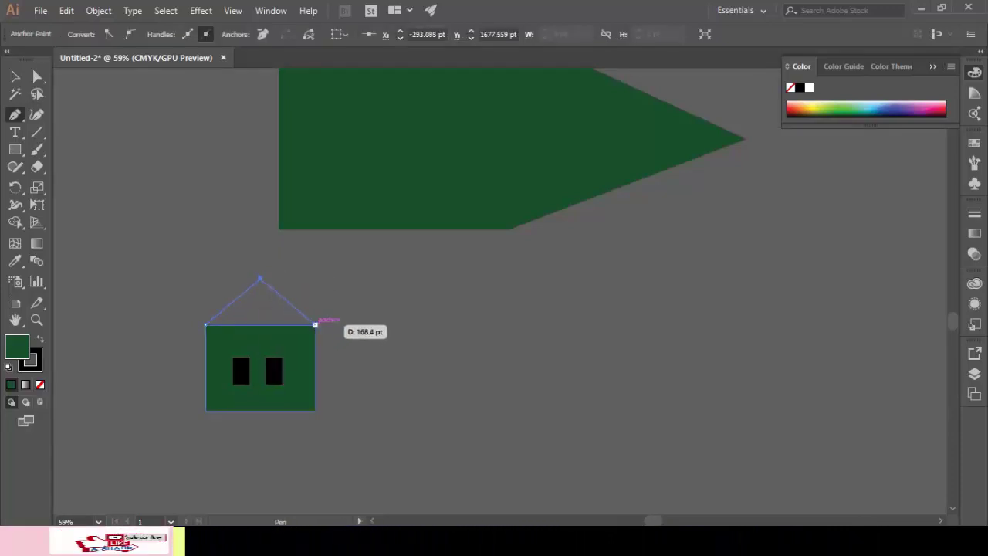
click(315, 325)
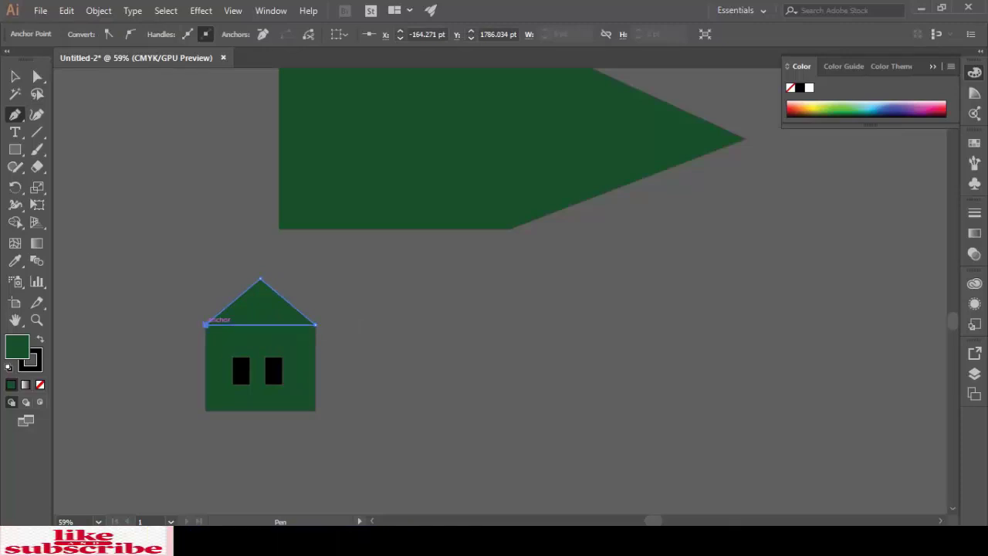
click(206, 324)
key(shift+x)
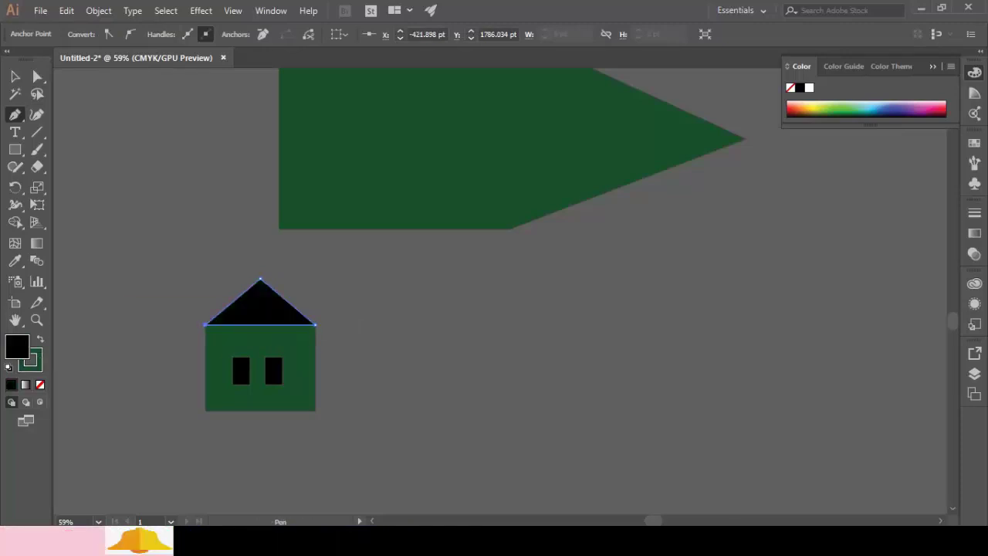
click(13, 78)
key(ctrl+shift+a)
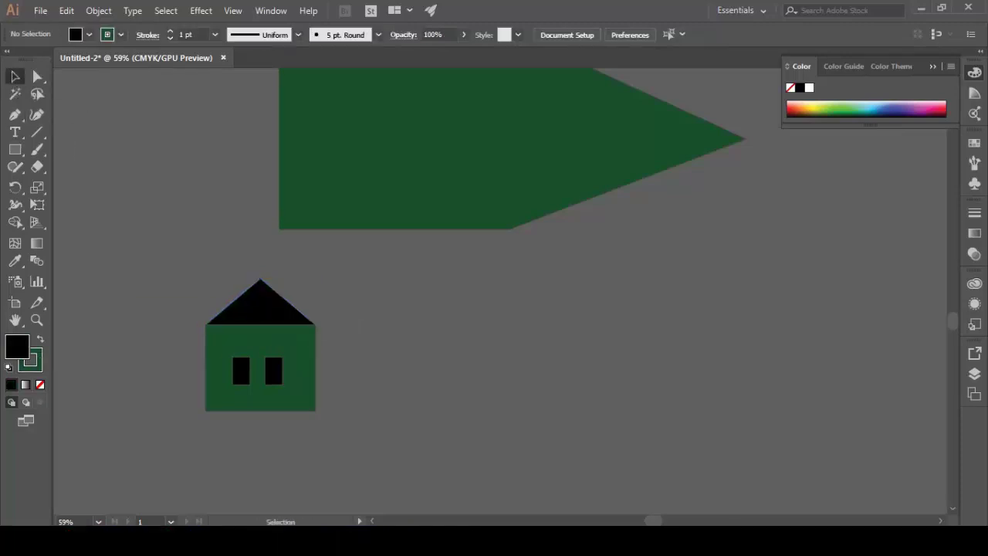
scroll(494, 286, up, 4)
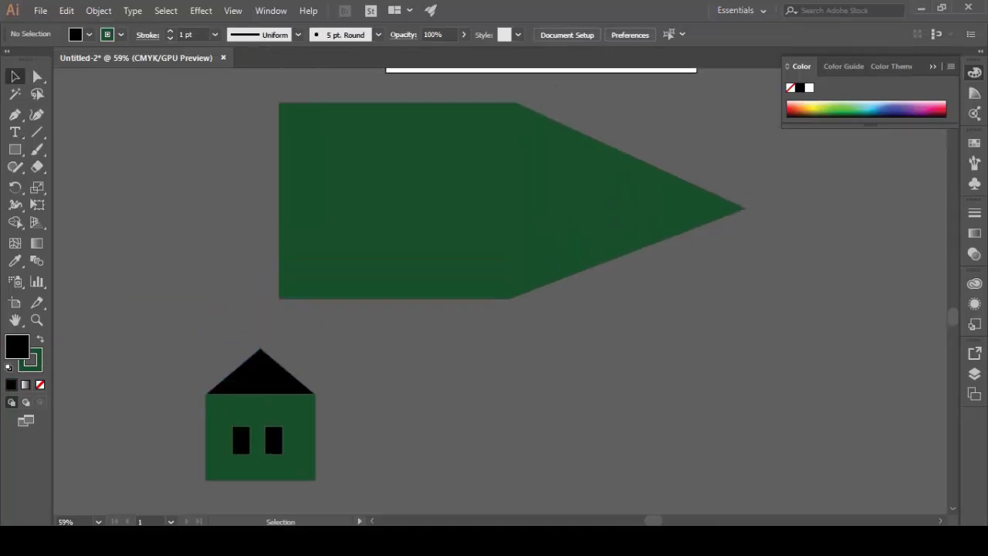
scroll(495, 285, down, 3)
scroll(494, 286, up, 4)
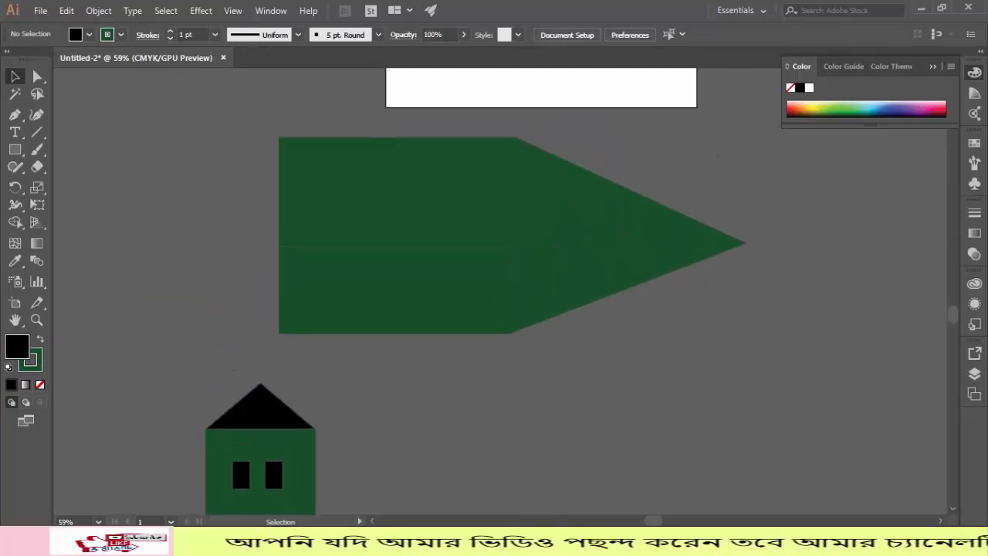
scroll(495, 285, down, 2)
scroll(494, 286, up, 4)
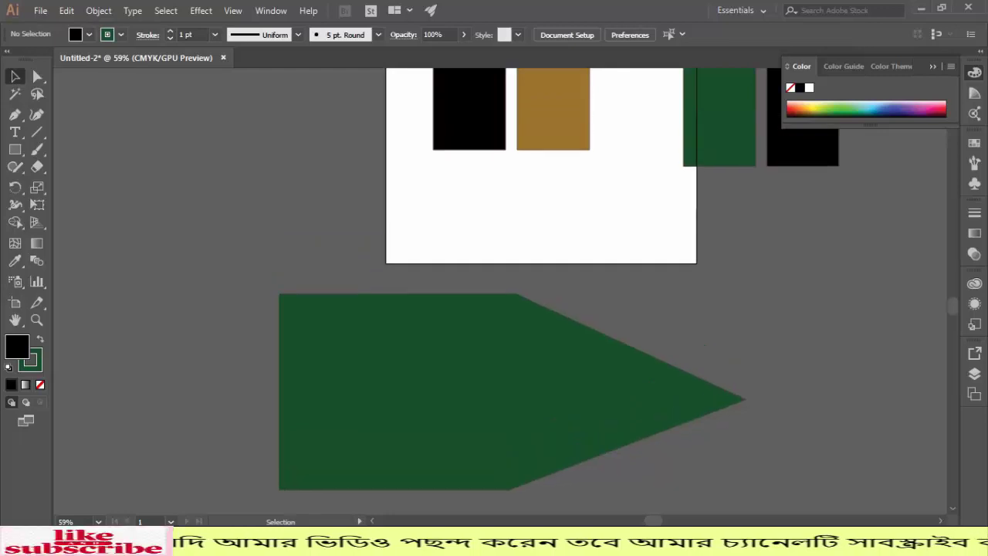
scroll(494, 286, down, 5)
scroll(494, 286, down, 3)
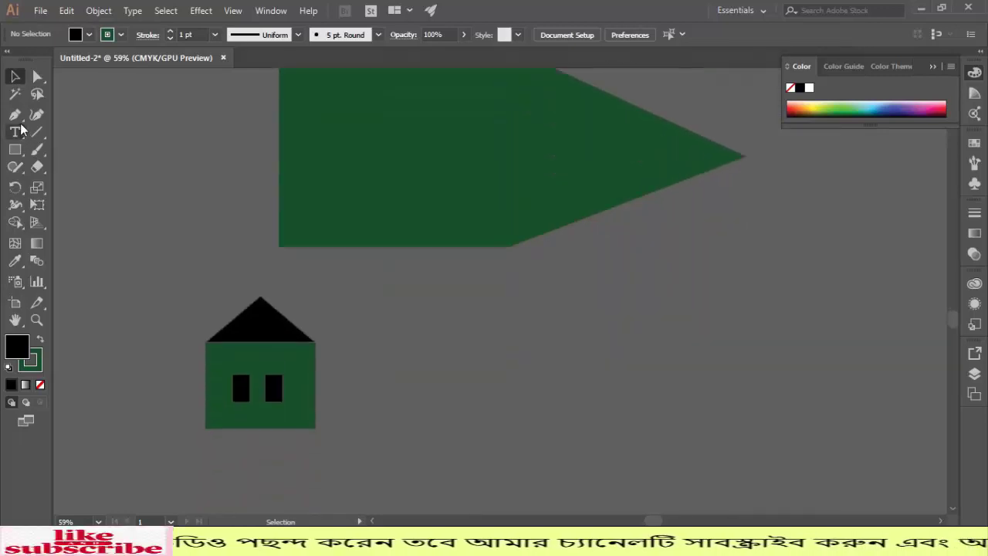
click(15, 114)
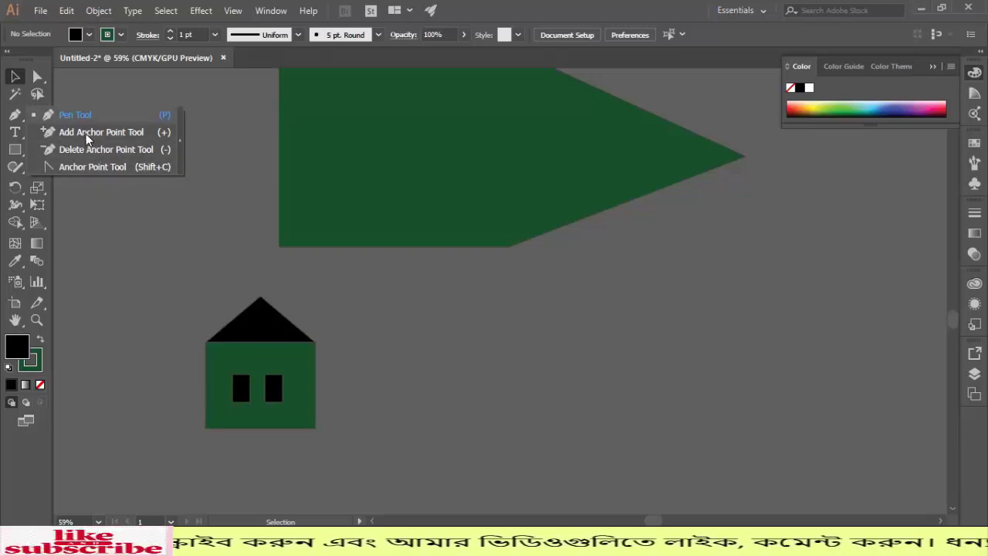
click(14, 80)
- Select all parts of the house, move them together far to the right below the five-point shape, and deselect them
scroll(494, 286, down, 3)
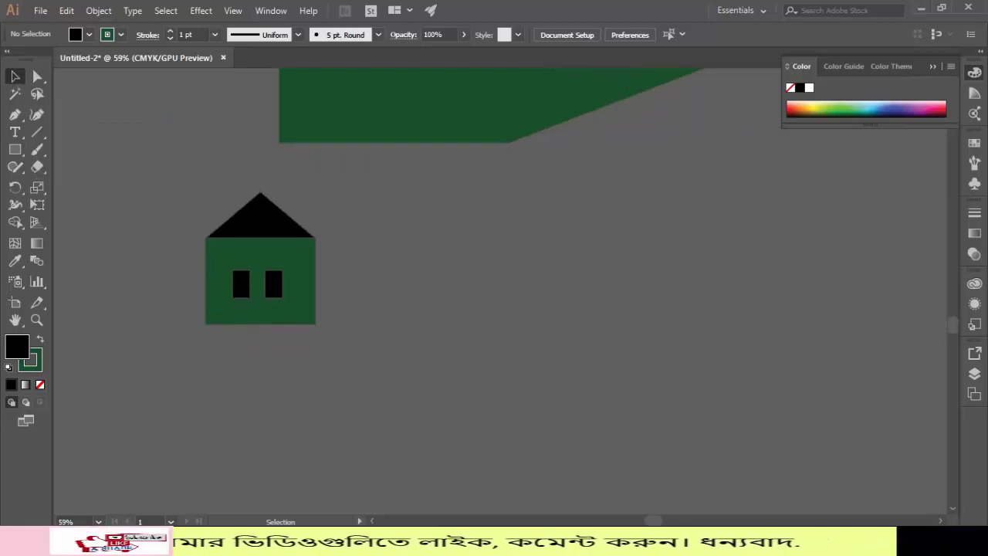
drag(178, 178, 340, 347)
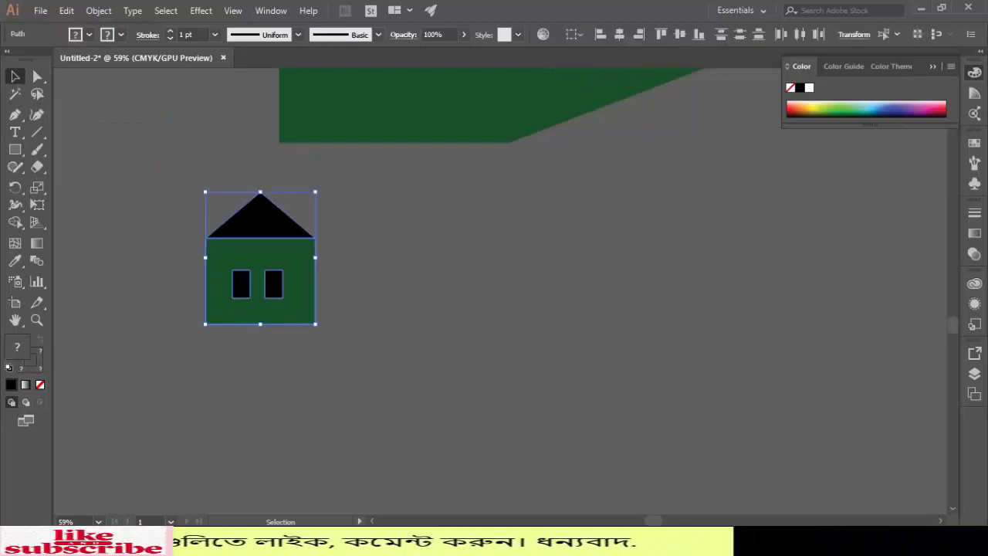
key(ctrl+shift+a)
drag(177, 177, 340, 348)
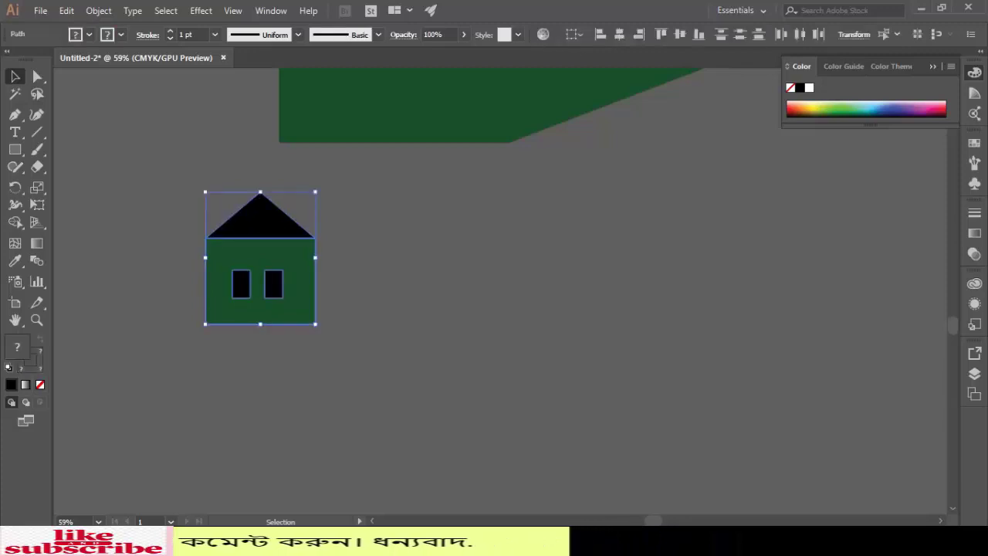
drag(305, 289, 864, 330)
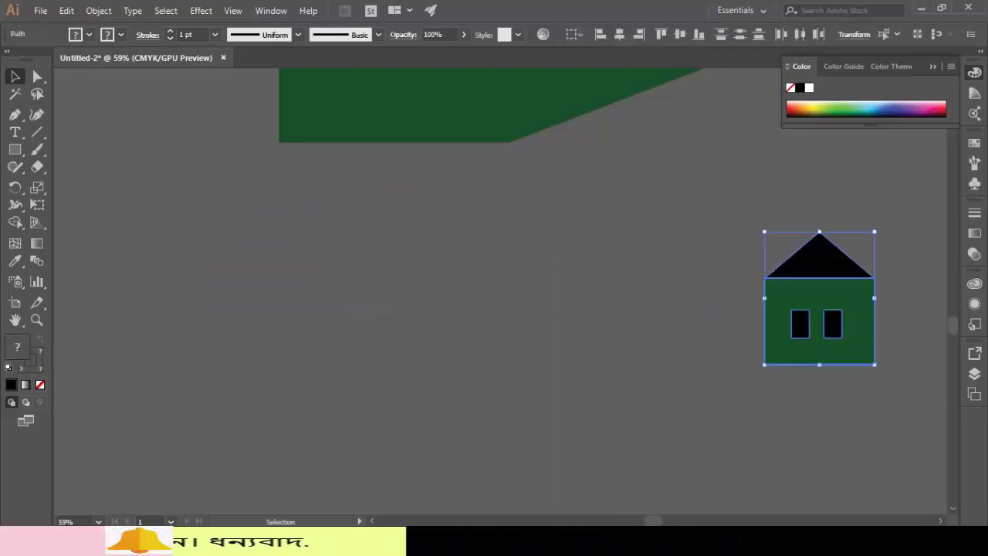
key(ctrl+shift+a)
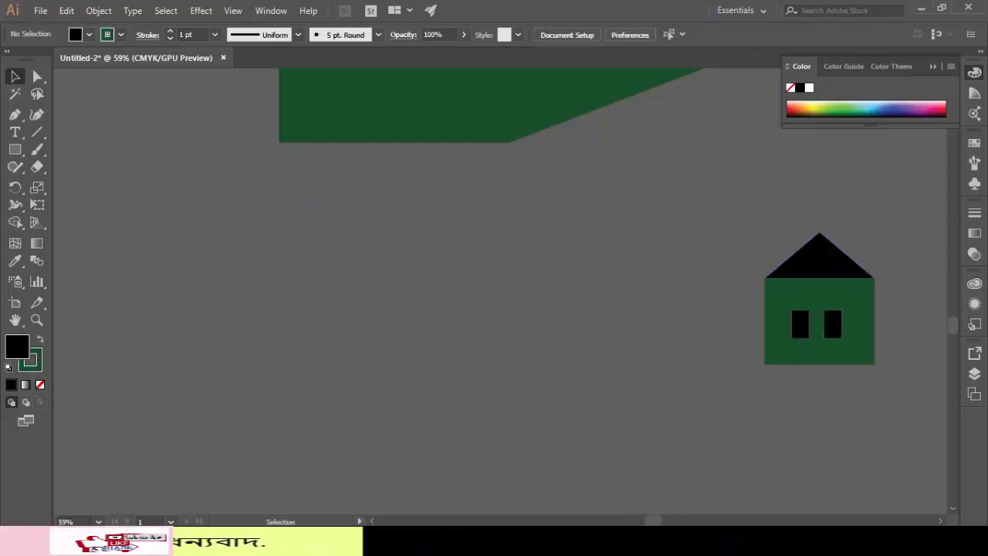
- Draw an upward-arching curved segment with the Pen tool in the empty area beside the house, and set its fill to none
click(17, 115)
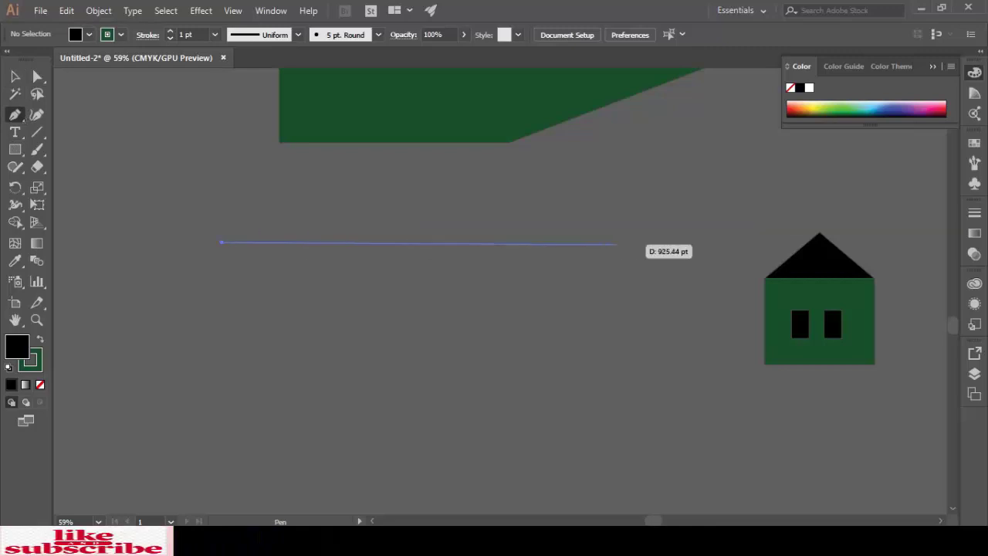
drag(687, 379, 714, 395)
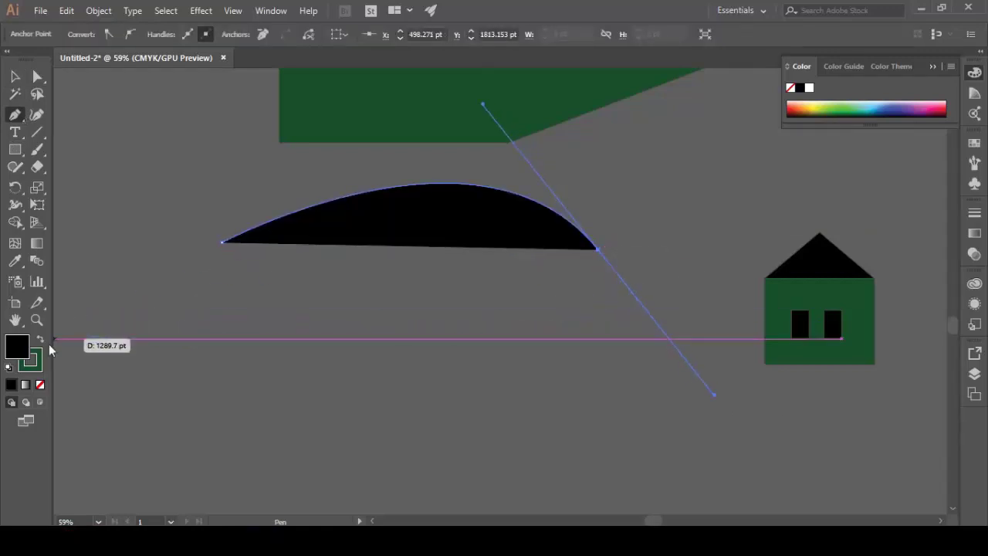
double_click(16, 346)
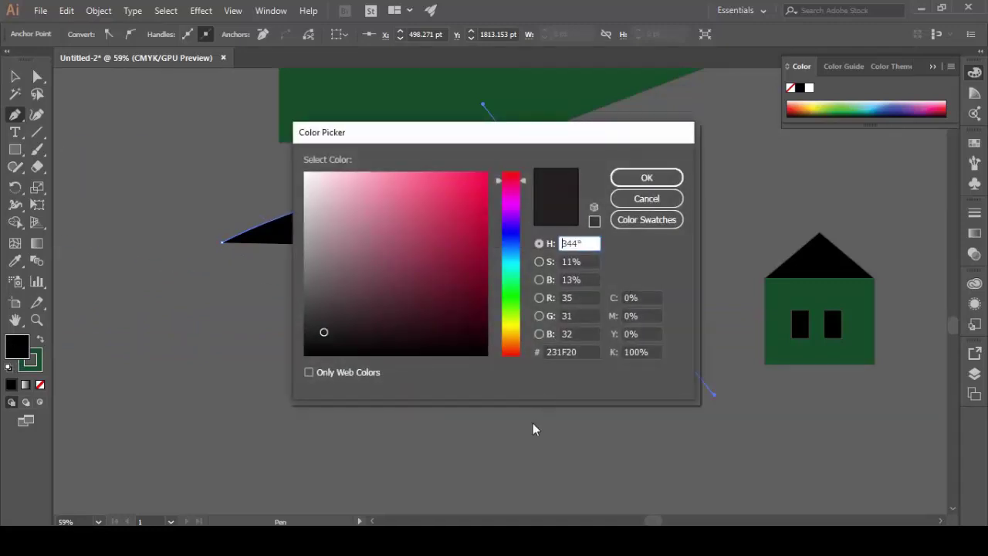
click(651, 199)
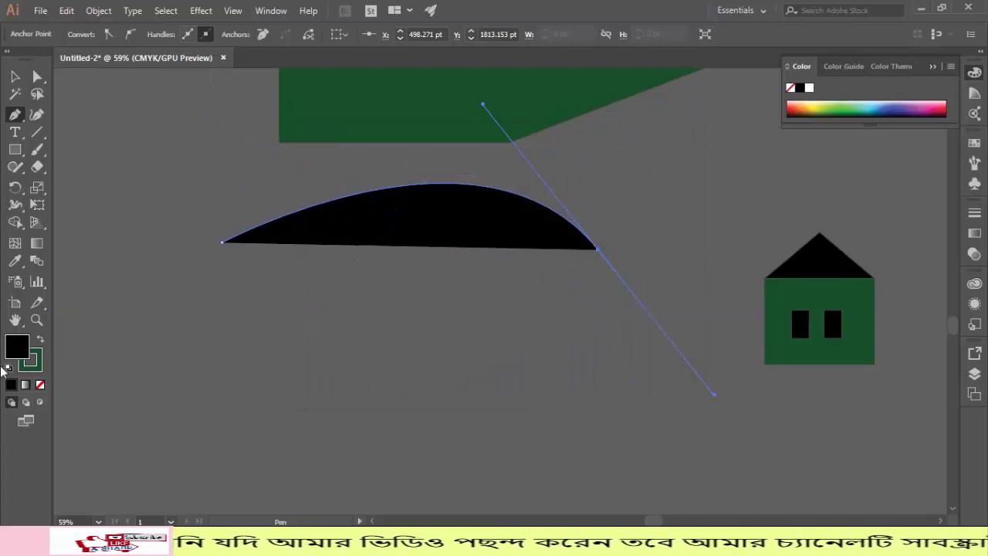
click(39, 385)
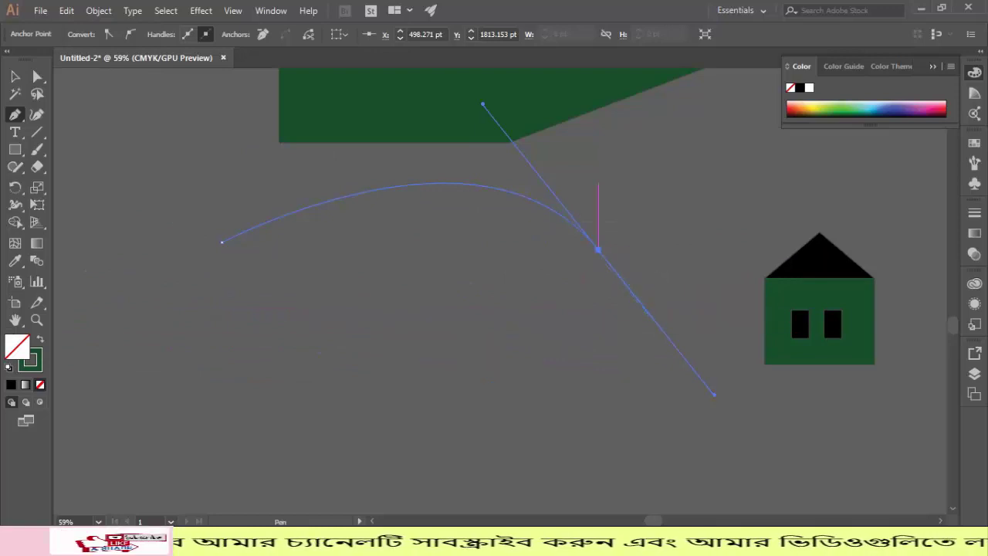
- Remove the outgoing handle at the arc's end and close the path with a second curve, forming a crescent about 881 by 156 pt
click(598, 250)
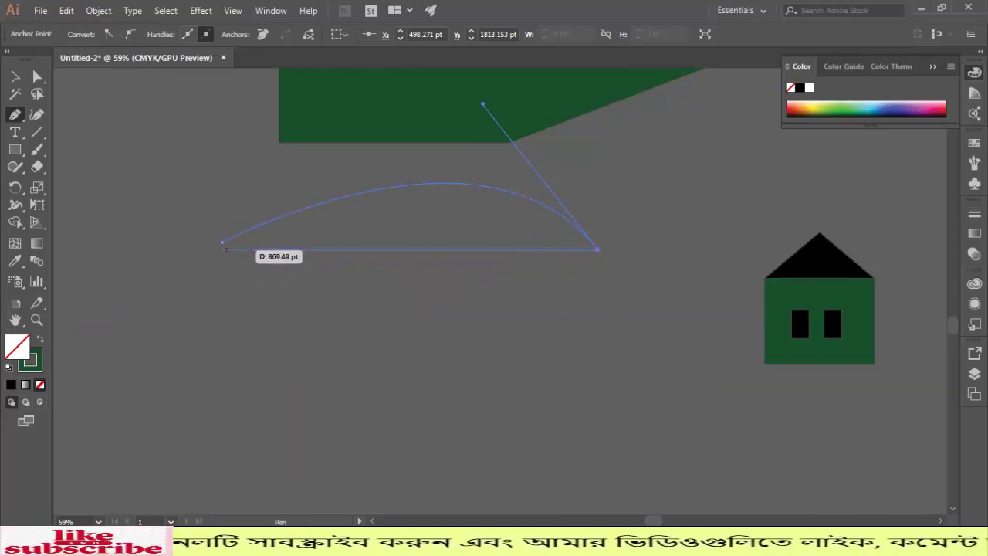
drag(221, 242, 186, 350)
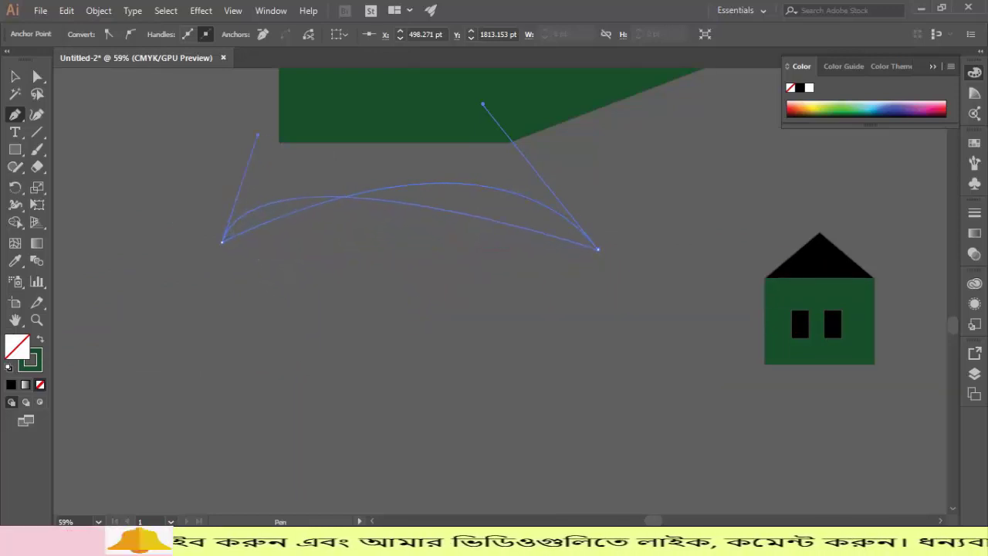
drag(257, 135, 494, 157)
- Move the whole crescent outline to the left, clear of the green five-point shape, and deselect it
key(space)
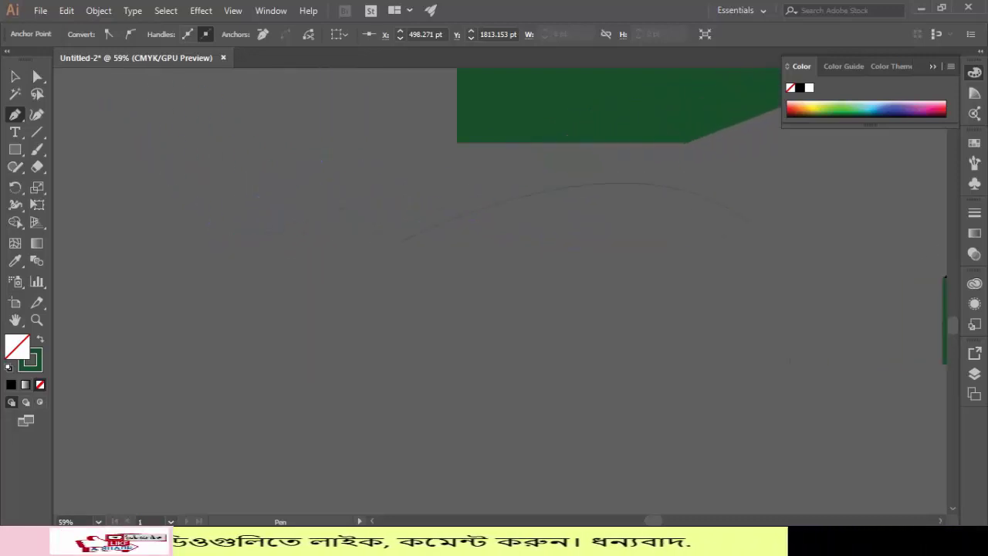
scroll(494, 293, left, 2)
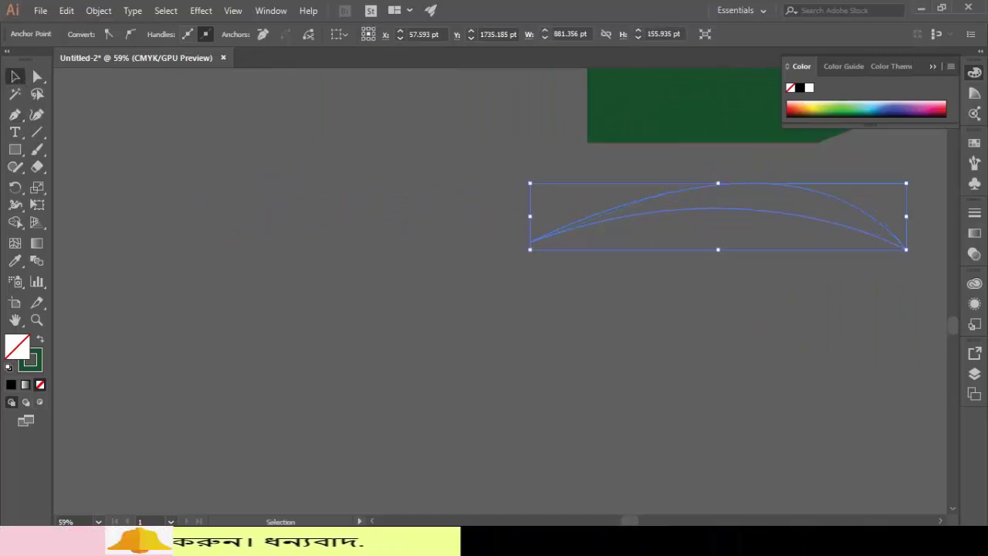
key(ctrl+shift+a)
drag(711, 207, 332, 209)
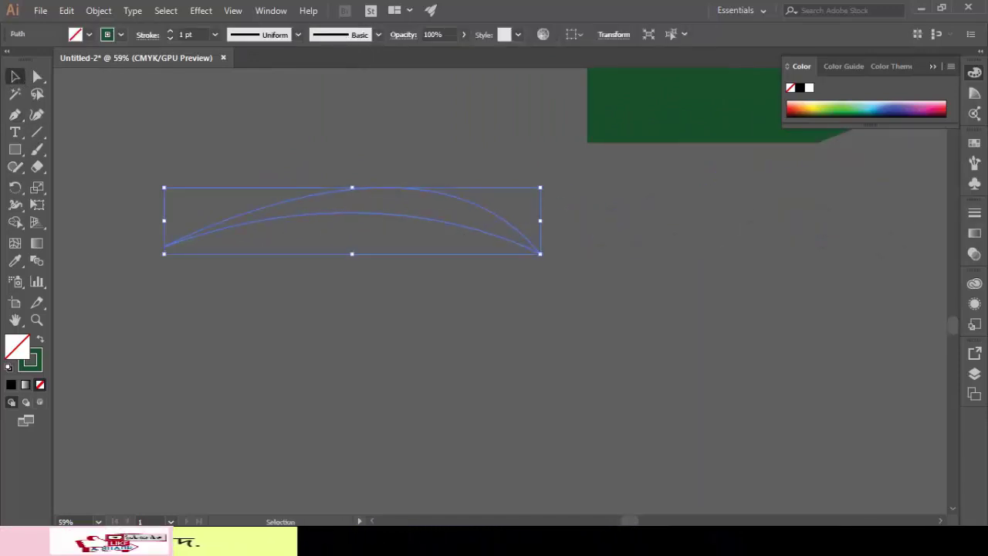
key(ctrl+shift+a)
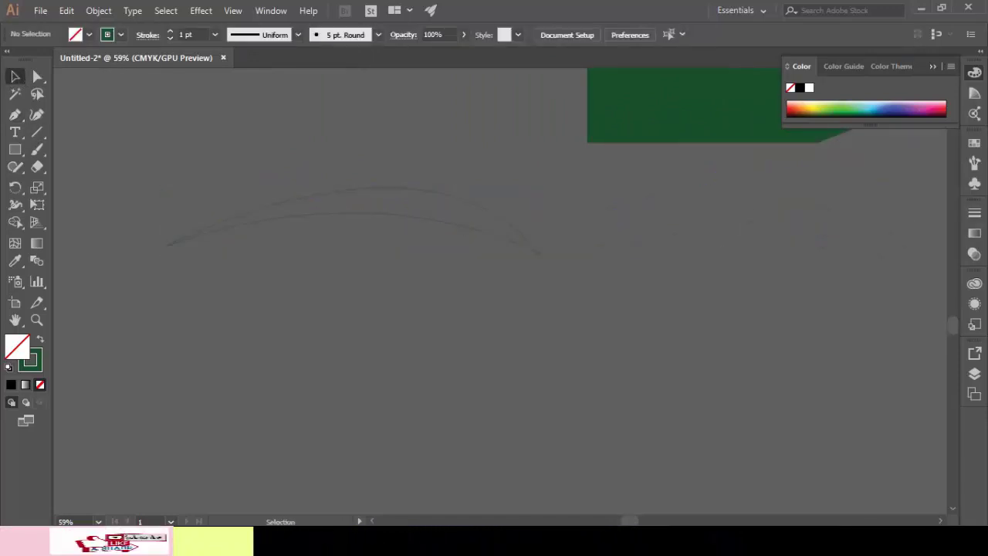
- Add two anchor points along the left half of the crescent's upper curve with the Add Anchor Point tool
click(15, 115)
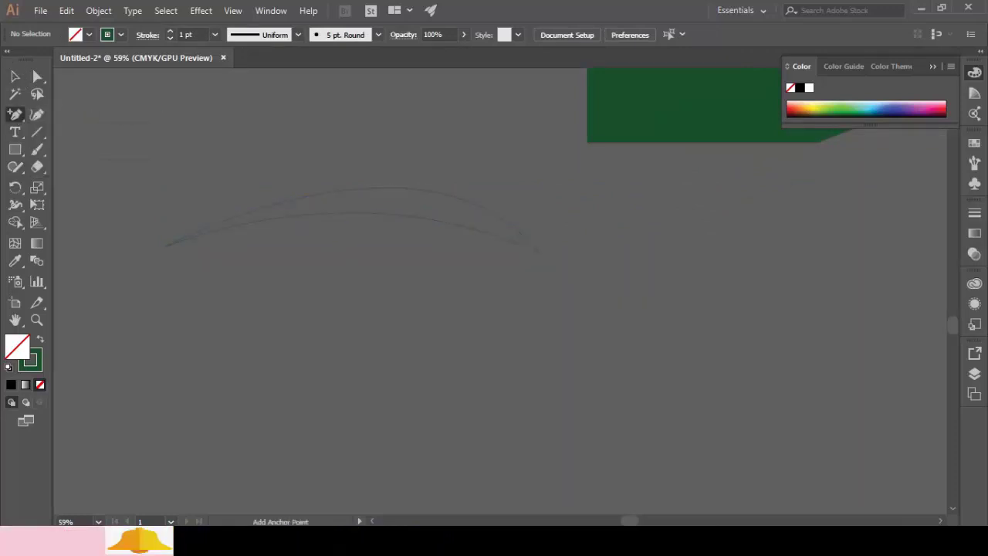
click(215, 224)
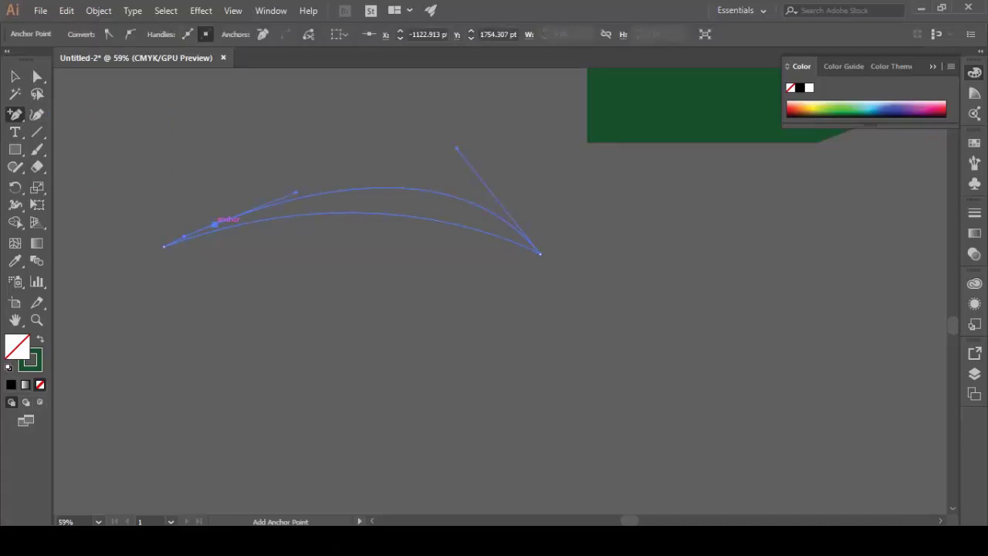
click(214, 224)
click(609, 290)
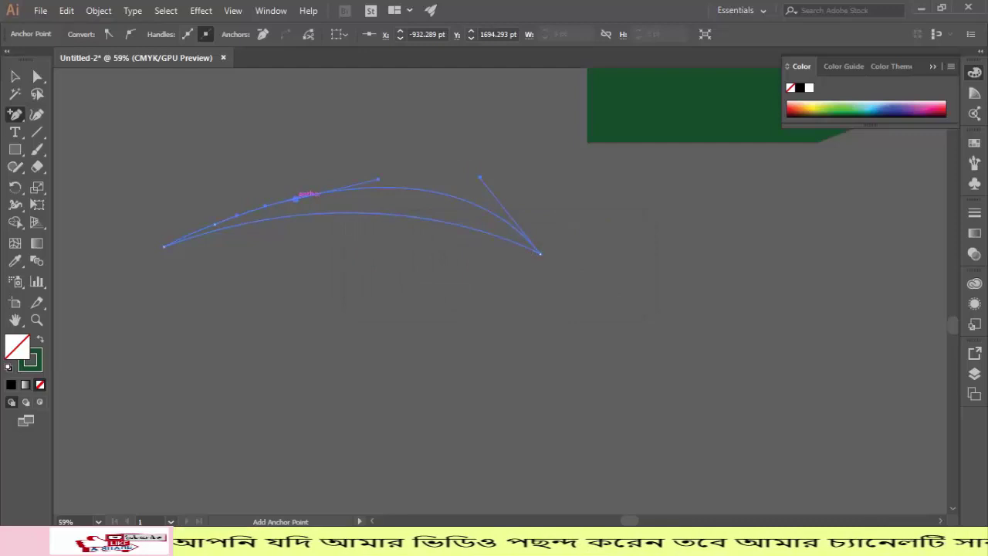
- Reshape the crescent with the Curvature tool by pulling the upper curve's leftmost added point up-left and the lower curve's point up-right
click(15, 77)
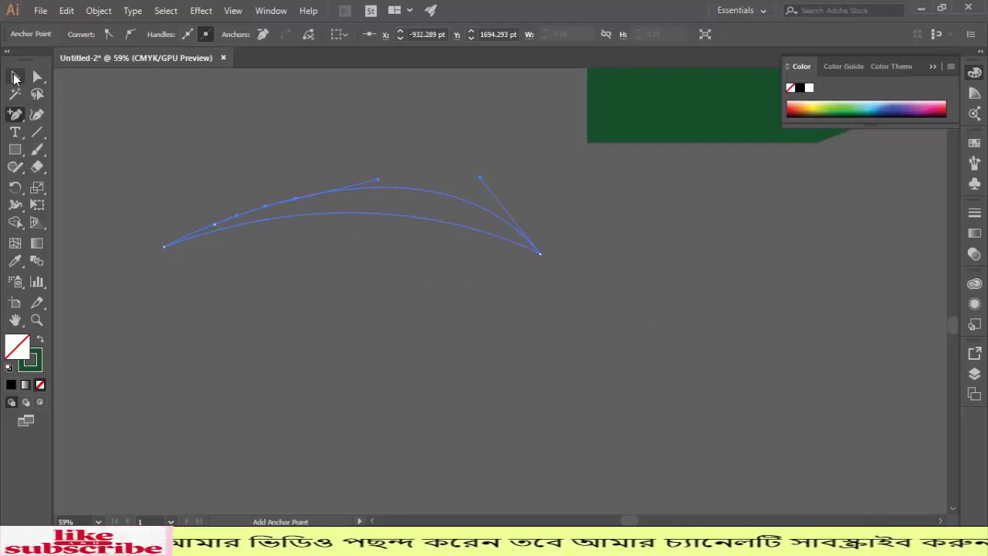
click(38, 115)
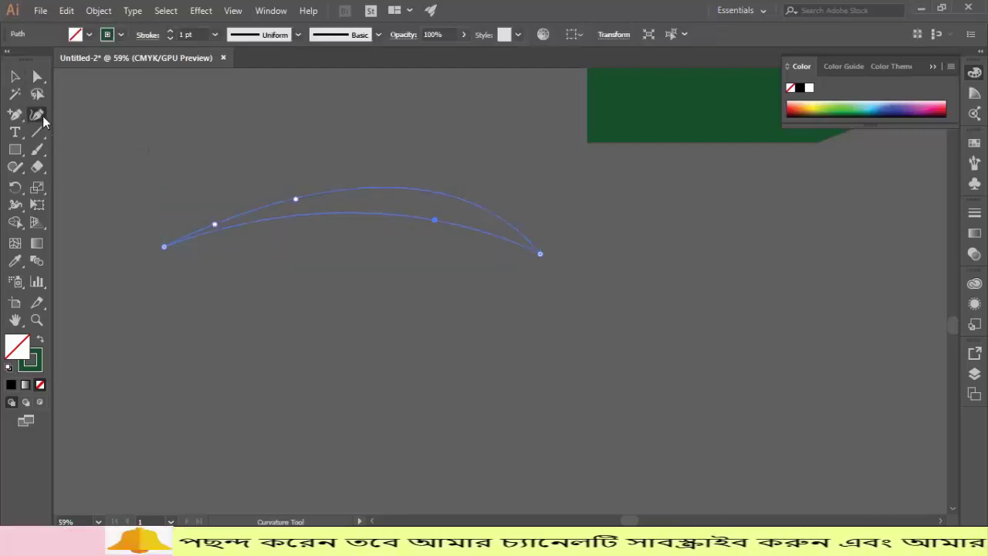
drag(203, 204, 162, 162)
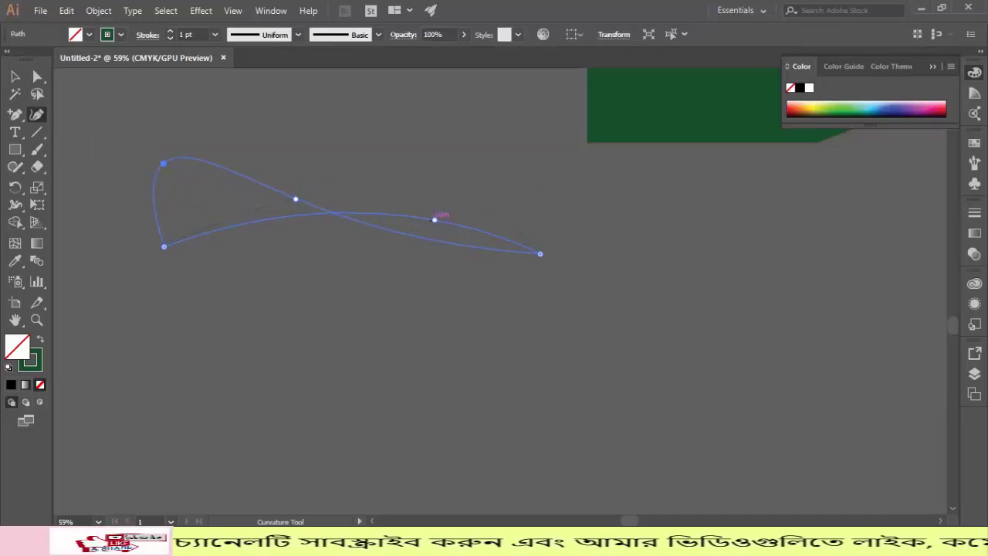
drag(435, 219, 472, 162)
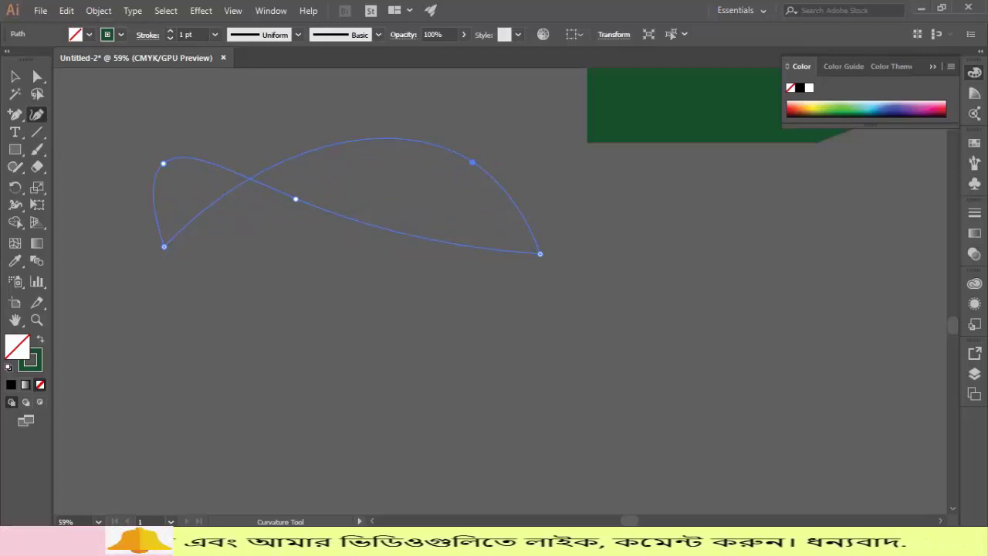
- Pull the lower curve's middle anchor point down-right with the Curvature tool, and switch to the Delete Anchor Point tool
drag(296, 198, 354, 264)
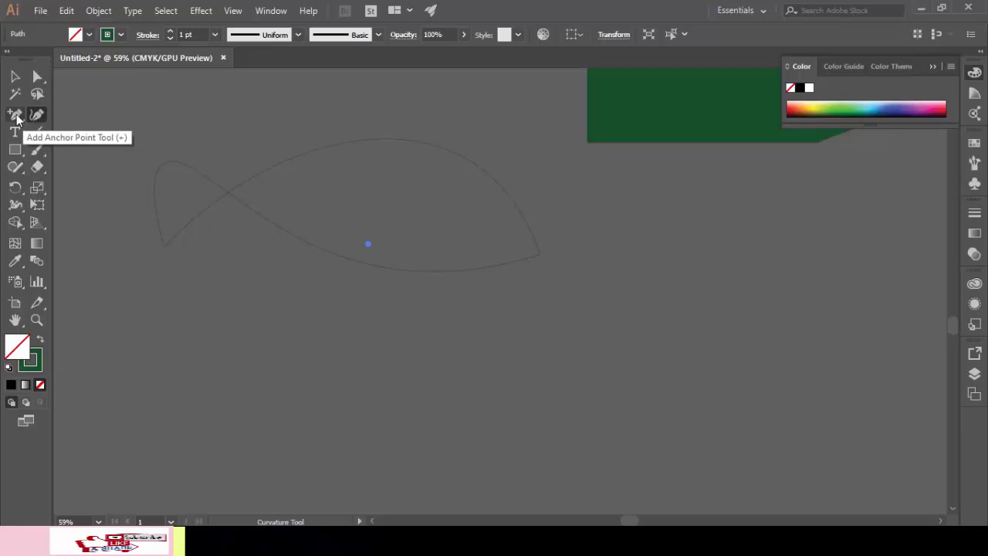
click(17, 117)
click(66, 149)
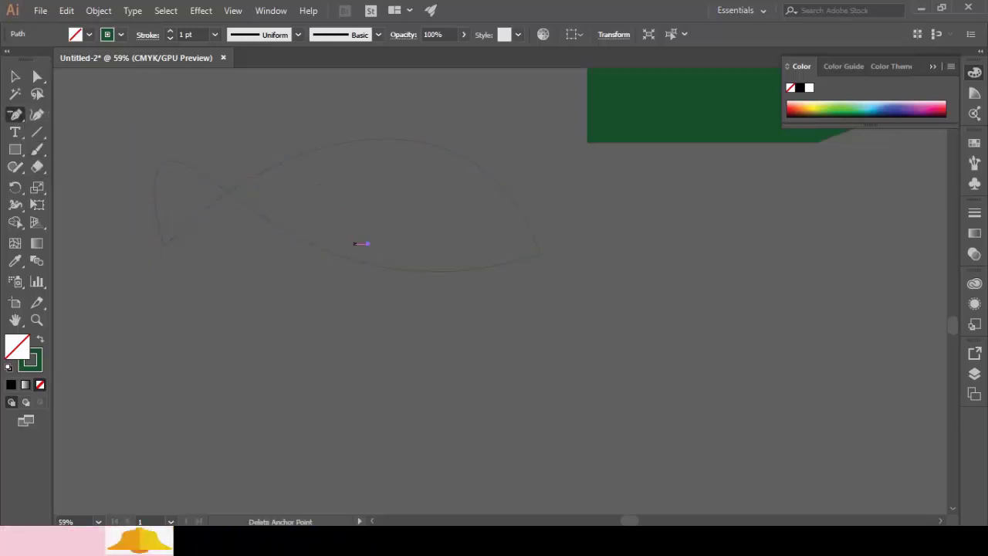
click(267, 168)
click(615, 293)
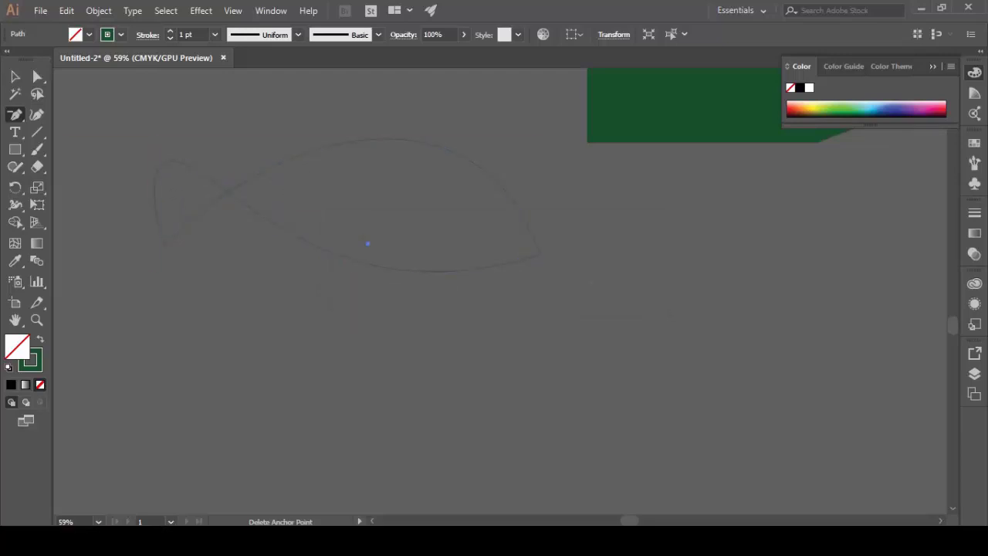
click(599, 416)
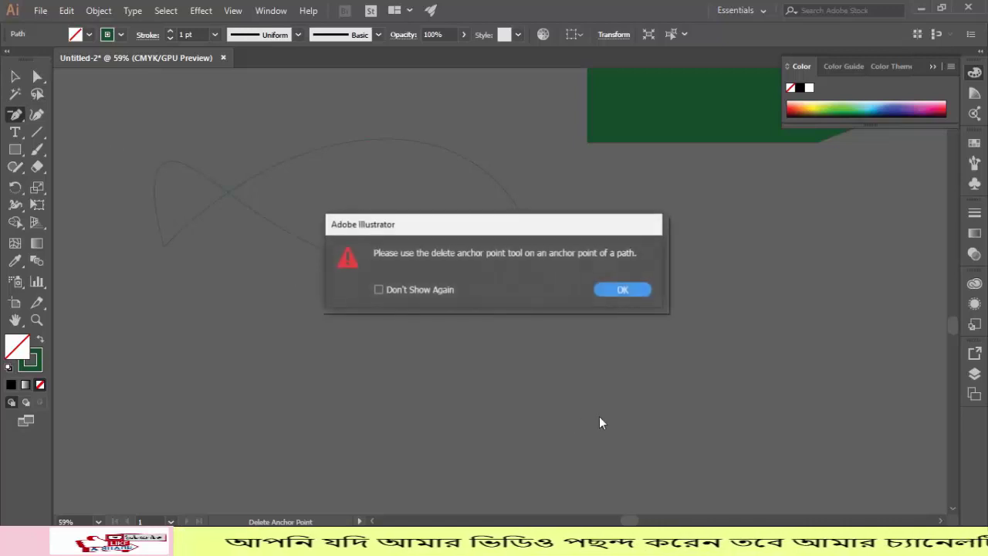
click(636, 291)
- Reselect the fish-shaped outline and delete its three intermediate anchor points with the Delete Anchor Point tool, keeping the two end points
click(16, 78)
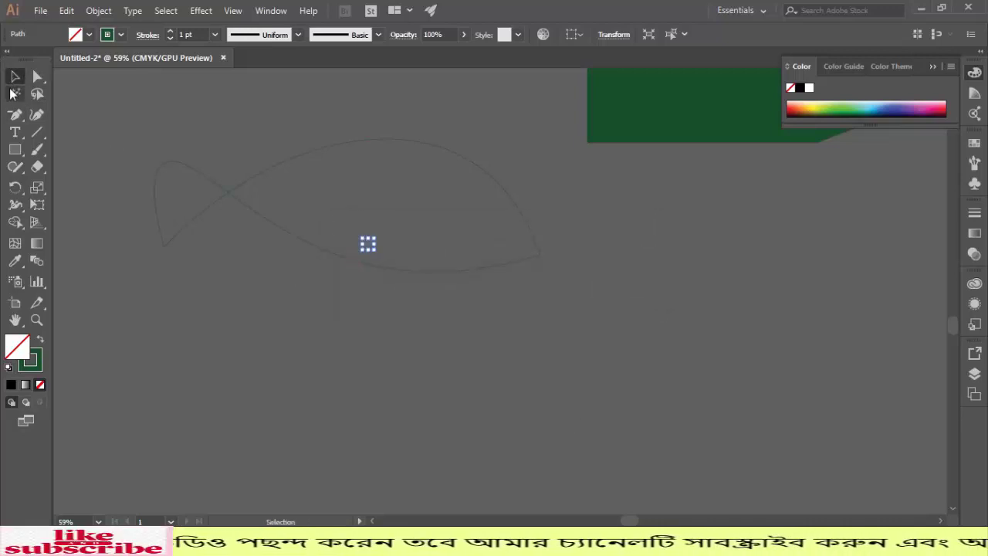
key(ctrl+a)
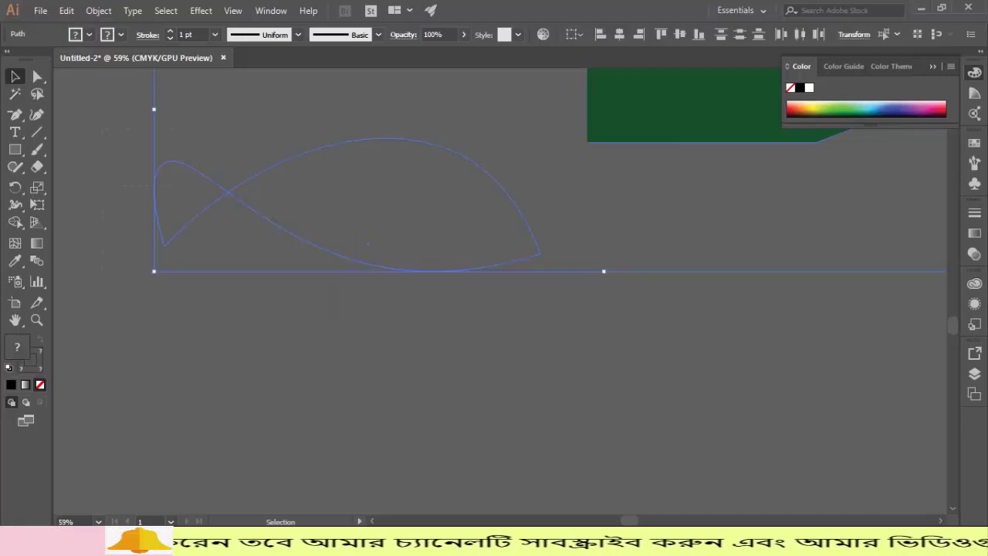
key(ctrl+shift+a)
click(229, 190)
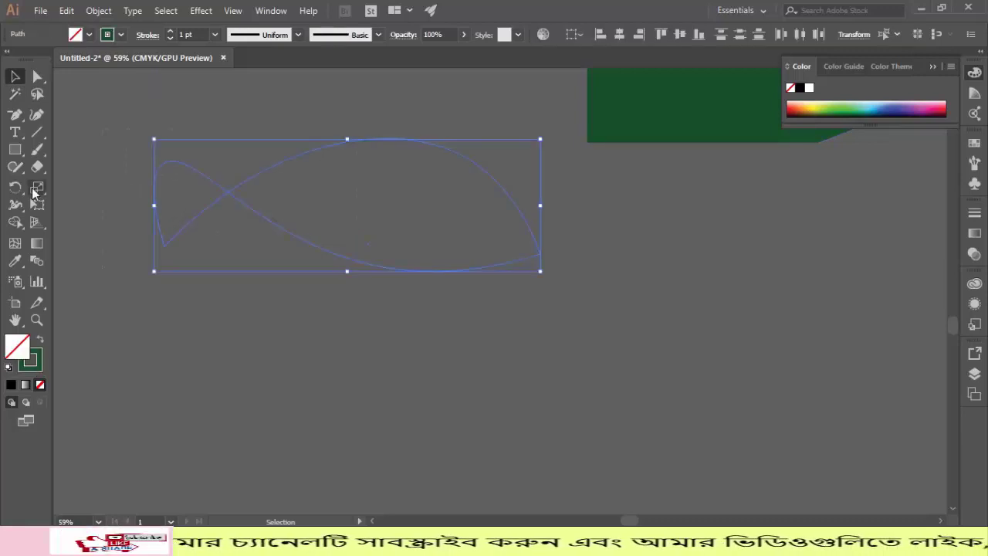
click(16, 116)
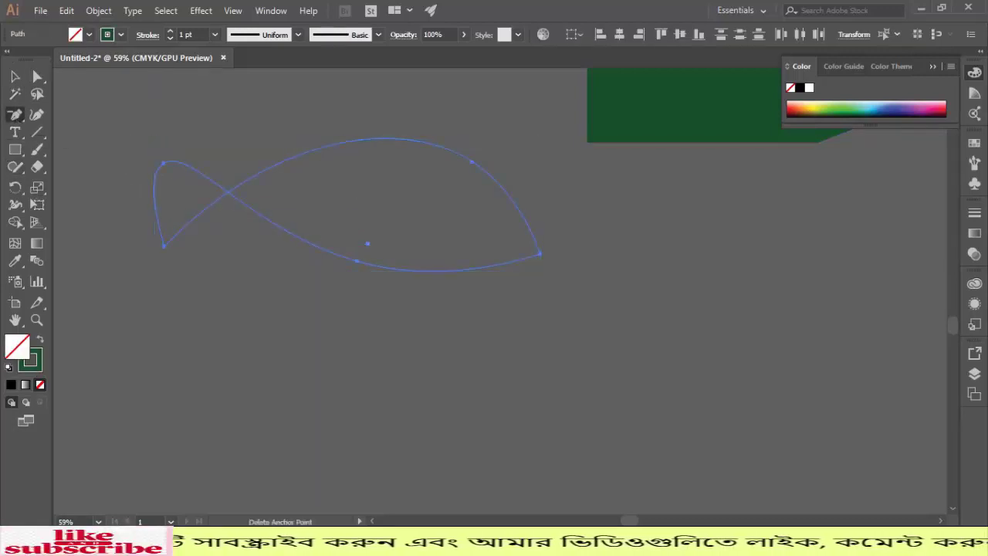
click(163, 162)
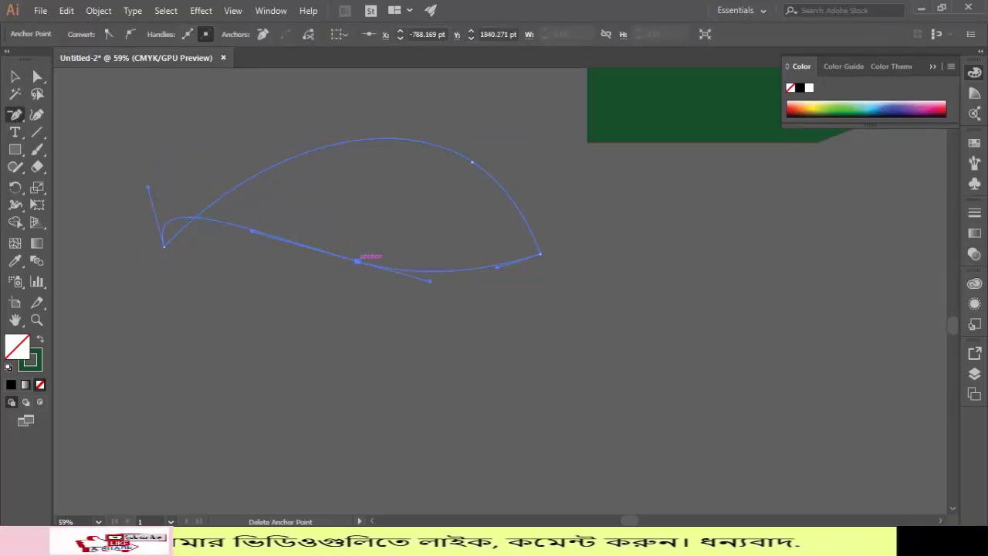
click(358, 261)
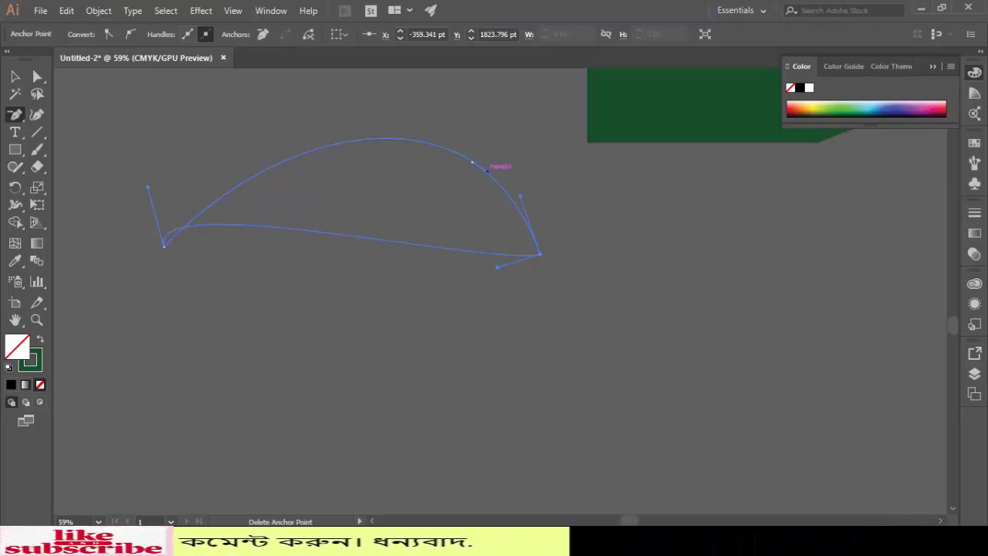
click(487, 171)
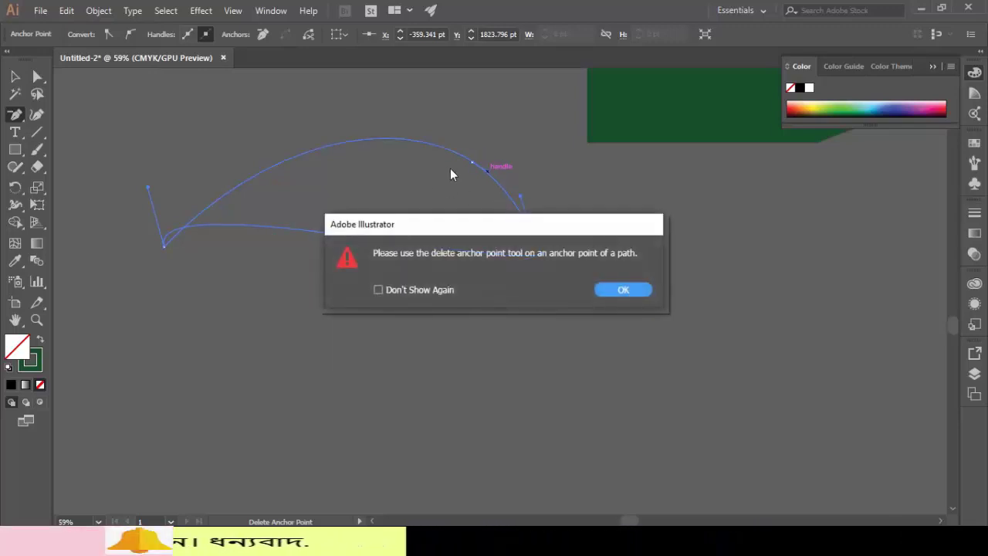
click(624, 295)
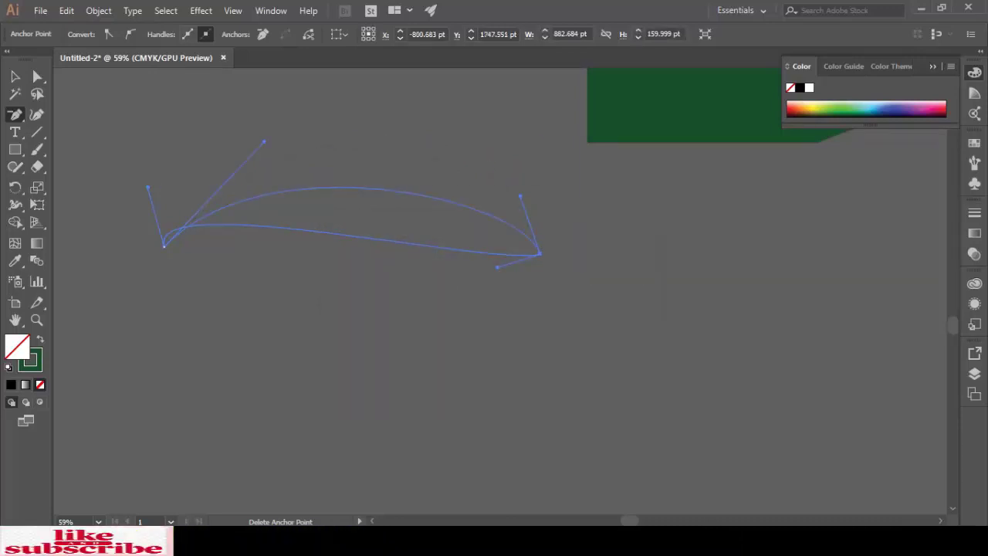
- Select the remaining curved outline as a whole object and delete it from the canvas
click(11, 116)
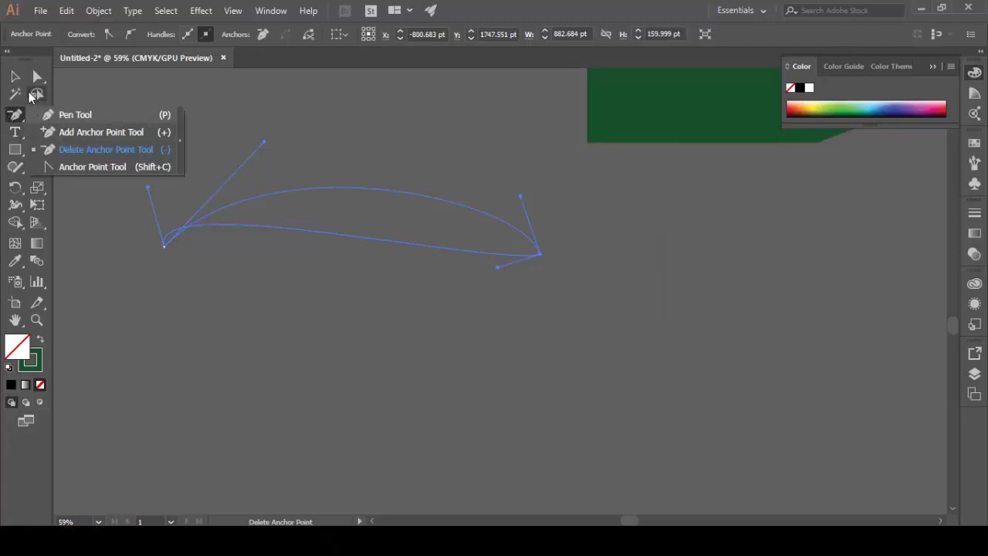
click(17, 78)
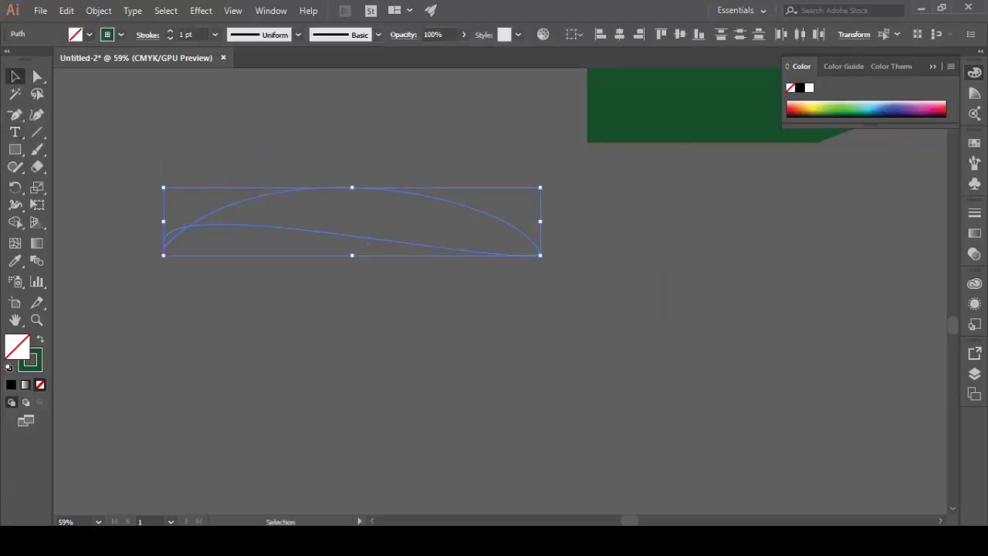
key(Delete)
- Draw a square about 336 by 336 pt below and left of the green five-point shape, and swap its stroke and fill colours
click(14, 118)
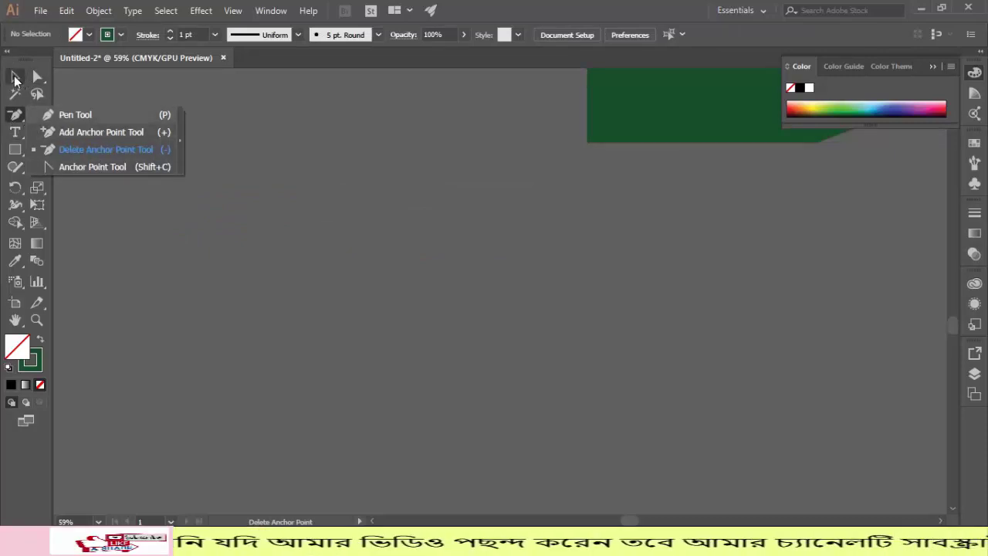
click(15, 149)
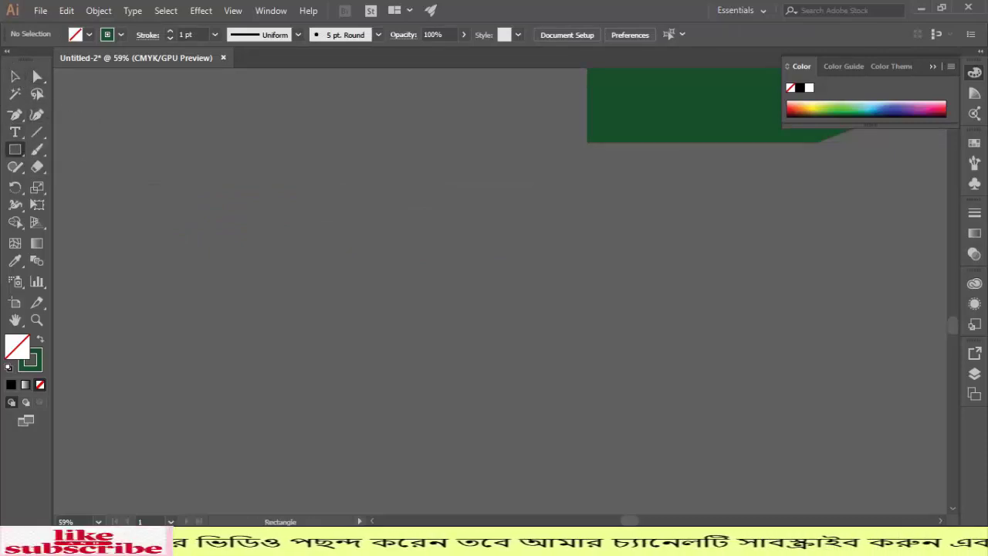
drag(290, 190, 433, 333)
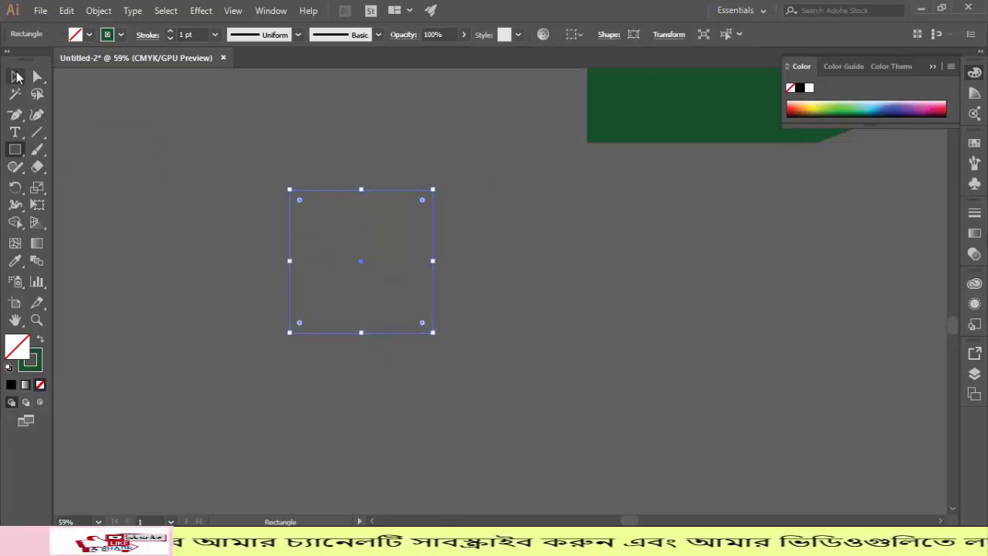
click(200, 219)
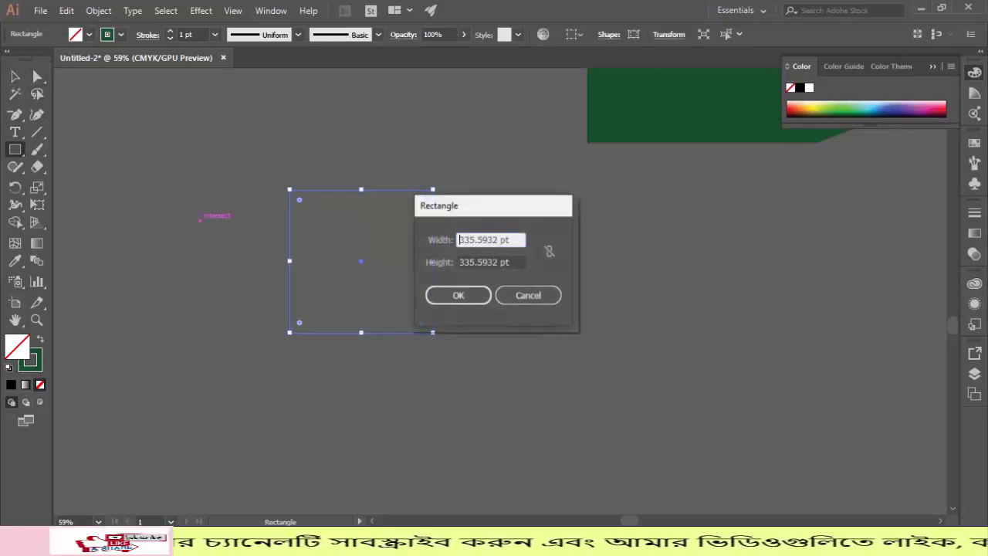
click(518, 300)
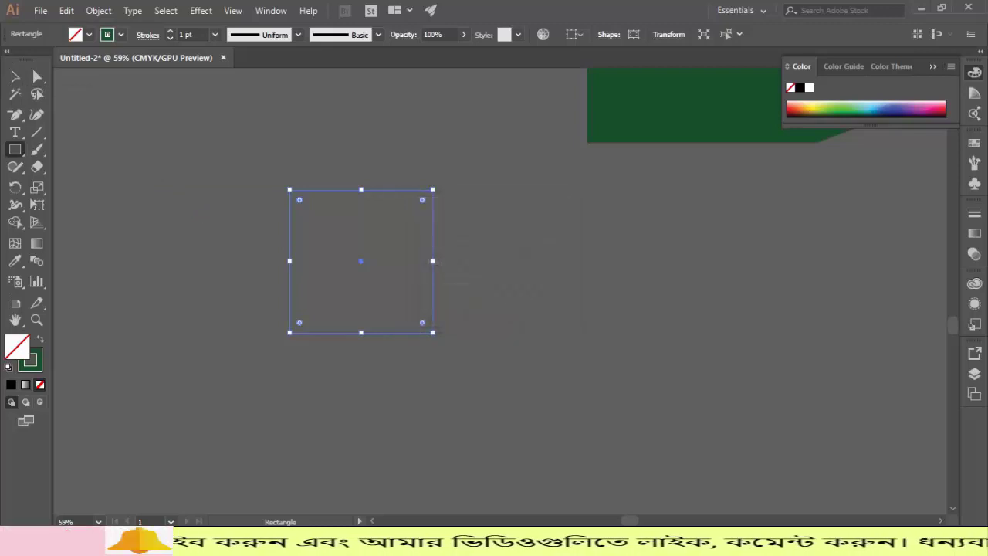
key(shift+x)
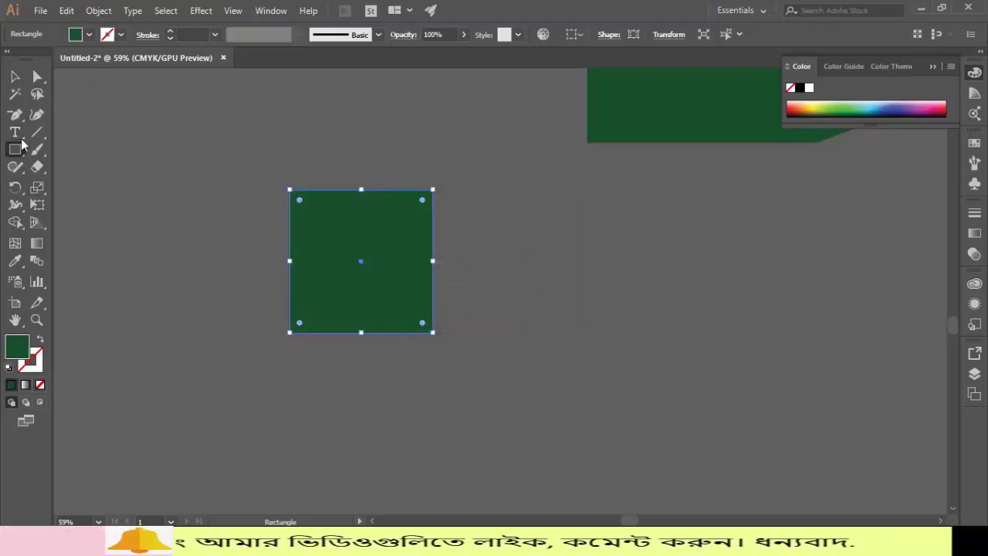
- Stretch the green square downward and narrow it from the right to about 220 pt wide, making an upright rectangle
click(14, 77)
key(ctrl+shift+a)
click(360, 261)
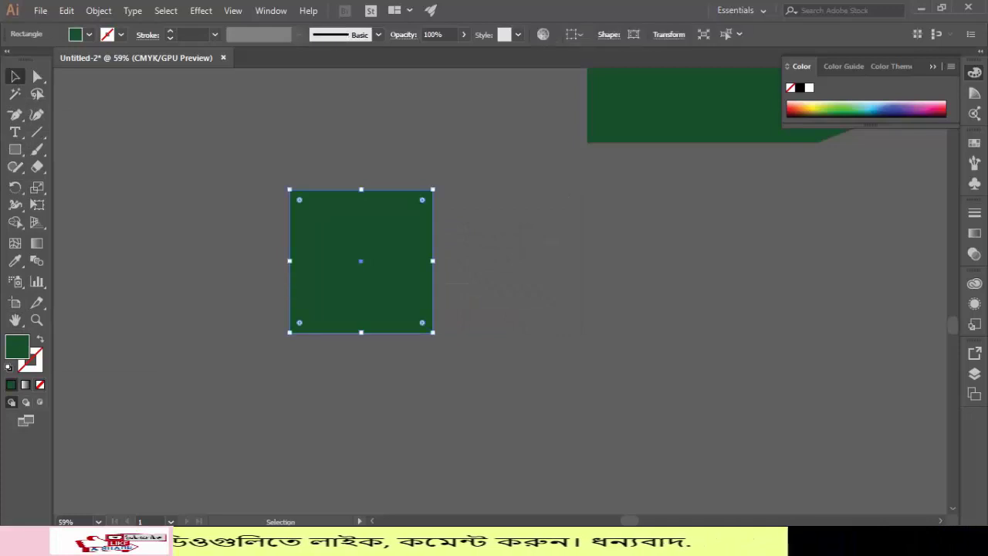
drag(361, 332, 360, 375)
drag(432, 281, 383, 281)
key(ctrl+shift+a)
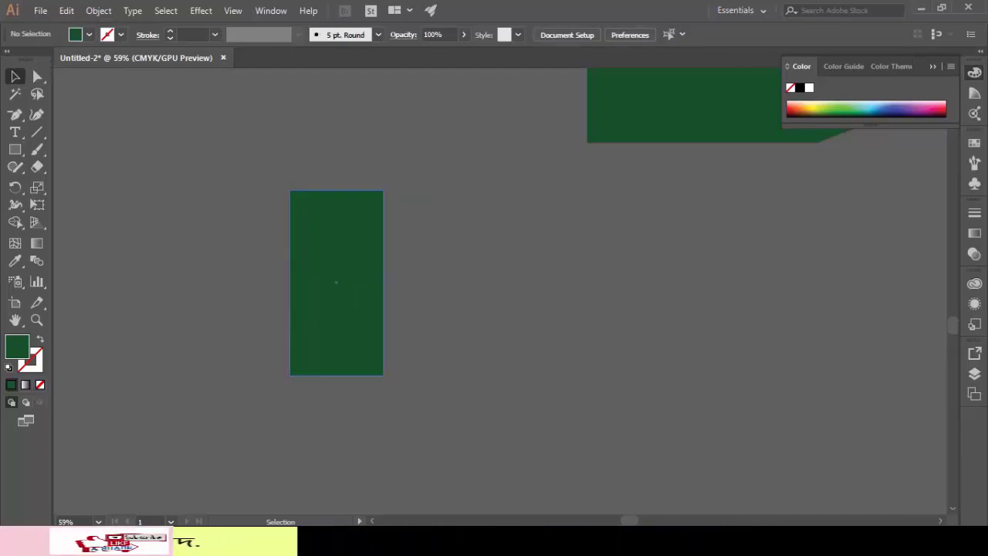
click(337, 281)
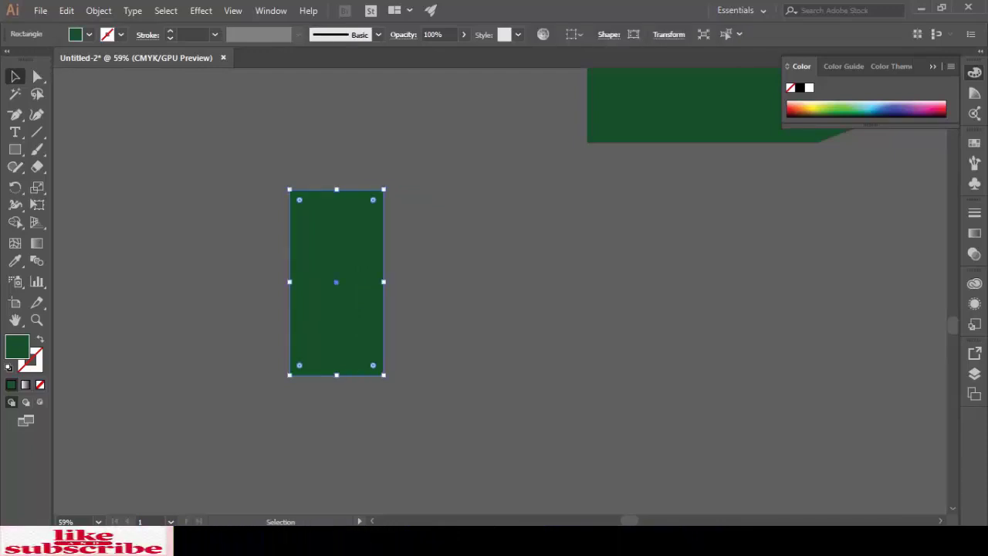
- Pull the rectangle's top edge up into a rounded arch with the Anchor Point tool, making the shape about 676 pt tall
scroll(500, 290, up, 2)
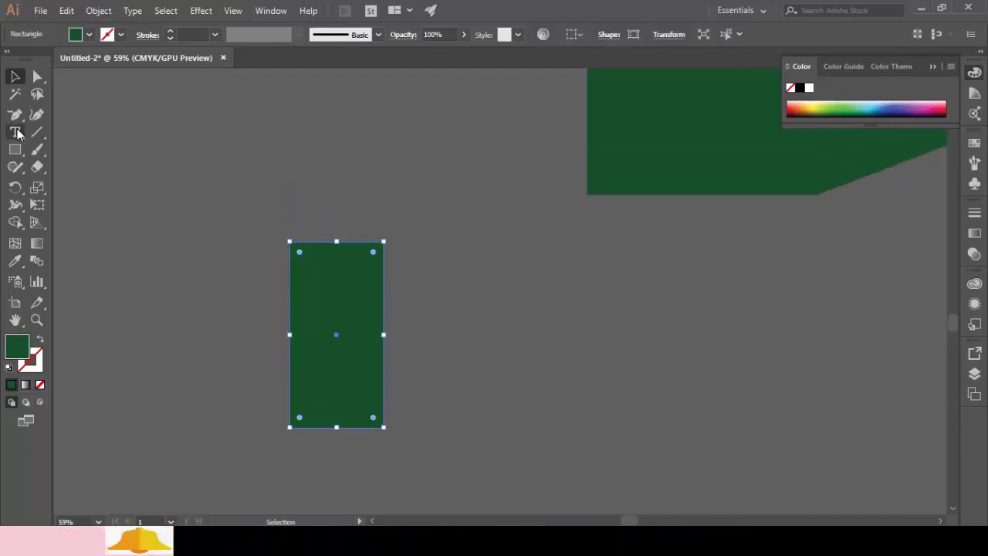
drag(16, 114, 112, 169)
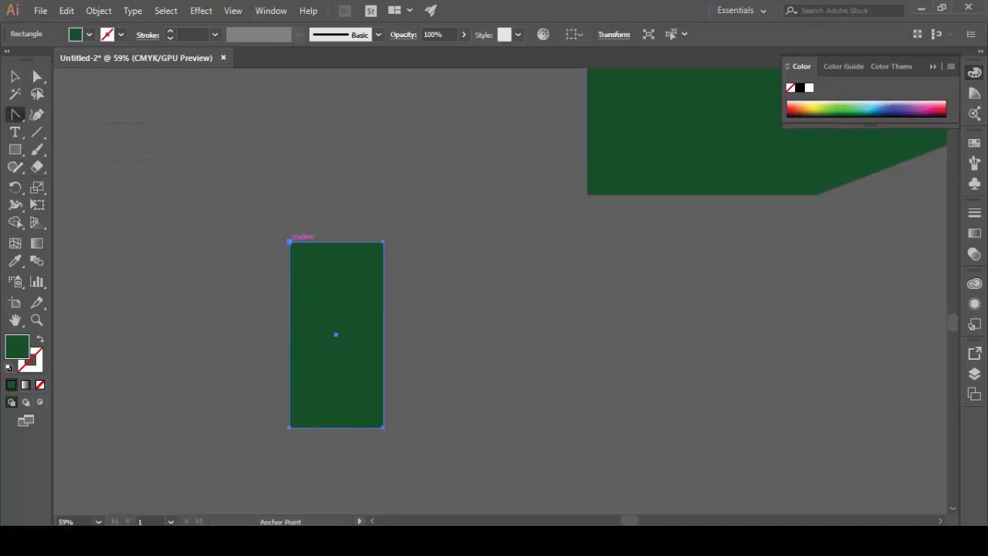
click(289, 242)
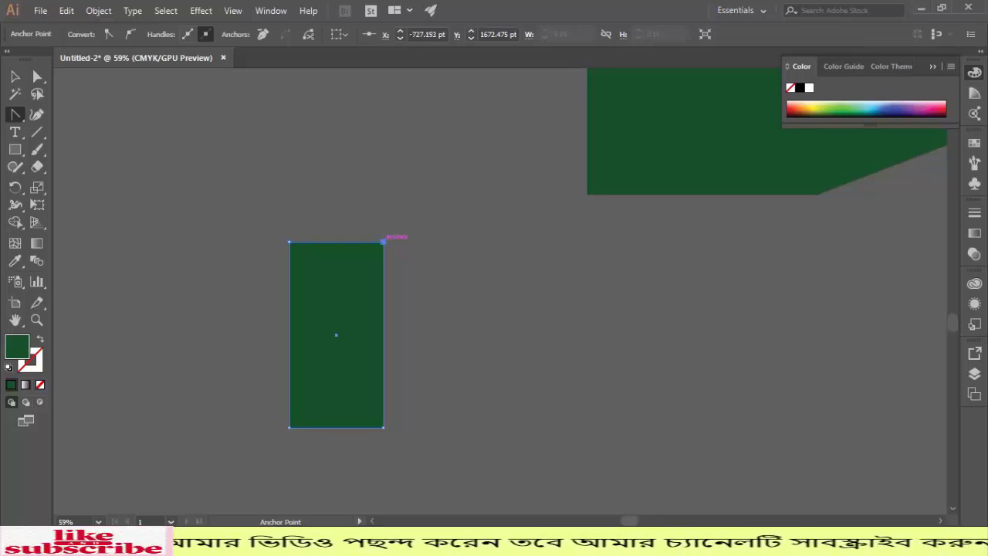
drag(383, 241, 373, 204)
key(ctrl+z)
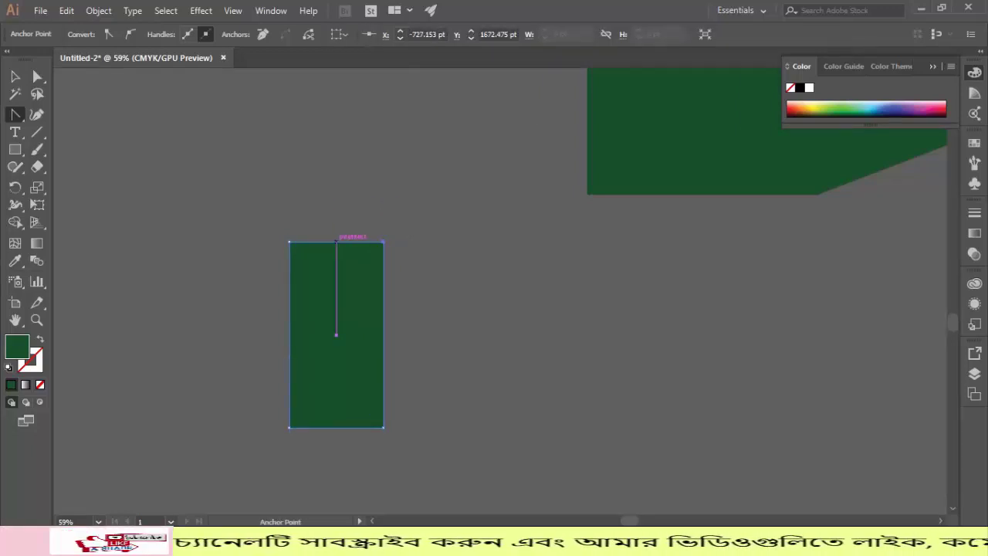
drag(336, 241, 342, 235)
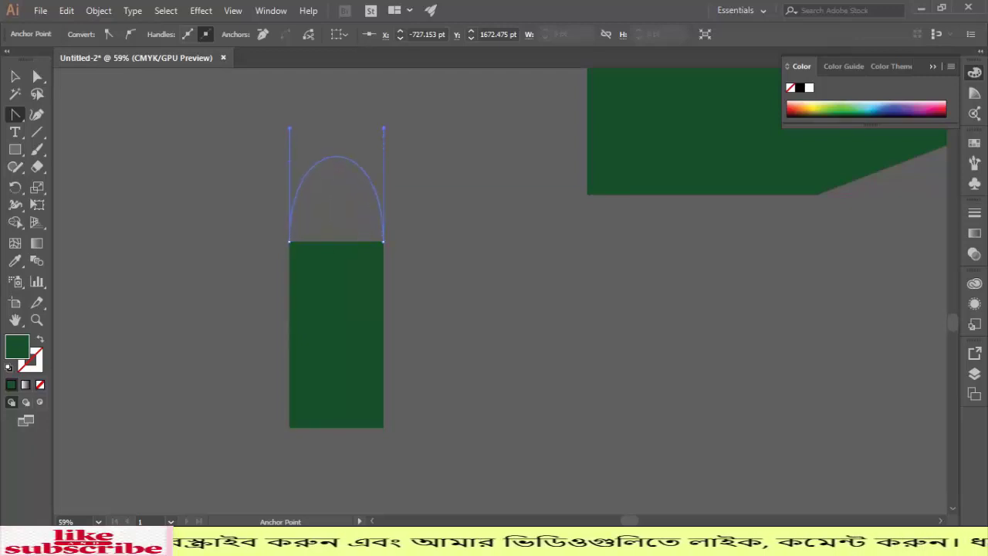
drag(336, 157, 336, 139)
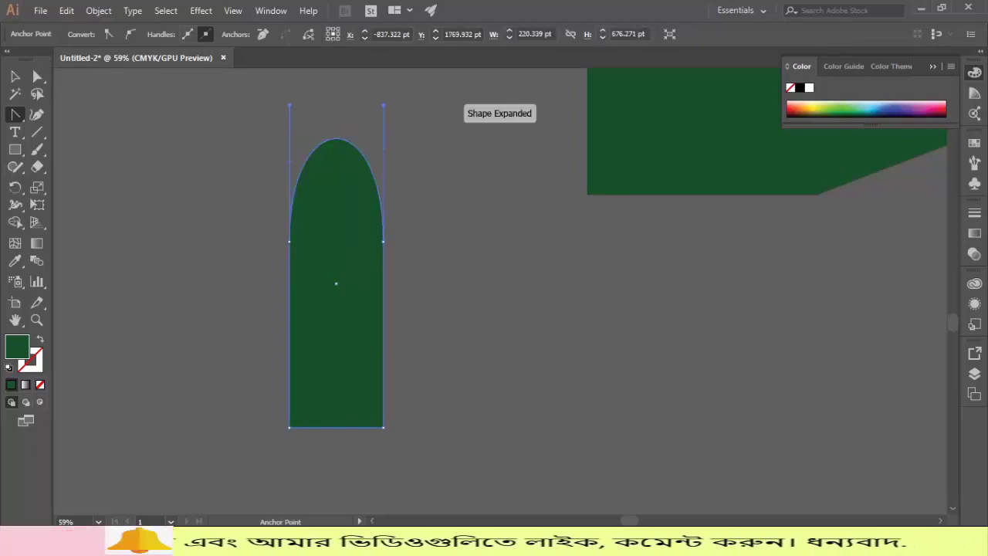
- Rotate the whole round-topped shape about 45 degrees counterclockwise
click(15, 76)
click(193, 178)
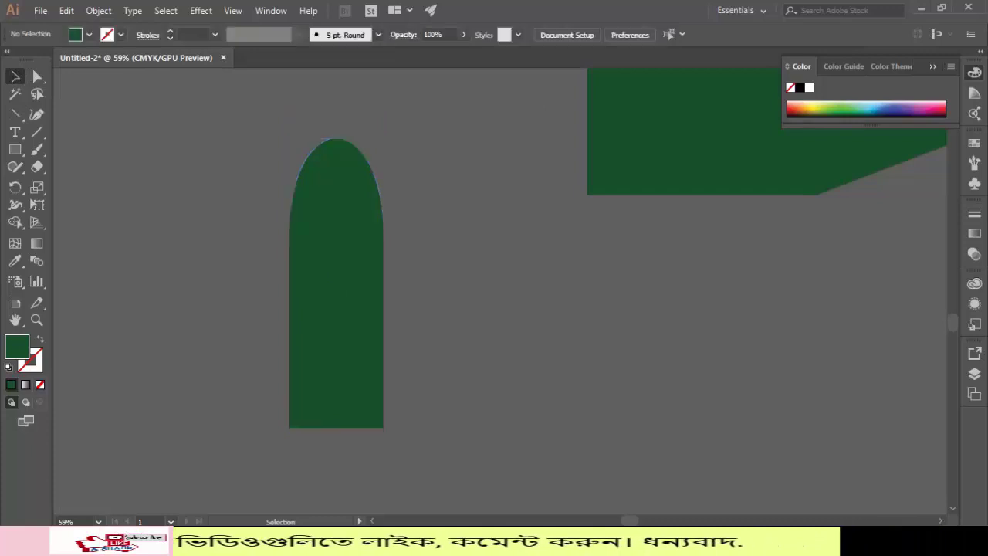
click(336, 283)
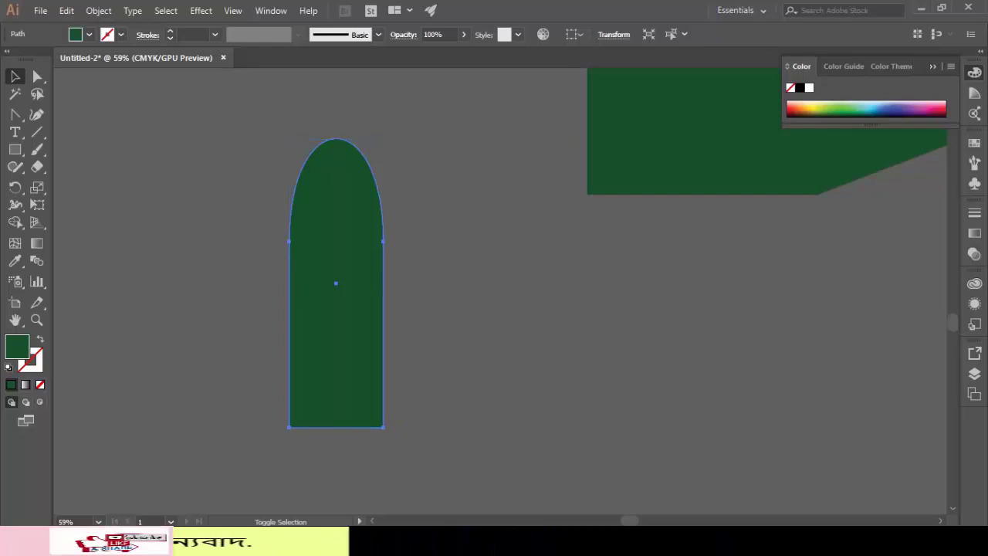
drag(386, 431, 472, 353)
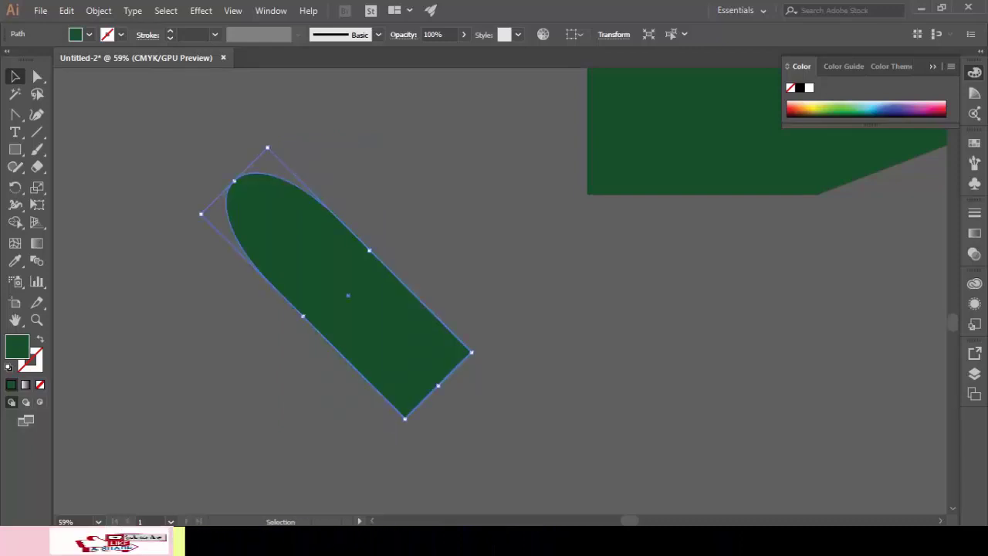
- Reflect a copy of the round-topped shape across the vertical axis, with Preview on, so the two shapes cross
right_click(386, 332)
mouse_move(439, 263)
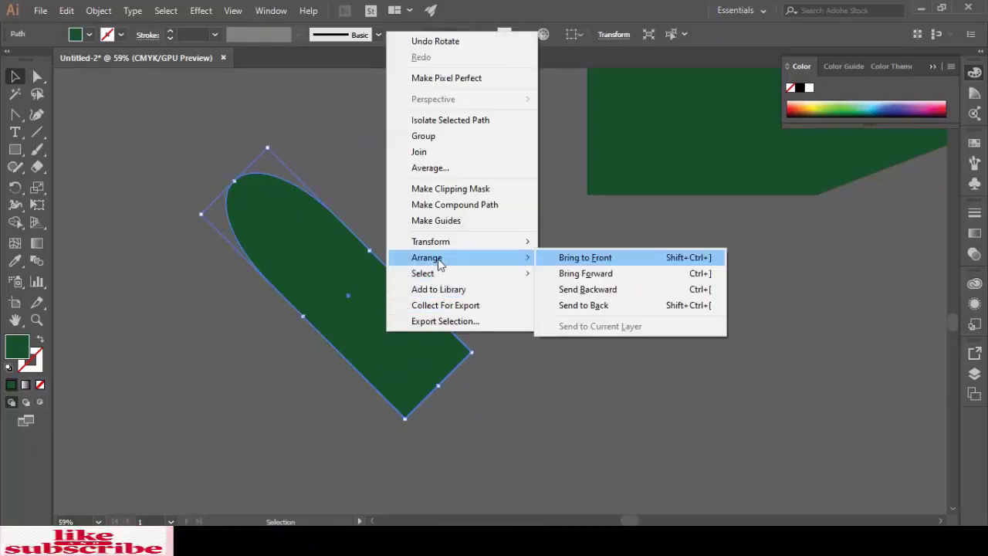
mouse_move(445, 246)
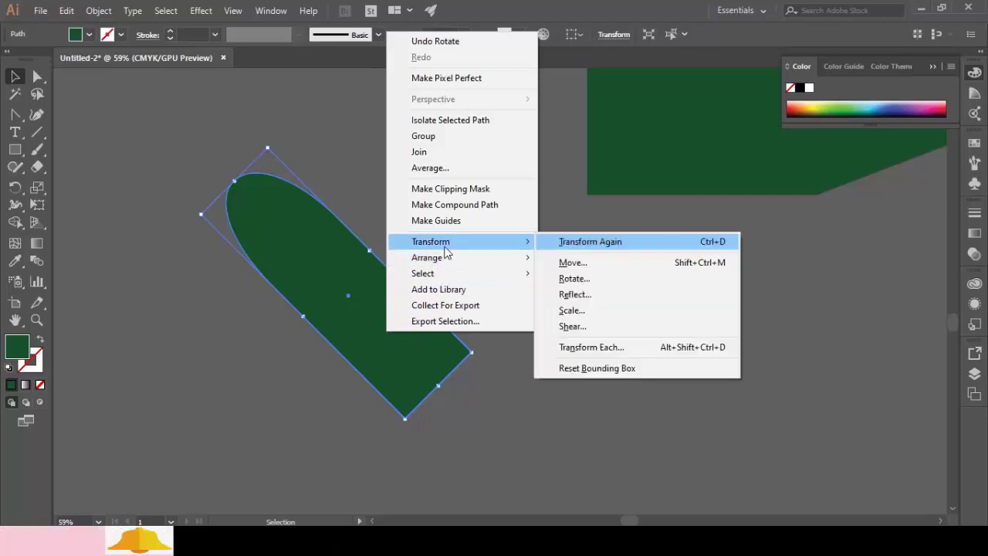
click(601, 294)
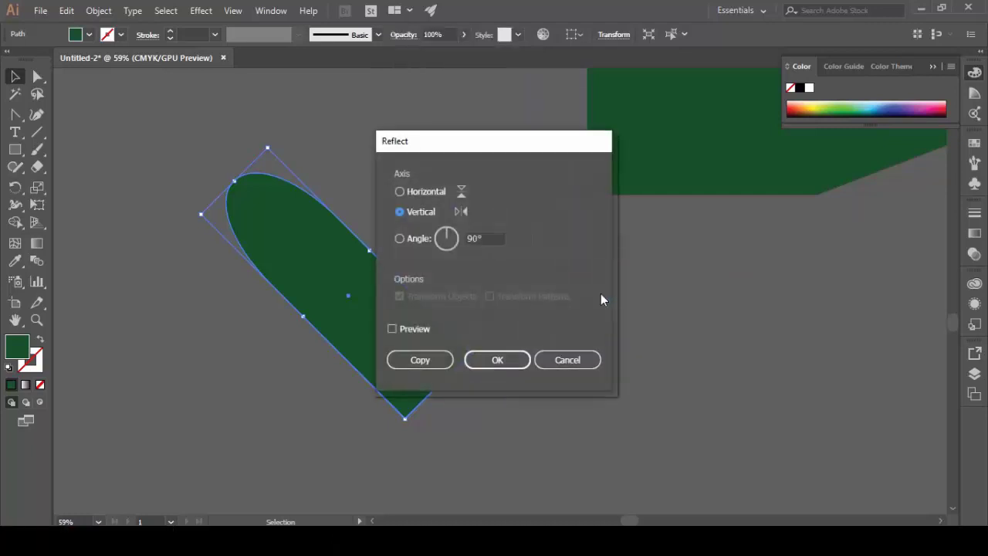
click(412, 331)
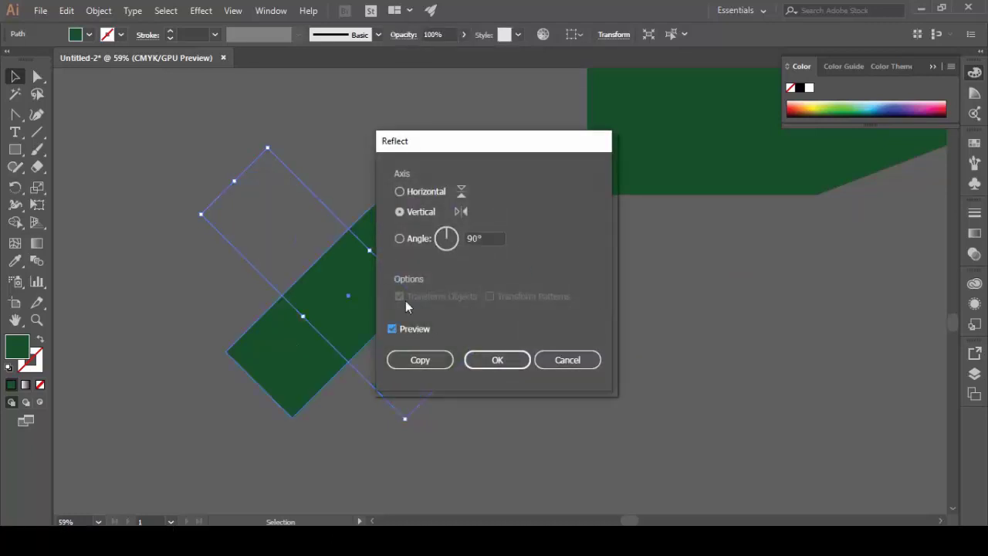
click(426, 361)
key(ctrl+shift+a)
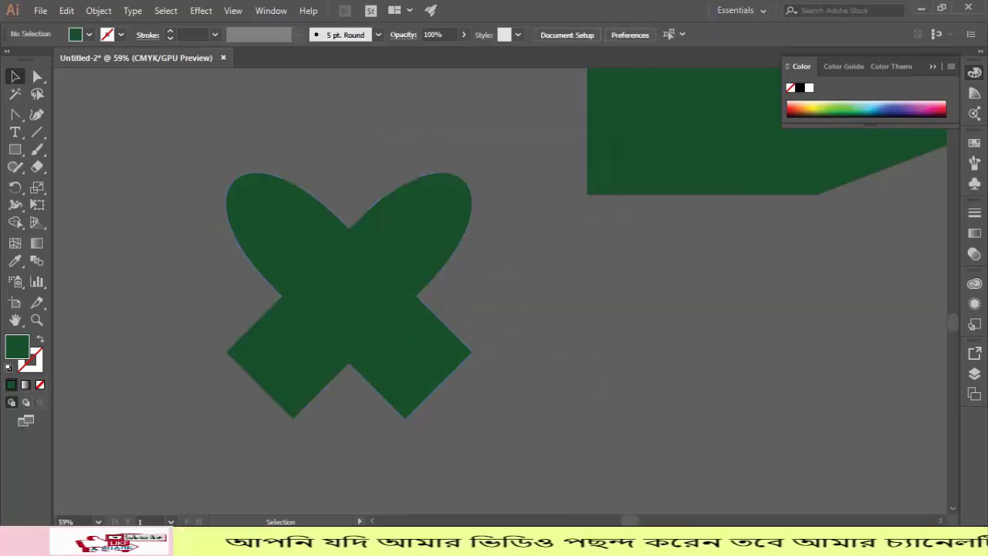
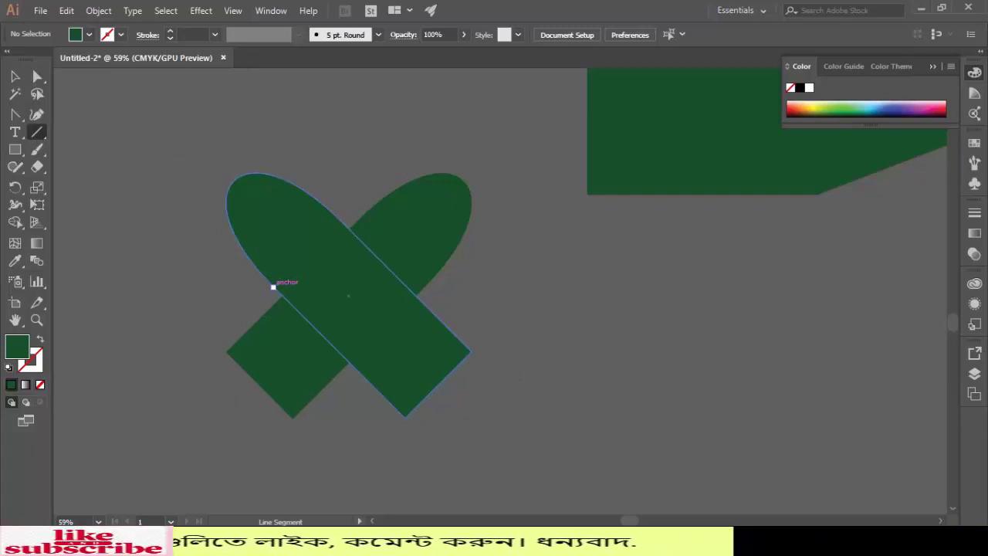
- Draw two crossing diagonal lines along the shapes' lower straight edges, each running past the bottom corner
drag(273, 286, 417, 430)
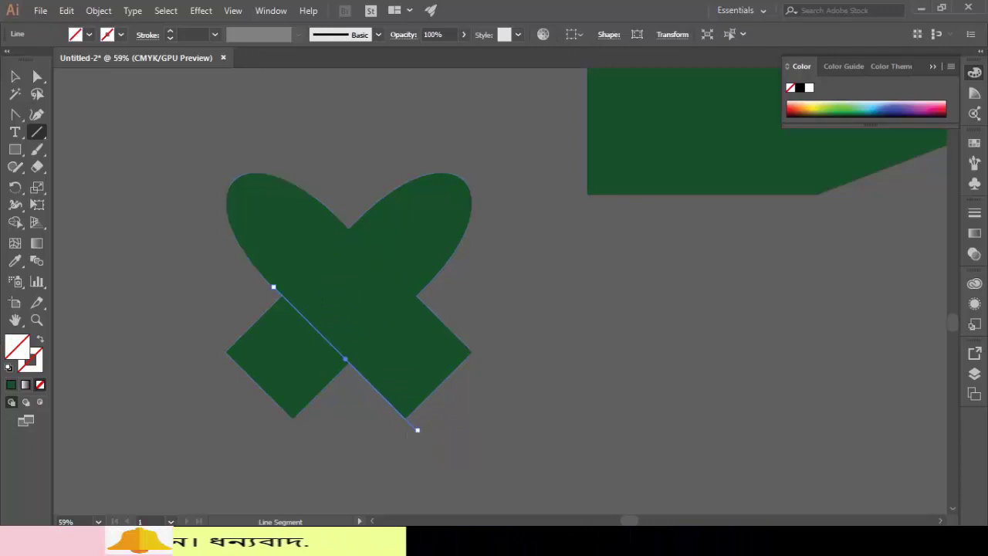
drag(430, 280, 265, 444)
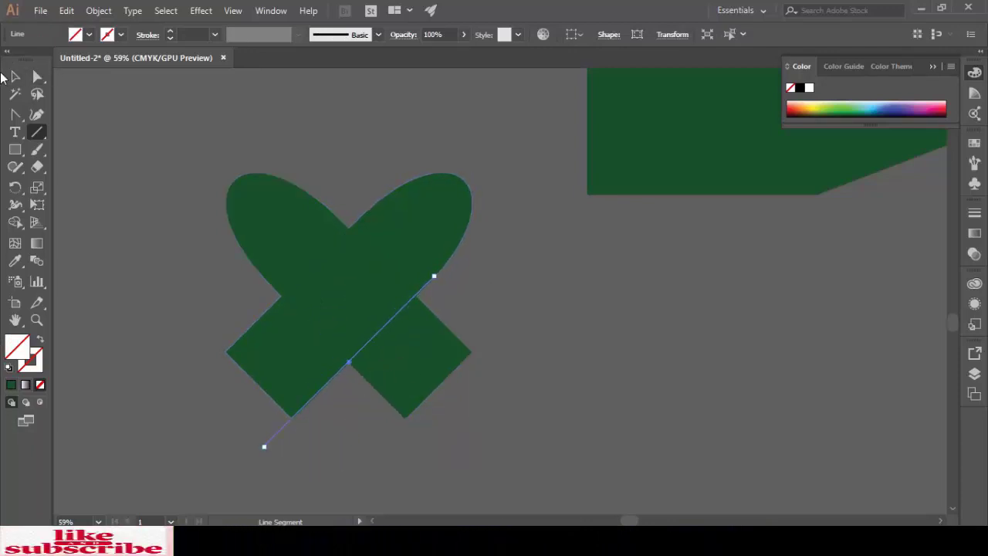
key(ctrl+shift+a)
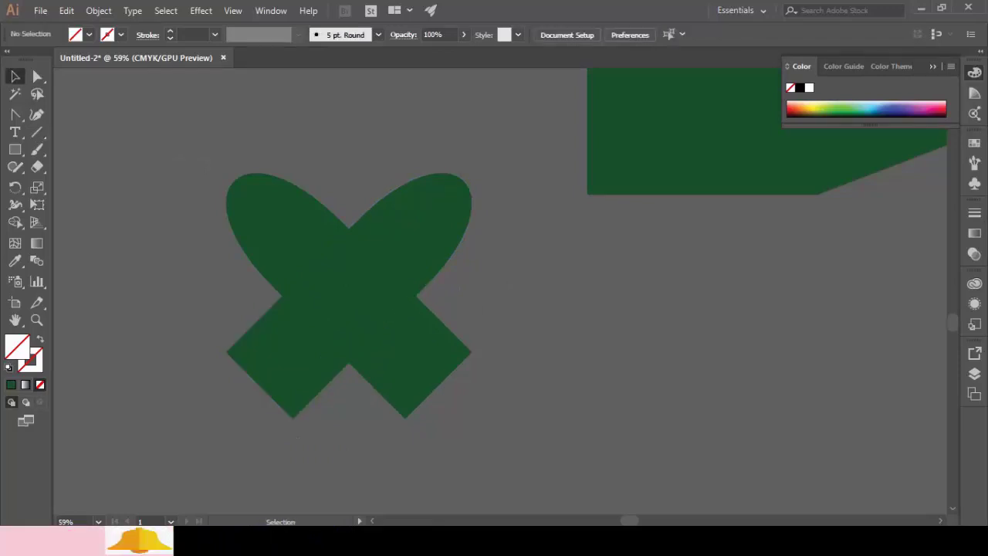
- Remove both square ends below the crossing lines with the Shape Builder tool, leaving a heart outline
key(ctrl+a)
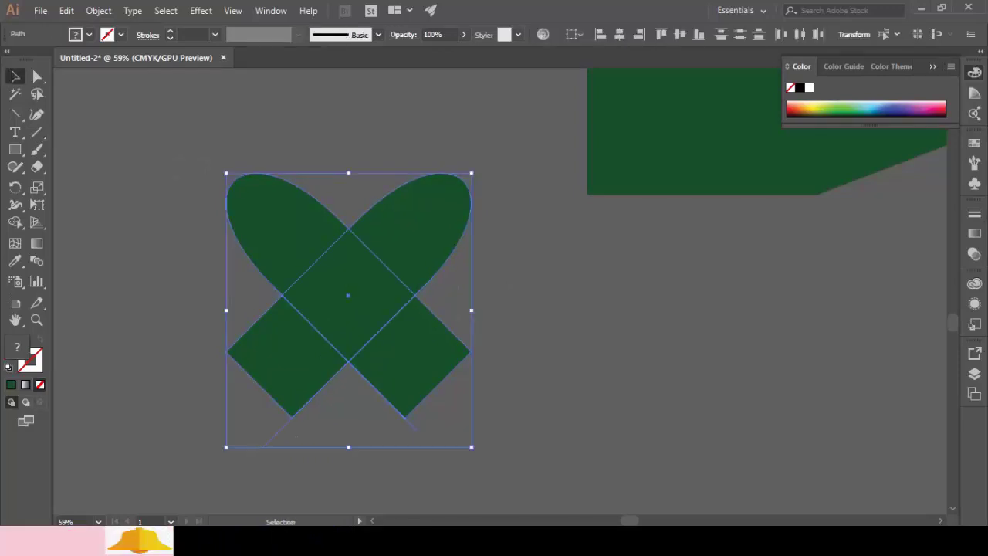
click(15, 223)
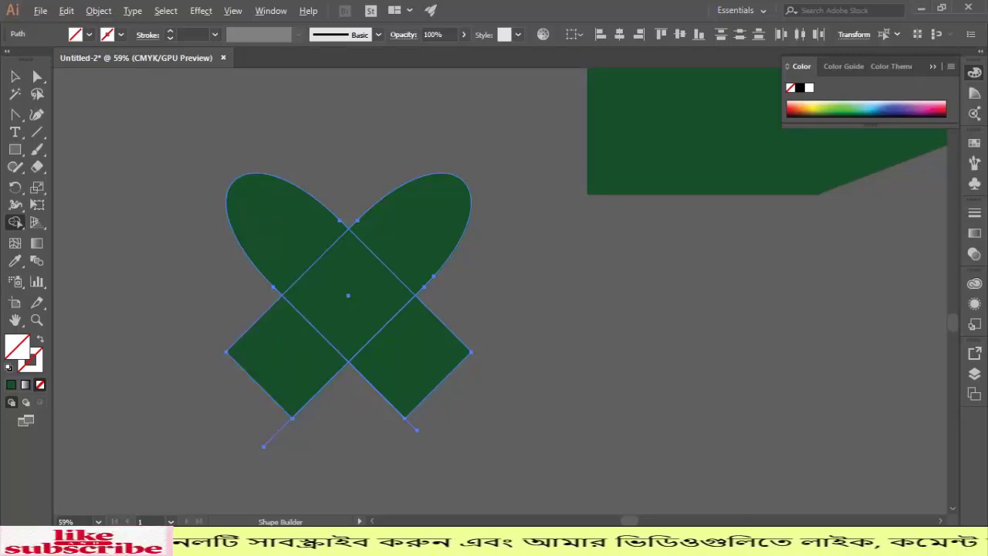
drag(286, 357, 409, 356)
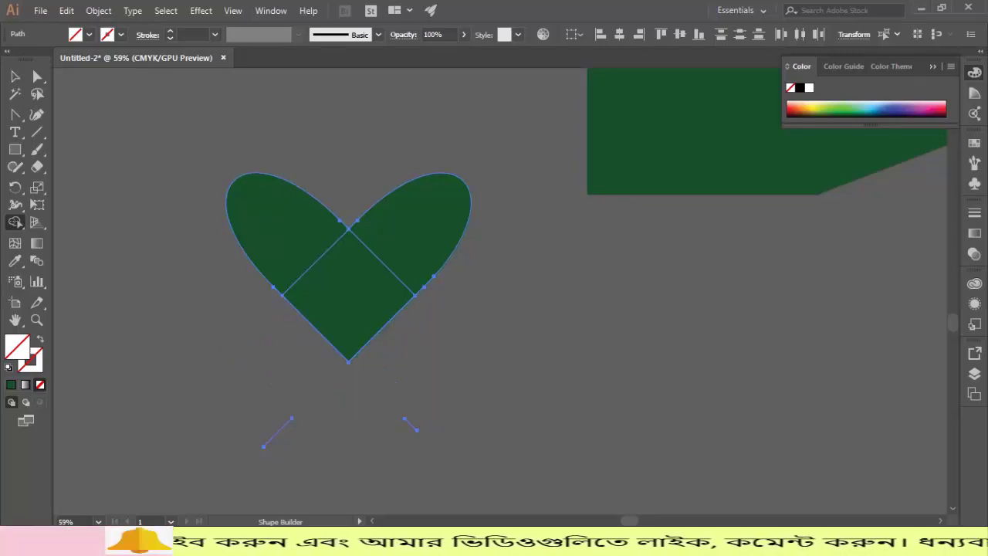
click(15, 76)
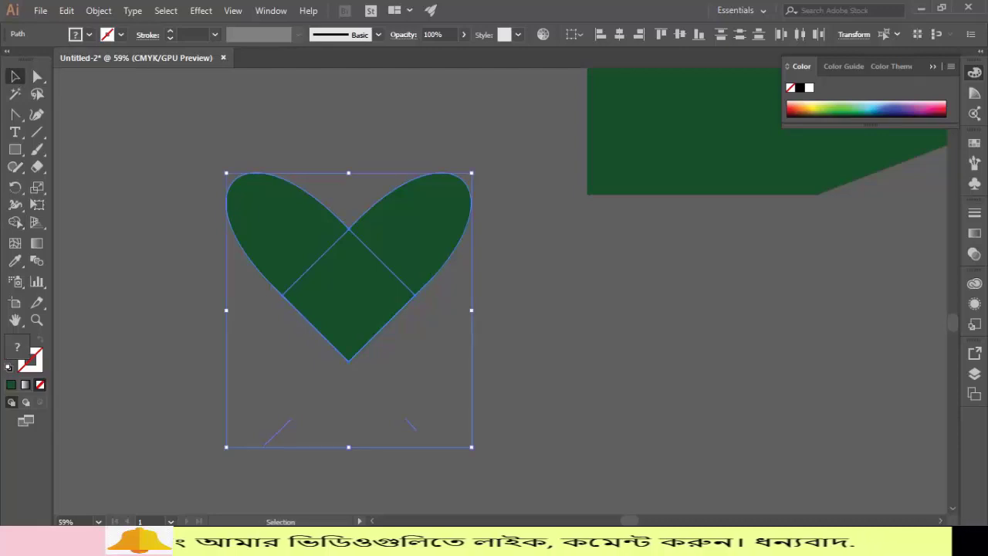
- Try moving the heart's left piece away from the right piece, and undo the move
click(177, 224)
drag(307, 235, 533, 309)
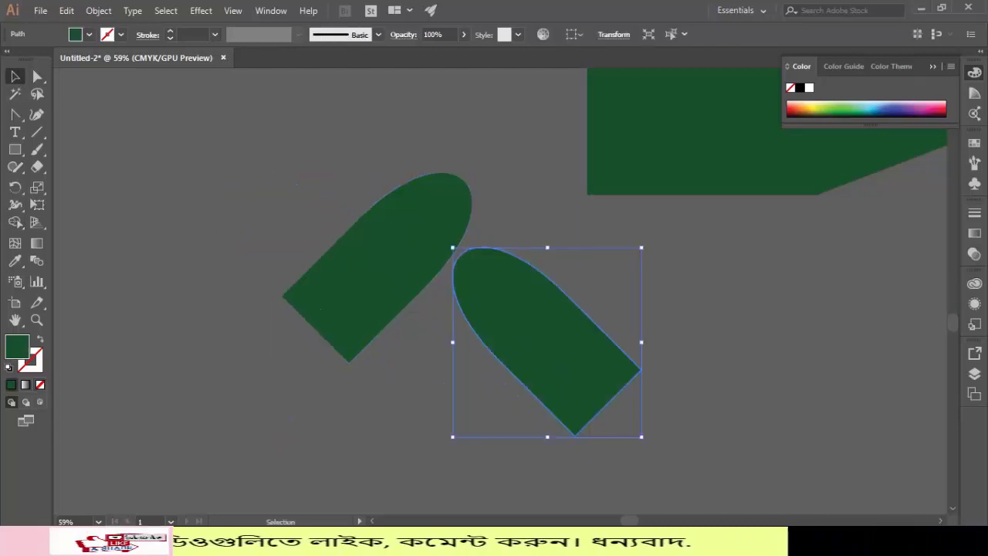
key(a)
key(ctrl+z)
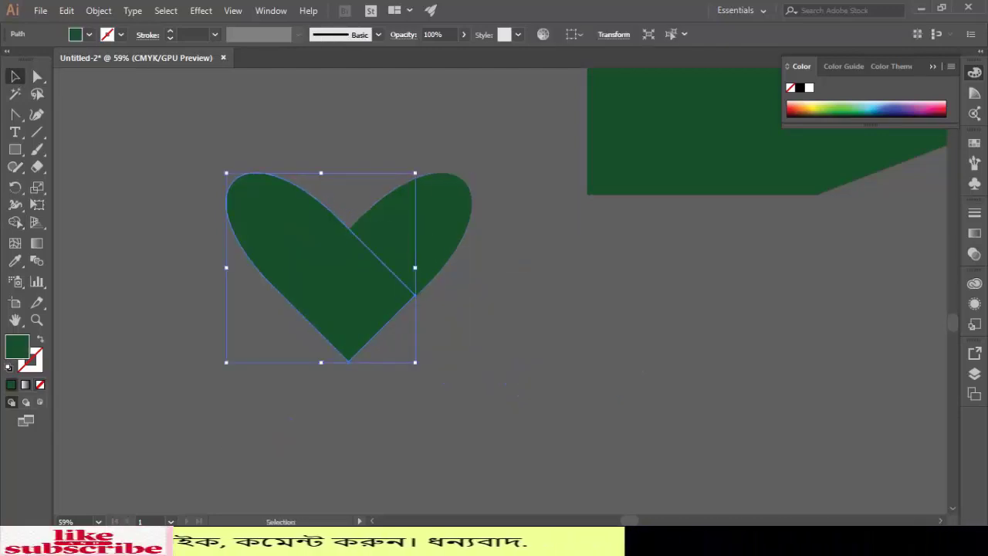
key(ctrl+shift+a)
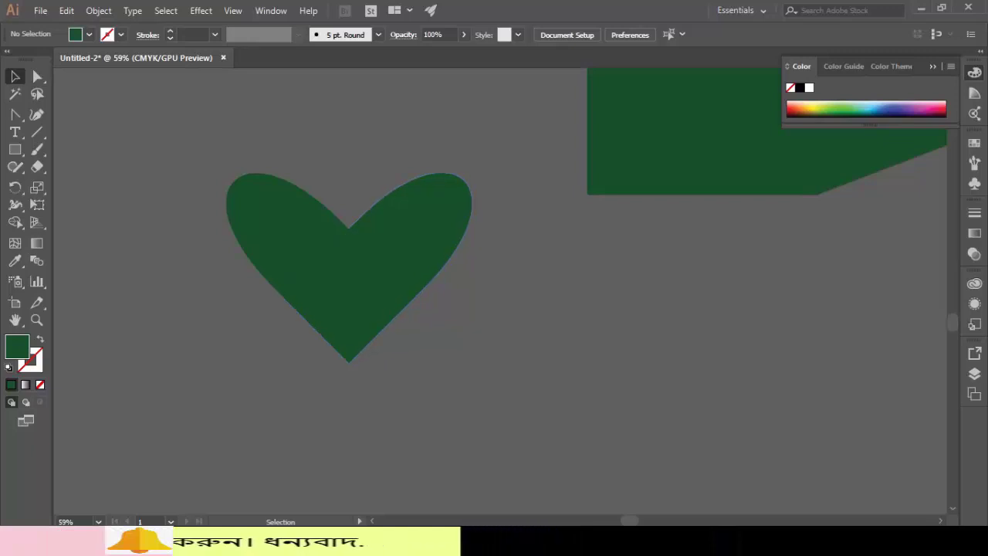
- Delete the two leftover line segments along the heart's lower edges
click(278, 290)
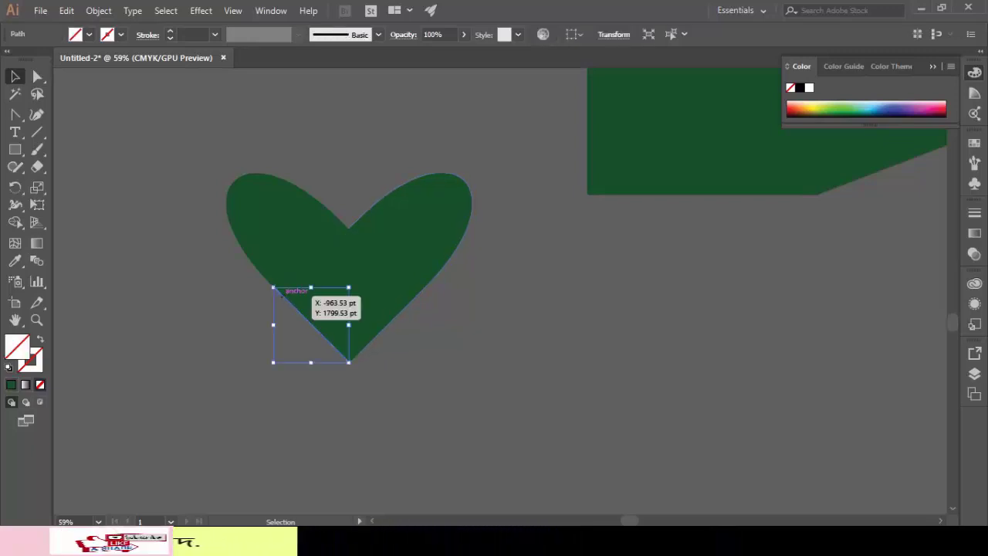
key(Delete)
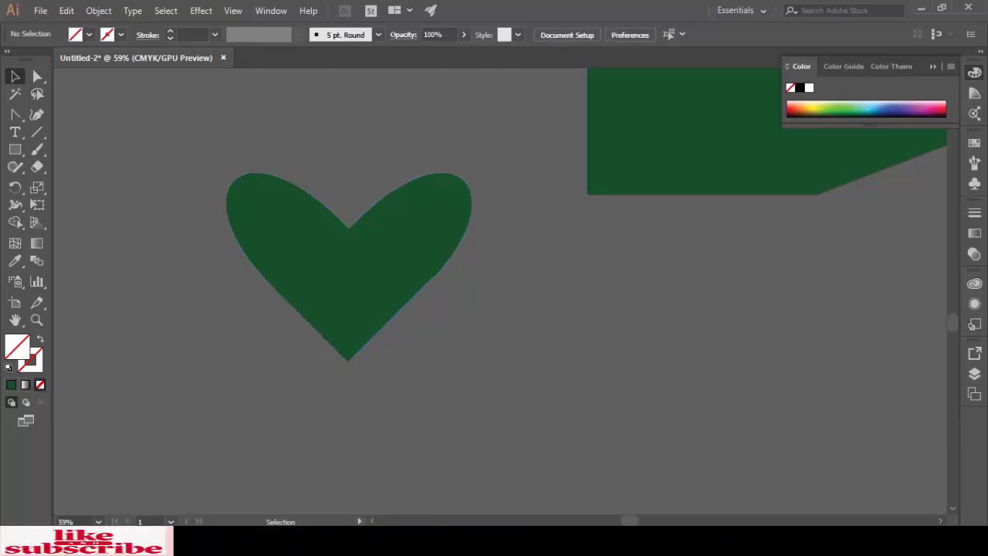
click(394, 318)
key(Delete)
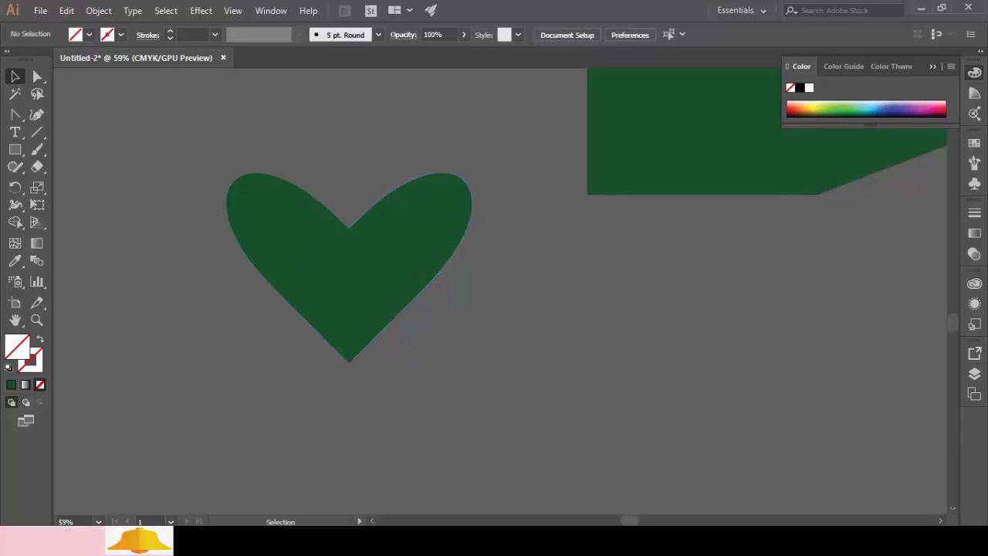
- Try to join the heart's two overlapping pieces with the Join path command
drag(160, 150, 418, 349)
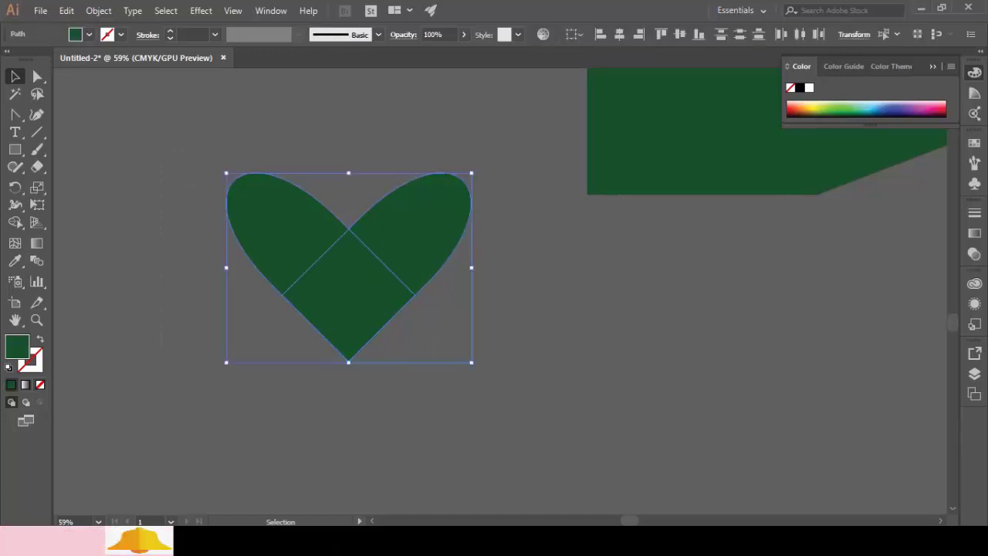
click(108, 12)
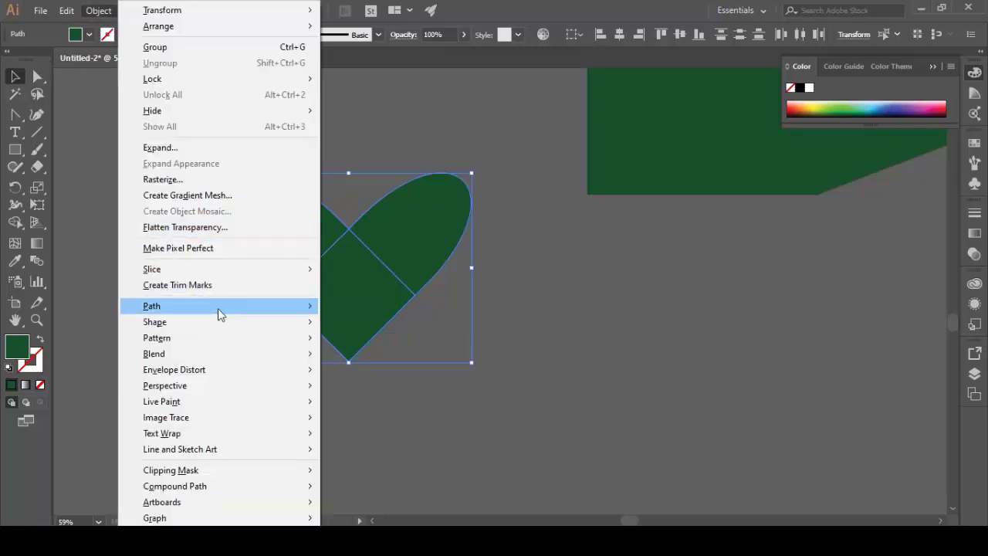
mouse_move(218, 309)
click(334, 307)
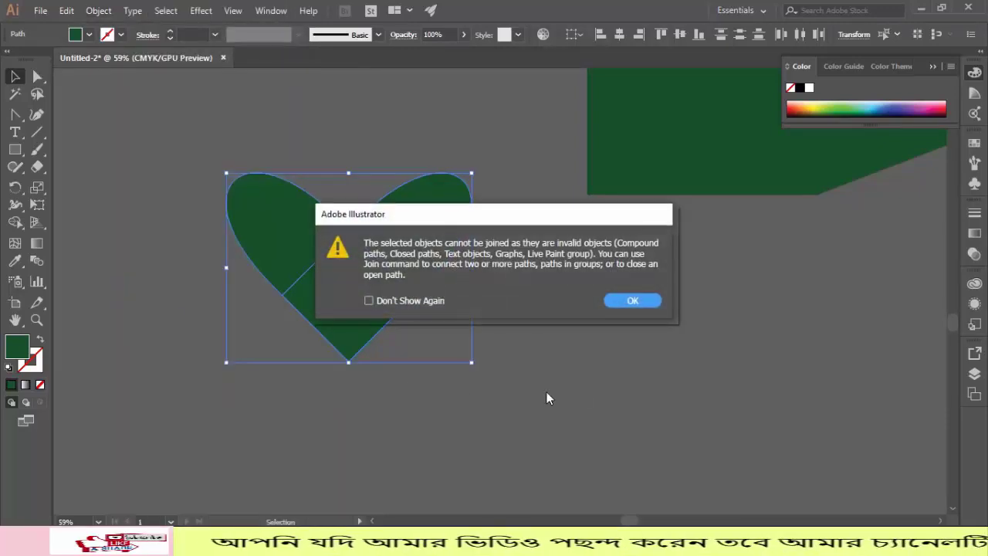
click(634, 300)
key(ctrl+shift+a)
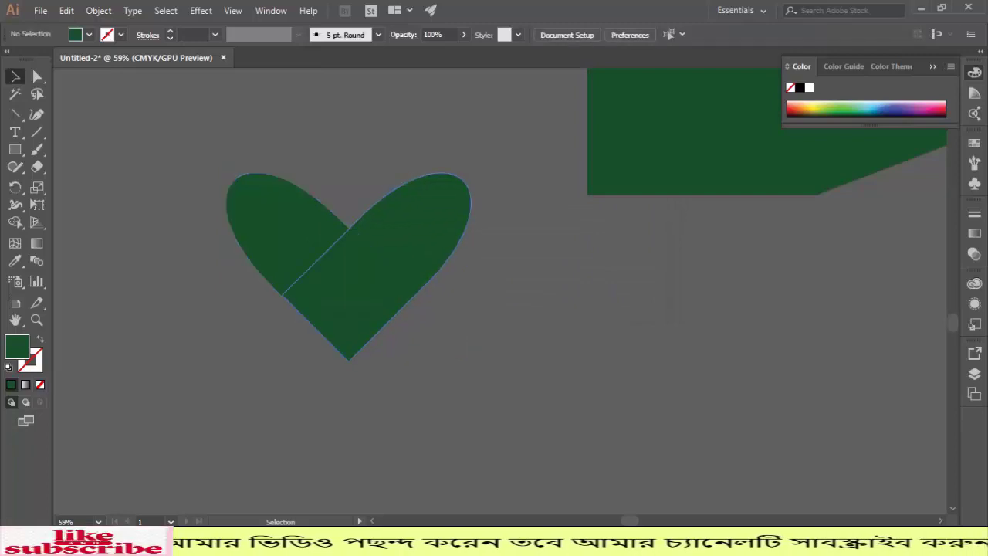
scroll(502, 293, up, 2)
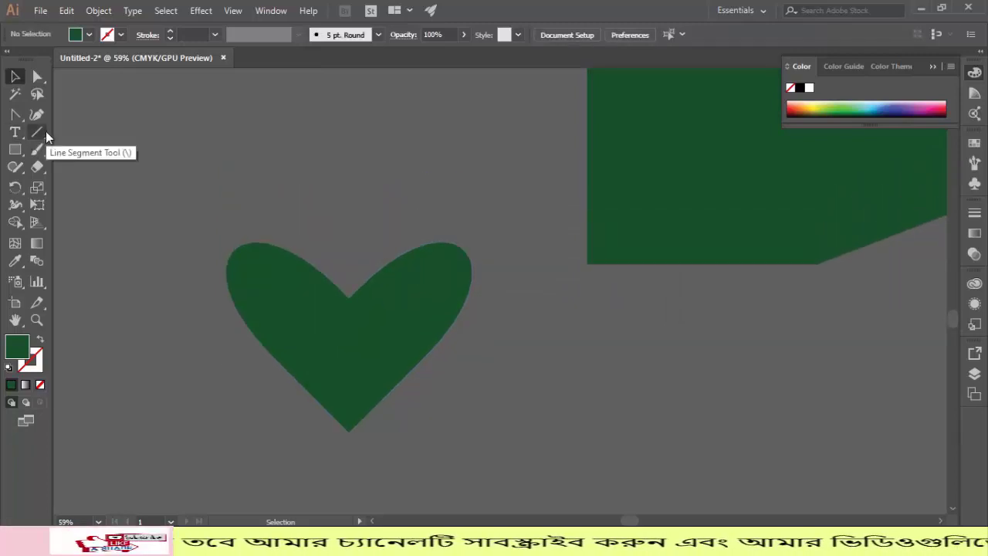
scroll(348, 325, up, 2)
scroll(502, 294, down, 1)
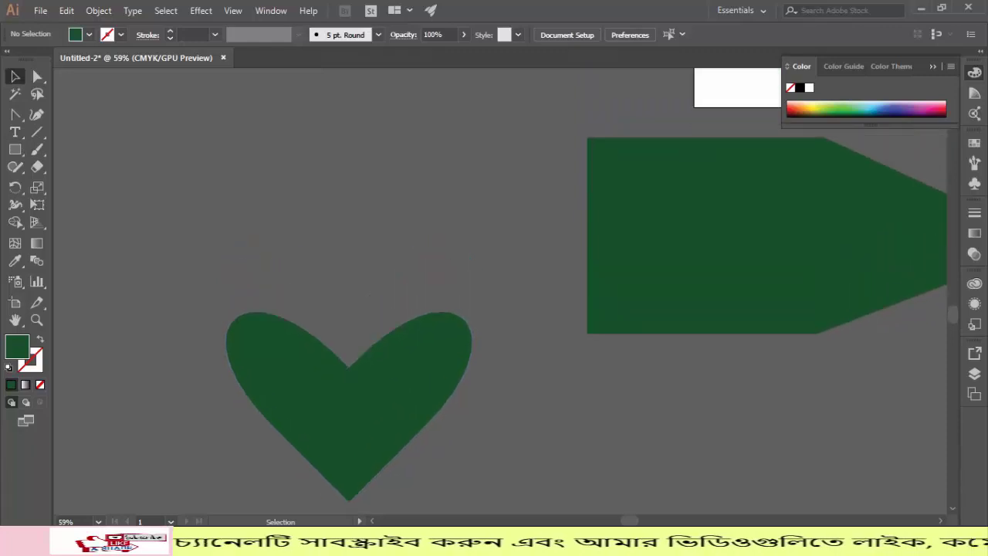
scroll(502, 293, down, 3)
click(349, 324)
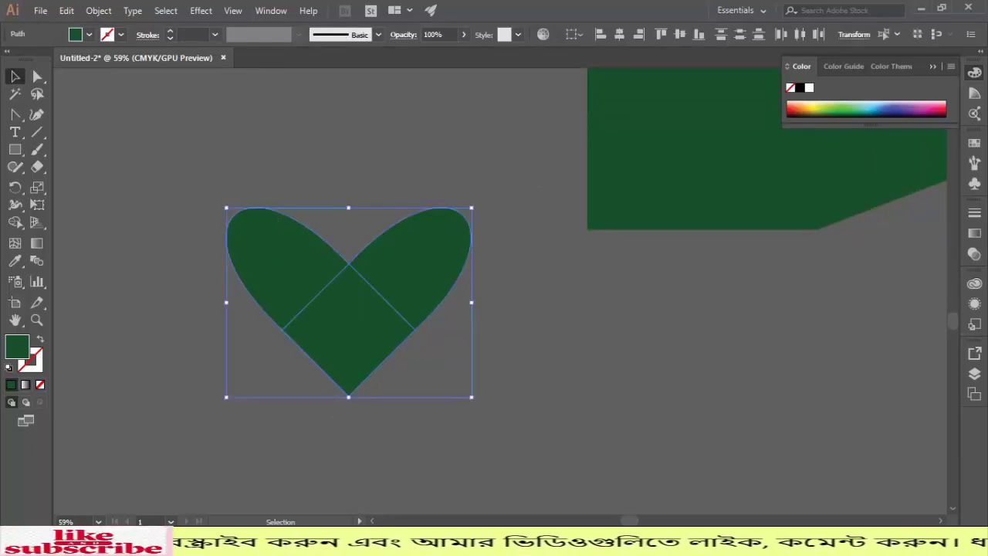
click(309, 139)
- Unite the two overlapping pieces into a single heart shape with the Pathfinder's Unite shape mode
click(272, 9)
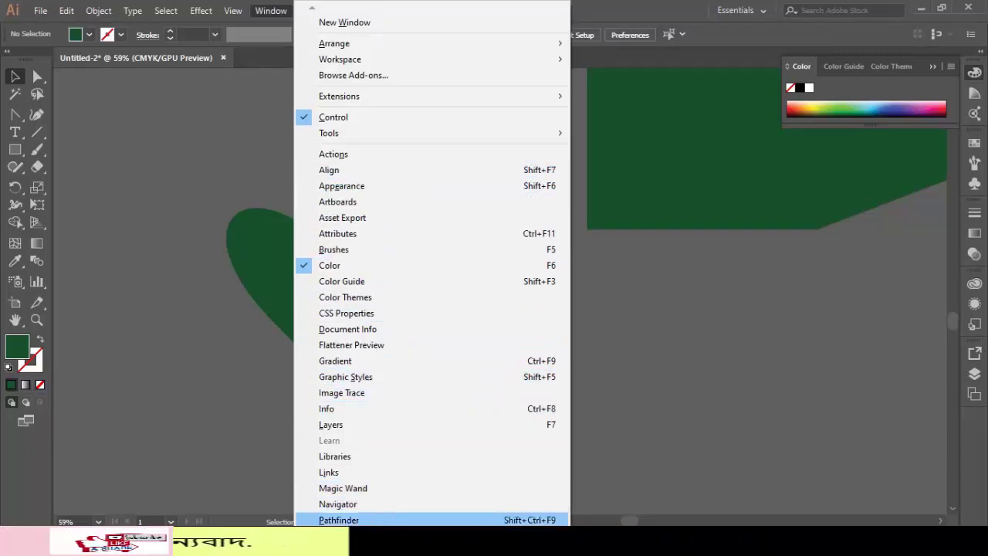
click(359, 519)
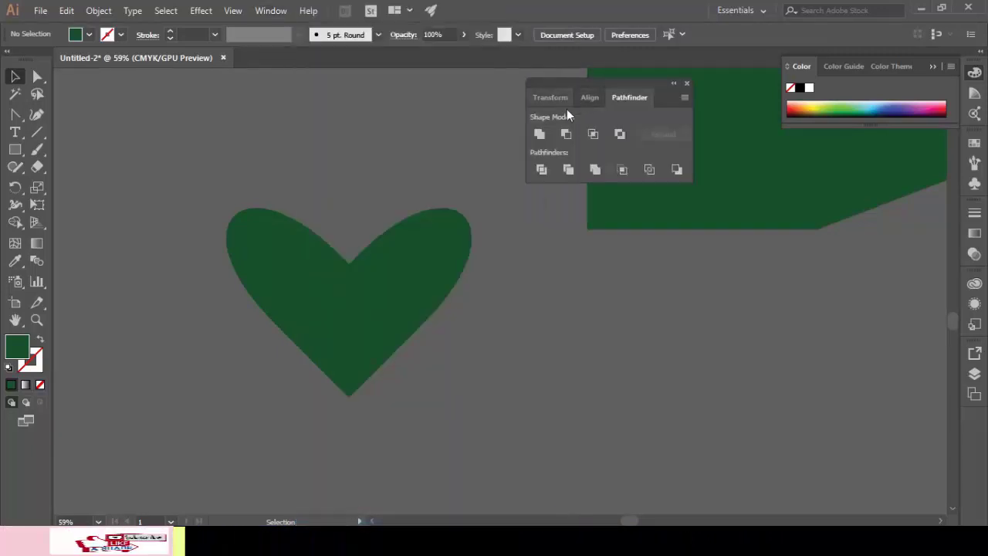
drag(455, 353, 478, 370)
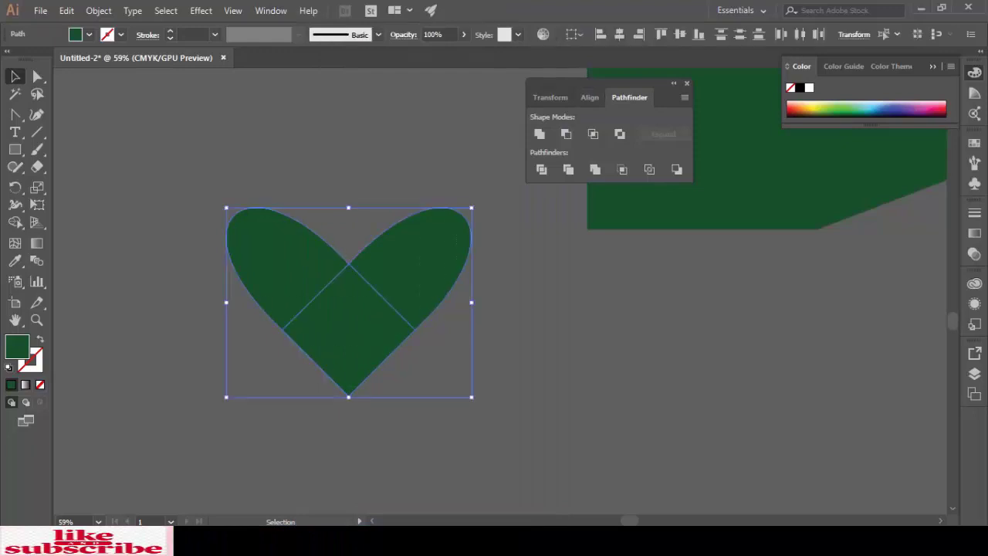
click(540, 135)
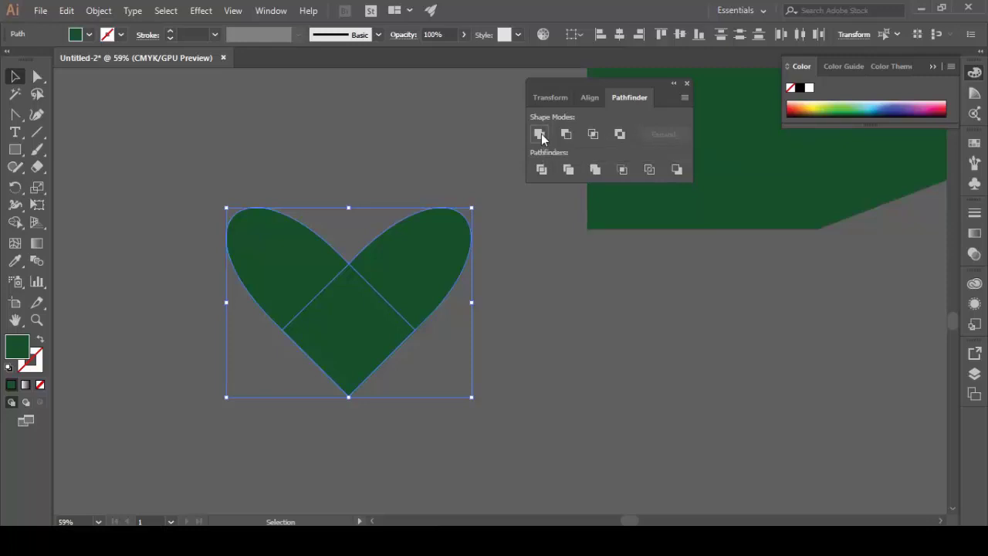
key(ctrl+shift+a)
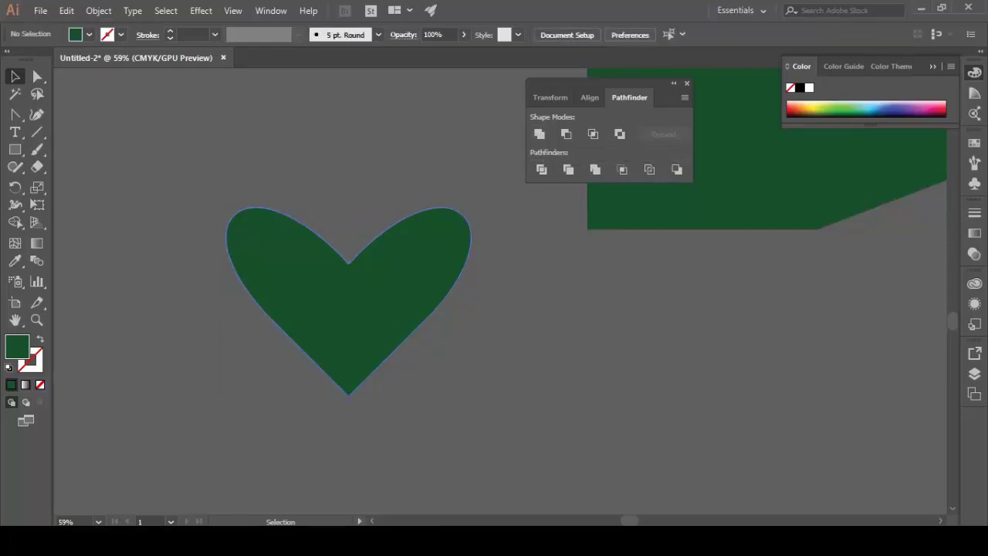
click(348, 308)
double_click(347, 309)
key(ctrl+shift+a)
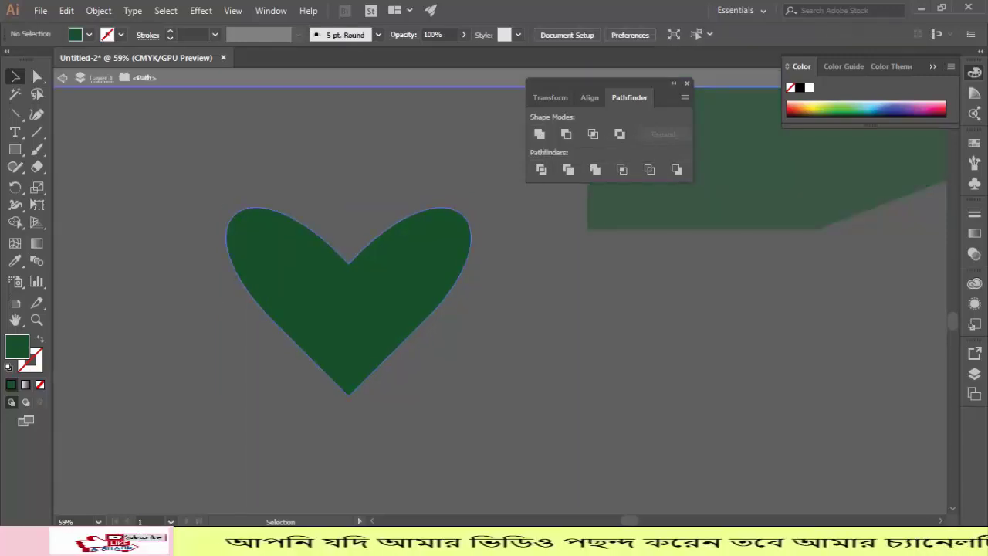
key(Escape)
- Move the united heart slightly up and to the left, and deselect it
drag(349, 304, 294, 278)
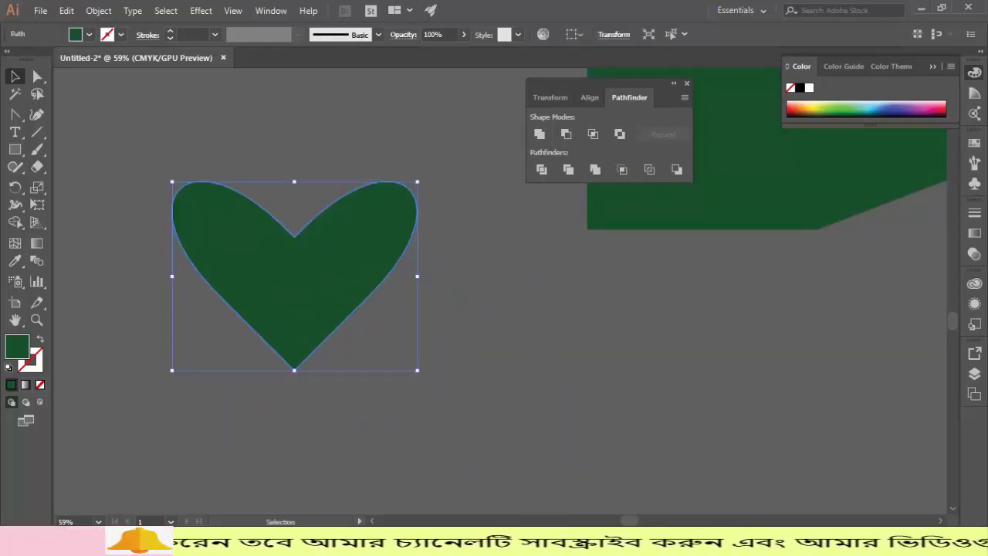
key(ctrl+shift+a)
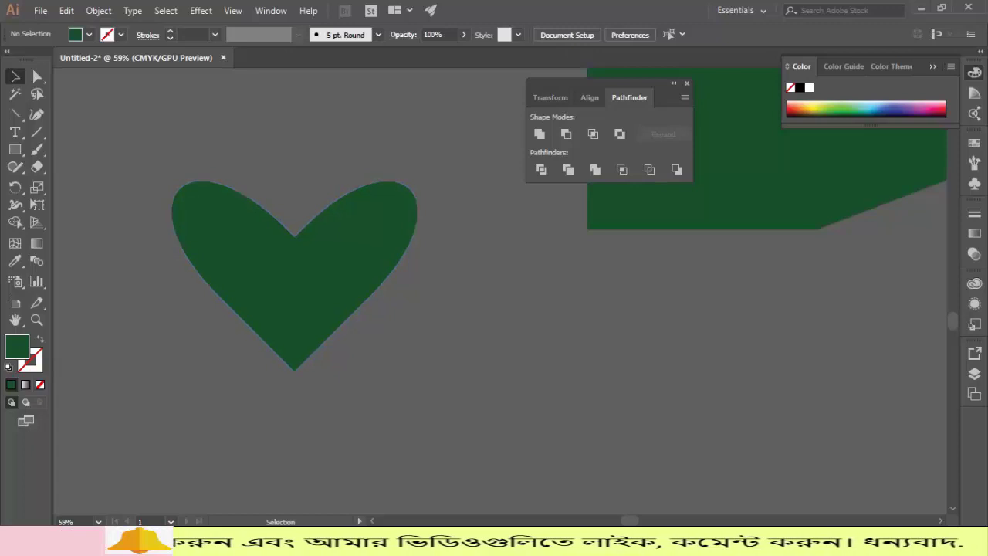
- Delete the united green heart from the canvas
click(23, 116)
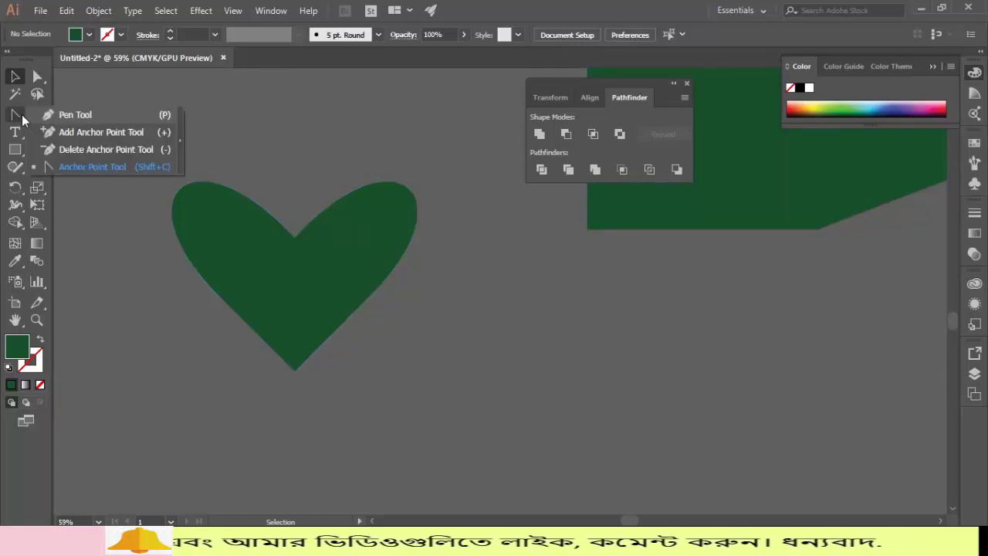
click(70, 114)
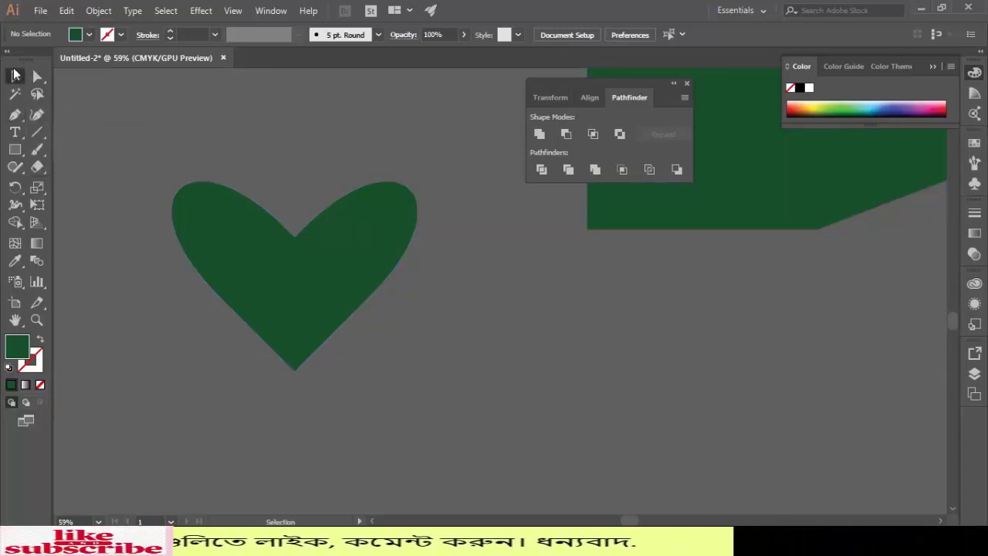
click(15, 75)
key(Delete)
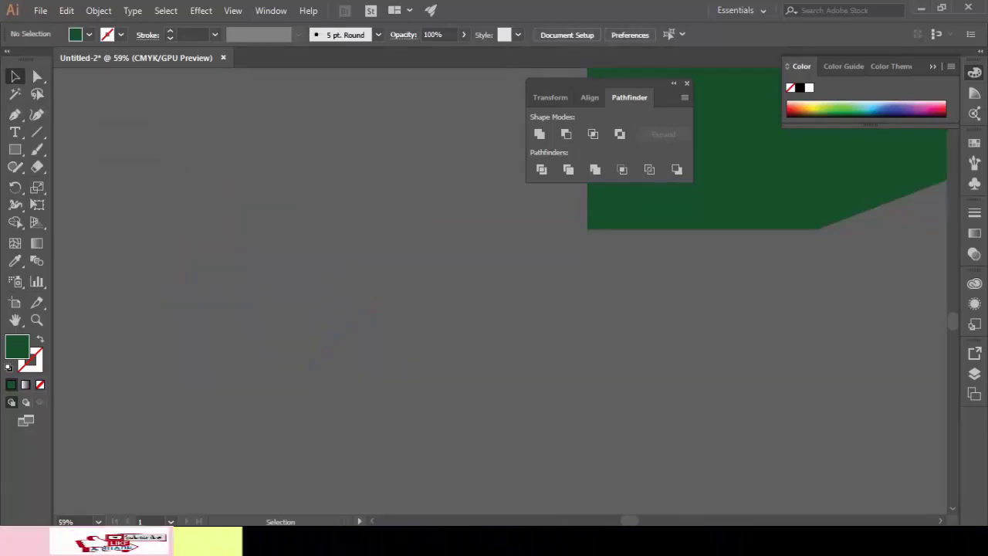
- Draw a large open spiral in the empty area beside the green shape with the Spiral tool
click(41, 137)
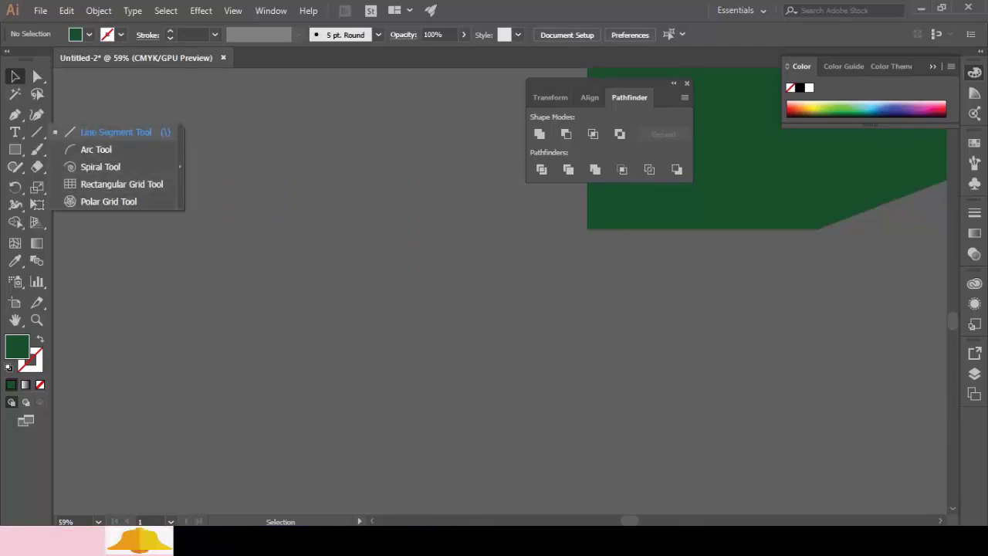
click(114, 166)
drag(193, 212, 317, 301)
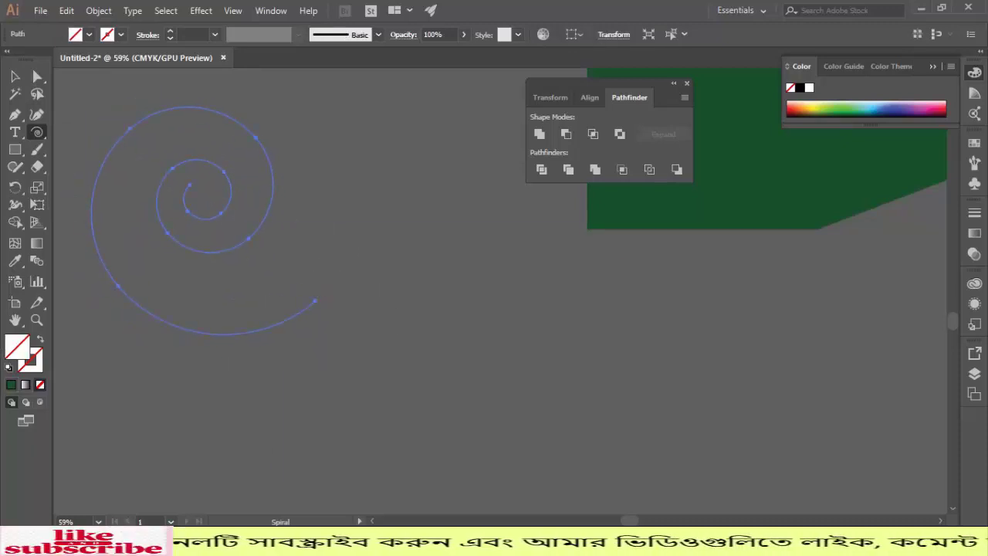
- Give the spiral a black (000000) stroke and deselect it
double_click(39, 357)
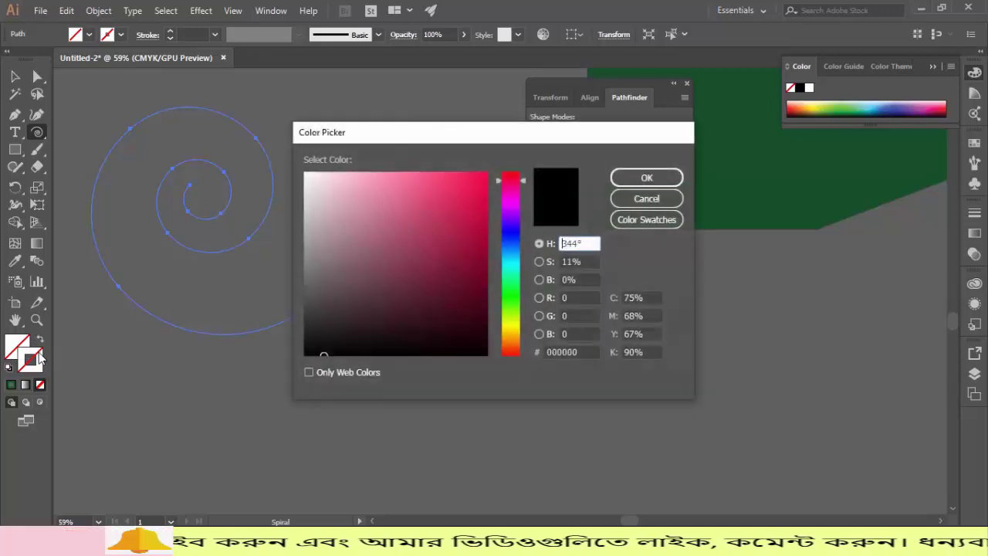
click(646, 178)
click(16, 77)
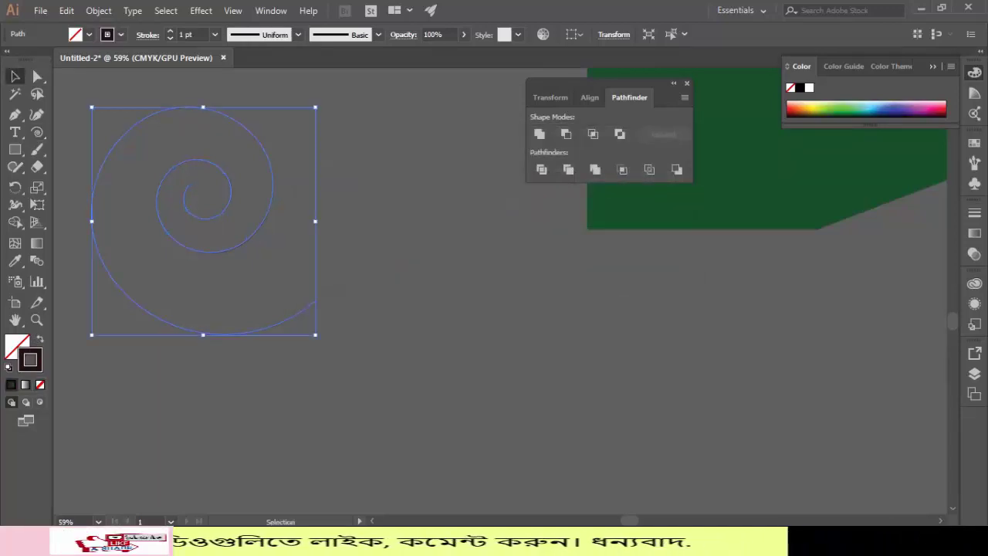
key(ctrl+shift+a)
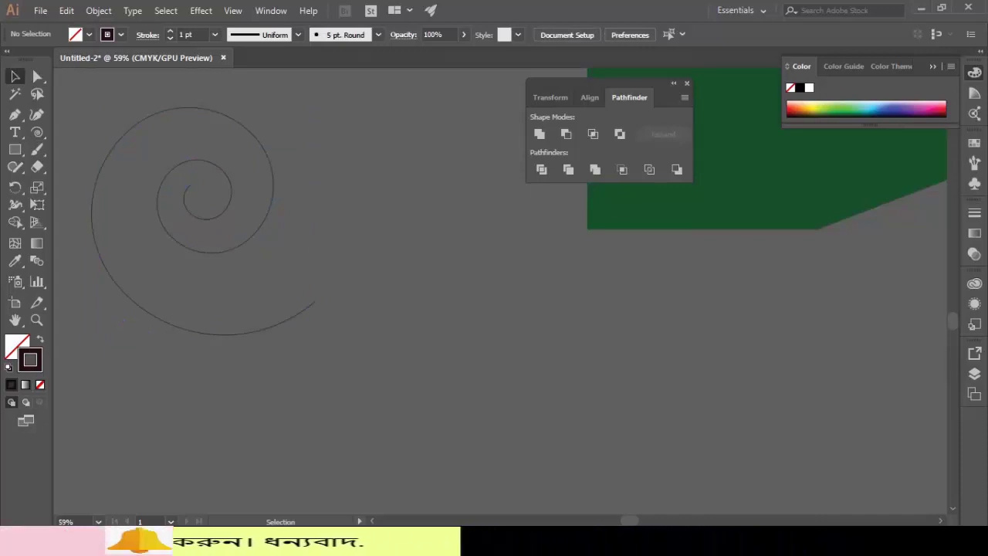
- Move the spiral slightly down and to the right, and leave it deselected outside isolation mode
click(242, 242)
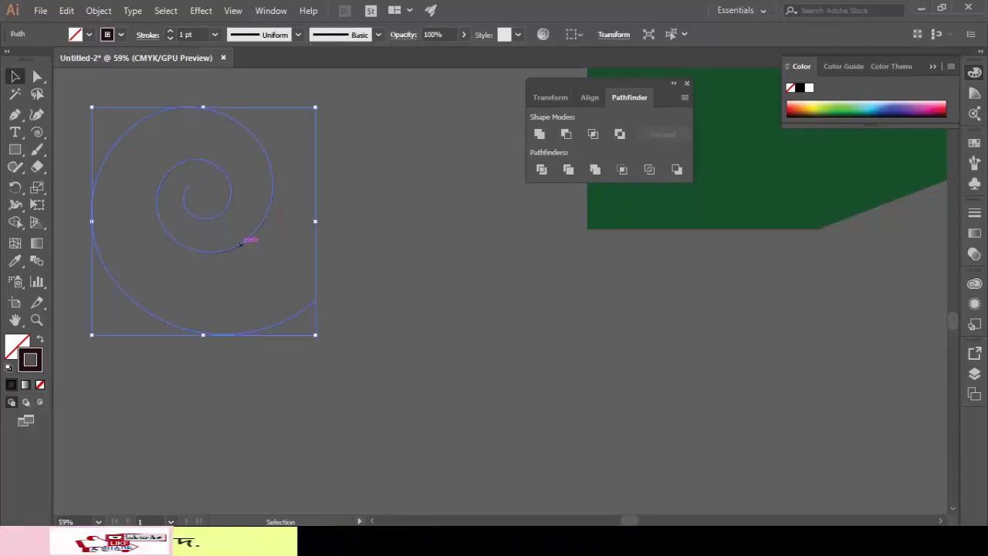
drag(244, 242, 266, 309)
double_click(265, 308)
key(ctrl+shift+a)
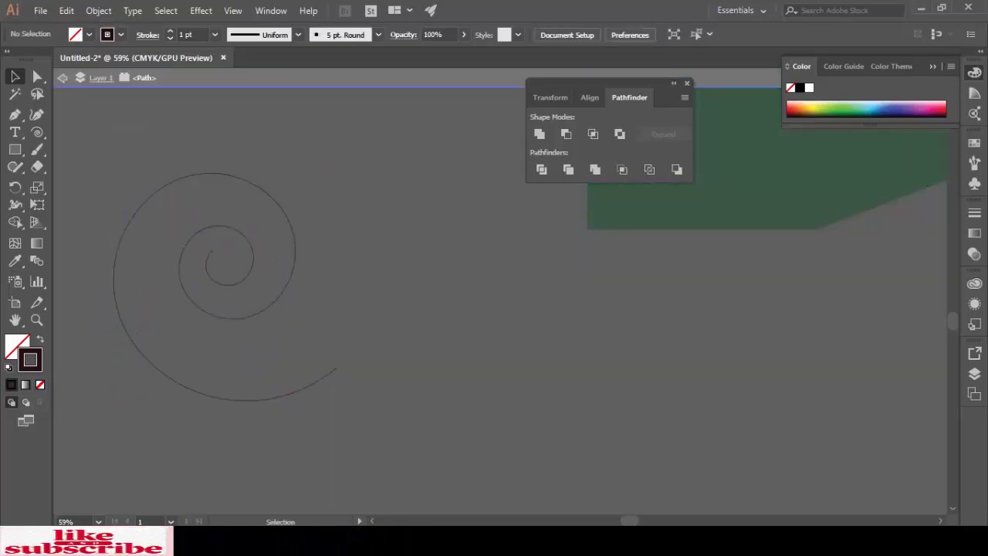
key(Escape)
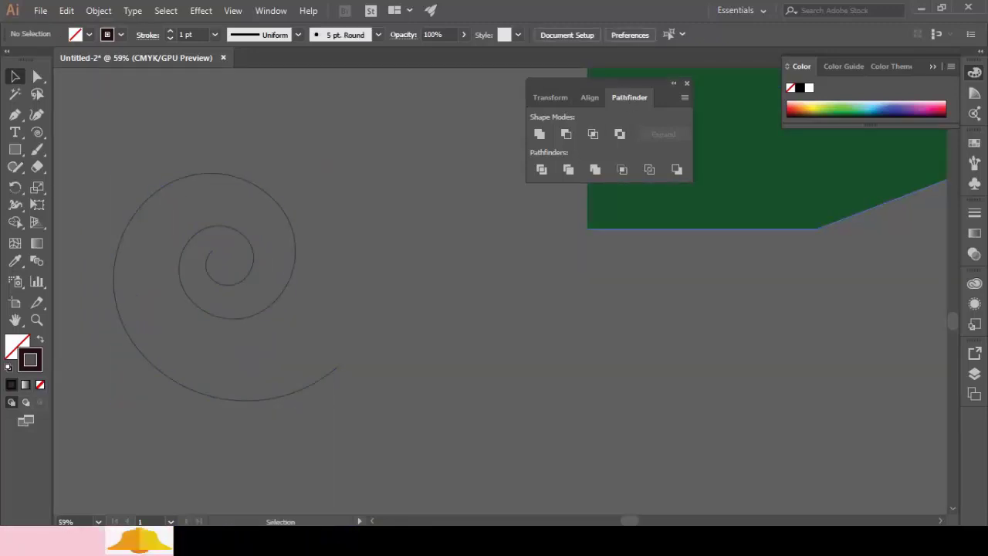
- Move the Pathfinder panel clear of the drawing area, select the spiral and open the Arrows_Special brush library
drag(640, 85, 784, 200)
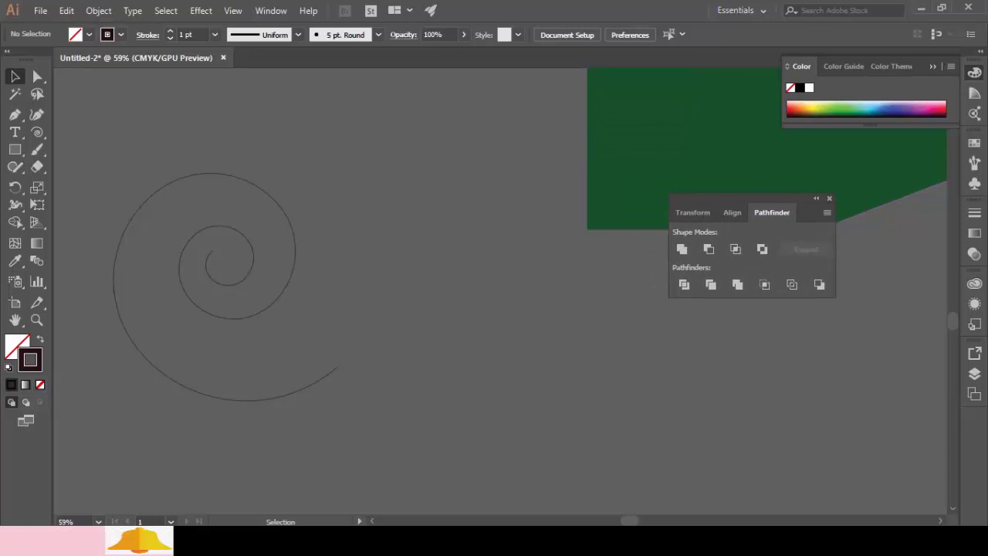
click(285, 285)
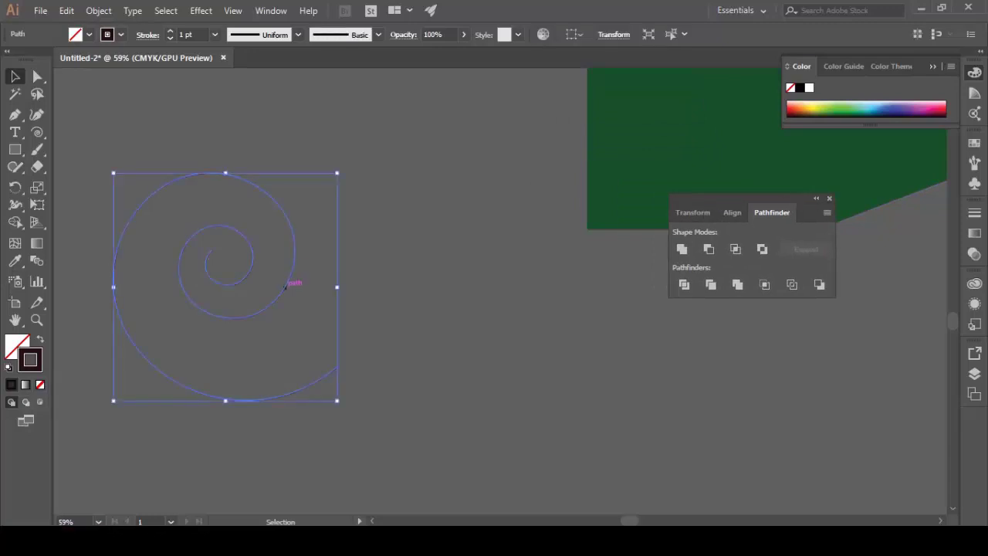
click(271, 11)
scroll(432, 266, down, 3)
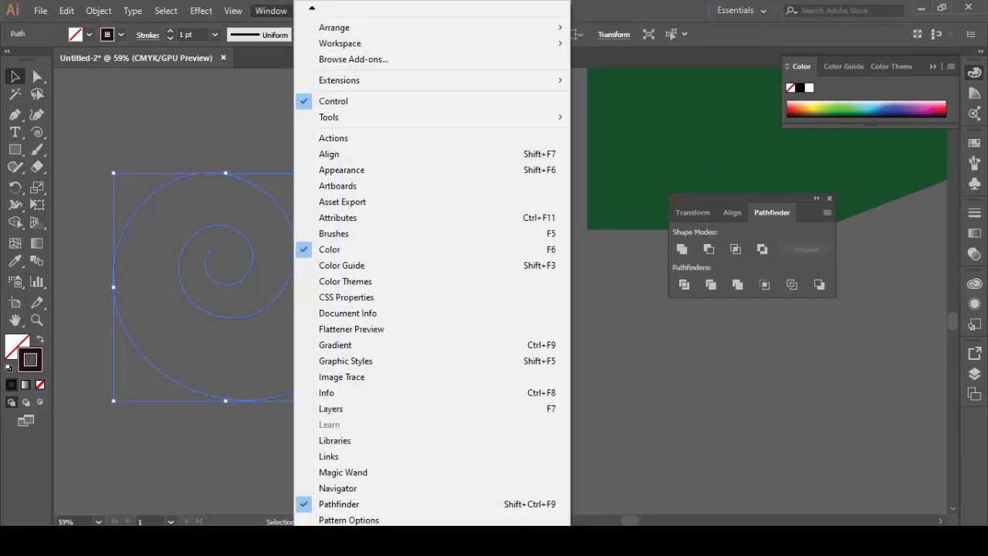
scroll(432, 266, down, 5)
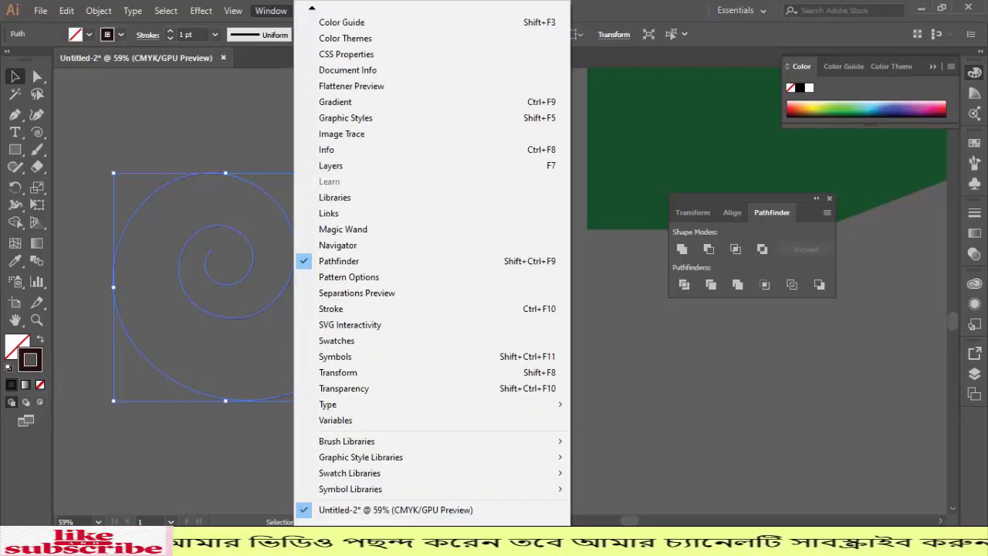
click(384, 445)
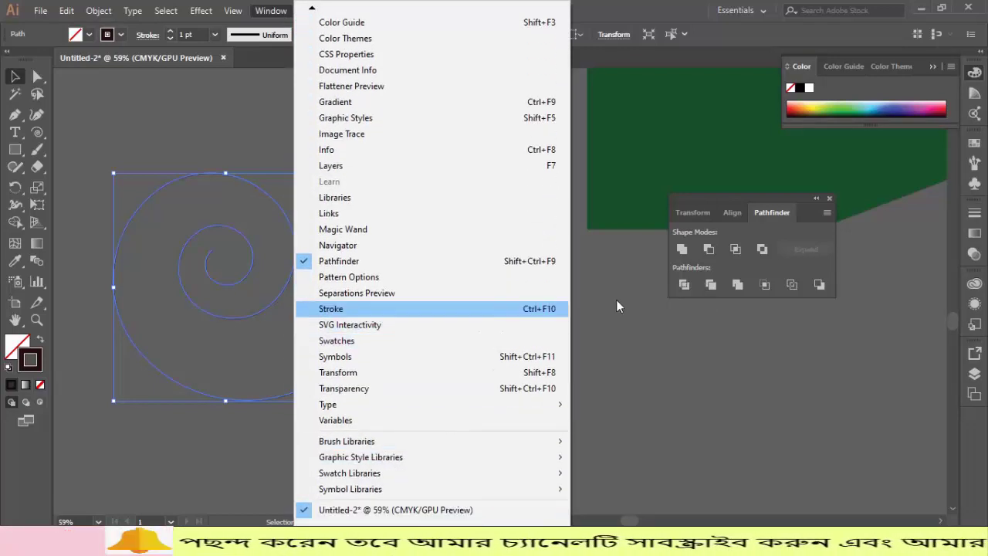
mouse_move(390, 444)
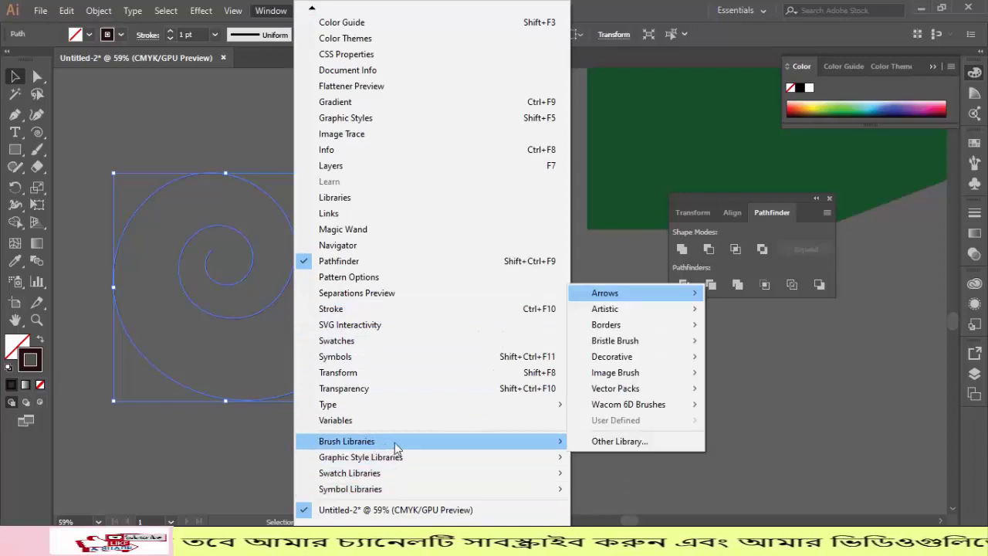
mouse_move(608, 295)
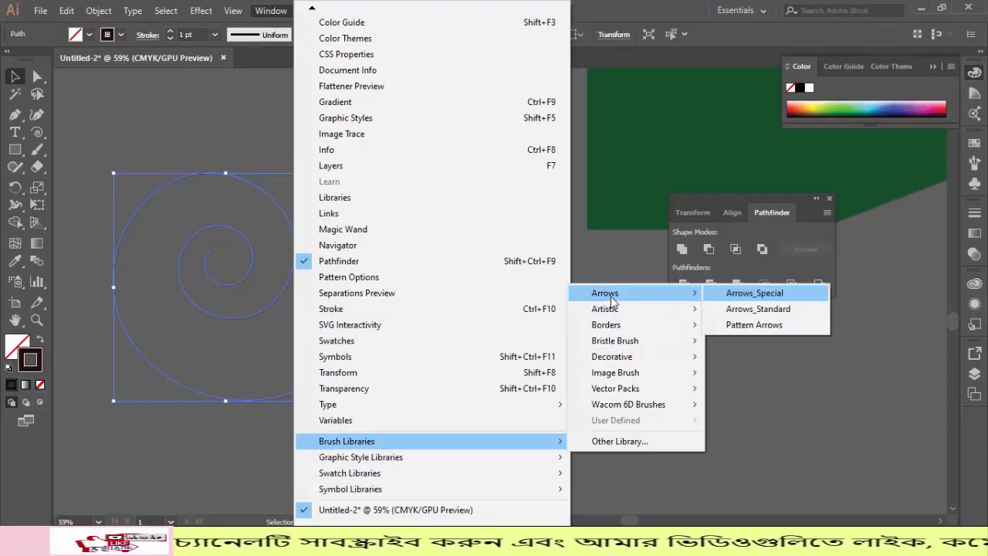
click(746, 292)
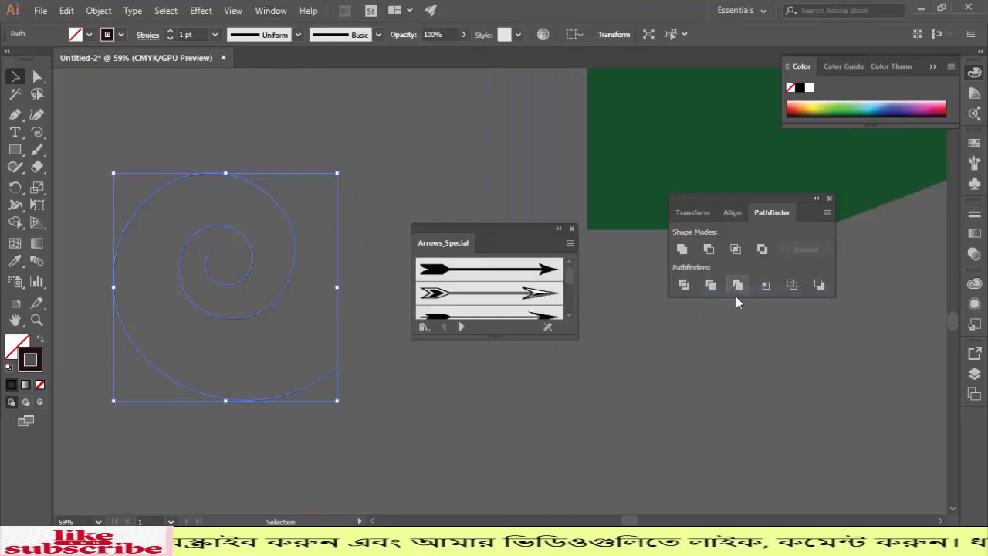
- Browse through the arrow, artistic, border and bristle brush libraries up to Decorative_Banners and Seals
click(459, 326)
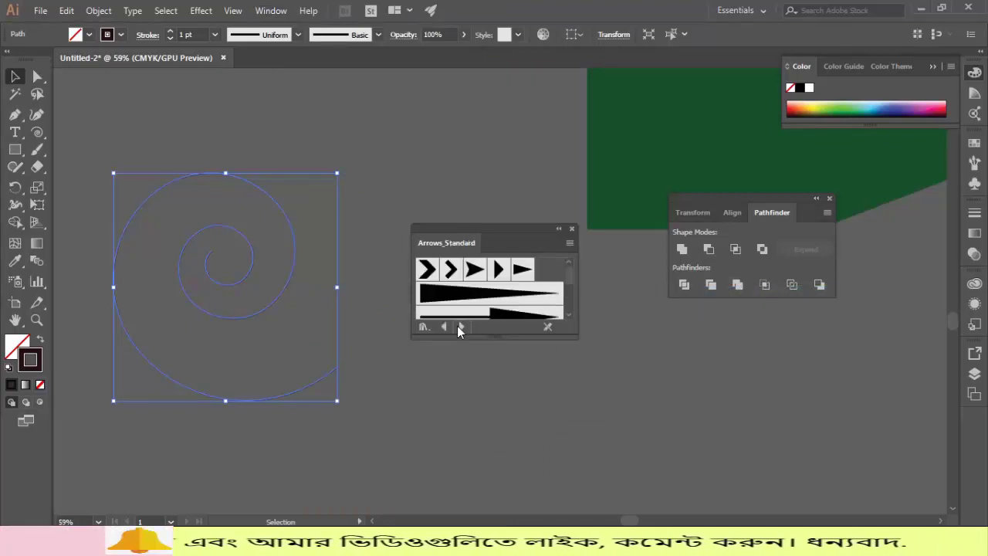
click(459, 326)
click(459, 326)
click(459, 326)
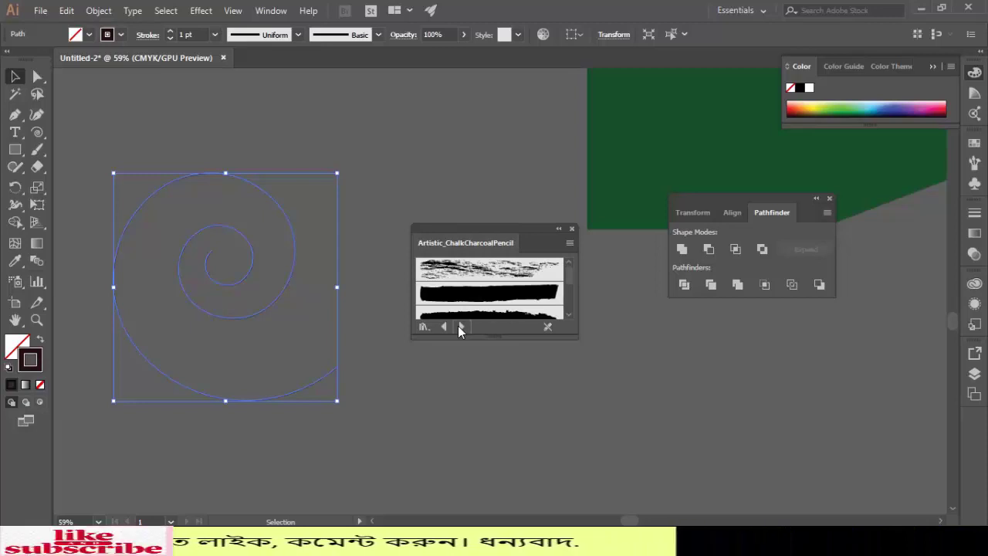
click(459, 327)
click(459, 326)
click(458, 326)
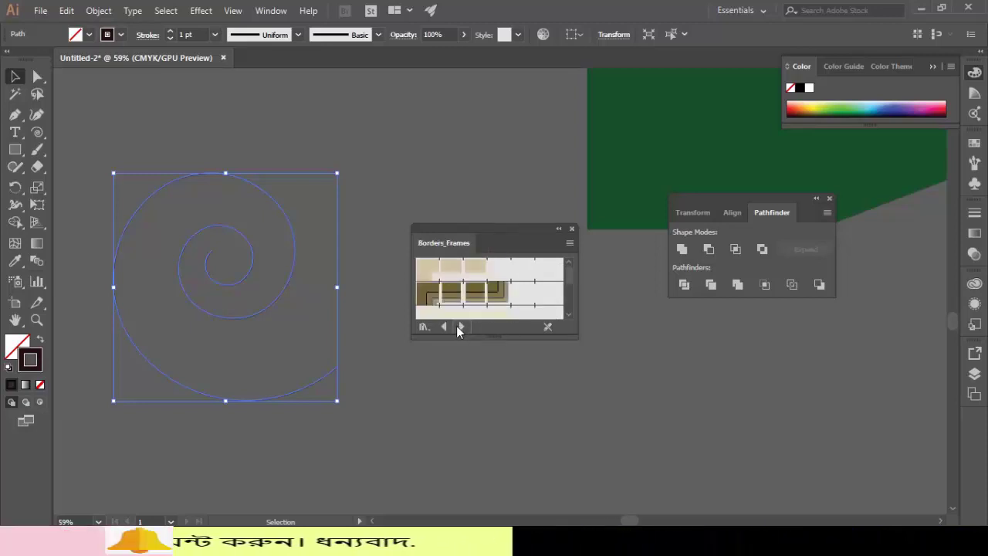
click(456, 326)
click(456, 326)
click(456, 326)
click(456, 325)
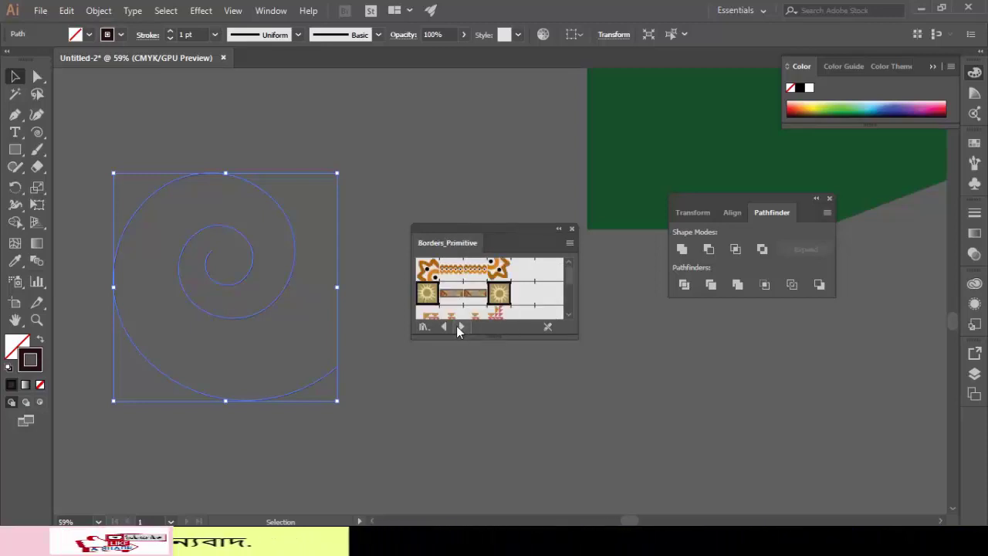
click(456, 326)
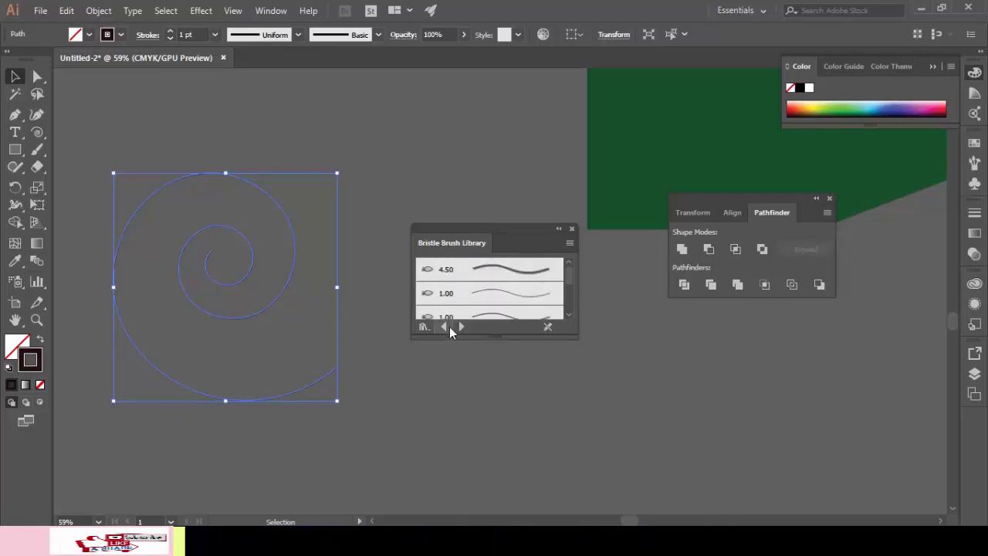
click(461, 326)
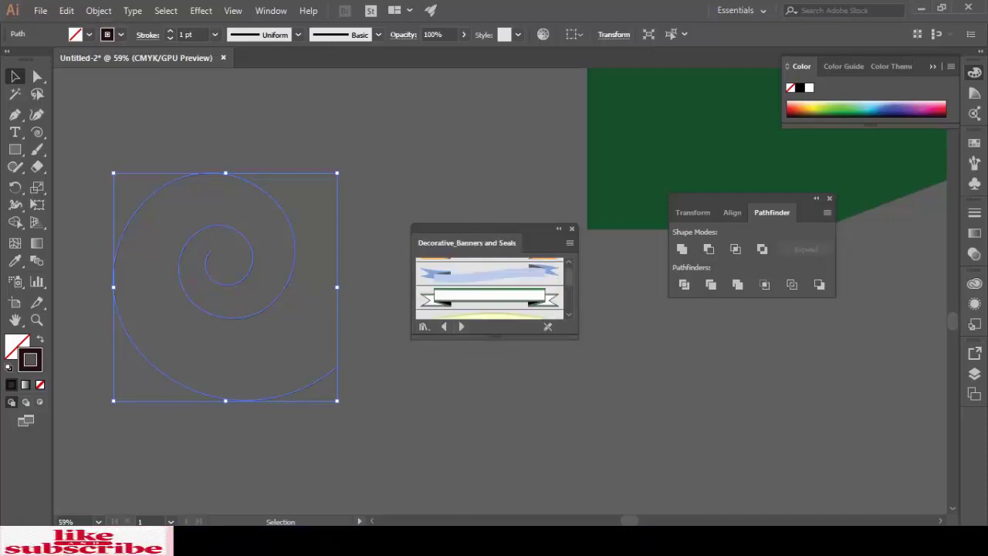
- Try the outlined Banner 16 brush on the spiral's stroke, and undo it
scroll(490, 286, down, 3)
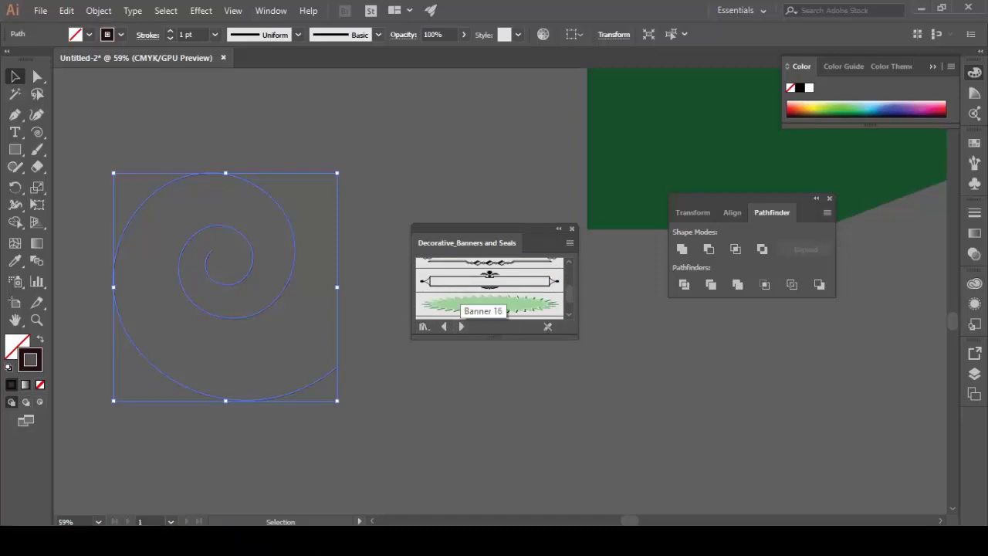
click(489, 305)
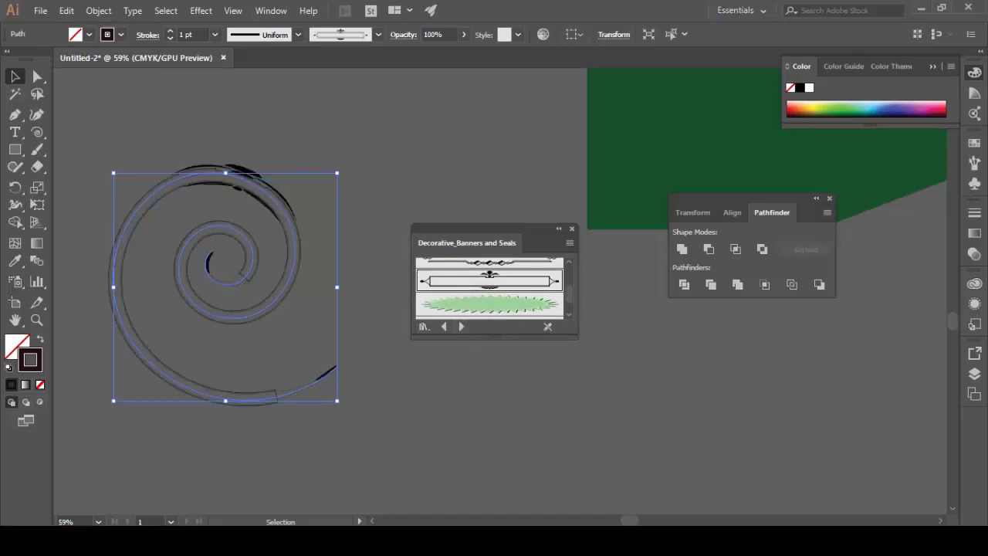
key(ctrl+shift+a)
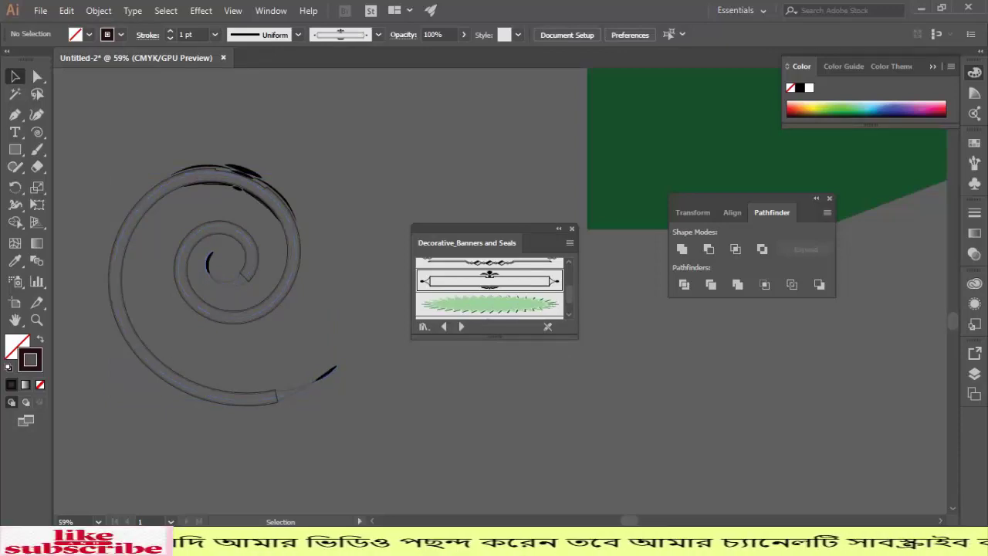
key(ctrl+z)
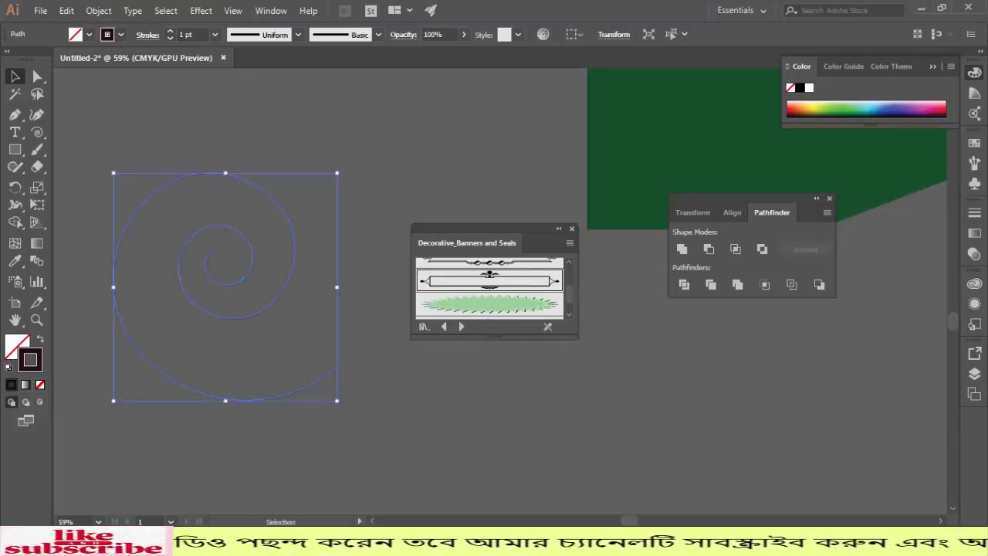
- Continue browsing past the Decorative_Banners and Seals brushes for another brush for the spiral
click(461, 325)
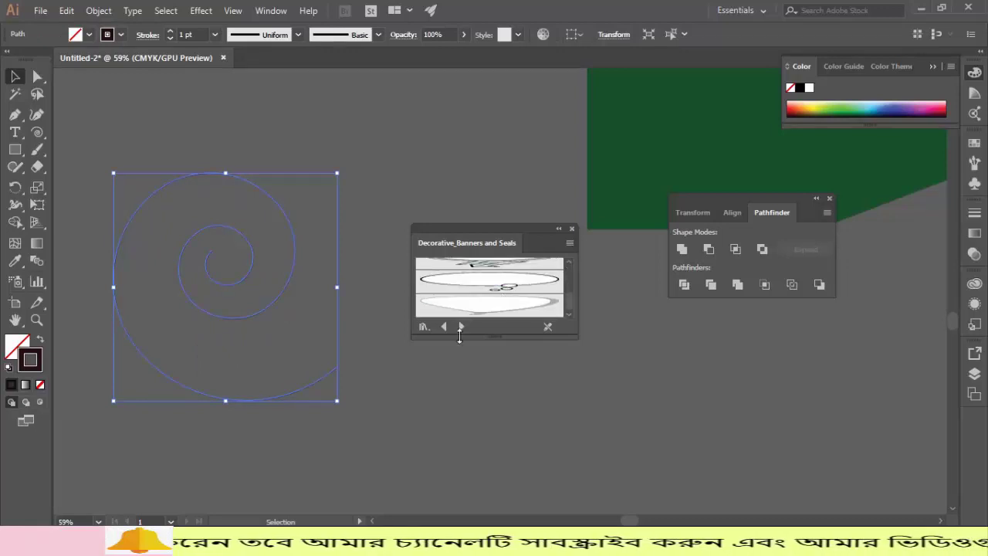
- Browse forward through the brush libraries from Decorative_Banners and Seals to 6d Art Pen Brushes
click(463, 328)
click(463, 328)
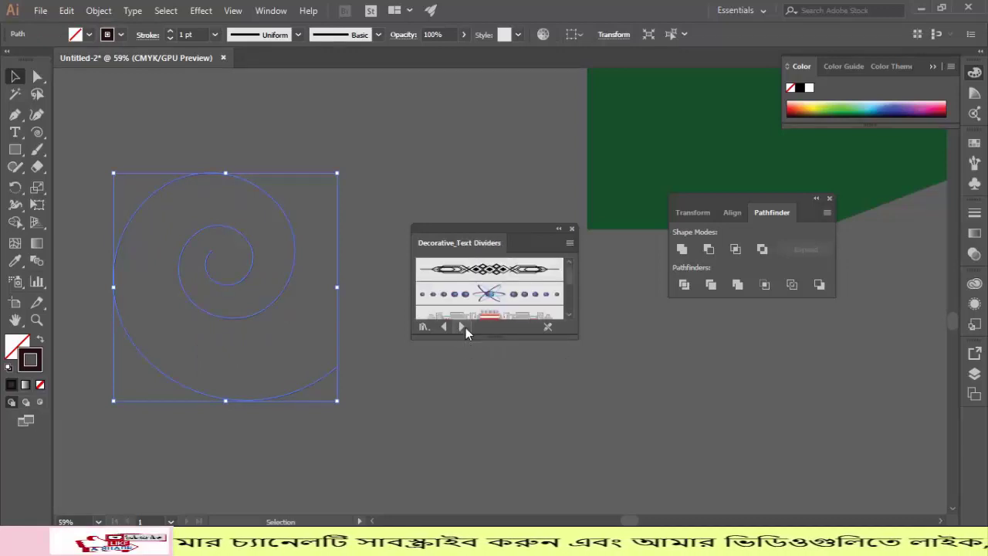
click(464, 327)
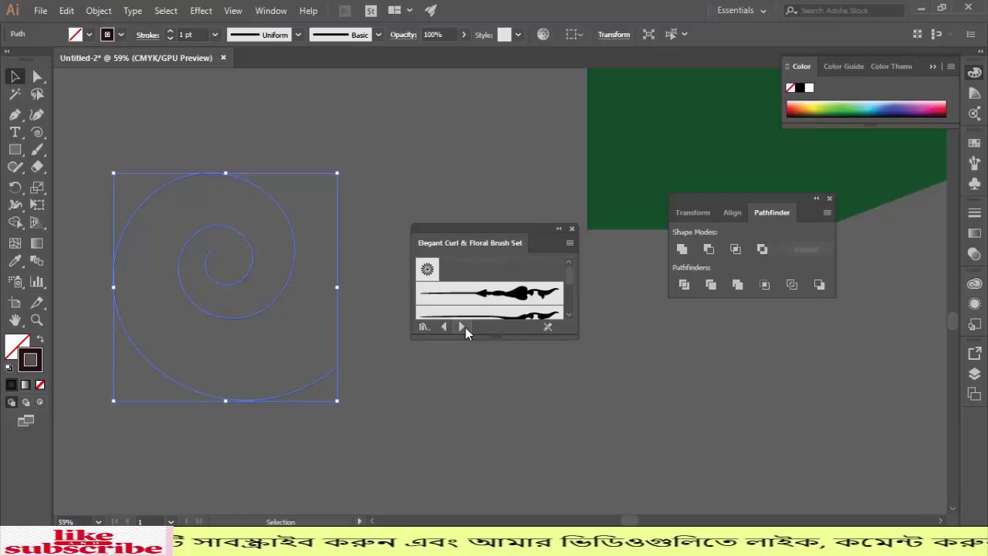
click(463, 328)
click(463, 328)
click(464, 327)
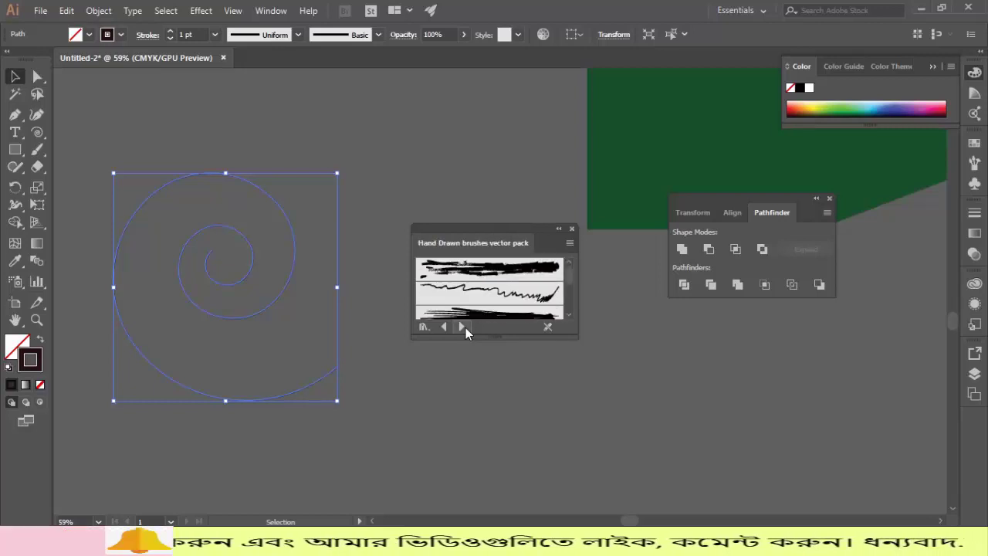
click(463, 327)
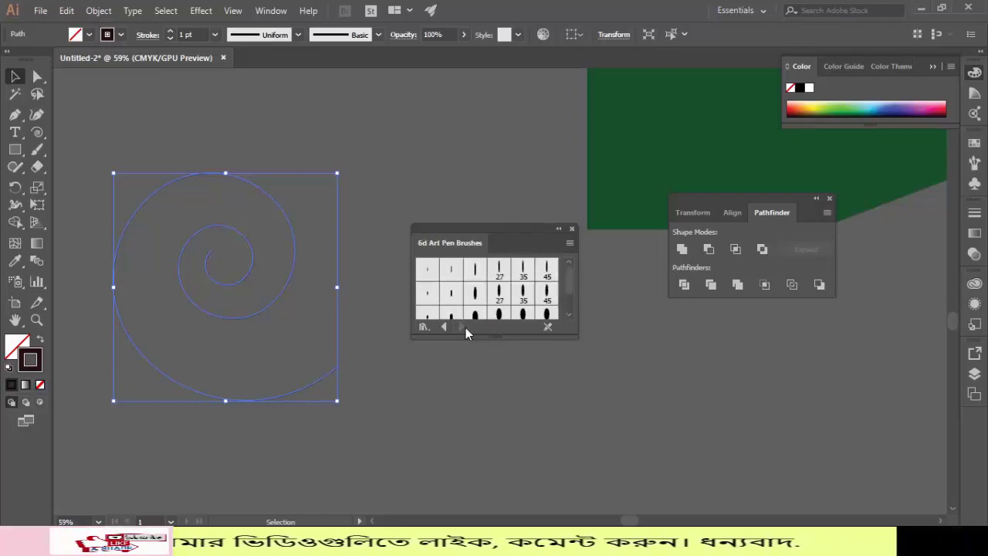
- Open the Grunge brushes vector pack from the Vector Packs brush libraries
click(269, 10)
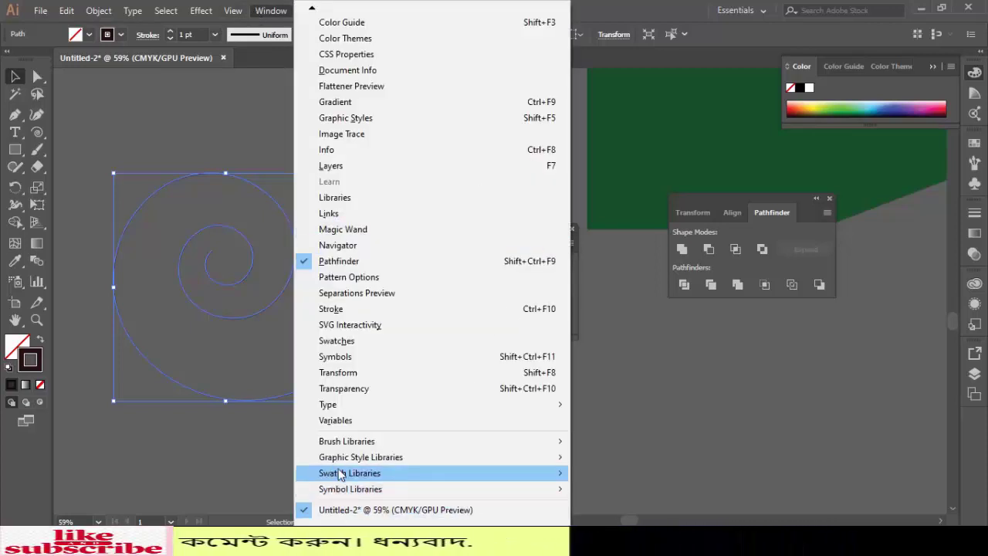
mouse_move(346, 473)
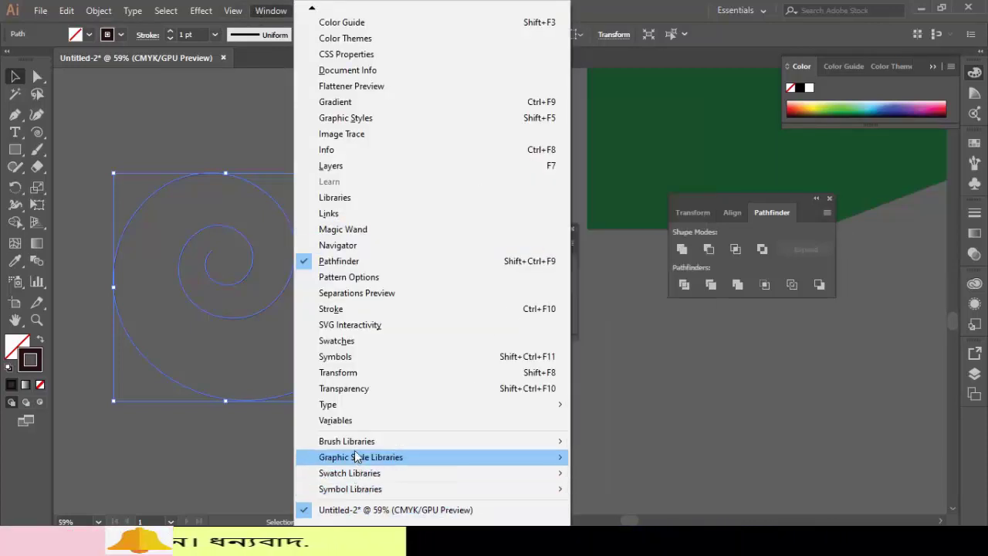
mouse_move(356, 447)
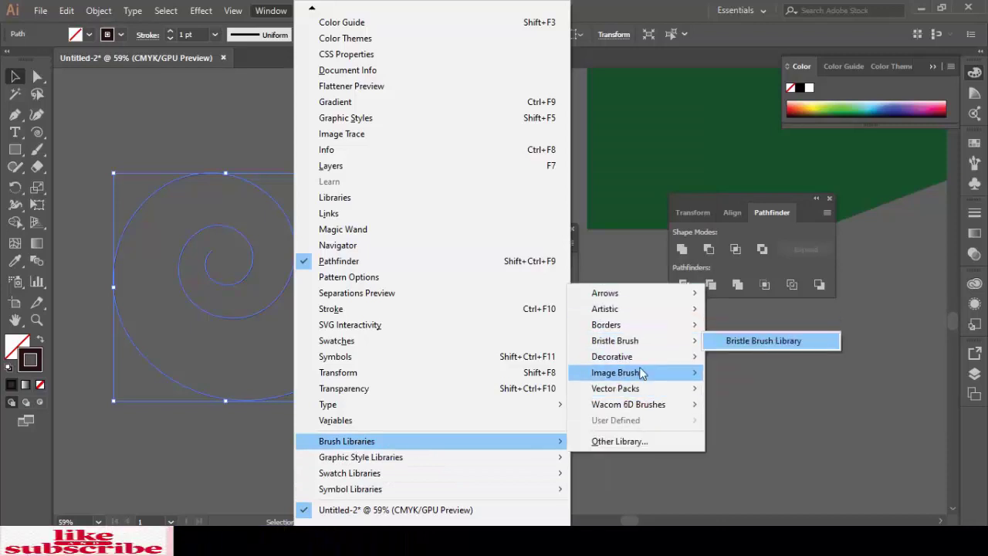
mouse_move(640, 378)
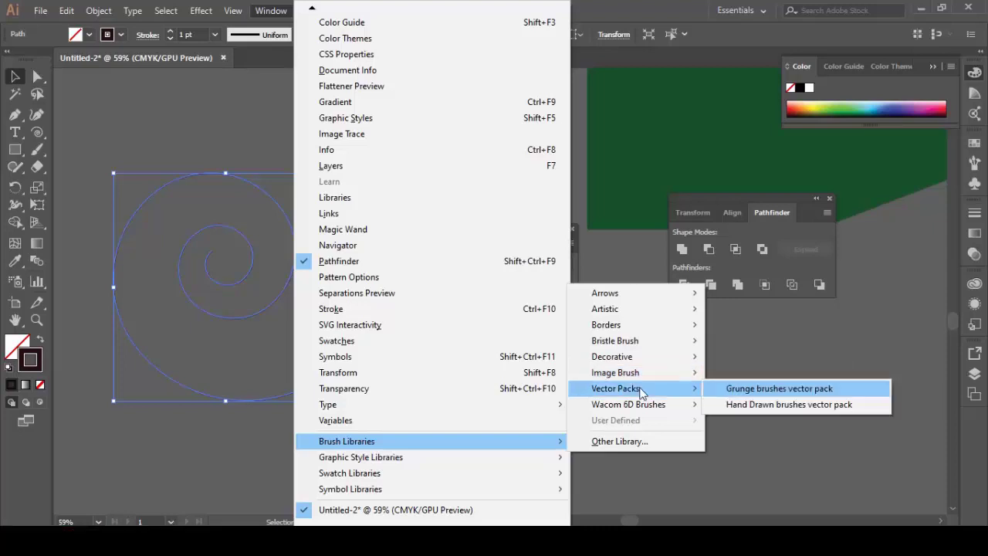
click(719, 388)
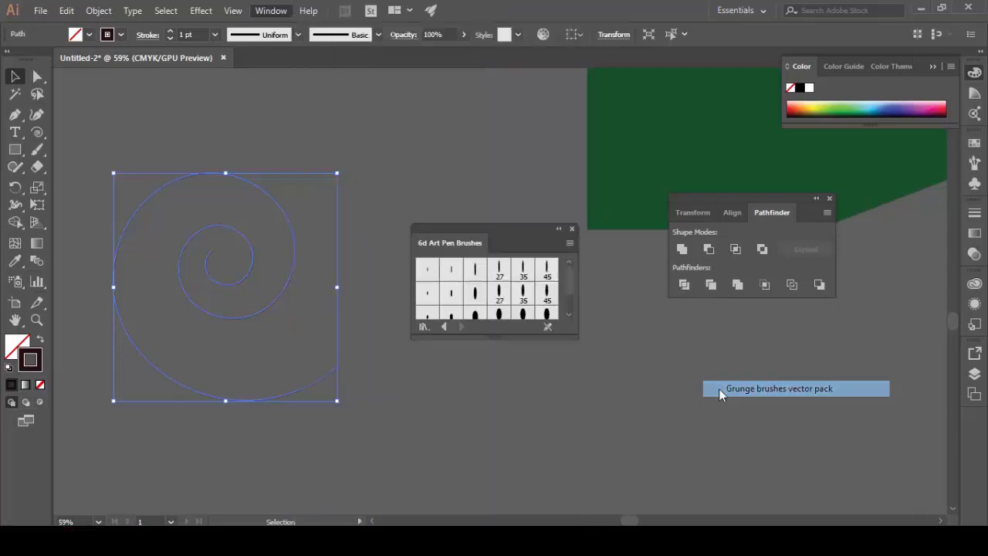
- Browse backward through the brush libraries to Arrows_Special, and from 6d Art Pen Brushes back to the Hand Drawn brushes vector pack
click(467, 325)
click(445, 327)
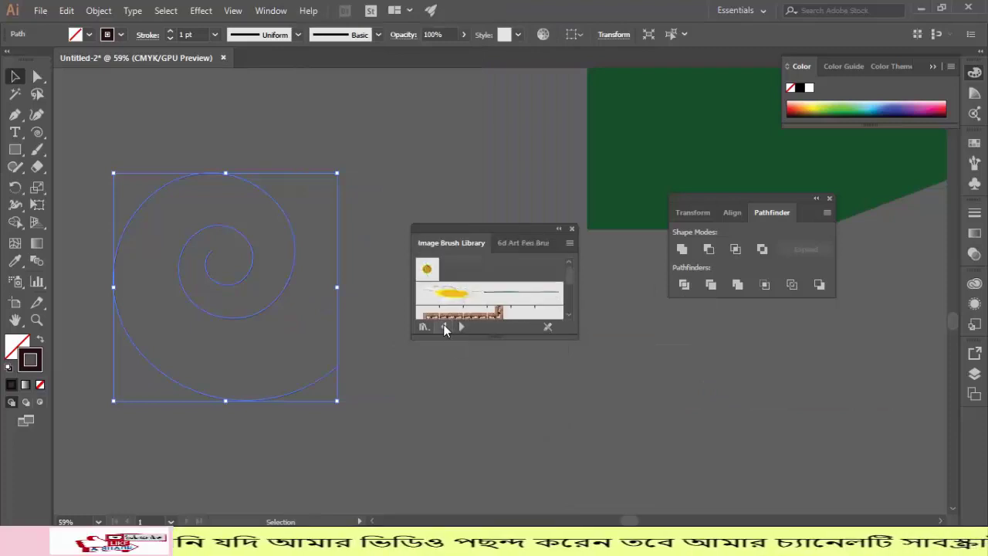
click(444, 327)
click(445, 326)
click(444, 327)
click(444, 326)
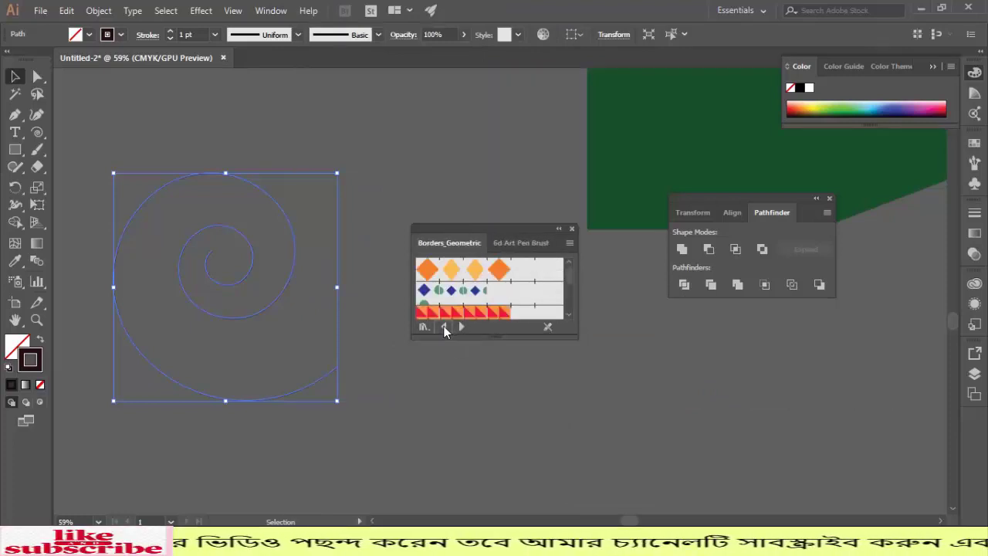
click(444, 327)
click(445, 327)
click(445, 326)
click(444, 327)
click(444, 326)
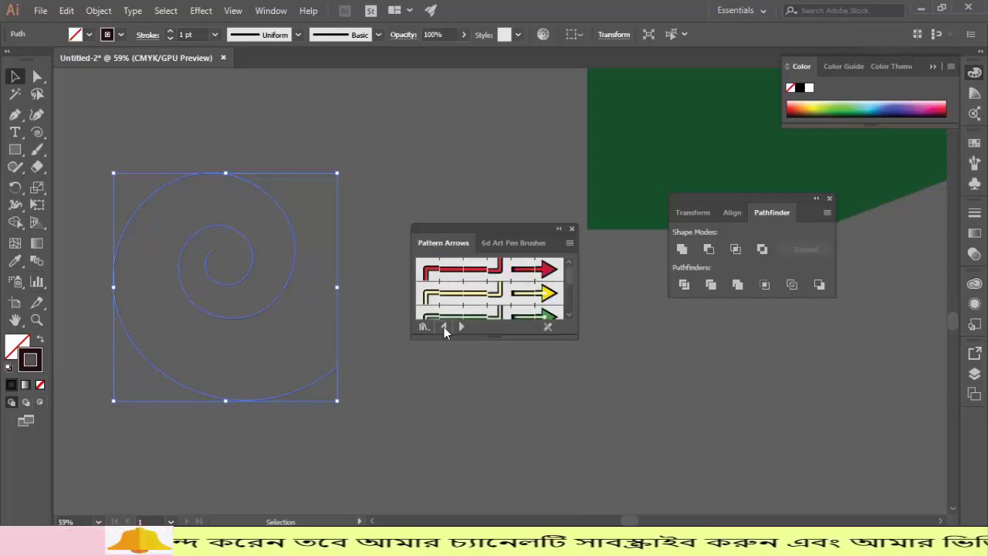
click(444, 326)
click(444, 326)
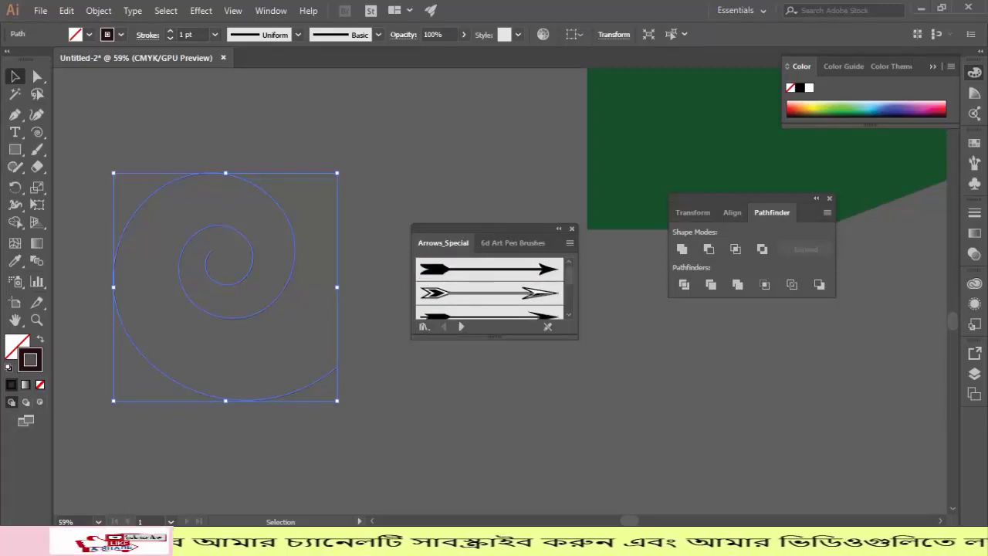
click(506, 246)
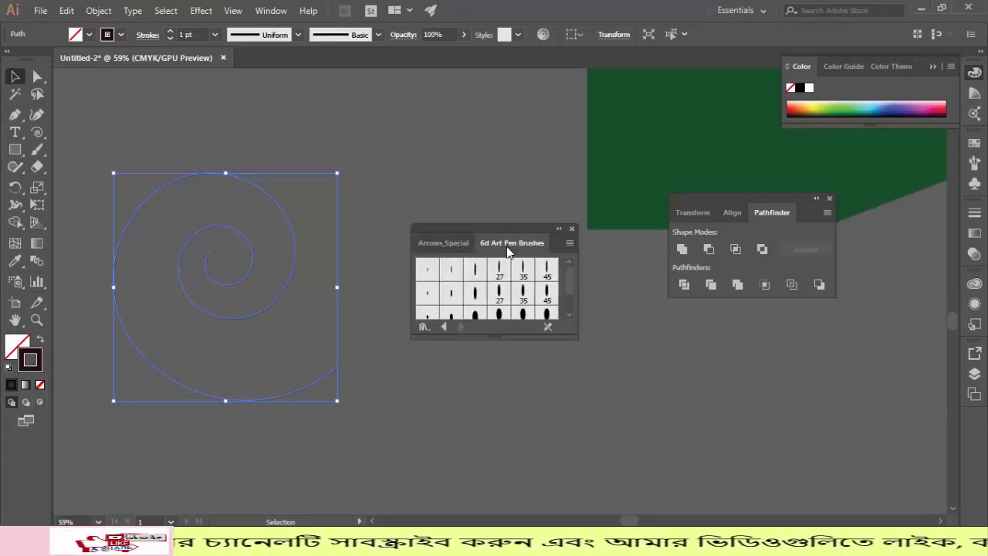
click(445, 327)
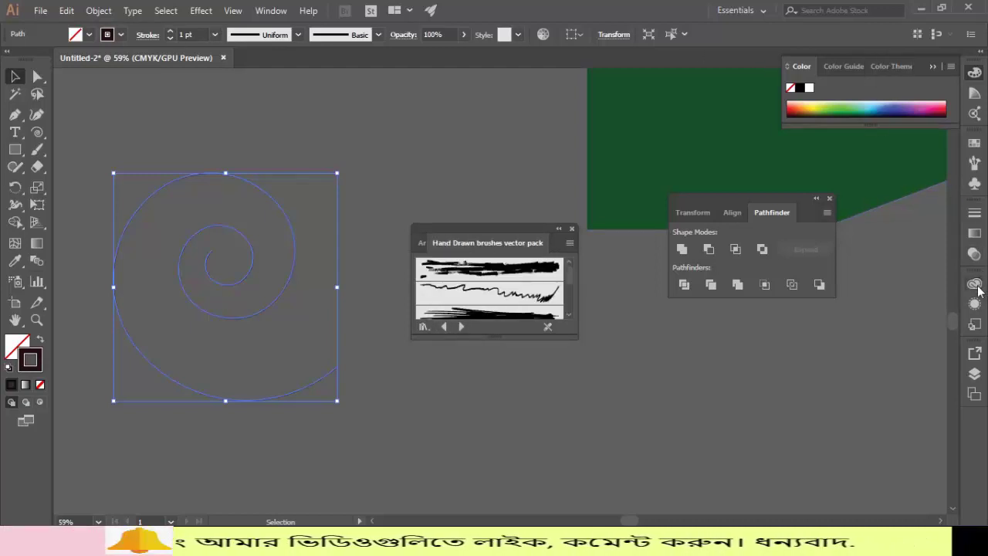
- Apply the 6.00 bristle brush from the document's brushes to the spiral path and deselect it
click(975, 166)
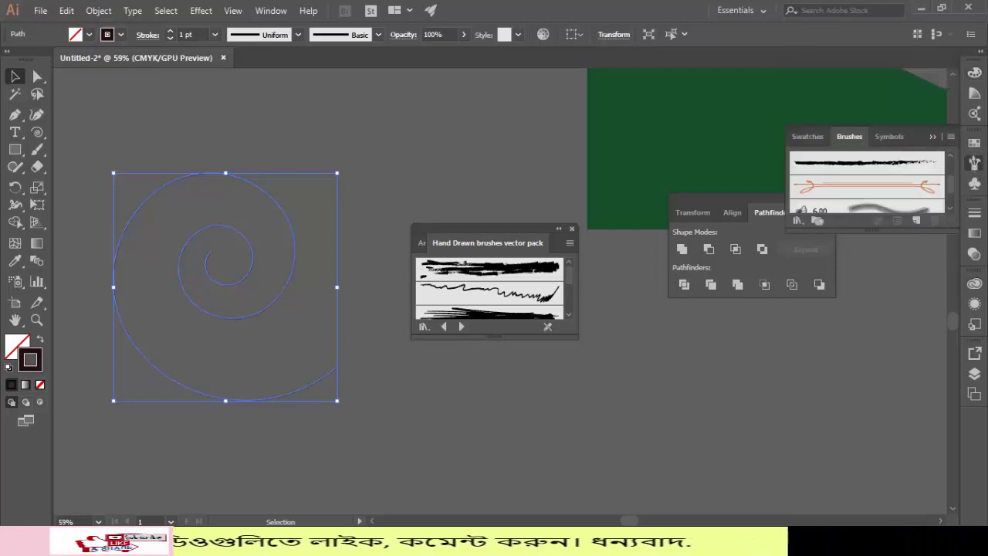
scroll(867, 182, down, 1)
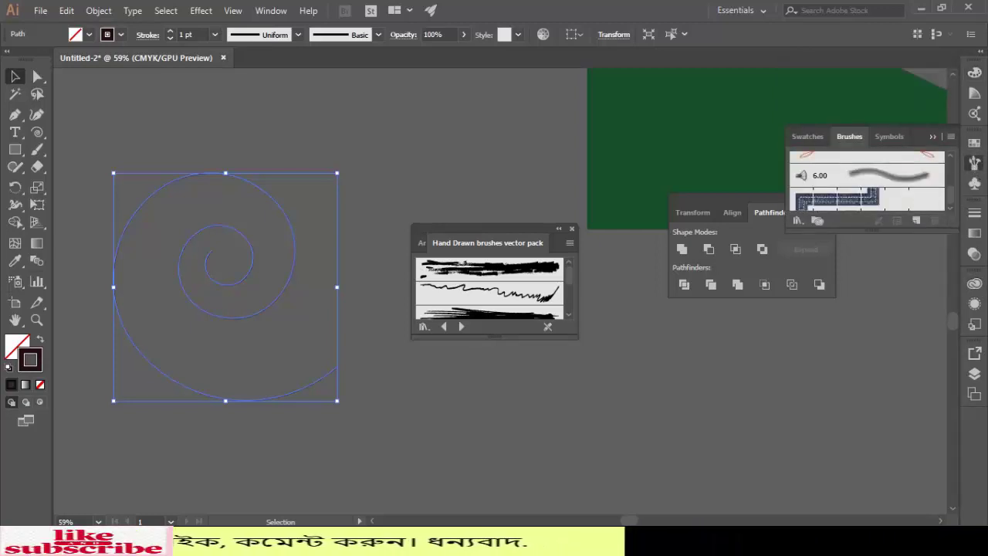
click(867, 176)
key(ctrl+shift+a)
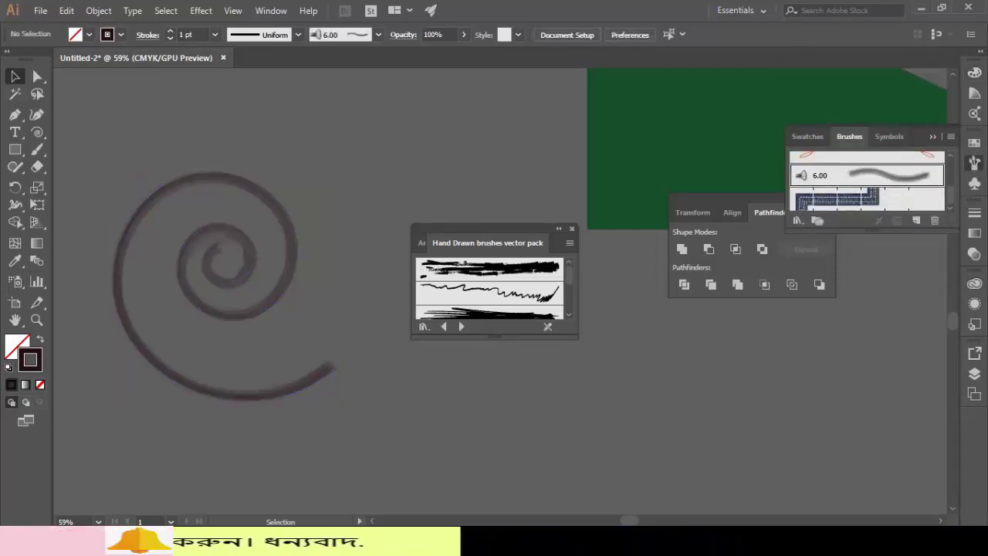
- Reselect the spiral, replace its bristle brush with the rough black charcoal-like brush below Basic, and deselect it
click(294, 392)
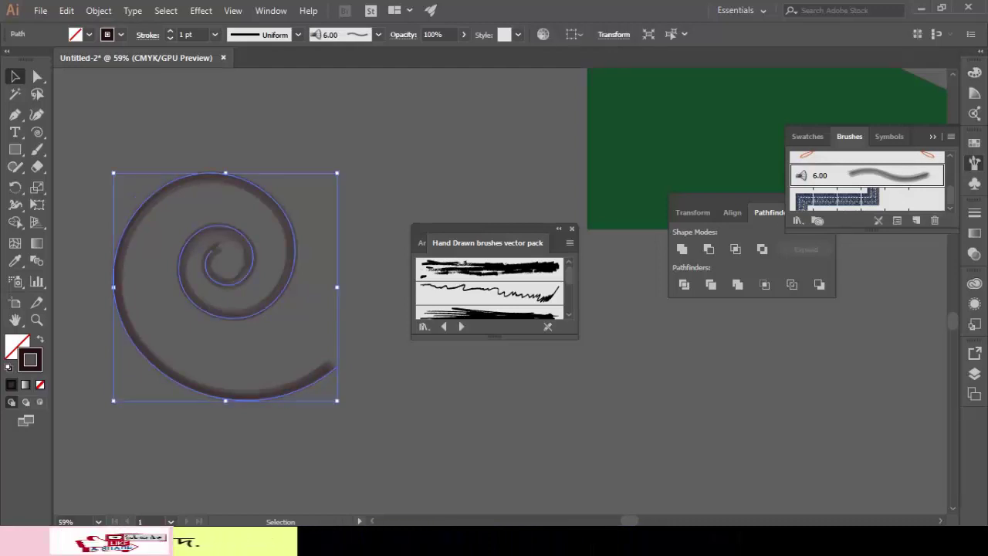
scroll(867, 182, up, 3)
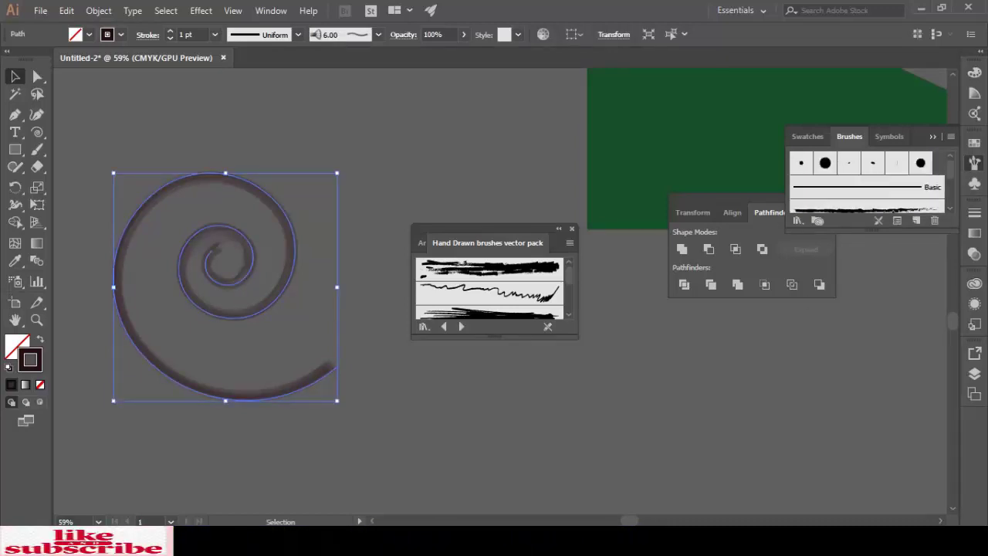
click(878, 221)
key(ctrl+shift+a)
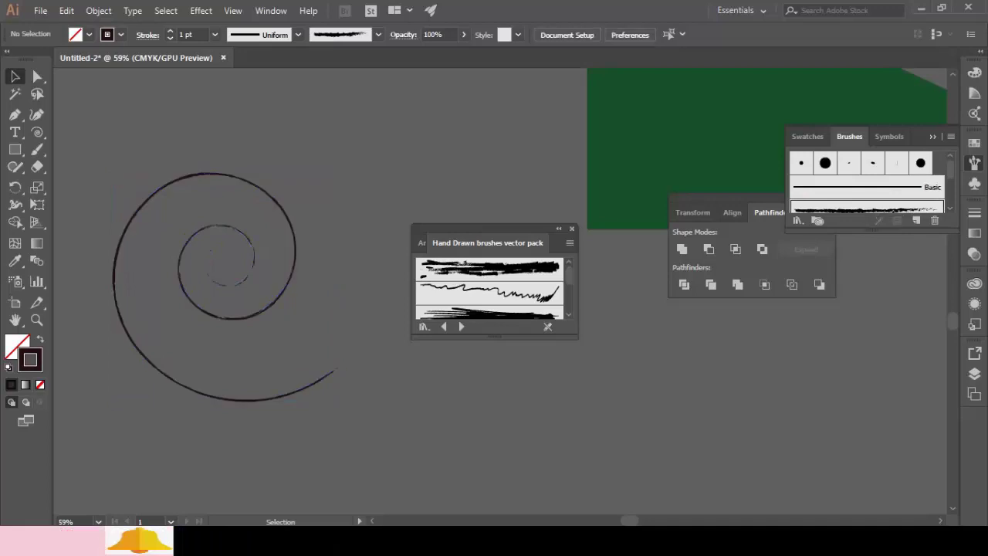
- Select the spiral, load the Decorative_Text Dividers brush library, and enlarge the library display to examine its divider brushes
click(241, 399)
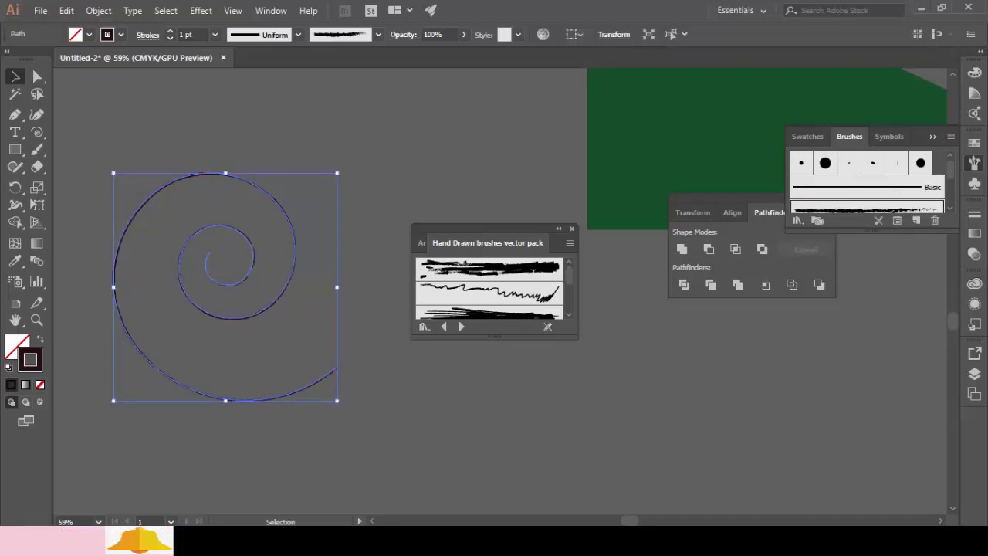
click(459, 327)
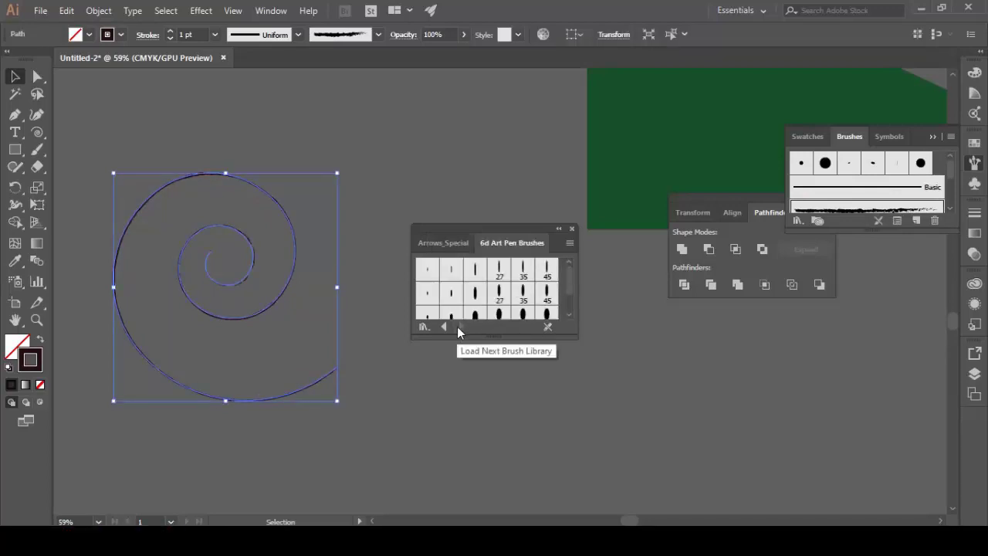
click(444, 326)
click(443, 327)
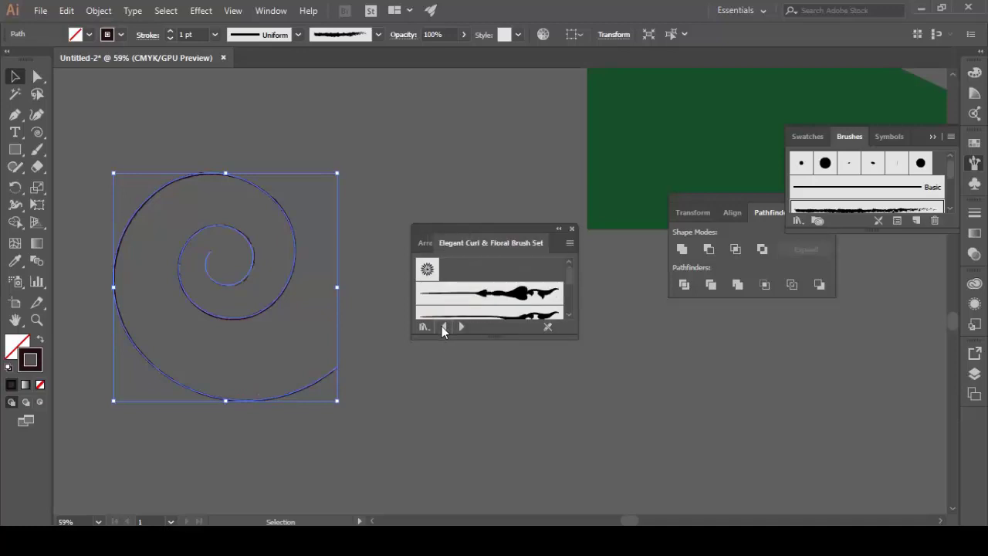
click(443, 327)
scroll(494, 294, down, 1)
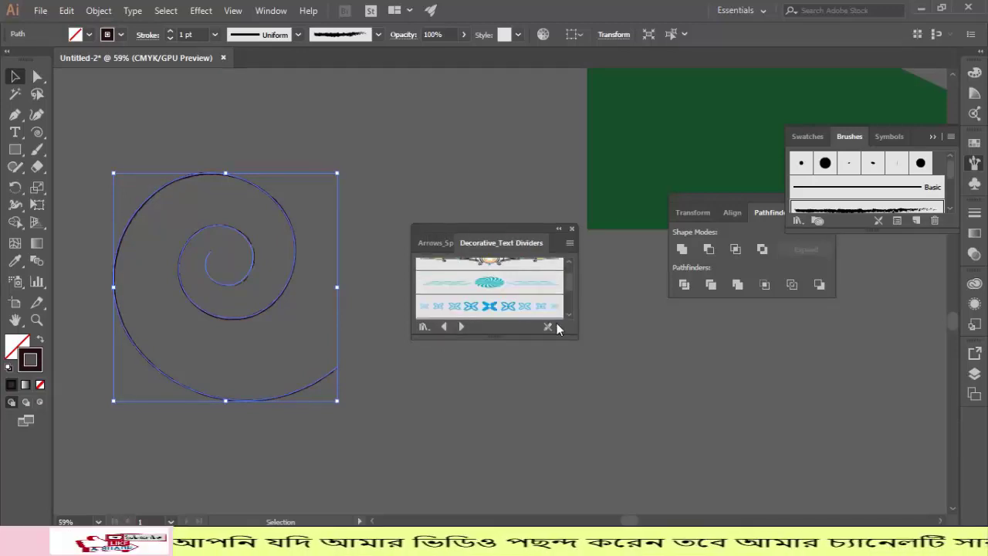
drag(576, 338, 655, 508)
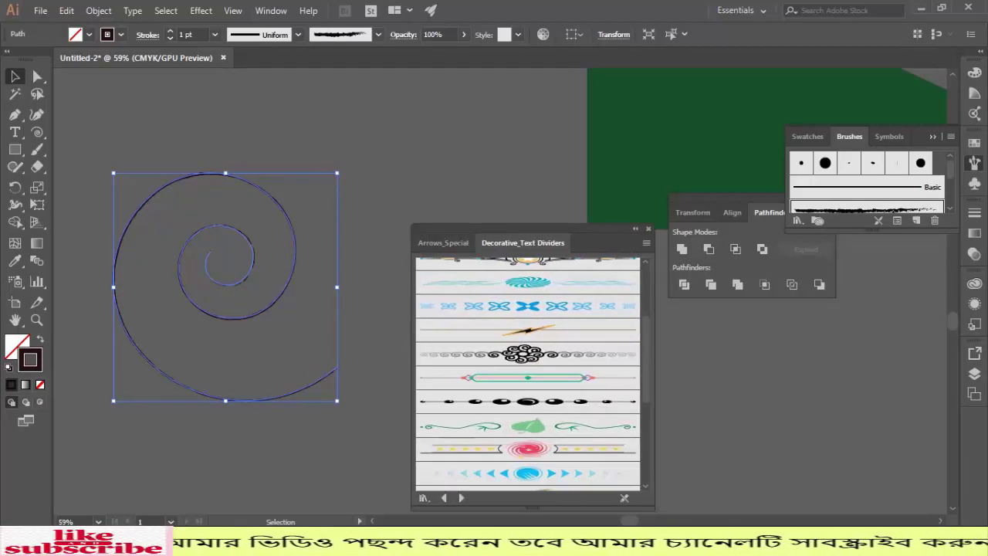
scroll(528, 375, down, 4)
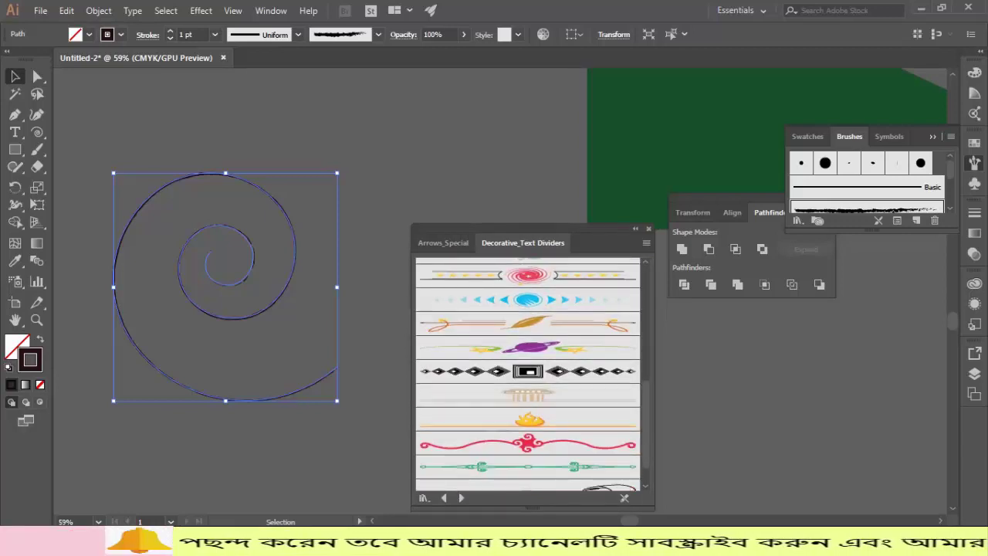
scroll(558, 383, up, 4)
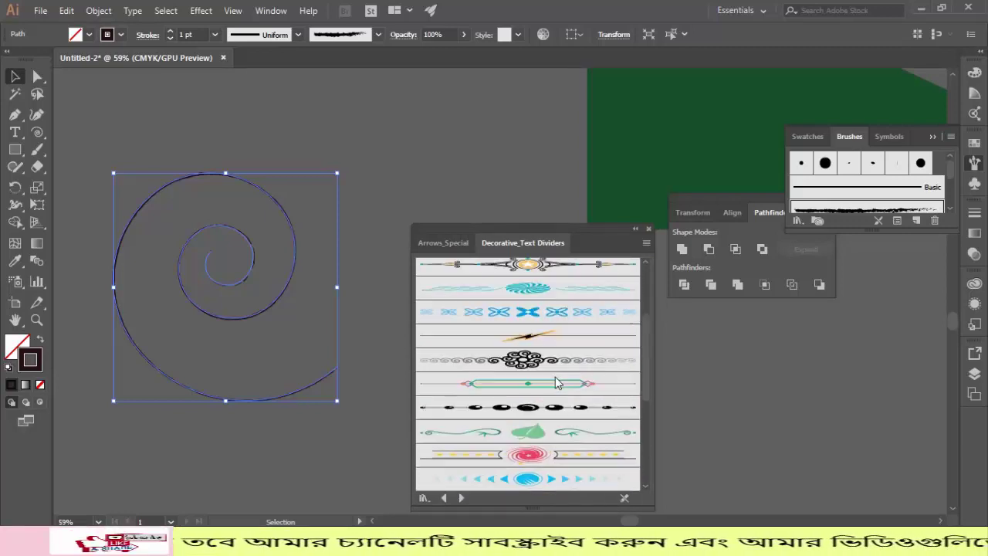
scroll(558, 383, down, 3)
- Load the Decorative_Scatter library and apply its overlapping blue and orange squares scatter brush to the spiral
click(445, 499)
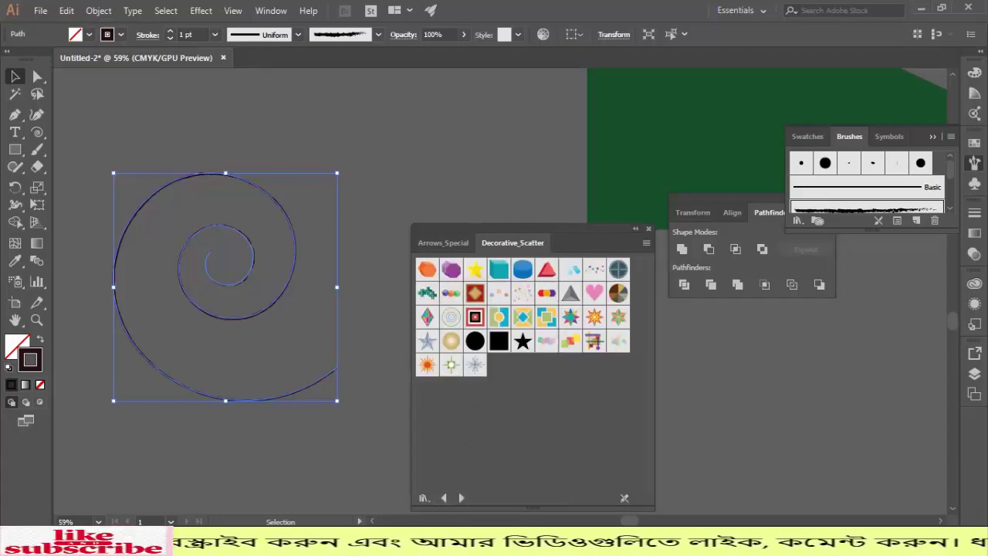
click(546, 317)
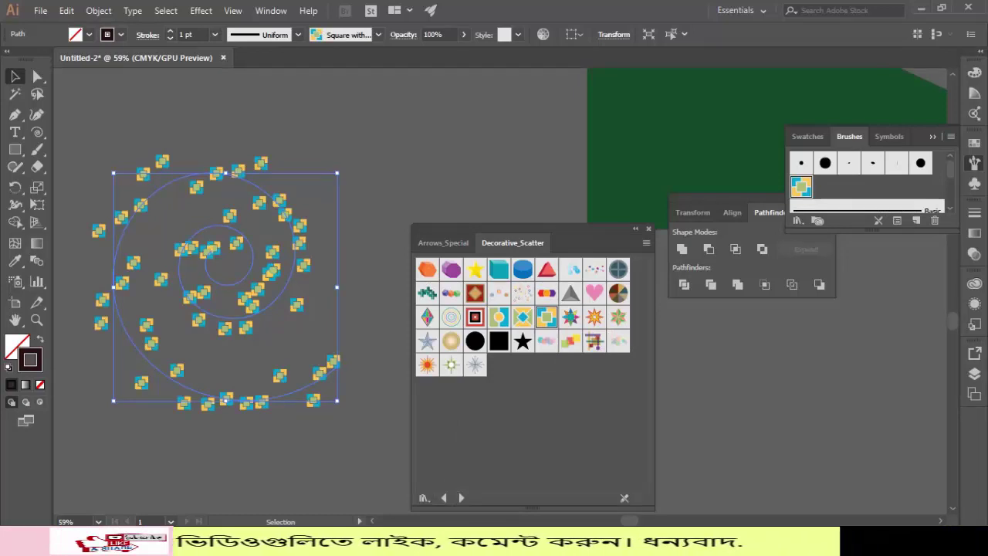
- Load the Borders_Primitive brush library and apply its first orange zigzag border brush to the spiral
click(443, 500)
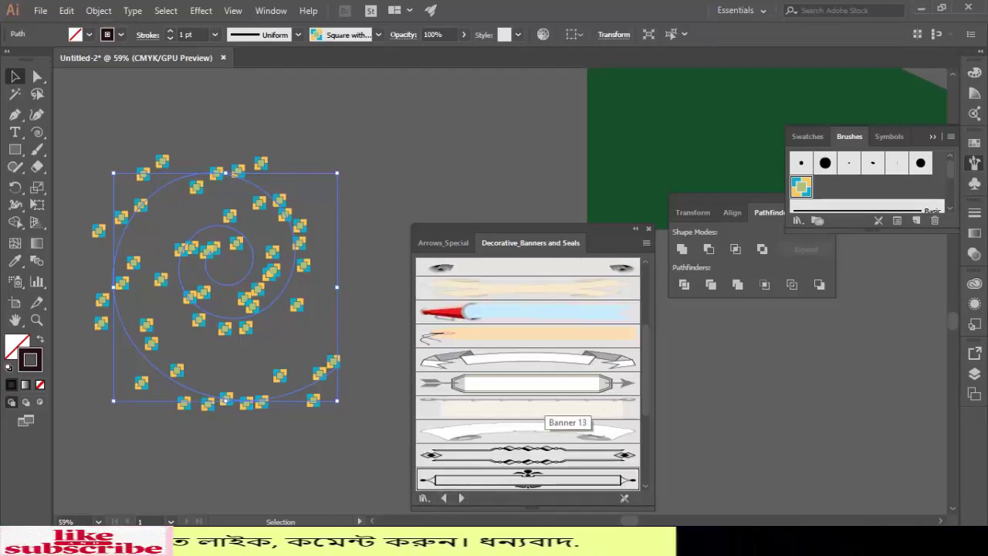
scroll(540, 409, down, 4)
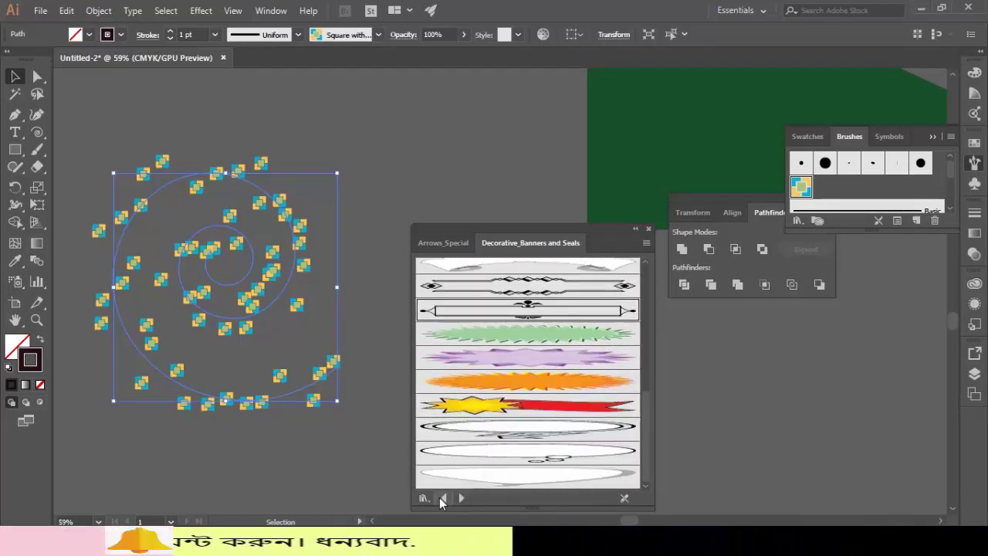
click(443, 498)
scroll(496, 444, down, 3)
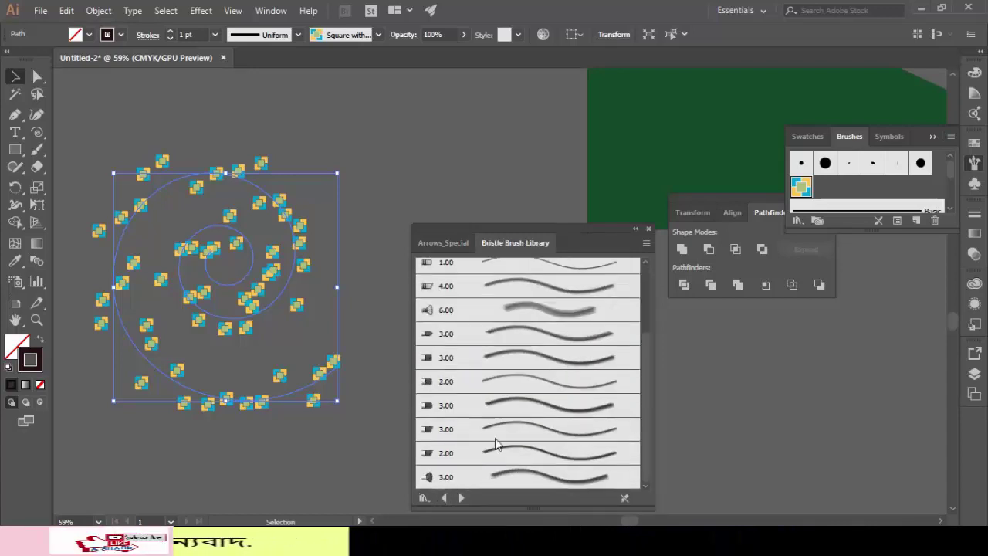
click(443, 499)
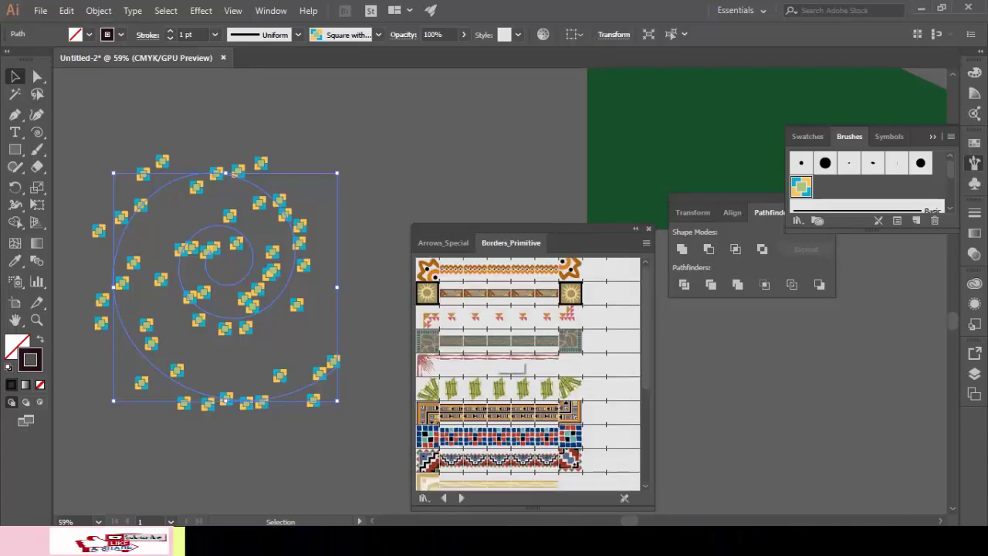
click(494, 268)
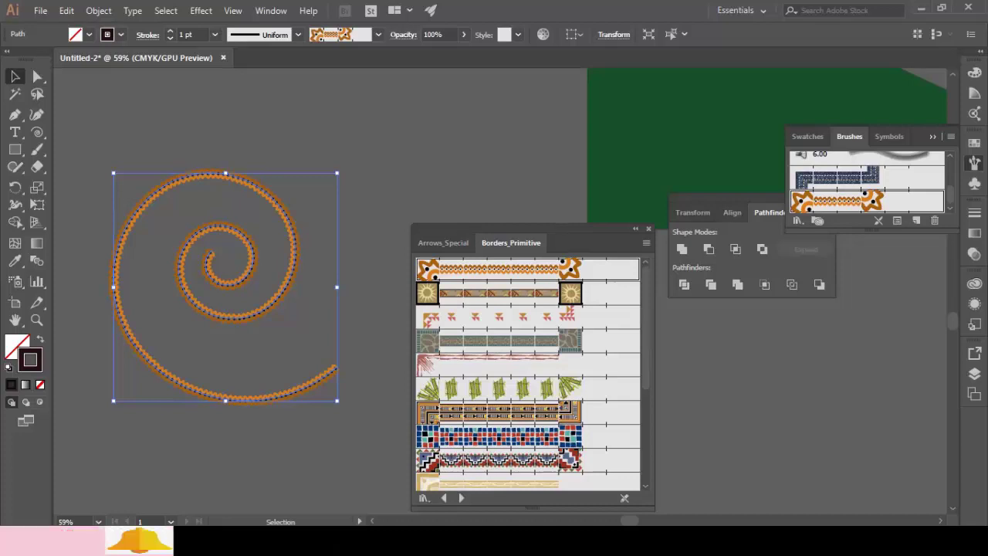
- Apply the third Borders_Primitive brush, with orange and pink triangles, to the spiral and deselect it
scroll(494, 438, down, 3)
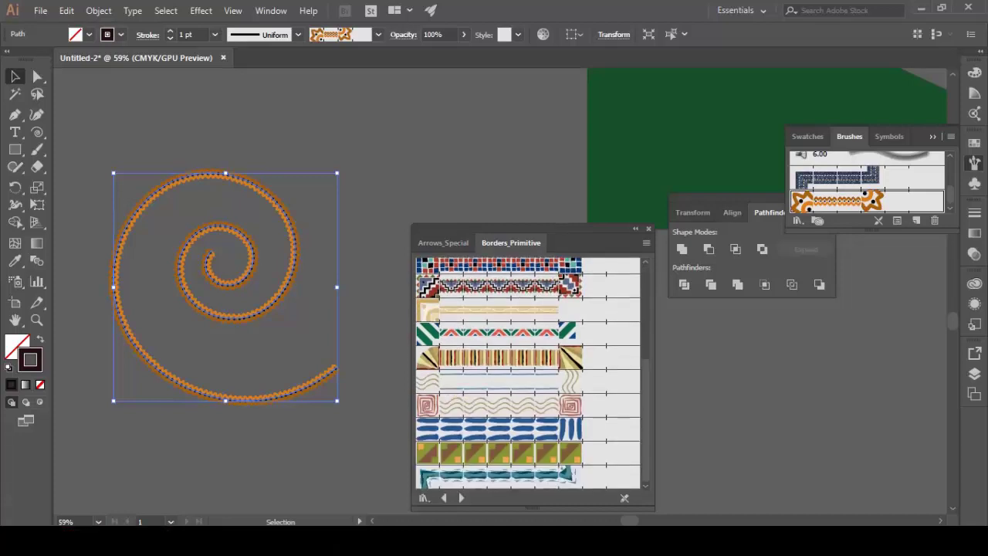
scroll(529, 374, up, 3)
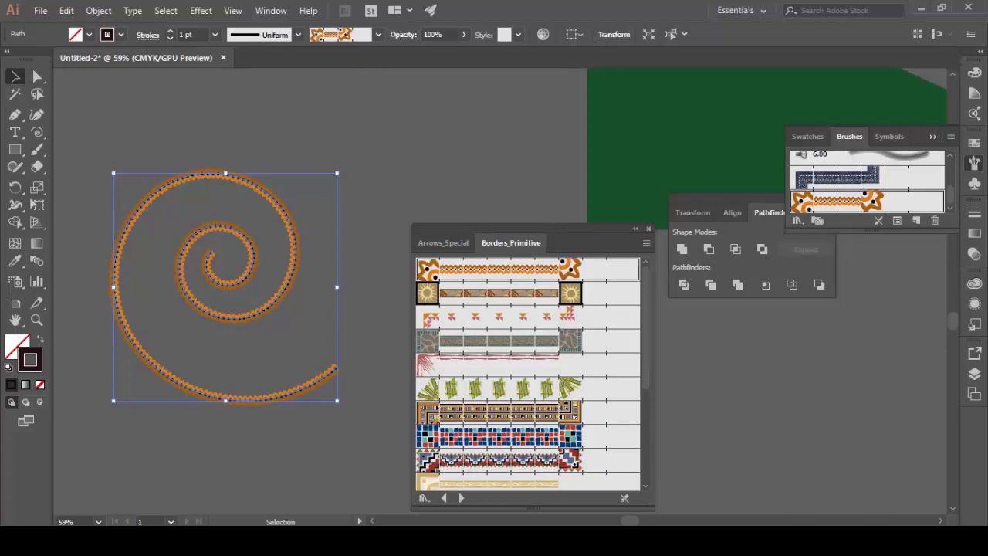
click(491, 317)
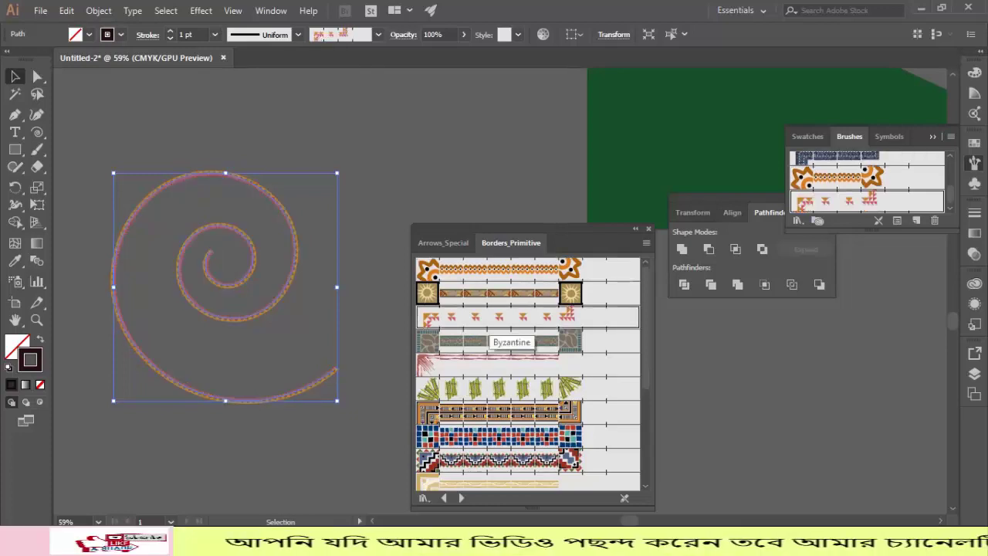
key(ctrl+shift+a)
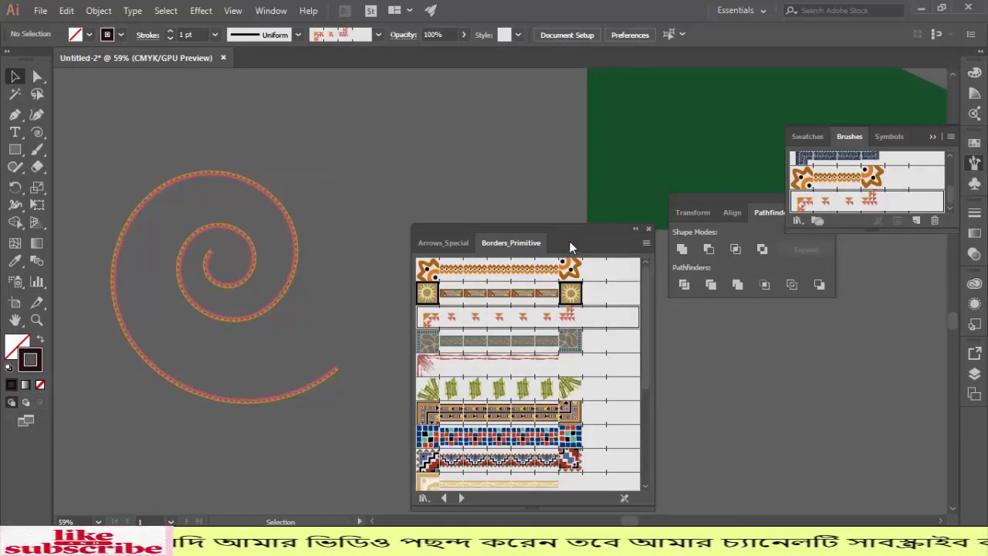
- Move the Borders_Primitive library away from the drawing area and delete the spiral
drag(572, 230, 595, 213)
click(275, 398)
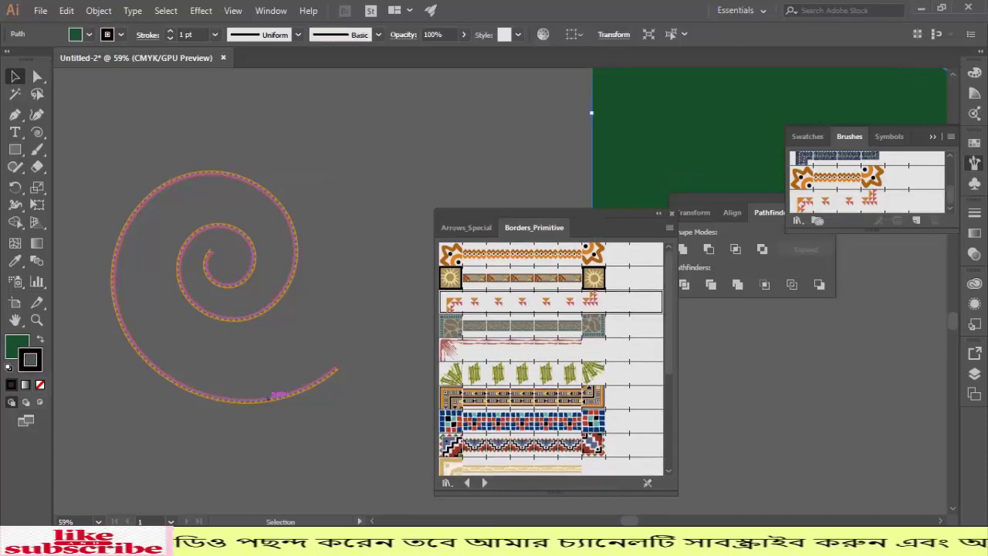
key(ctrl+shift+a)
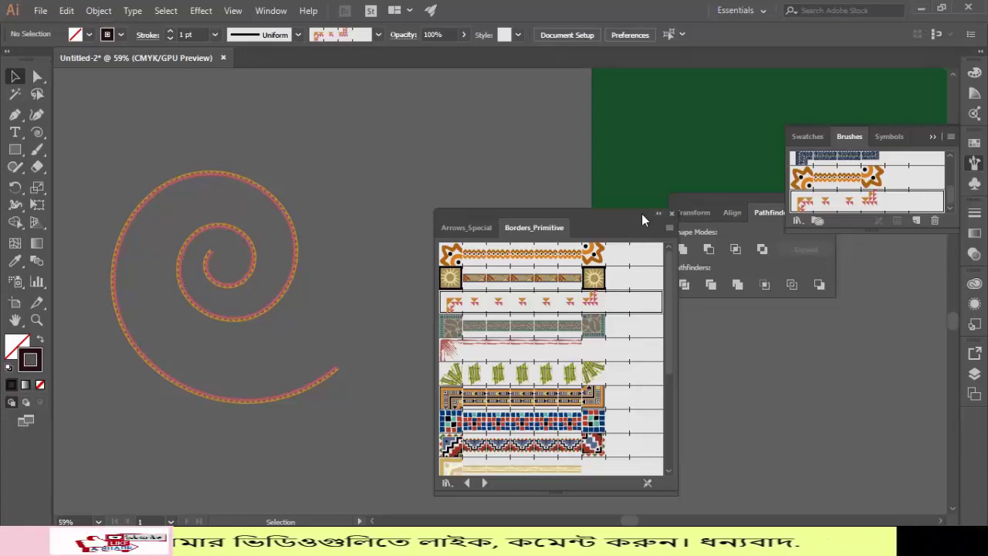
mouse_move(641, 213)
mouse_down()
mouse_move(846, 250)
mouse_move(957, 241)
mouse_move(918, 238)
mouse_up()
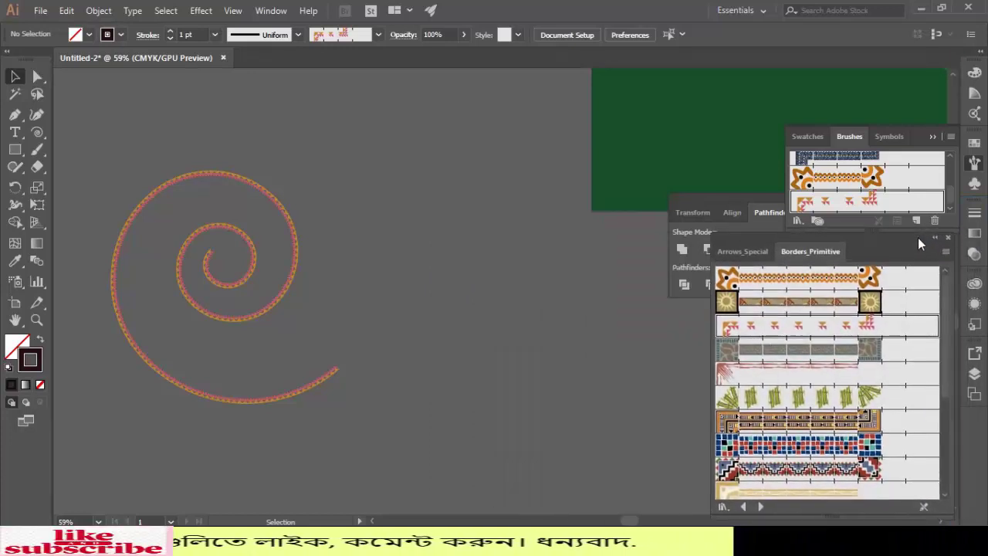
click(296, 255)
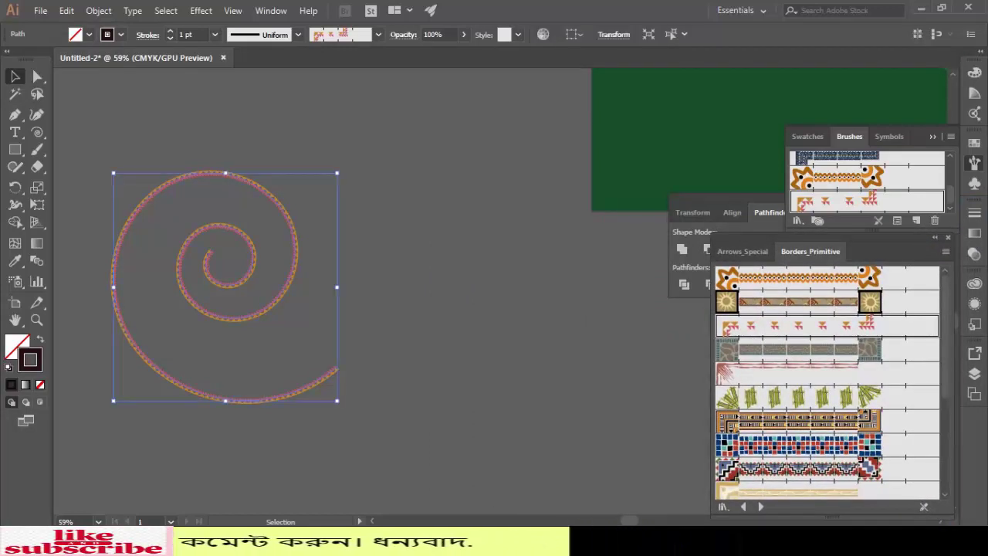
key(Delete)
- Create a 100 pt by 100 pt rectangular grid with 5 horizontal and 5 vertical dividers, using the outside rectangle as frame
drag(46, 136, 104, 182)
click(105, 180)
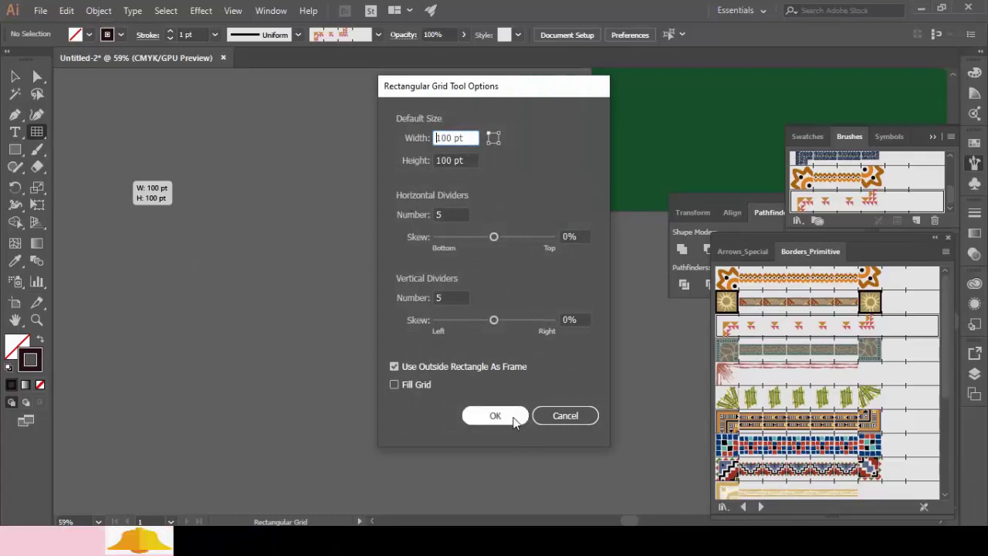
click(500, 417)
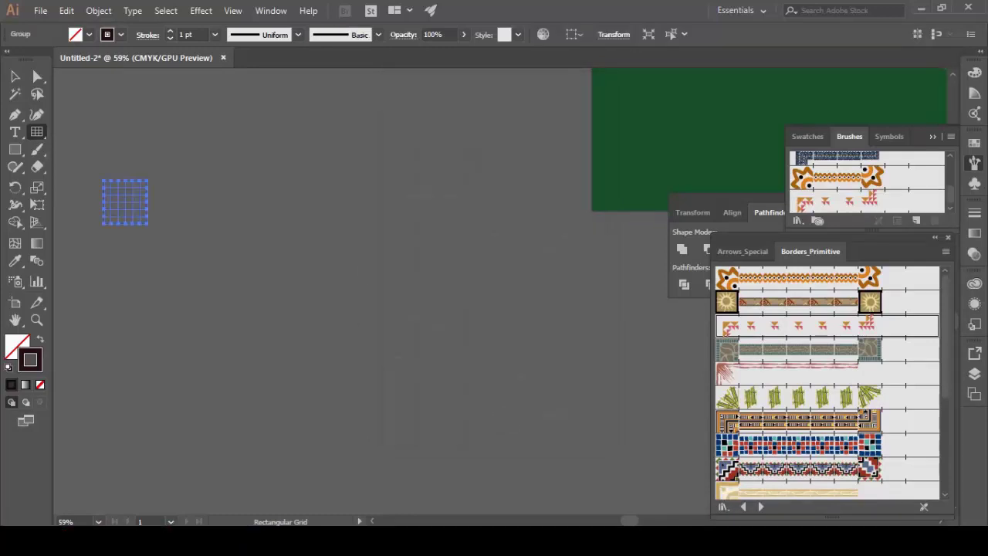
- Enlarge the rectangular grid proportionally to about six times its size, move it up toward the green shape, and deselect it
click(14, 78)
double_click(13, 78)
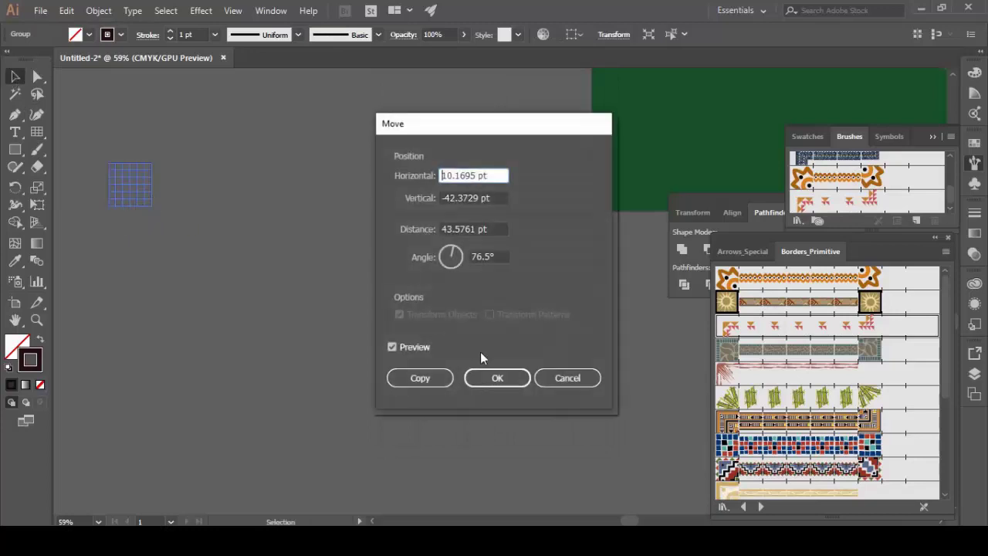
click(564, 377)
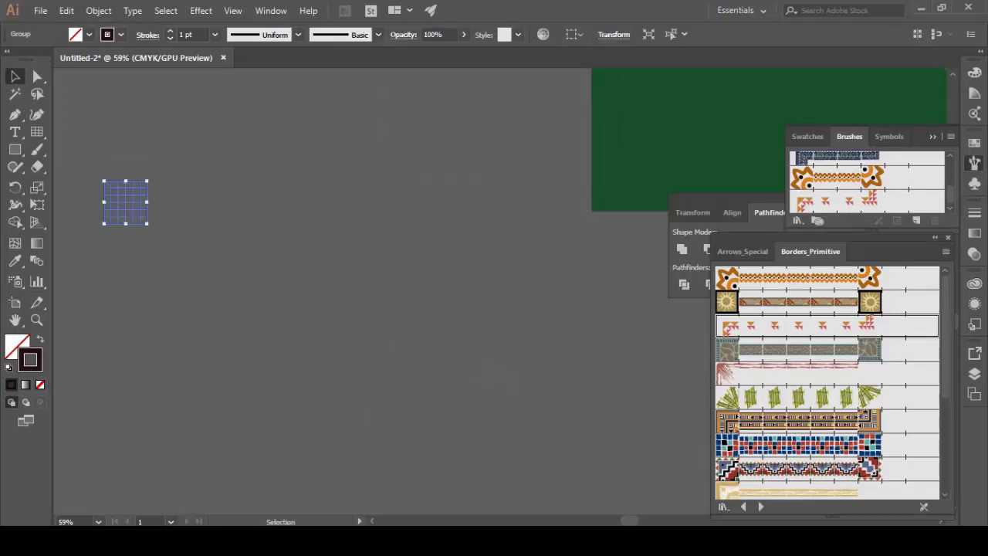
drag(148, 224, 360, 436)
key(ctrl+shift+a)
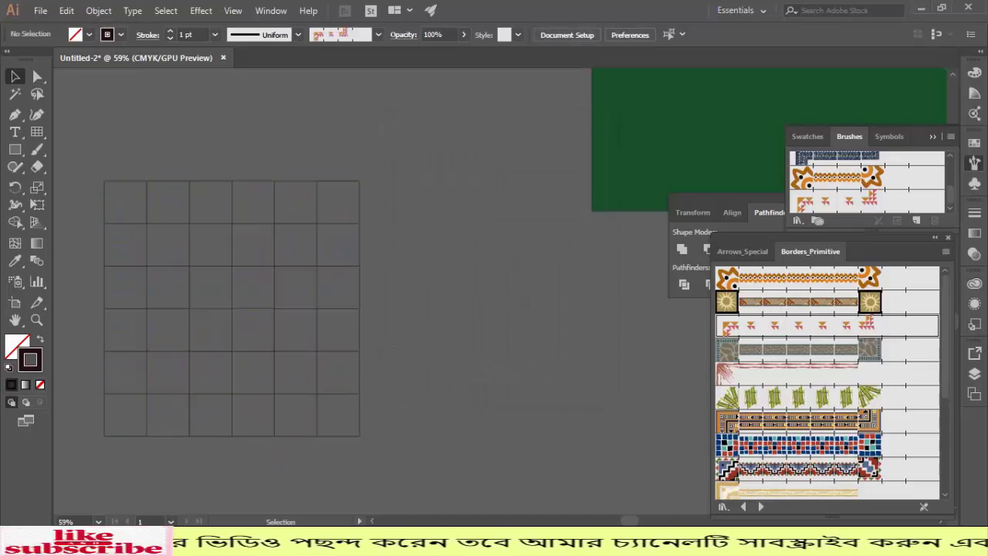
drag(270, 224, 382, 156)
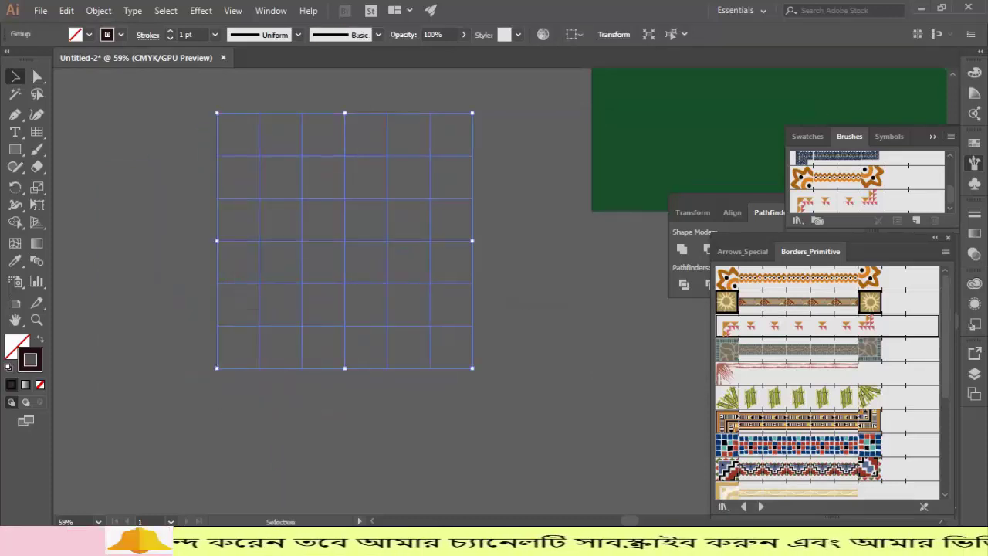
key(ctrl+shift+a)
- Place the default Lorem ipsum text in the grid's upper-left cell, and delete the text together with the grid
scroll(494, 294, up, 2)
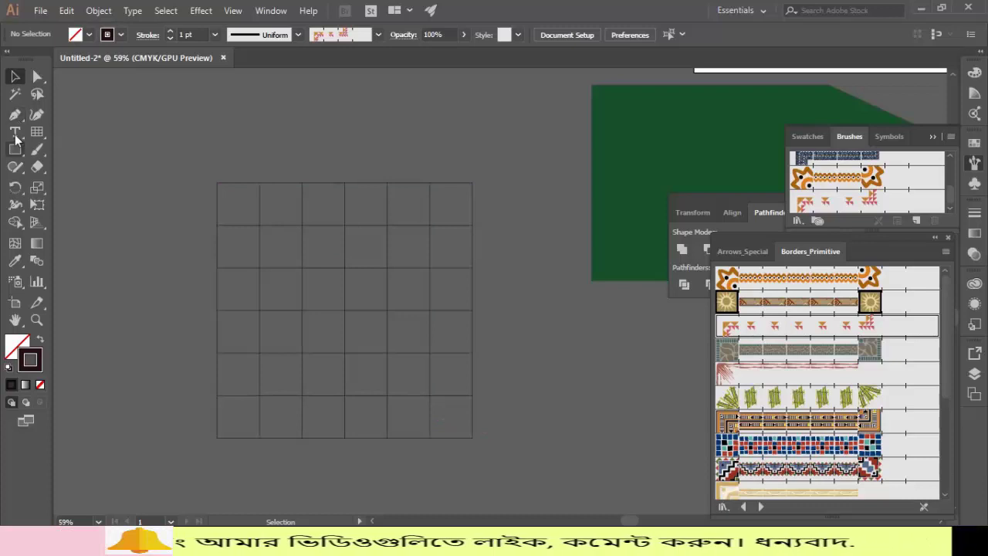
key(t)
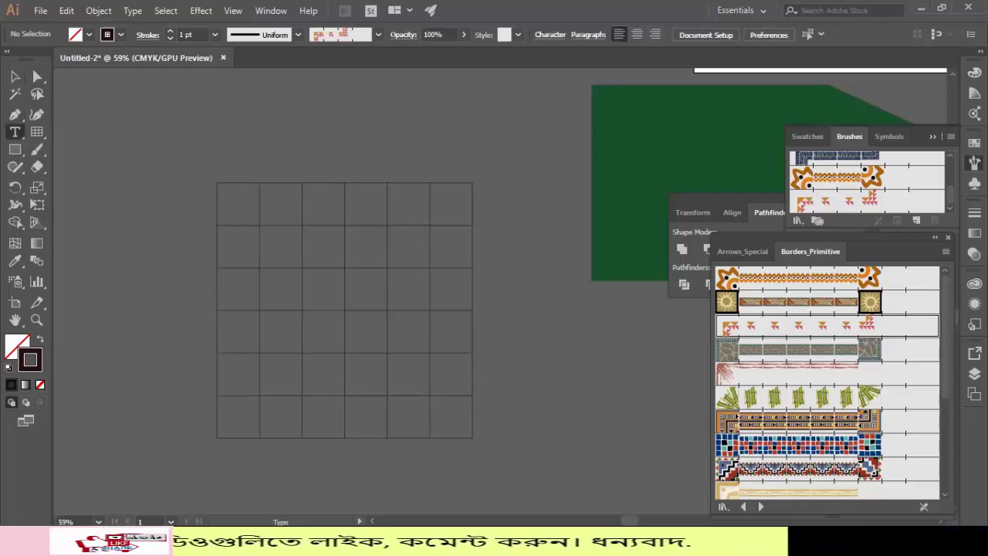
click(225, 195)
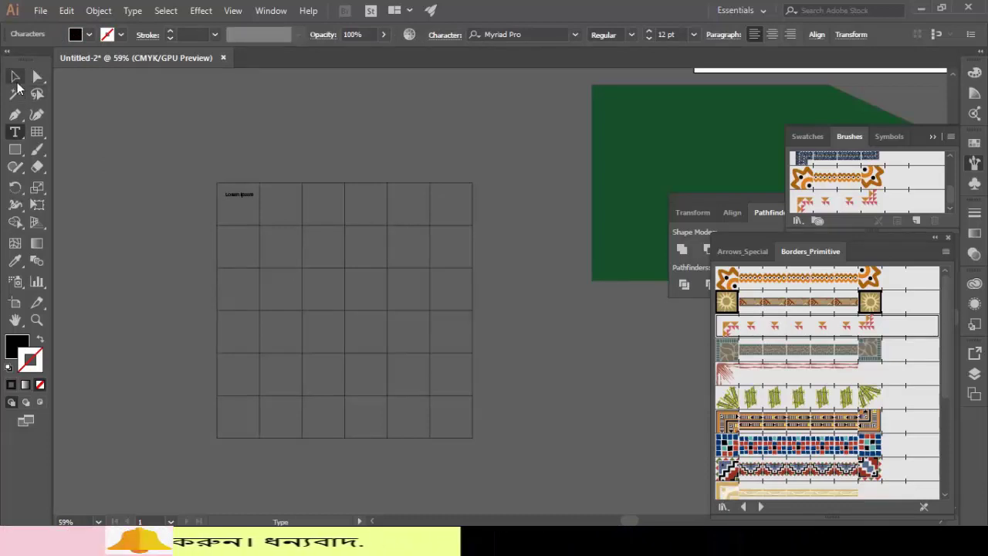
click(16, 78)
key(ctrl+shift+a)
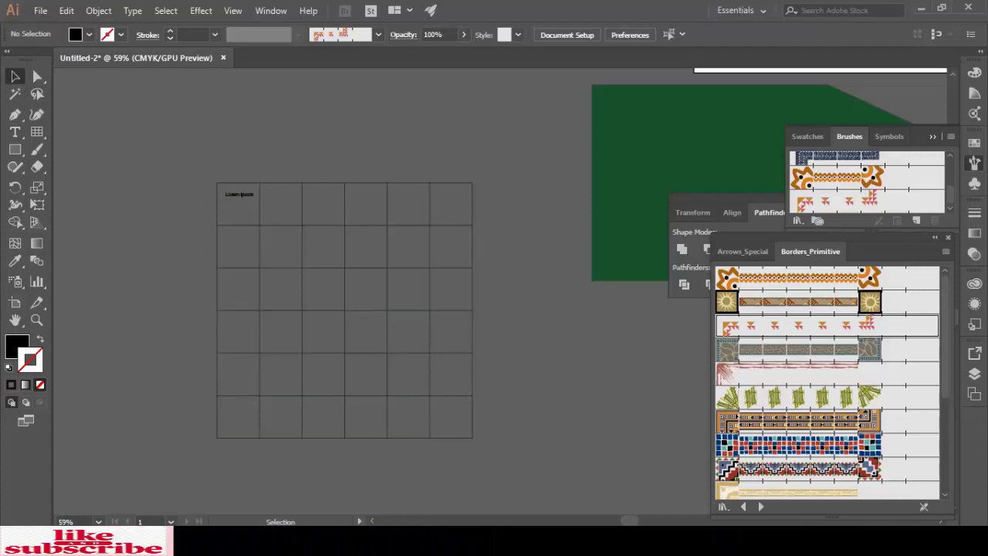
key(ctrl+a)
key(Delete)
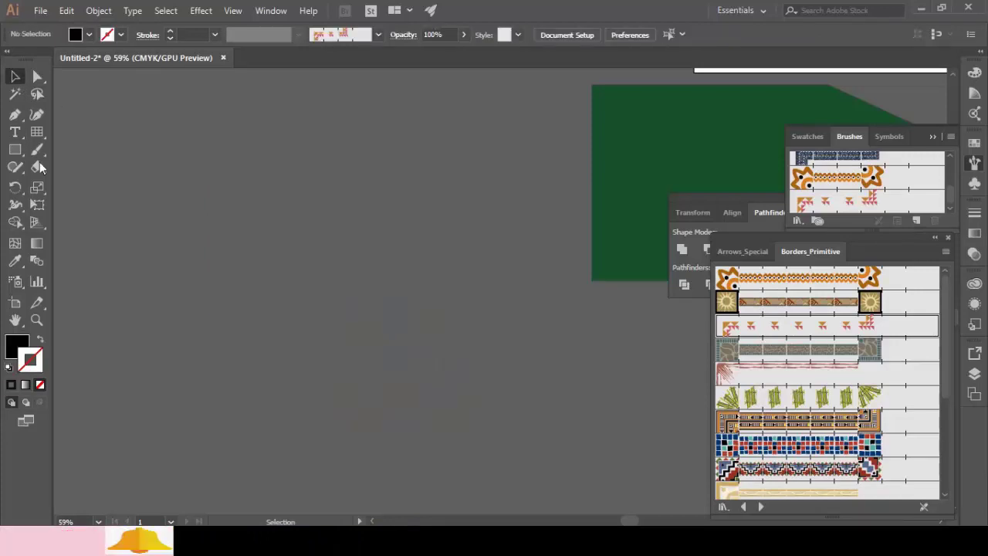
- Draw a circular polar grid on the empty canvas beside the green shape
click(36, 131)
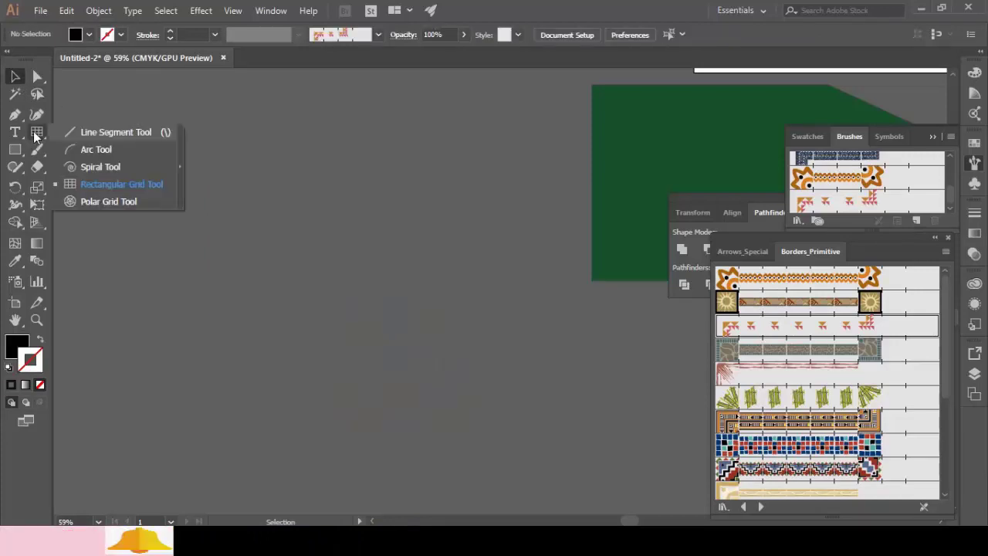
click(93, 202)
drag(127, 148, 329, 277)
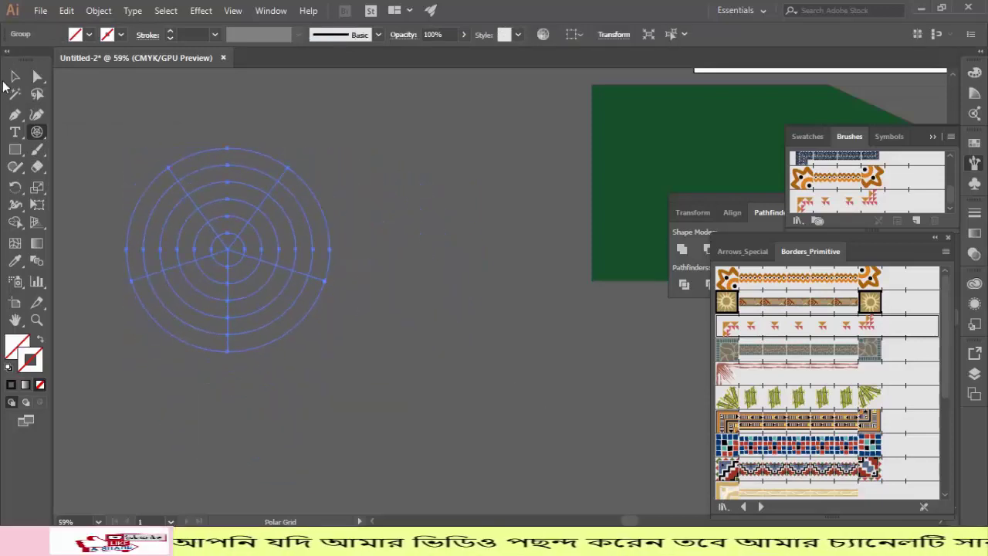
- Set the polar grid's stroke to dark red 7C0829 and deselect it
key(v)
key(Delete)
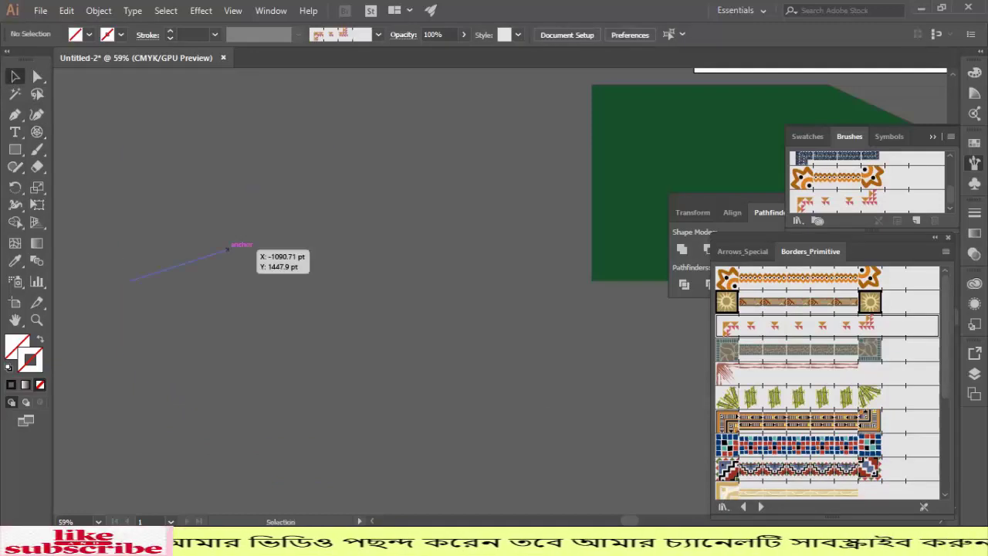
key(ctrl+z)
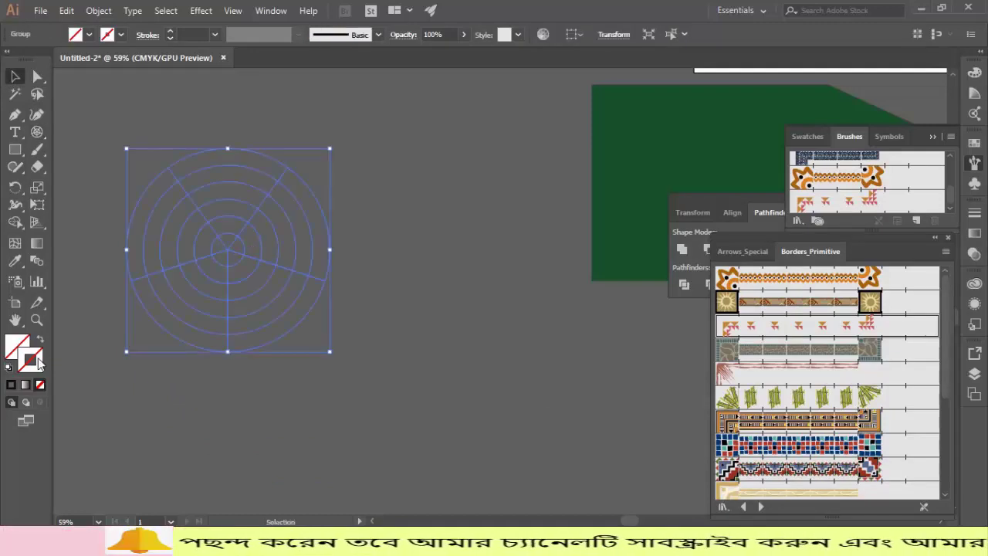
double_click(37, 358)
click(477, 265)
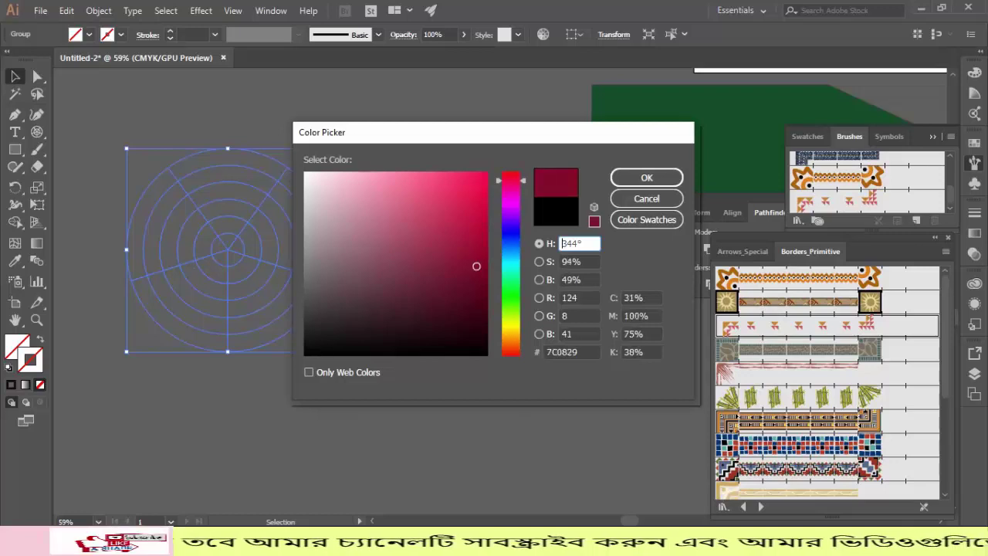
click(644, 184)
click(525, 242)
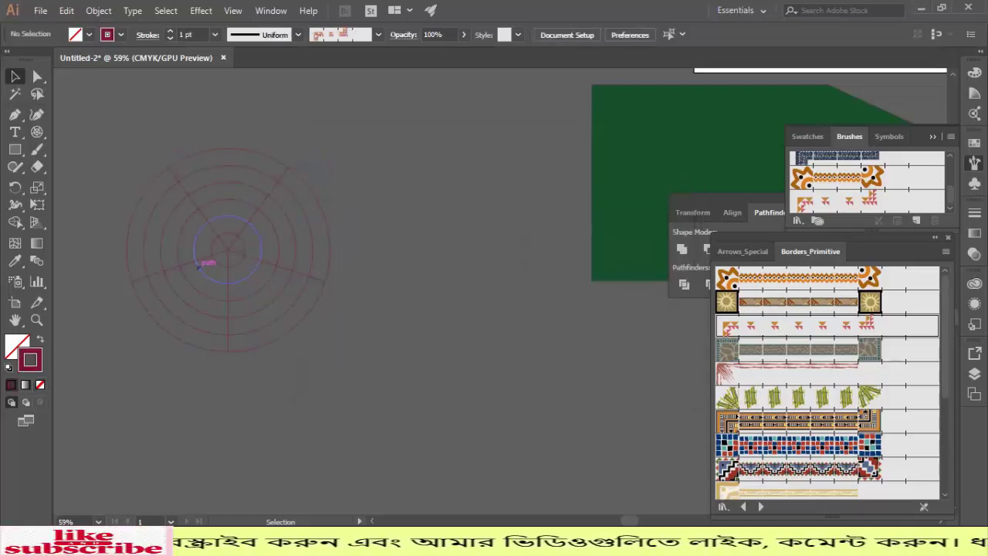
- Move the polar grid onto the green polygon, and shift the polygon sideways so the grid lies over its middle
drag(209, 265, 561, 267)
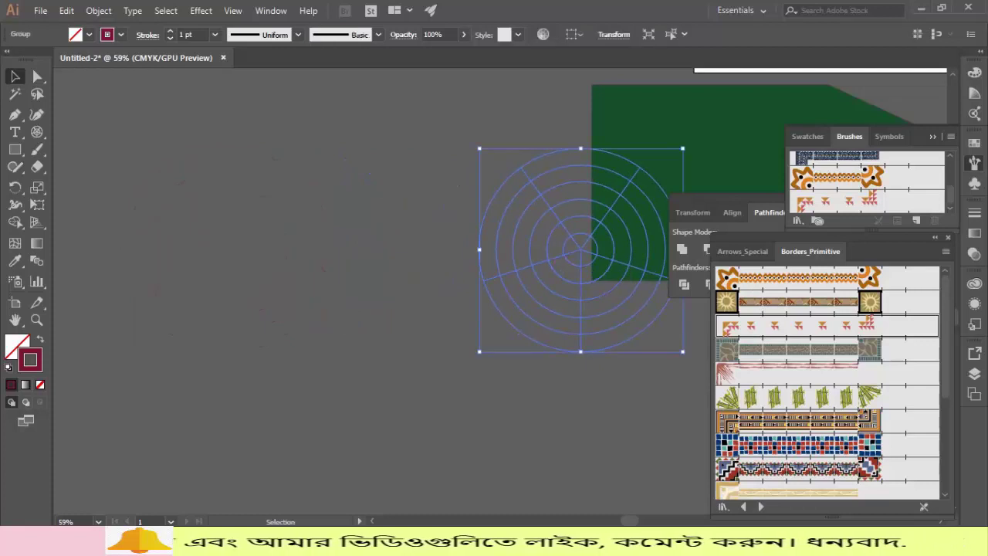
key(ctrl+shift+a)
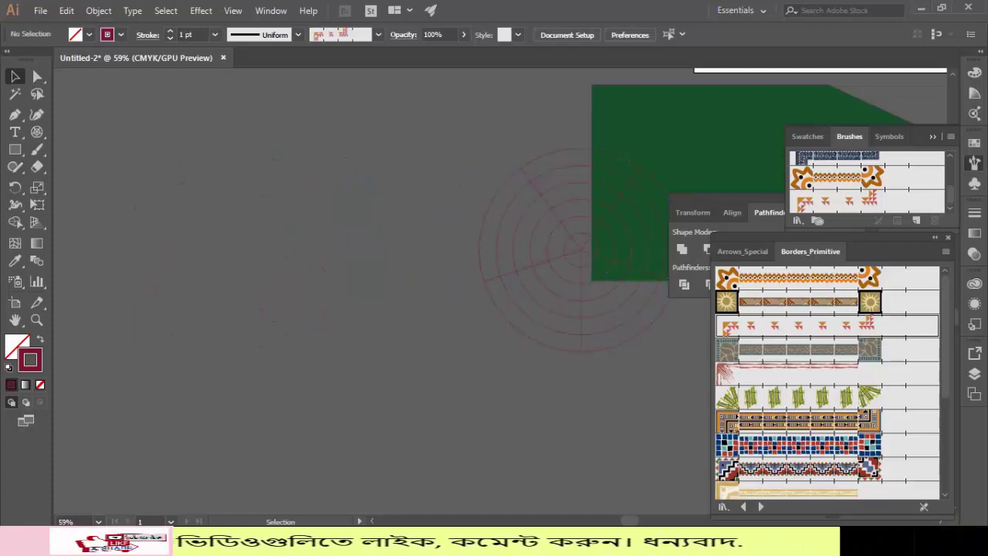
drag(588, 352, 464, 301)
key(ctrl+shift+a)
scroll(464, 302, up, 1)
scroll(507, 347, up, 2)
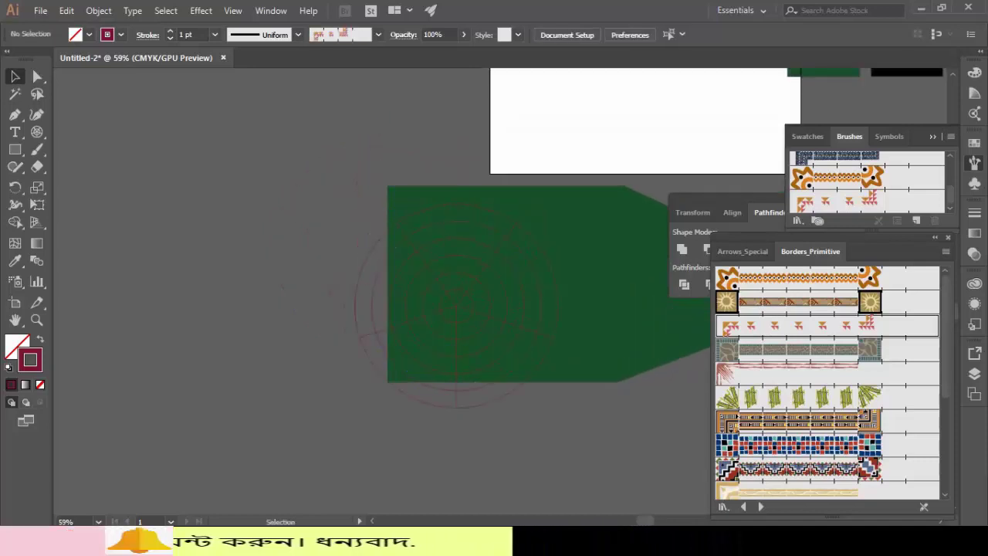
drag(620, 383, 529, 391)
- Select the polar grid together with the green polygon and delete both
click(550, 330)
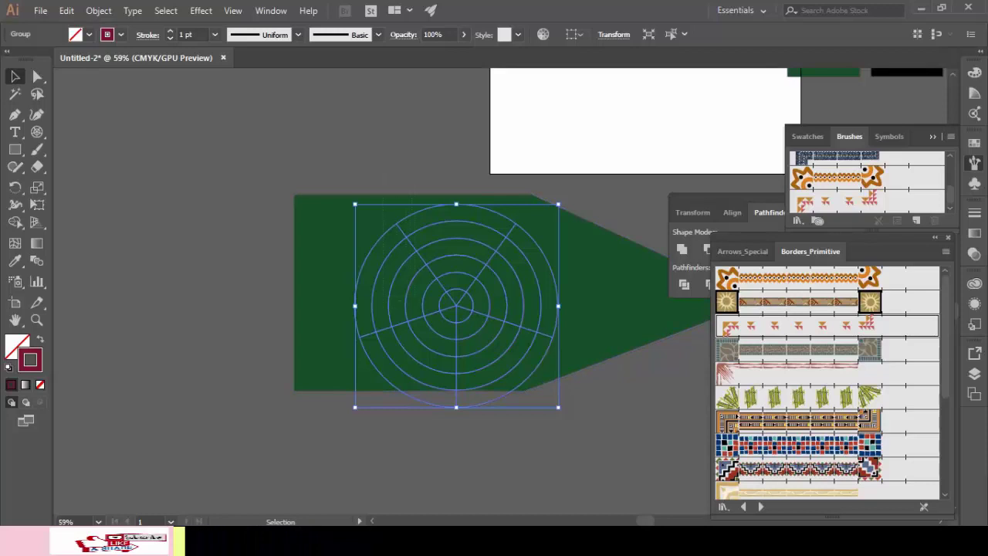
shift+click(579, 333)
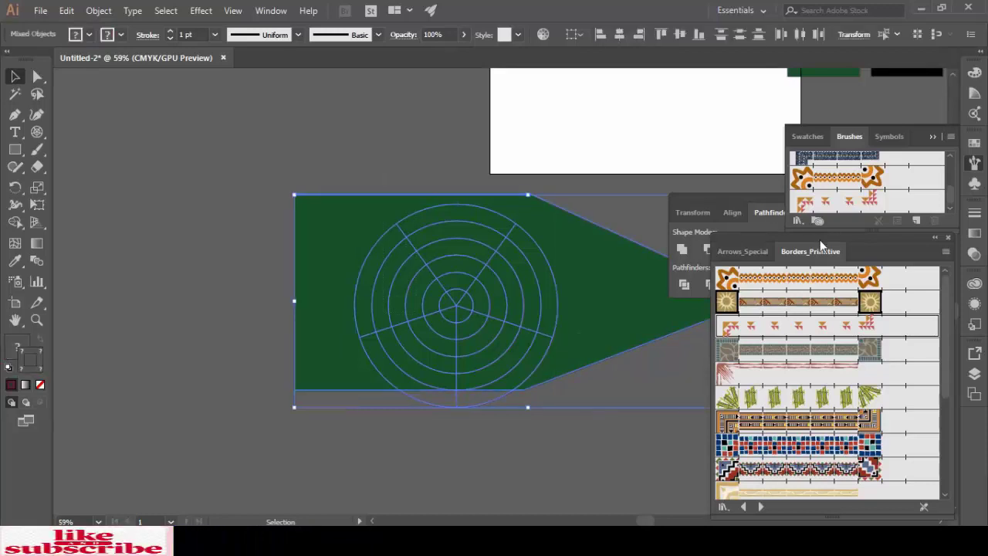
key(Delete)
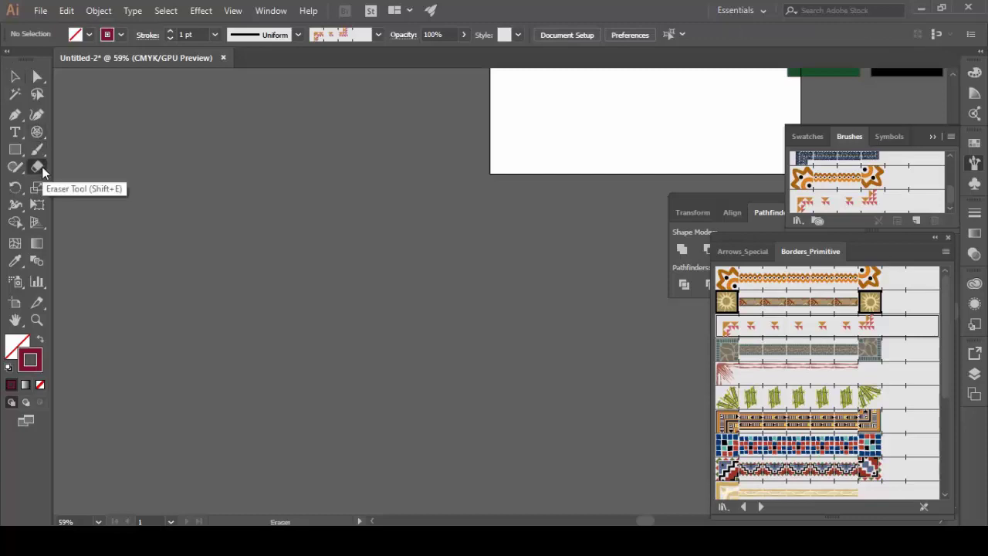
click(38, 166)
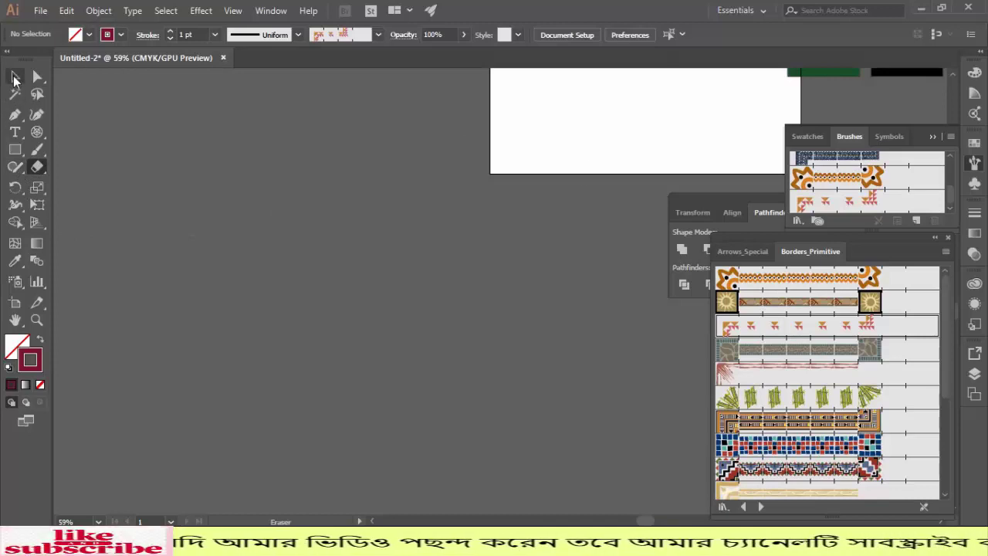
click(14, 78)
- Try to draw a freehand shape with the Shaper tool on an empty part of the canvas
key(space)
mouse_move(586, 147)
mouse_down()
mouse_move(300, 362)
mouse_move(323, 324)
mouse_up()
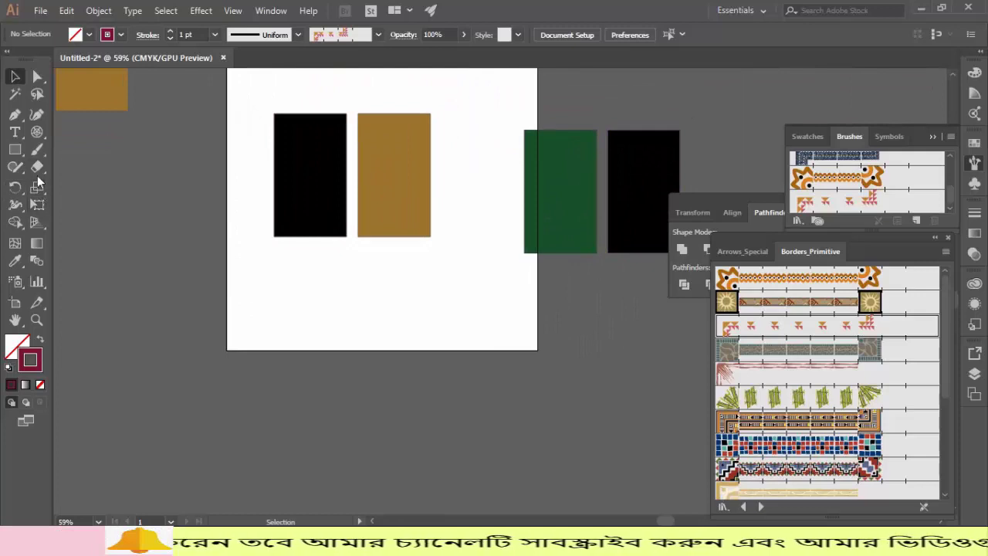
click(14, 167)
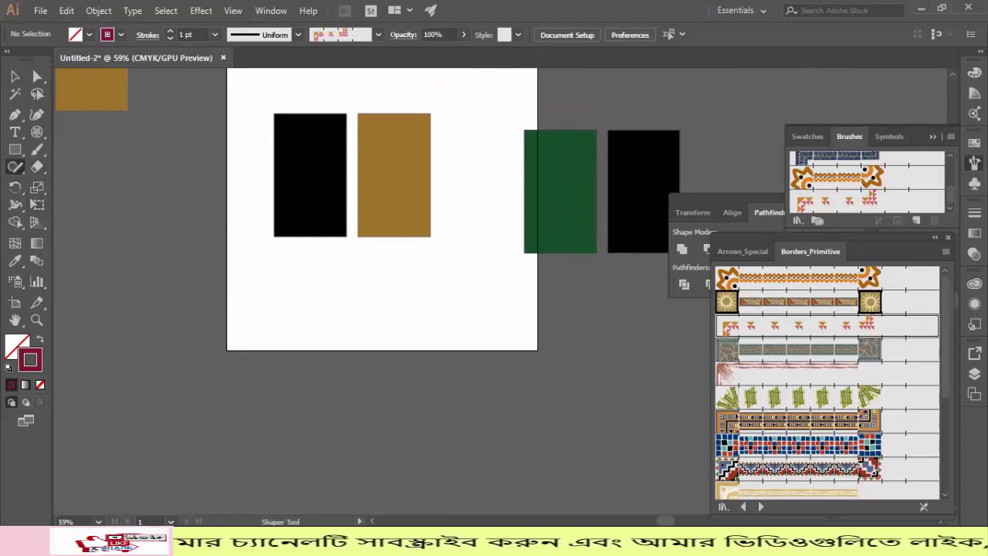
scroll(382, 208, down, 3)
mouse_move(275, 201)
mouse_down()
mouse_move(340, 201)
mouse_move(352, 234)
mouse_move(334, 239)
mouse_up()
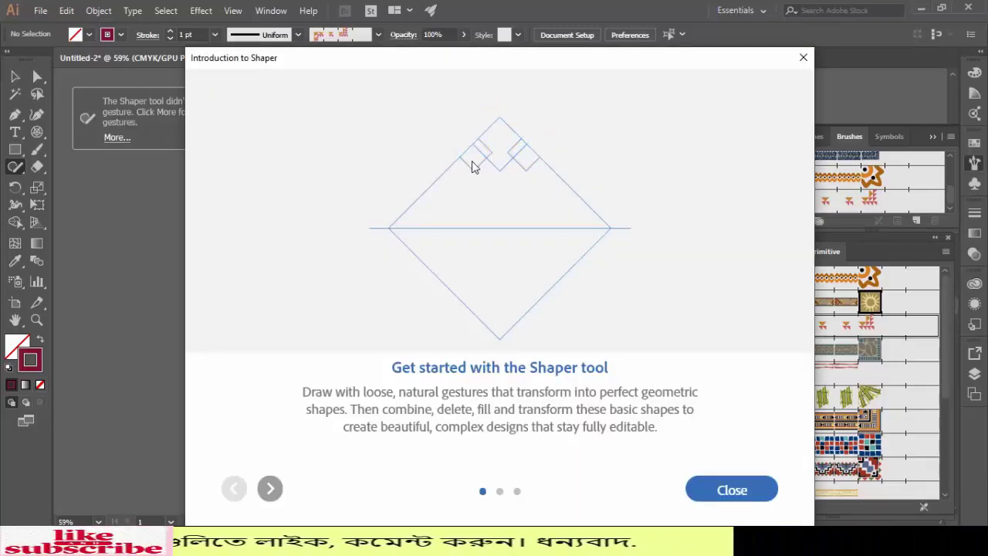
- Dismiss the Shaper tool introduction and draw a small ellipse and a square beside it below the black and gold rectangles
click(804, 60)
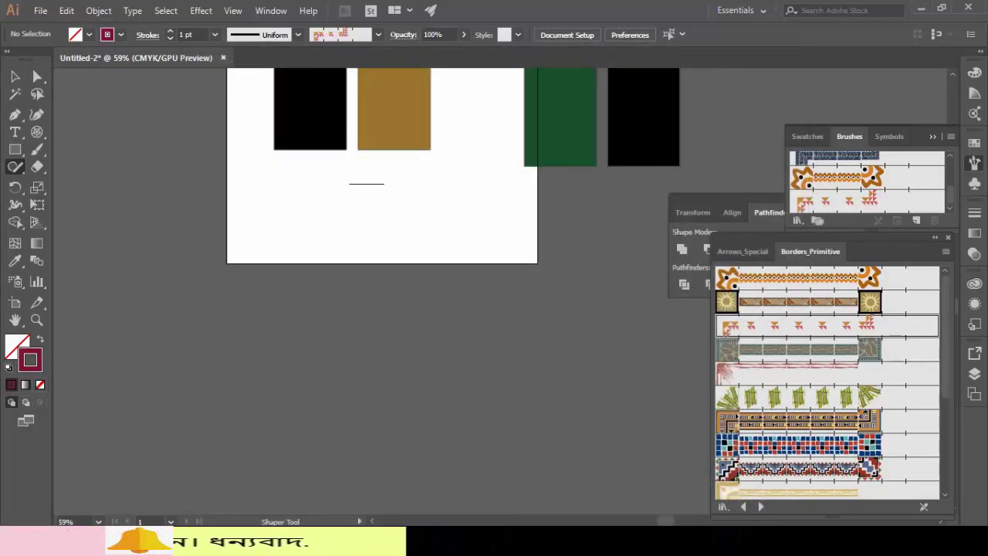
drag(383, 184, 370, 220)
drag(371, 184, 372, 184)
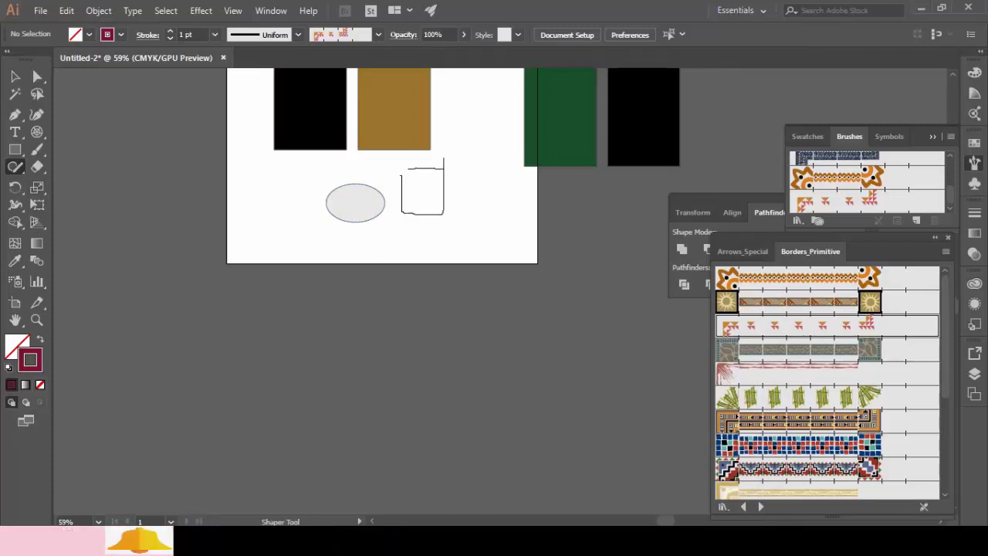
drag(444, 159, 444, 158)
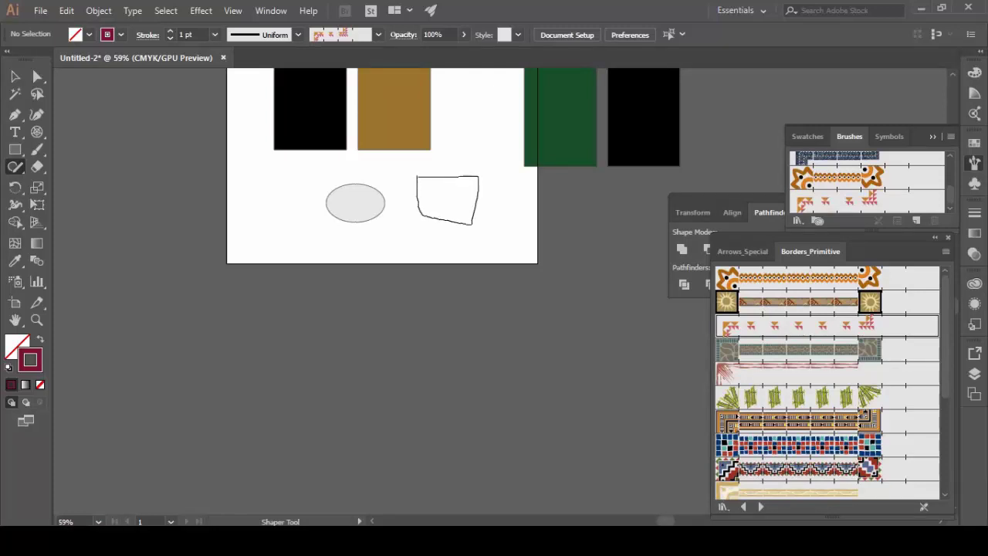
- Select the grey ellipse together with the grey square and delete both
click(14, 78)
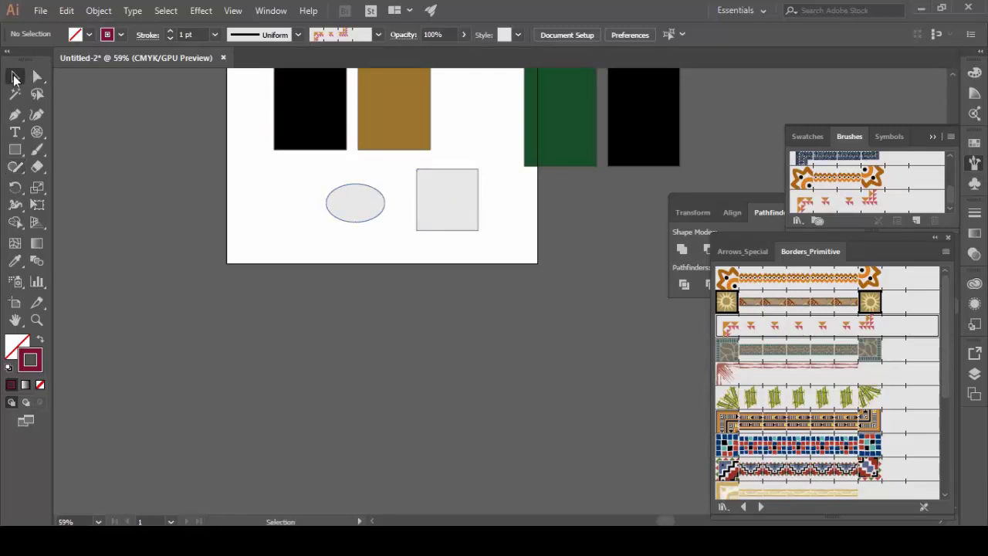
drag(322, 197, 433, 206)
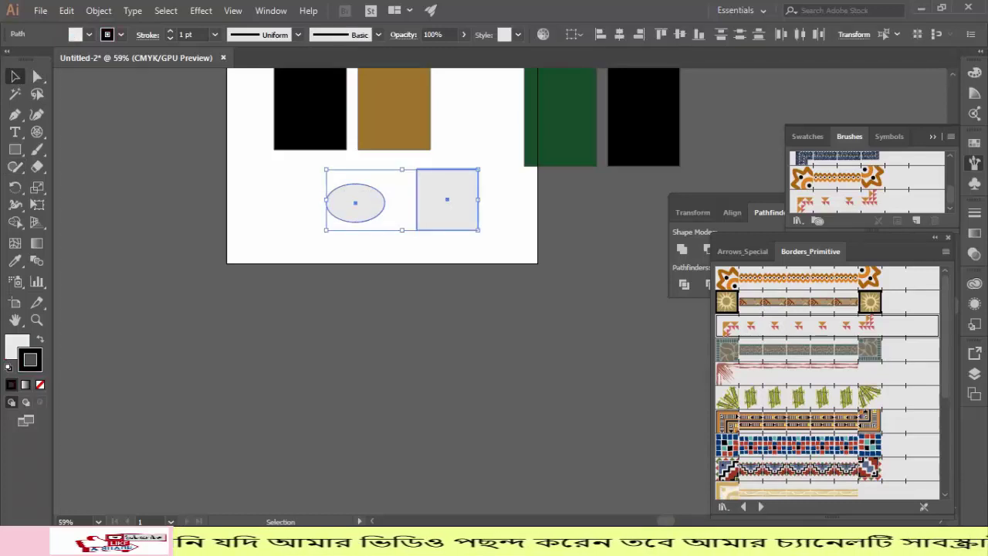
key(Delete)
- Draw a tilted ellipse over the gold rectangle's lower-right corner with the Shaper tool and trim away the part outside the rectangle
scroll(382, 185, up, 1)
scroll(382, 185, up, 1)
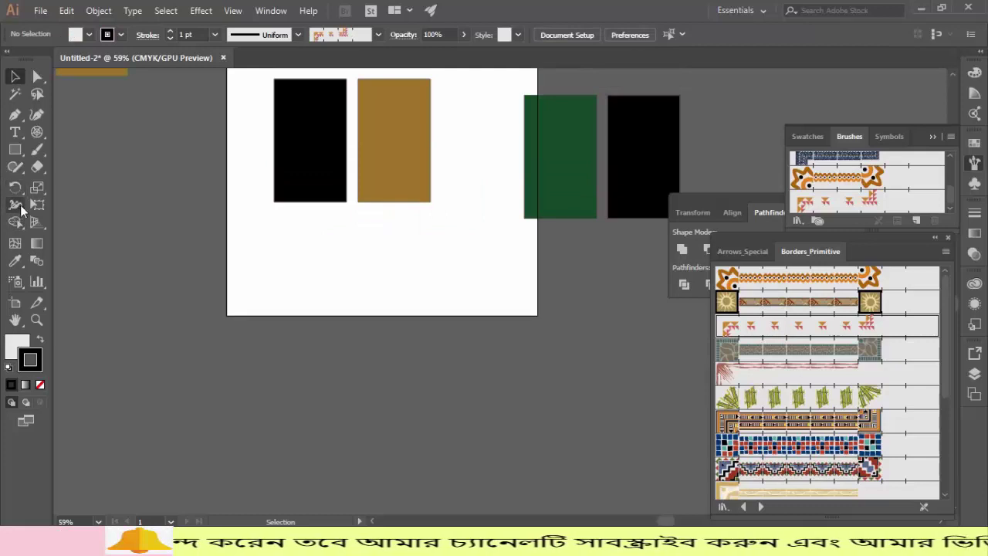
click(15, 166)
mouse_move(452, 175)
mouse_down()
mouse_move(400, 219)
mouse_move(447, 214)
mouse_move(454, 174)
mouse_up()
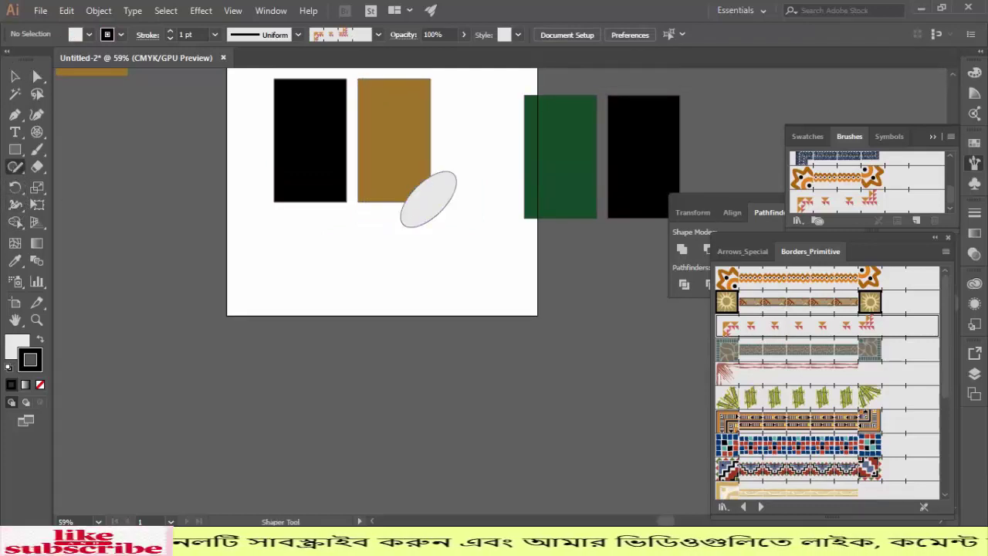
click(394, 140)
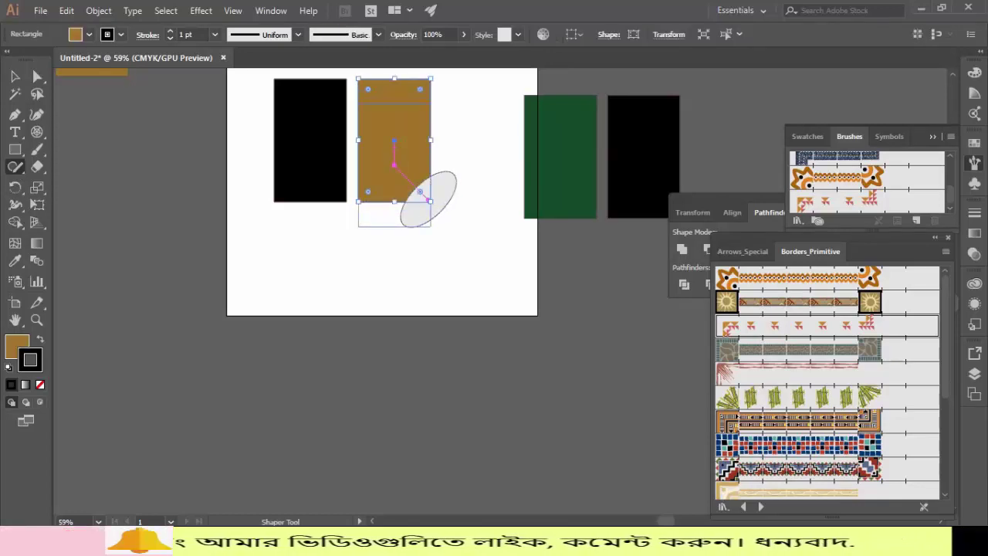
drag(394, 139, 398, 114)
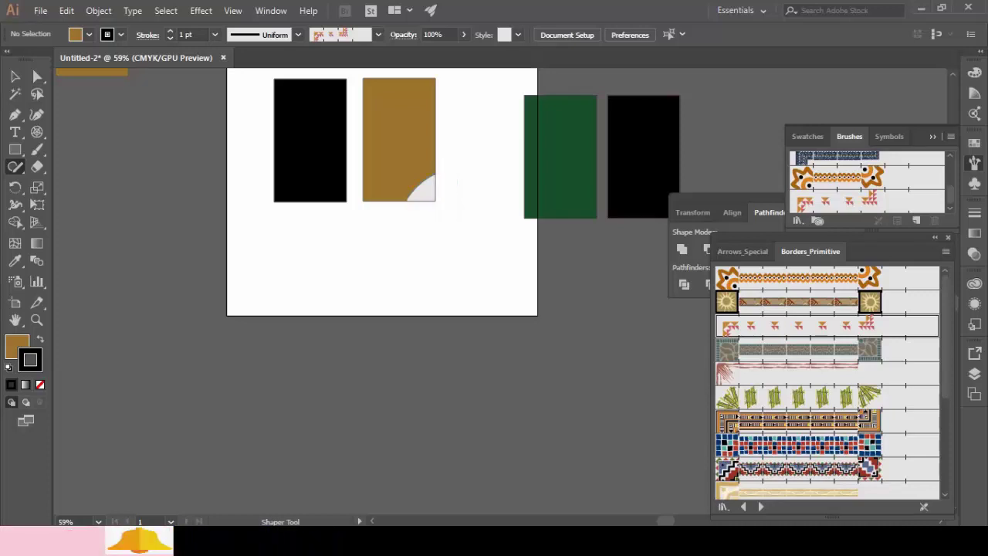
- Move the trimmed gold rectangle to the right, and shift the black rectangle on the artboard up and to the left
scroll(455, 224, up, 3)
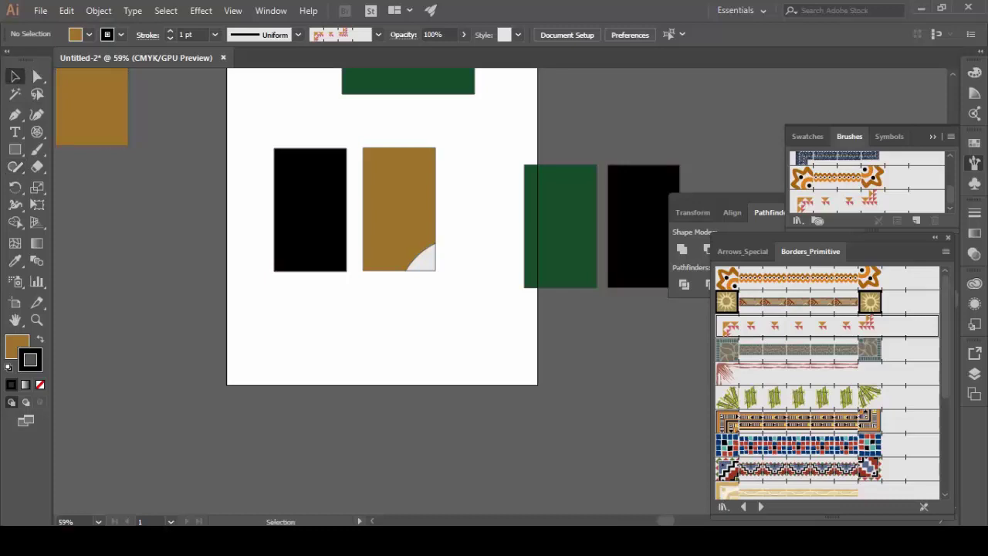
drag(405, 210, 442, 210)
key(ctrl+shift+a)
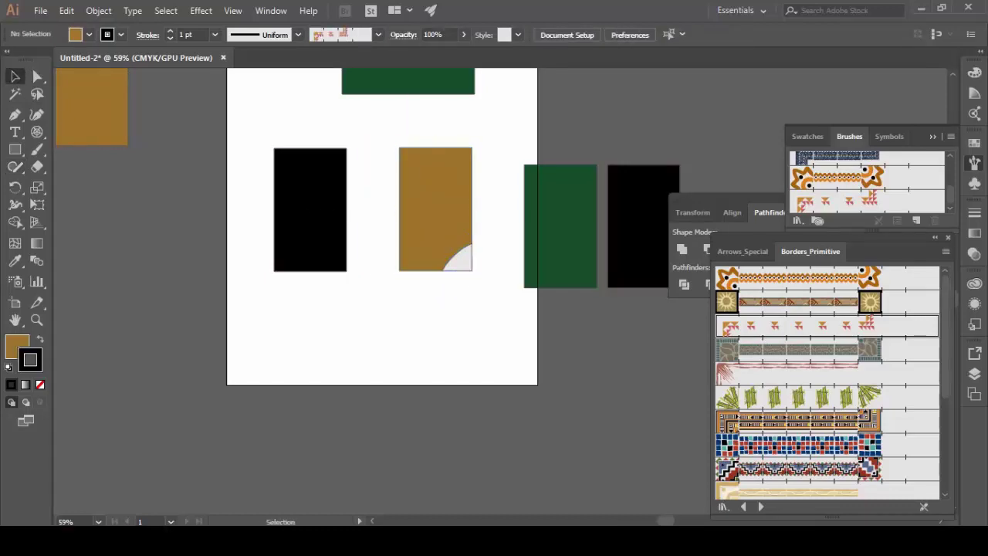
drag(309, 209, 273, 183)
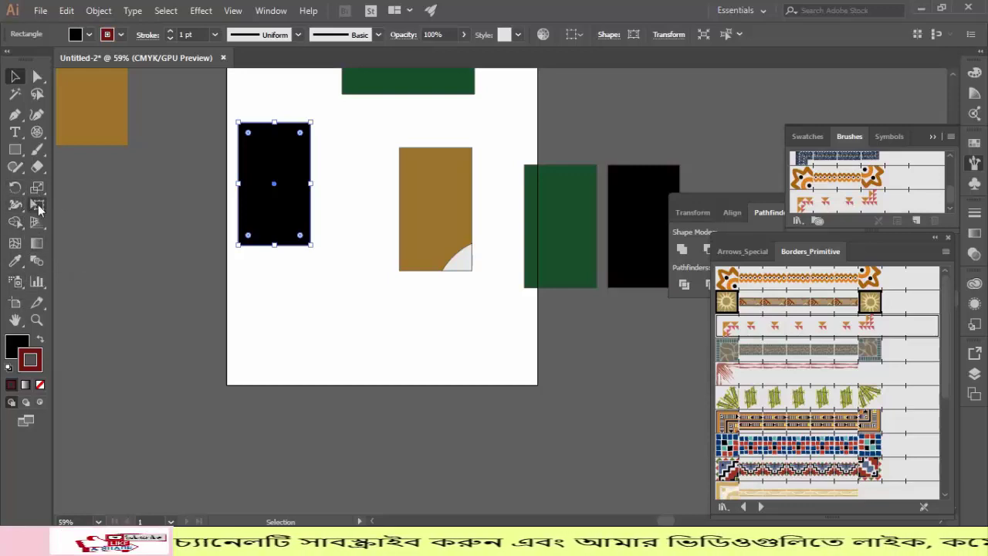
- Try to cut a large Shaper ellipse drawn over the black rectangle with a diagonal stroke, and undo the ellipse
click(12, 175)
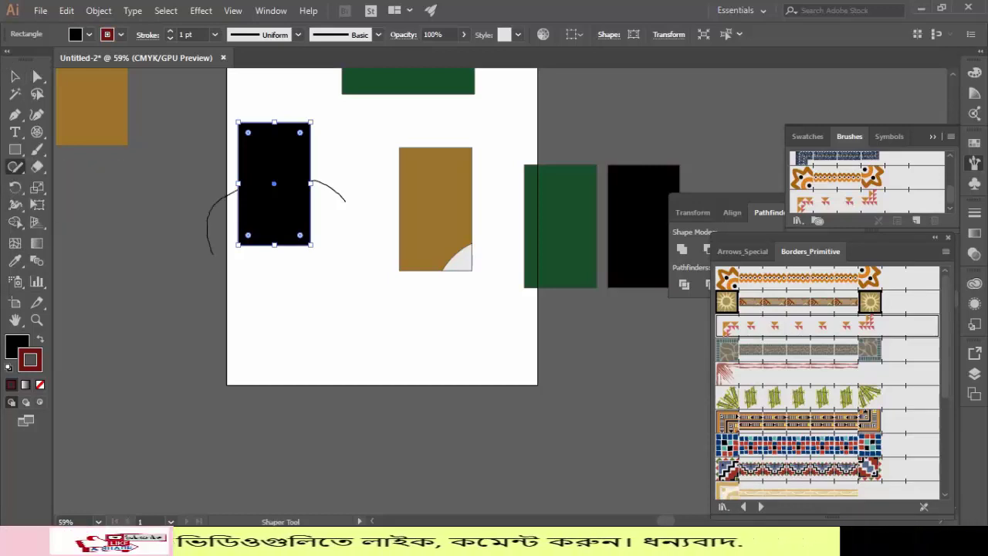
drag(346, 198, 348, 196)
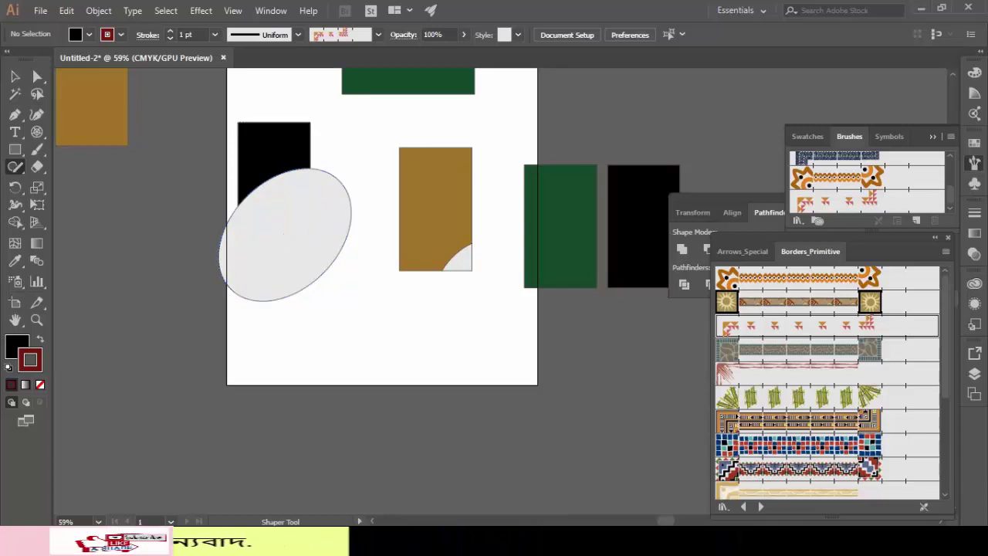
drag(315, 287, 303, 337)
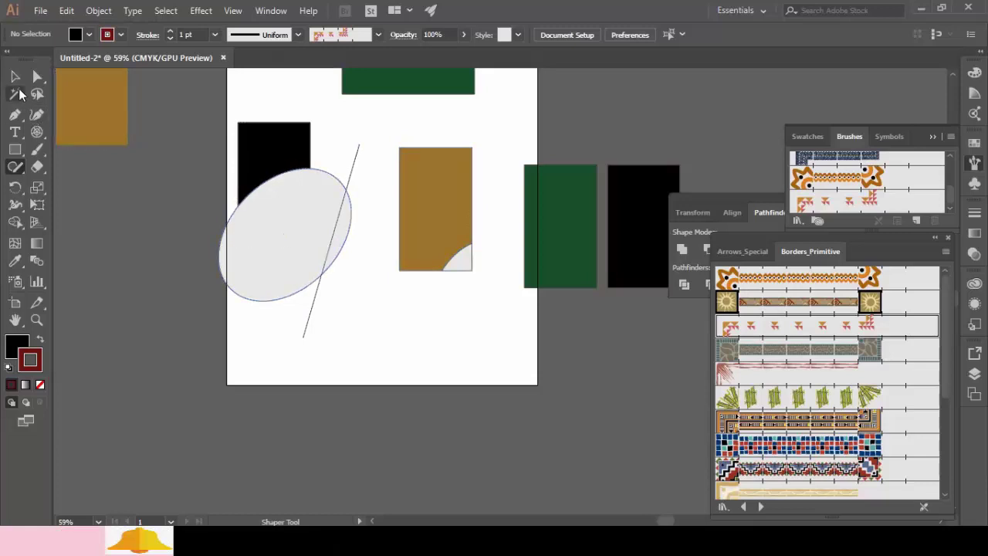
click(15, 76)
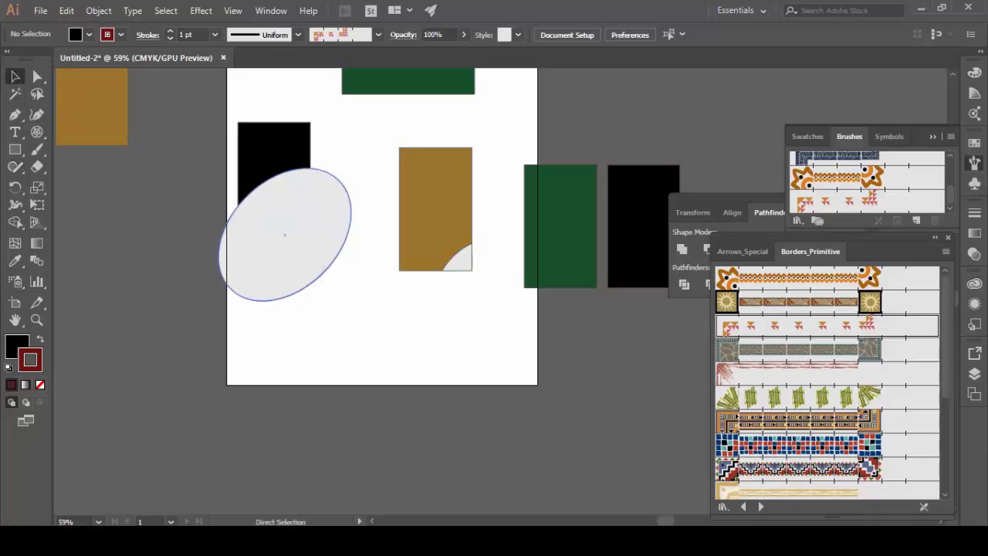
key(ctrl+z)
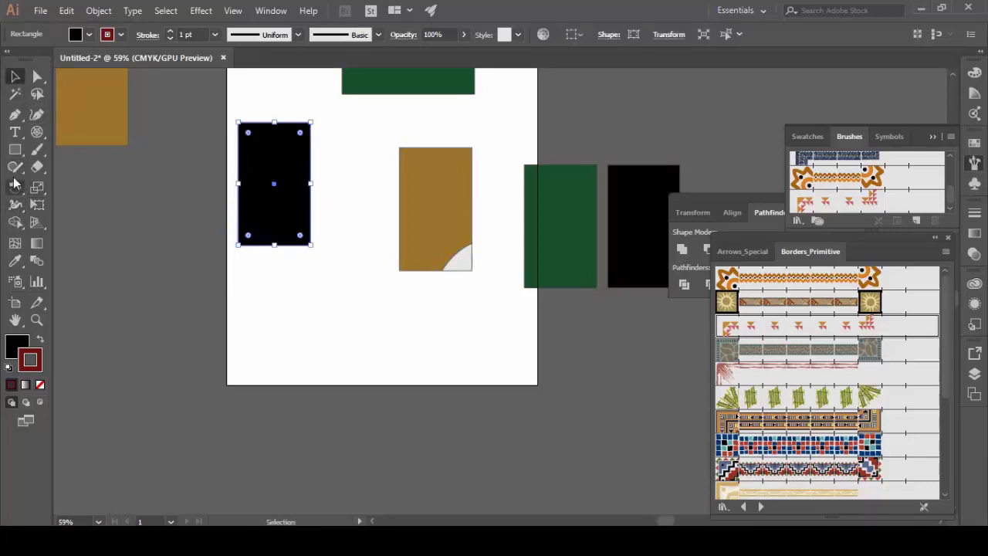
- Try to trim a Shaper circle drawn over the black rectangle's lower-right corner with freehand strokes, and undo the circle
mouse_move(311, 207)
mouse_down()
mouse_move(330, 199)
mouse_move(275, 248)
mouse_up()
drag(343, 203, 328, 199)
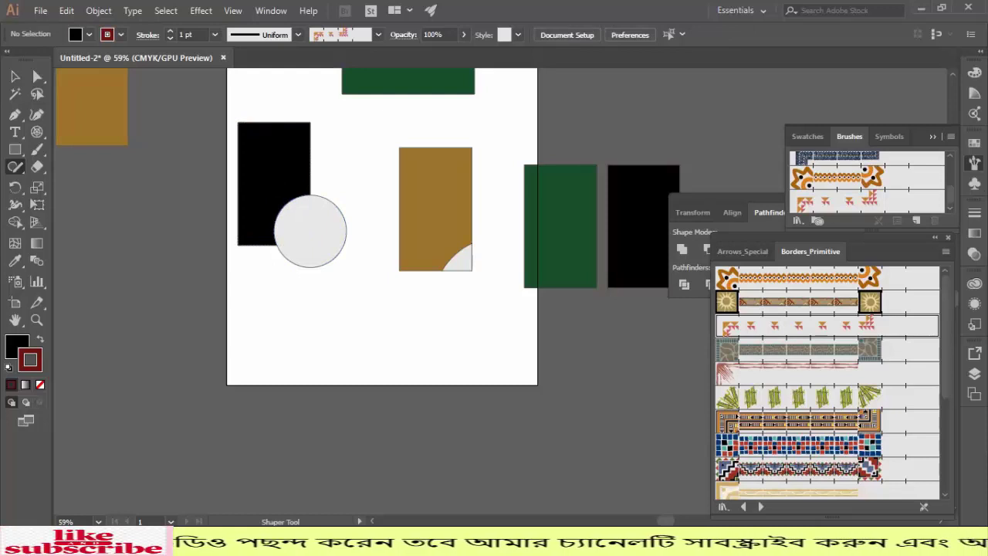
mouse_move(344, 177)
mouse_down()
mouse_move(317, 270)
mouse_move(245, 261)
mouse_up()
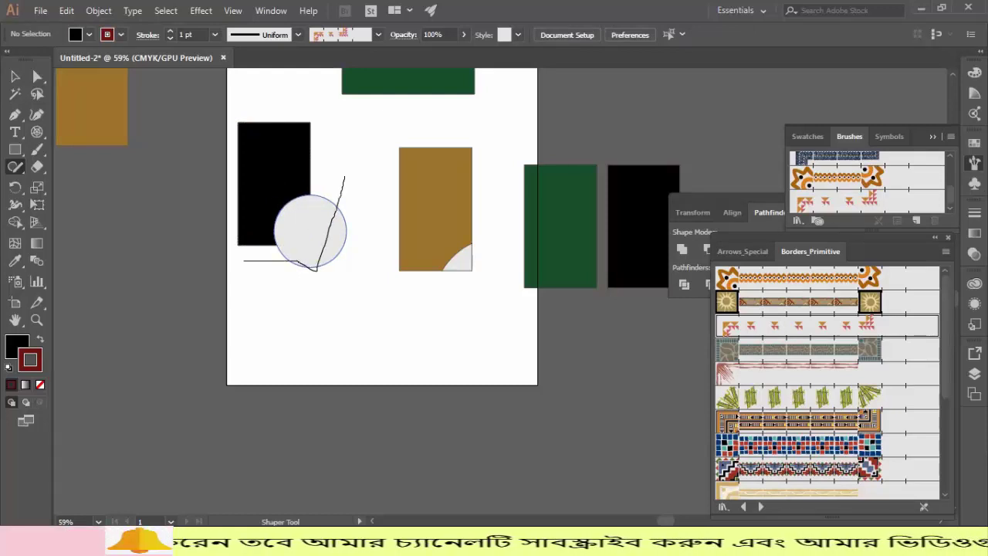
mouse_move(334, 171)
mouse_down()
mouse_move(325, 252)
mouse_move(259, 262)
mouse_up()
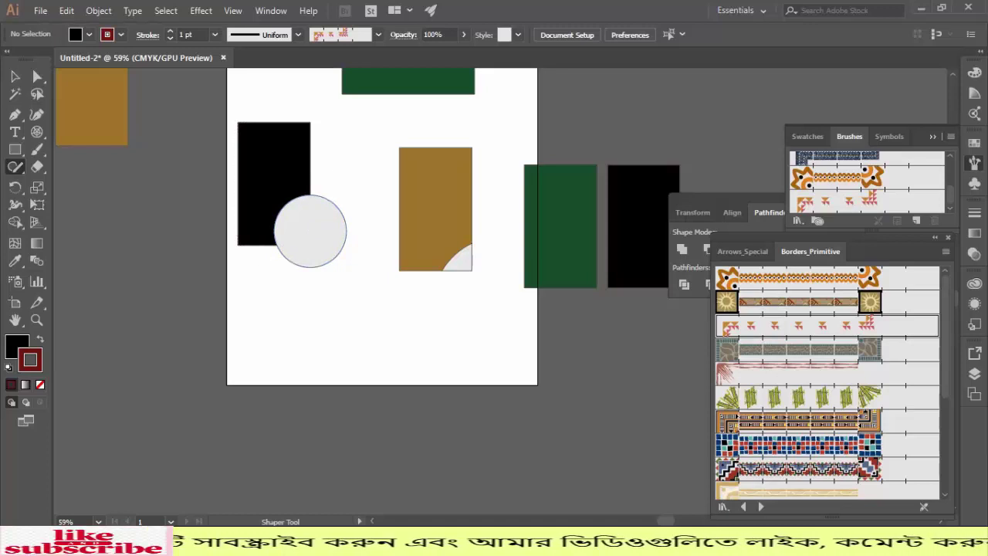
mouse_move(333, 164)
mouse_down()
mouse_move(327, 249)
mouse_move(253, 263)
mouse_up()
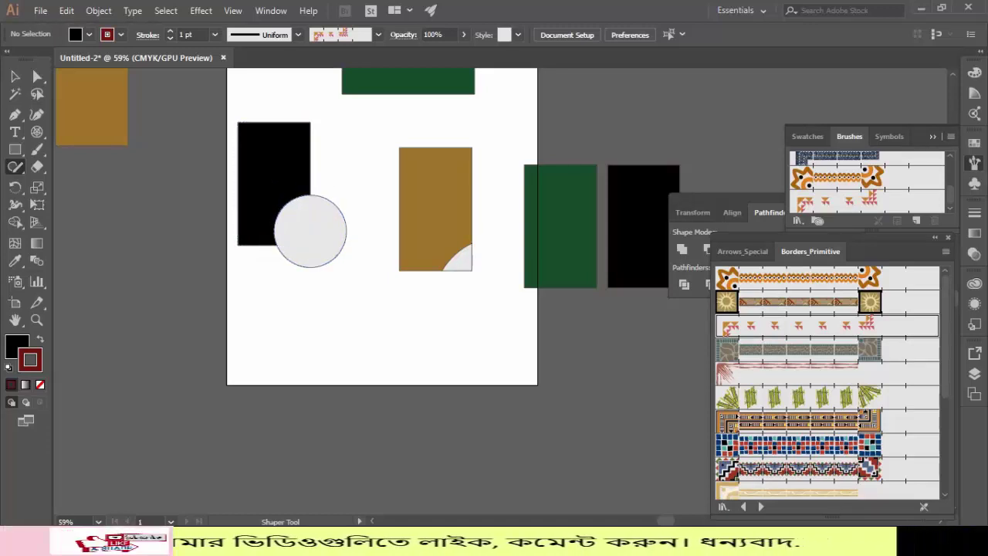
drag(329, 170, 326, 206)
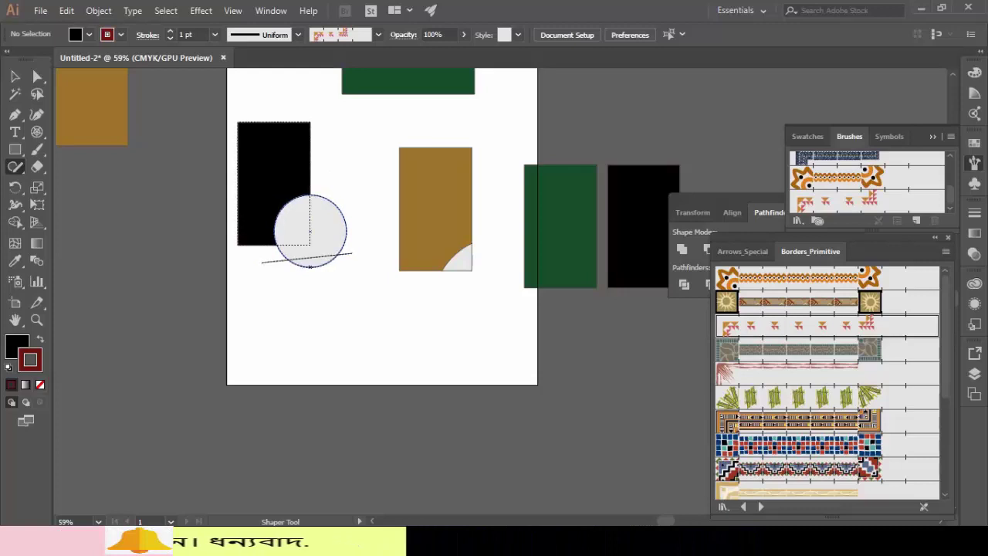
click(276, 240)
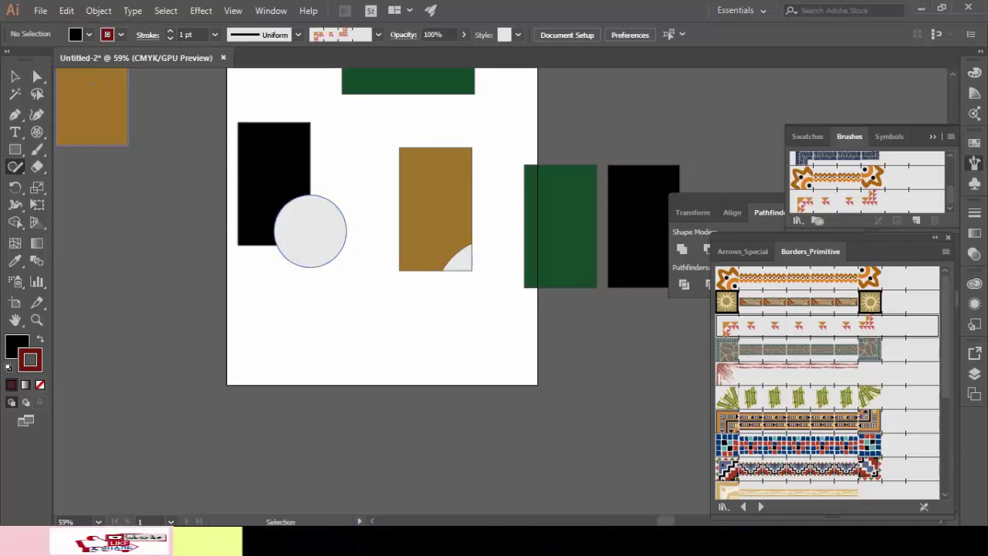
key(ctrl+z)
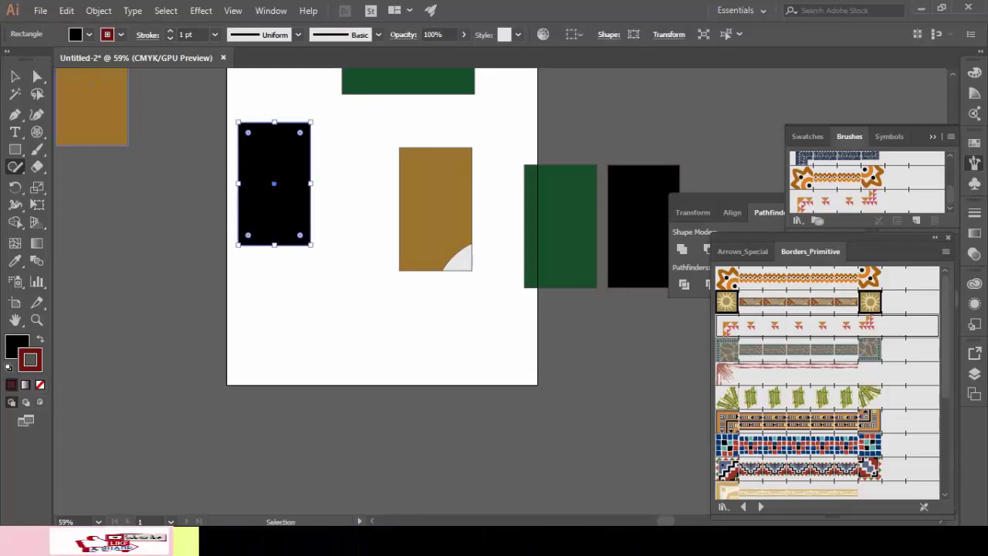
- Try freehand loops with the Pencil tool over and below the black rectangle, and undo them
click(15, 166)
click(62, 184)
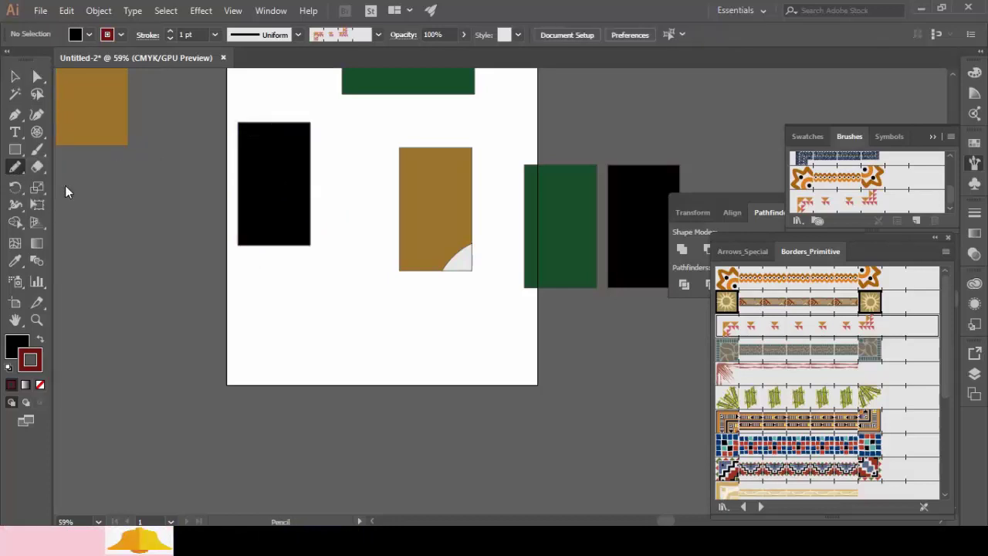
drag(290, 279, 261, 193)
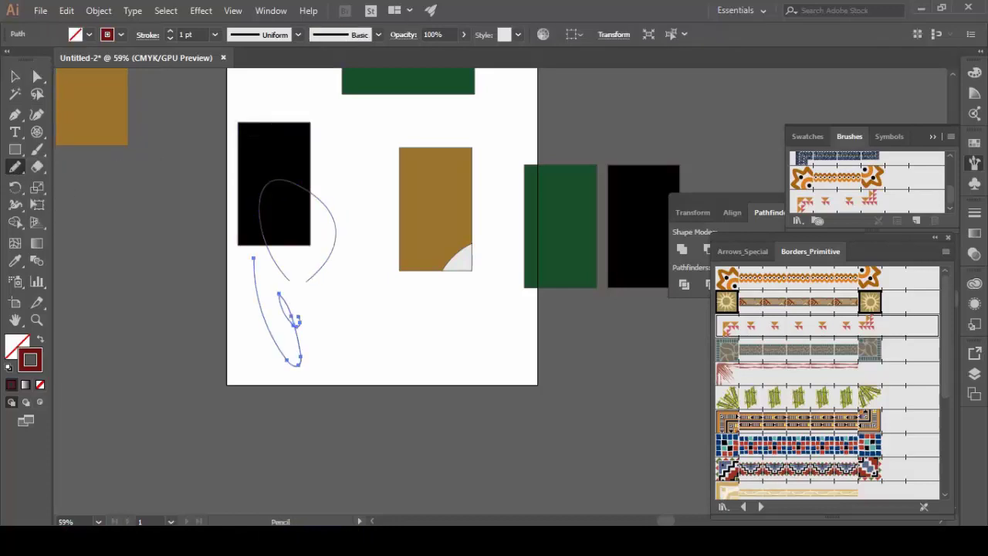
key(ctrl+z)
key(ctrl+z)
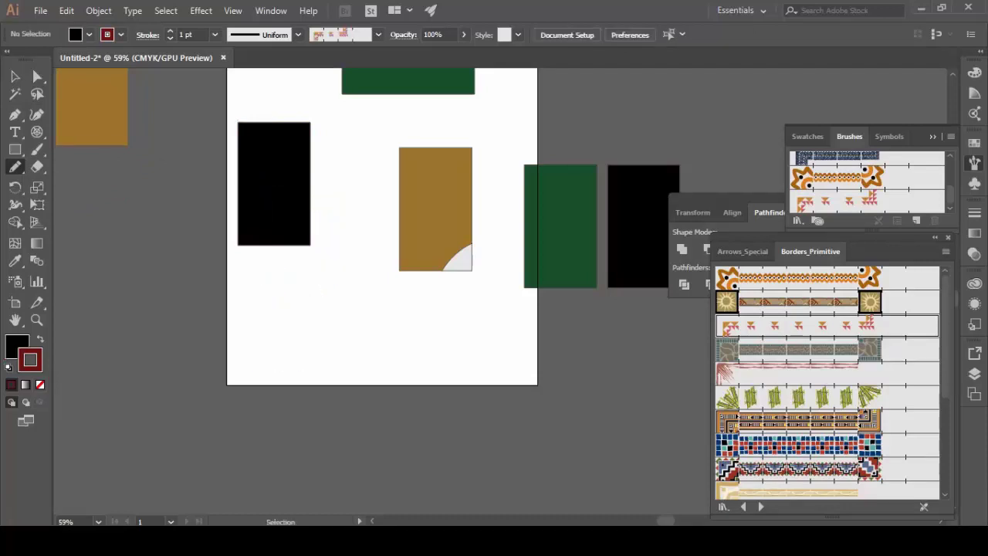
- Handwrite a few letter-like shapes with the Pencil tool on the empty canvas below the artboard
scroll(382, 232, down, 5)
scroll(185, 247, down, 1)
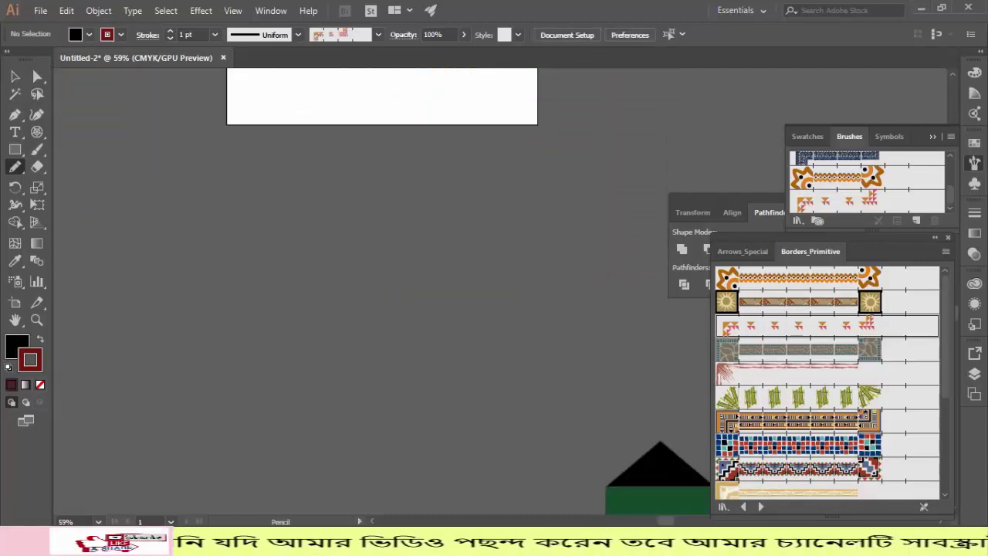
drag(201, 268, 140, 209)
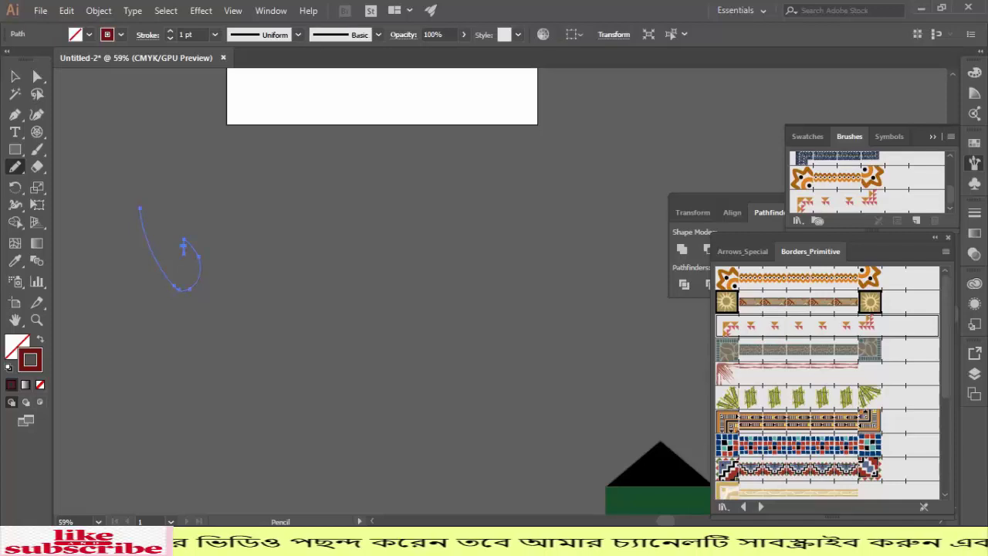
mouse_move(201, 274)
mouse_down()
mouse_move(215, 236)
mouse_move(212, 310)
mouse_up()
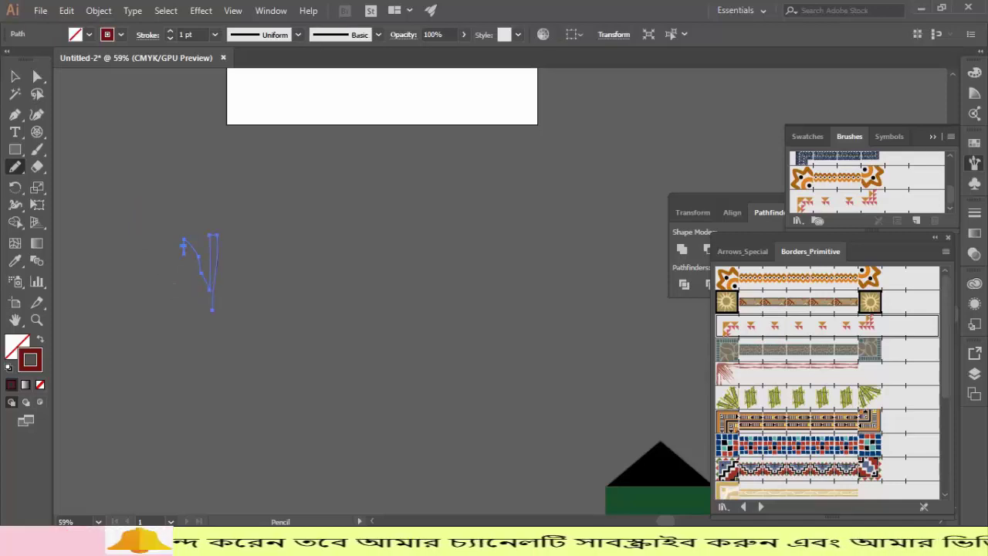
mouse_move(306, 255)
mouse_down()
mouse_move(324, 320)
mouse_move(258, 174)
mouse_up()
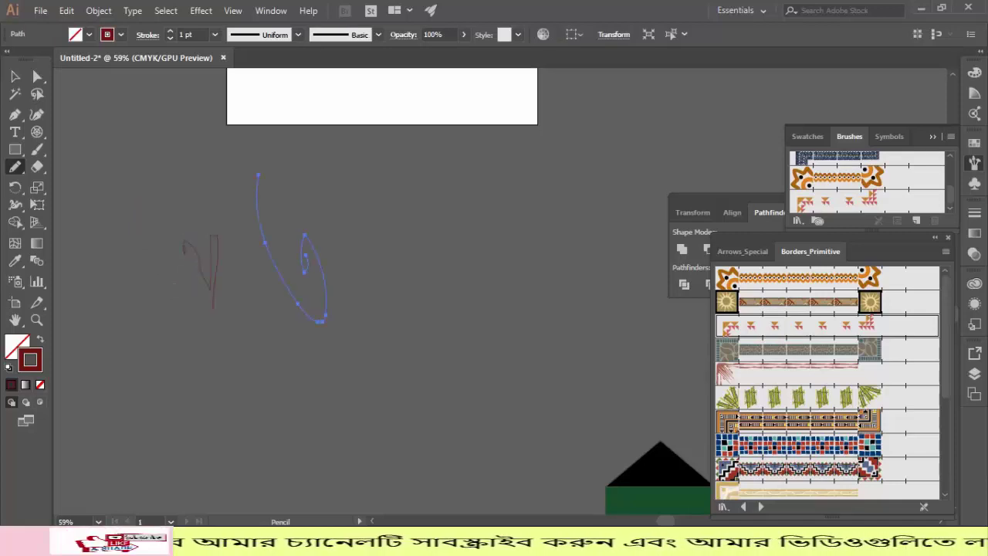
mouse_move(333, 289)
mouse_down()
mouse_move(348, 304)
mouse_move(351, 293)
mouse_up()
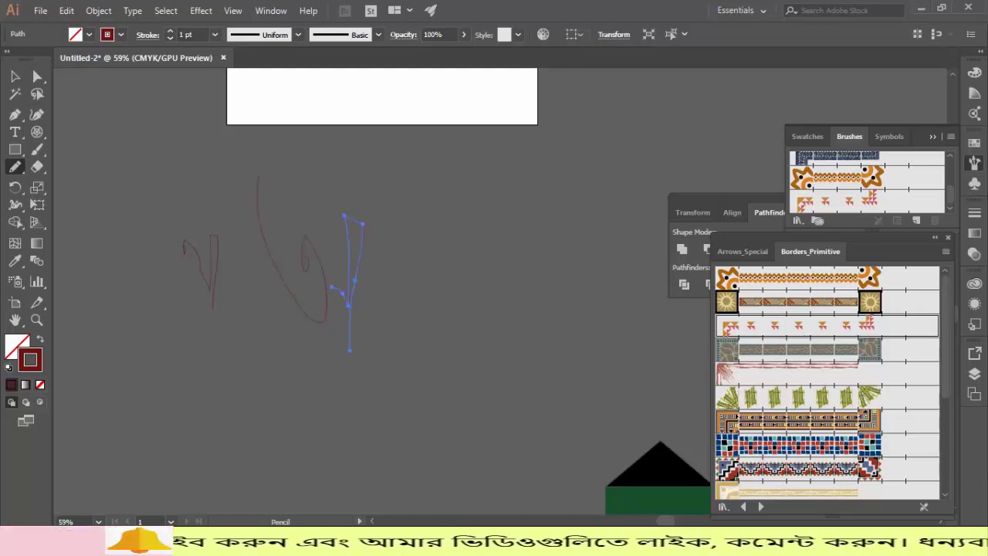
- Extend the pencil handwriting with a wavy letter and a long curved tail, and undo the last small stroke
drag(388, 237, 395, 299)
drag(462, 231, 458, 352)
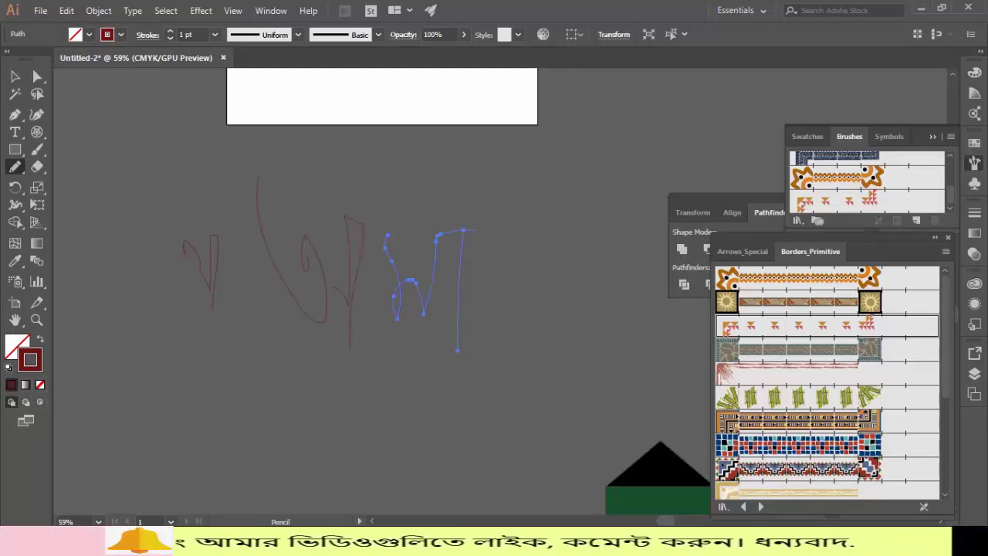
mouse_move(475, 230)
mouse_down()
mouse_move(465, 265)
mouse_move(508, 395)
mouse_up()
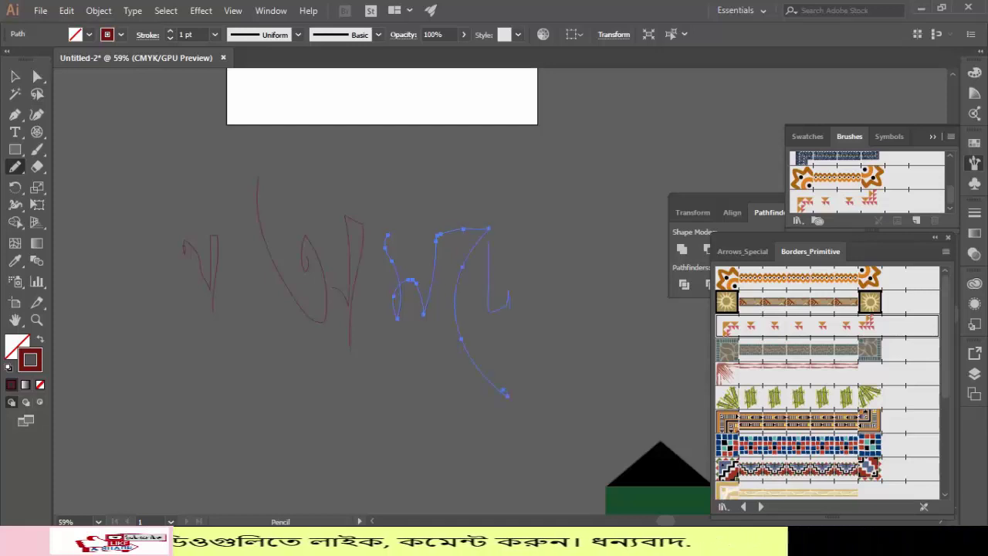
drag(509, 301, 510, 310)
key(ctrl+z)
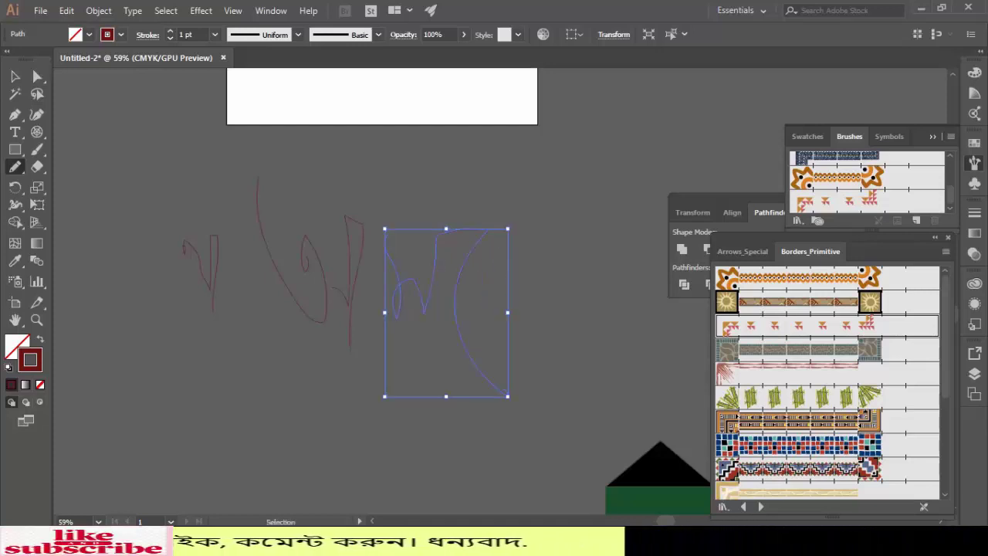
- Select all artwork in the document, including the pencil handwriting, and delete it
key(ctrl+a)
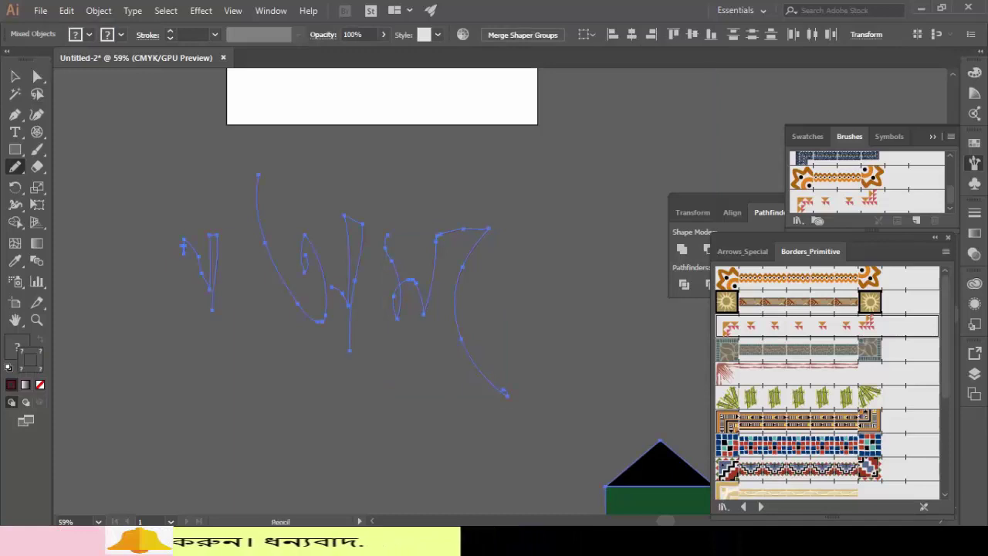
key(Delete)
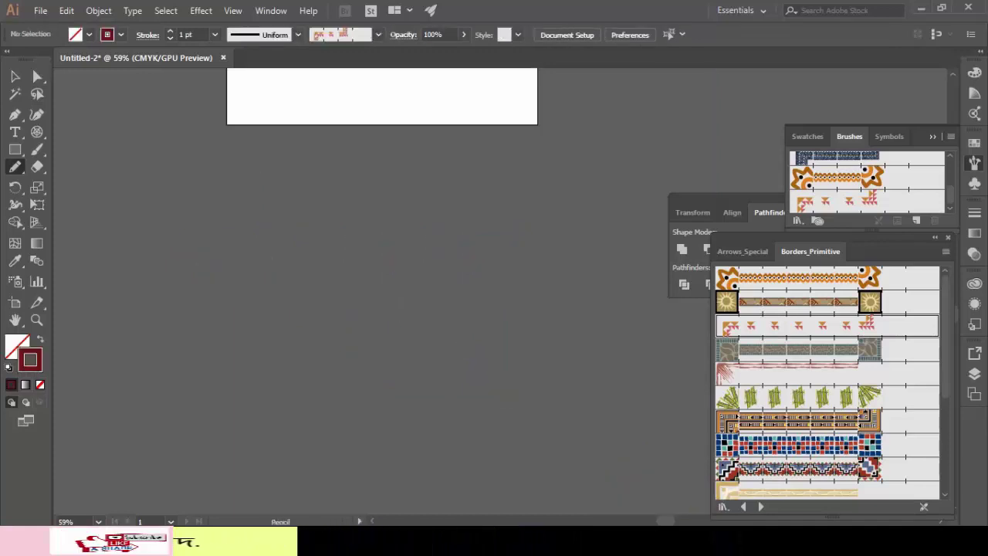
- Try a long hooked Pencil stroke below the artboard, redraw part of it with an angular stroke, and undo both
drag(173, 128, 234, 231)
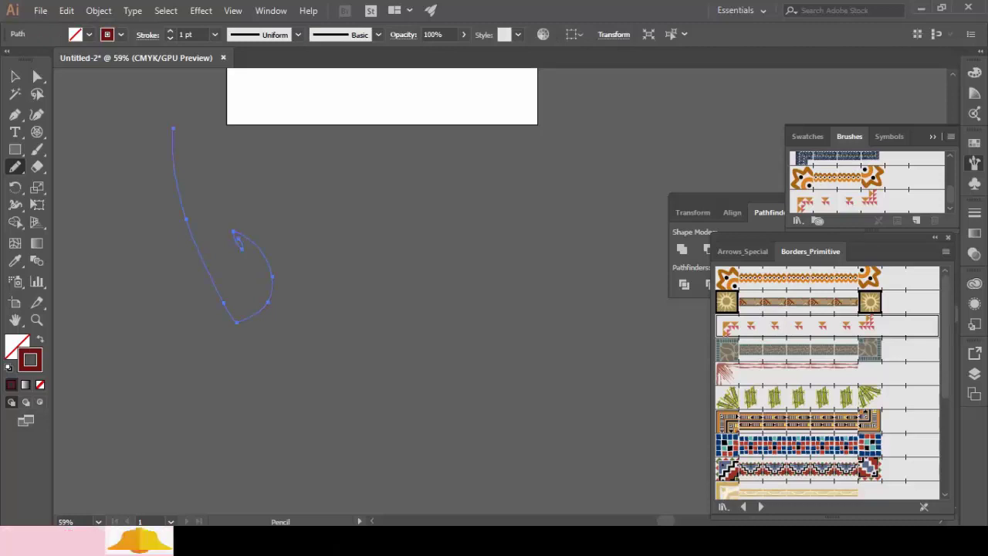
drag(303, 319, 305, 192)
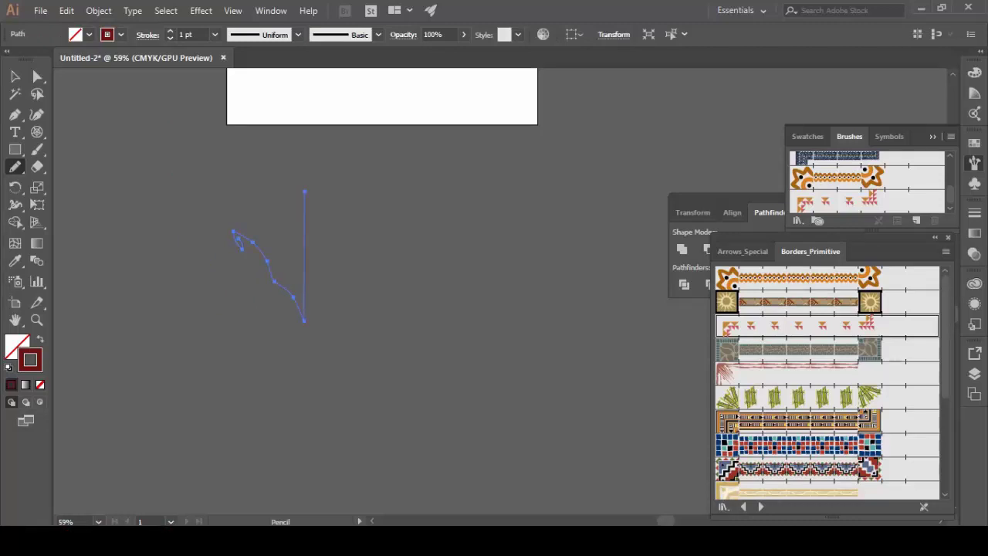
key(ctrl+z)
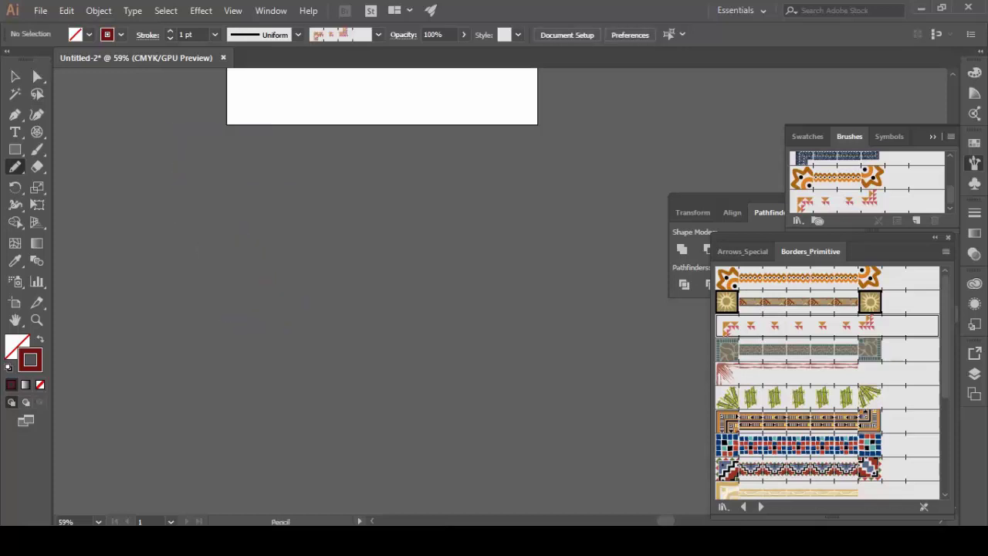
- Try freehand hooked strokes with the Smooth tool on the empty canvas below the artboard
click(17, 167)
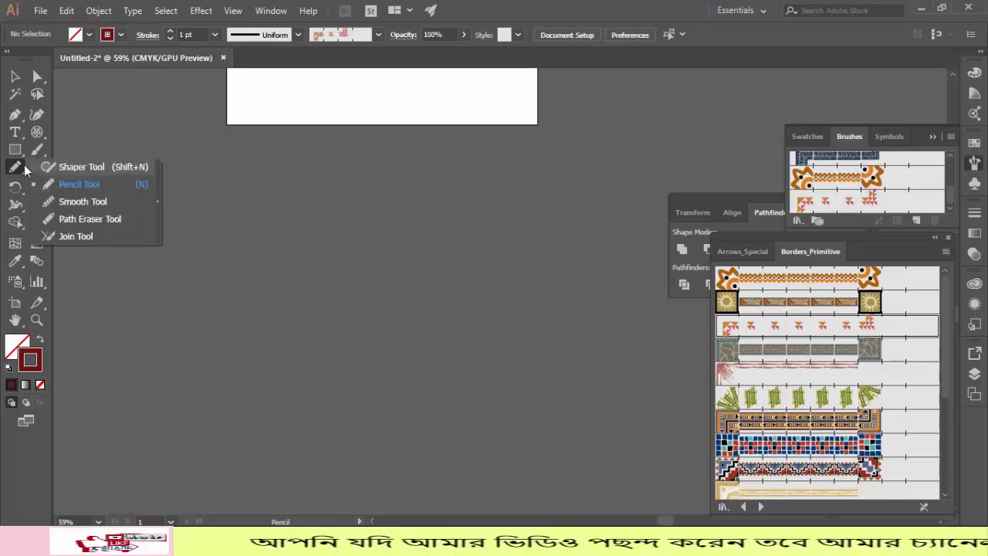
click(67, 201)
drag(231, 273, 181, 165)
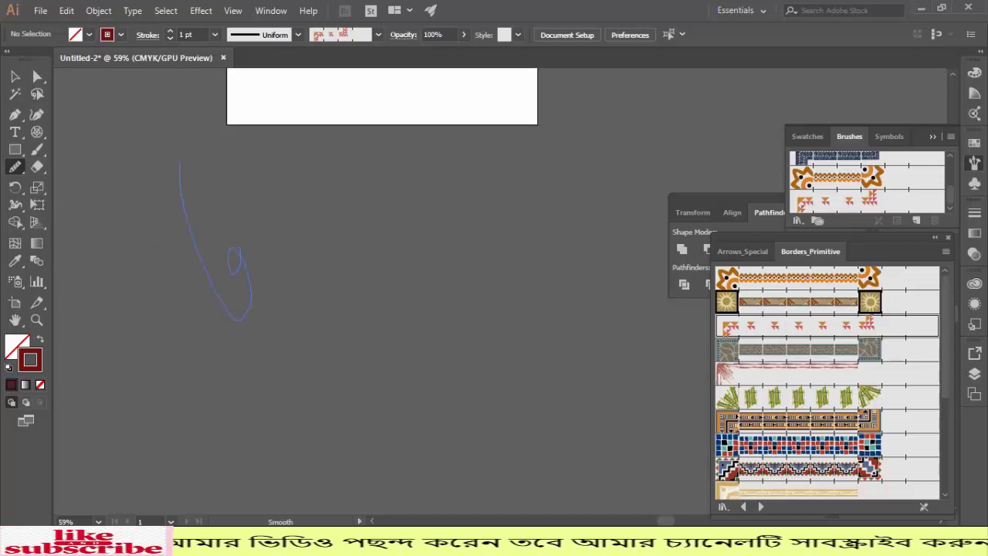
mouse_move(243, 224)
mouse_down()
mouse_move(271, 239)
mouse_move(147, 150)
mouse_up()
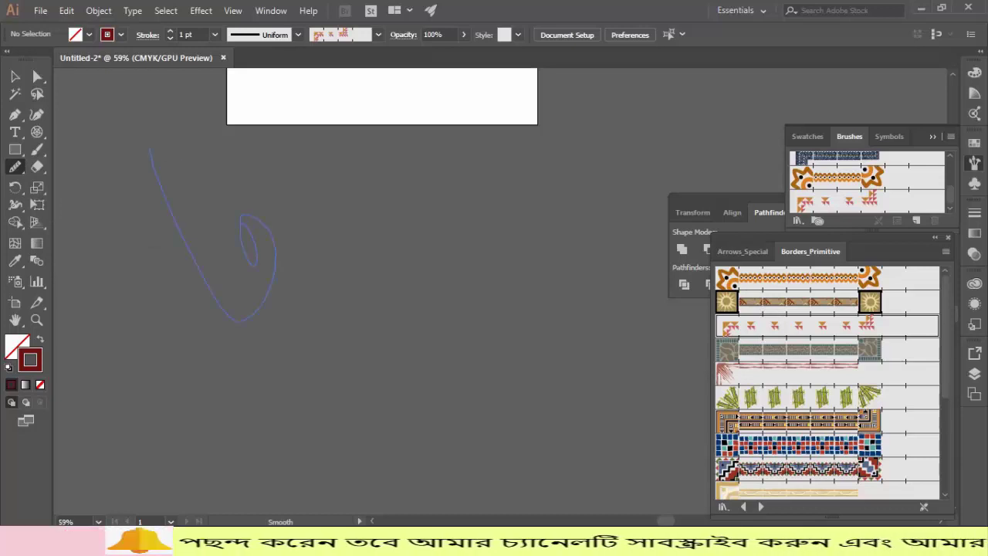
- Draw a long curve ending in a small oval loop with the Pencil tool below the artboard
click(17, 167)
click(65, 187)
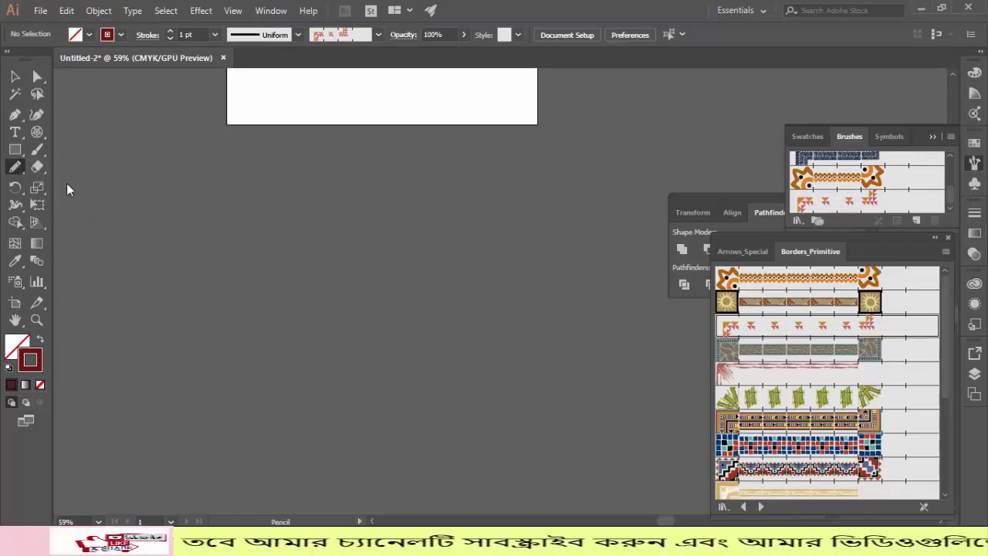
drag(132, 134, 231, 212)
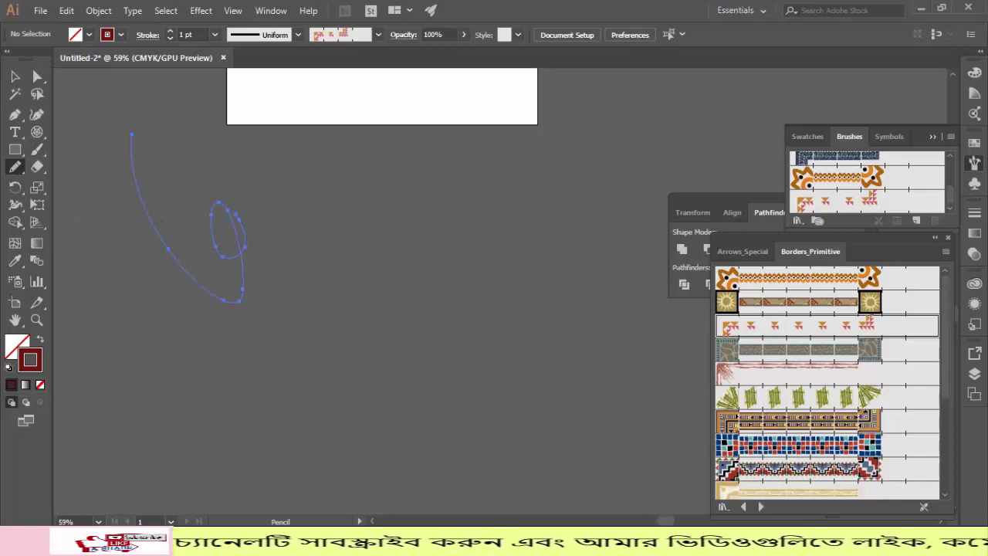
- Smooth the pencil path's small loop and long curve with repeated Smooth tool strokes, undoing the first stroke over the loop
drag(15, 167, 55, 189)
click(15, 166)
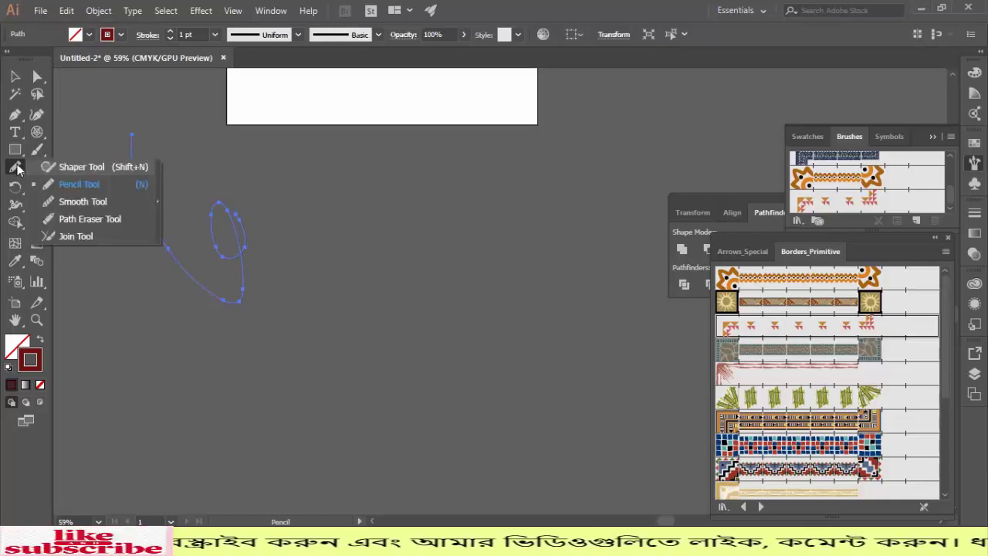
click(51, 200)
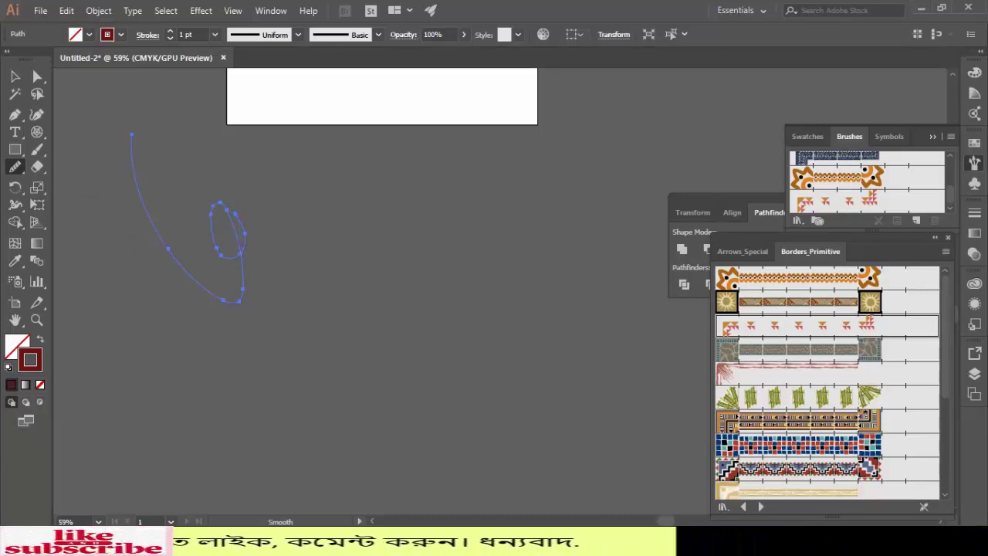
drag(244, 252, 219, 255)
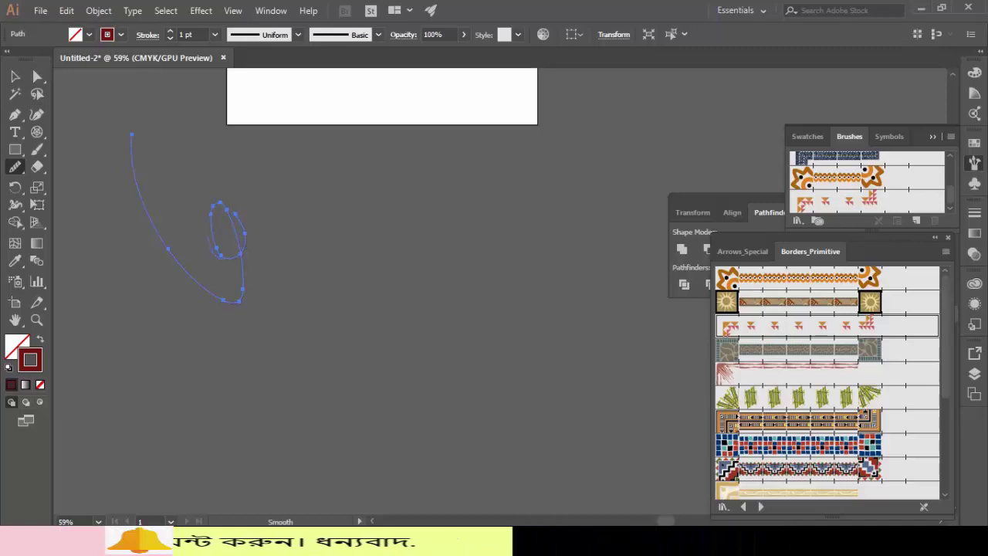
key(ctrl+z)
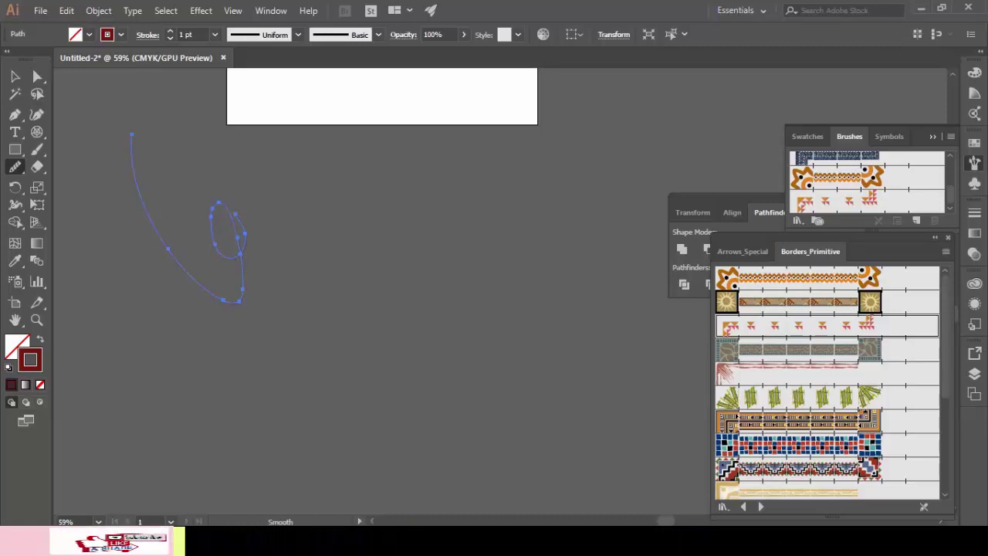
drag(132, 136, 100, 249)
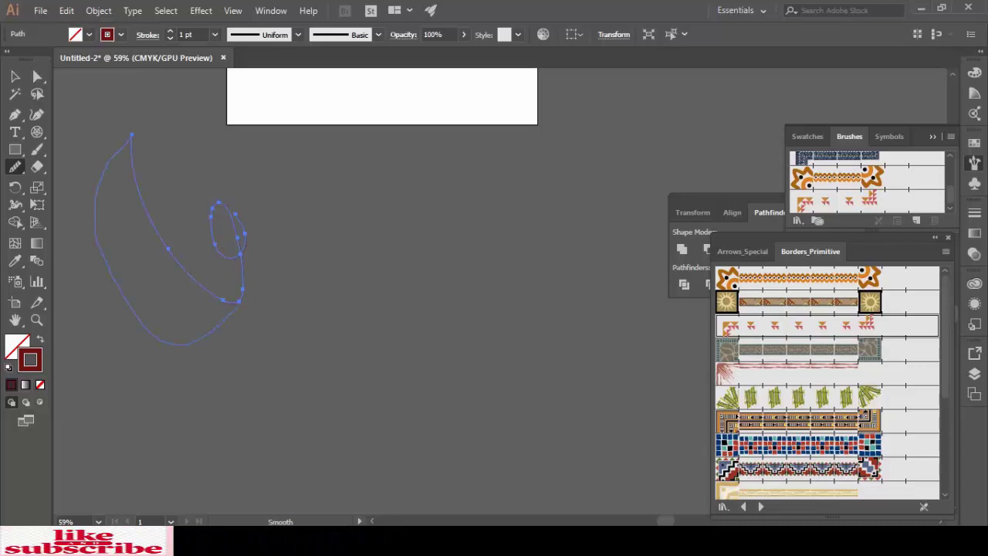
drag(239, 302, 239, 301)
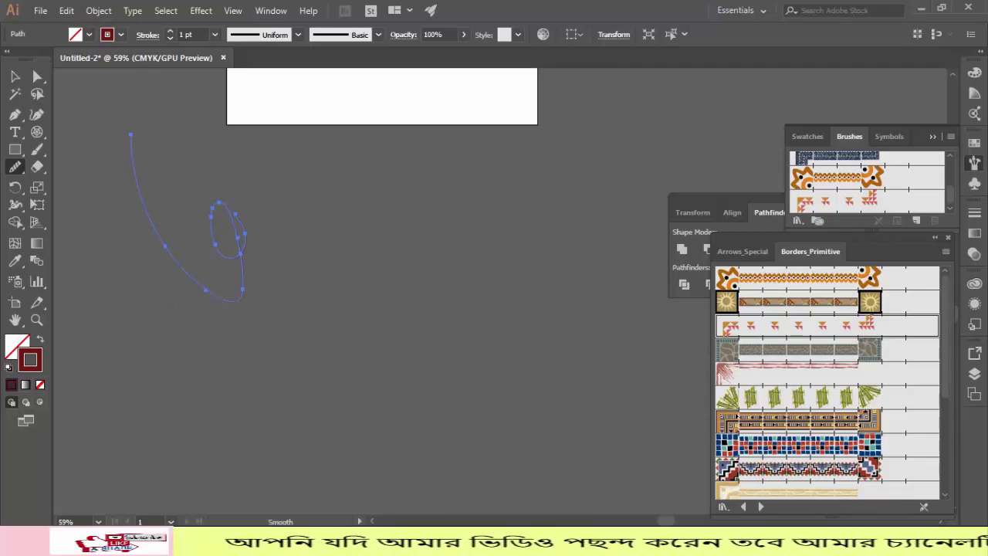
mouse_move(241, 257)
mouse_down()
mouse_move(246, 363)
mouse_move(158, 312)
mouse_move(153, 213)
mouse_up()
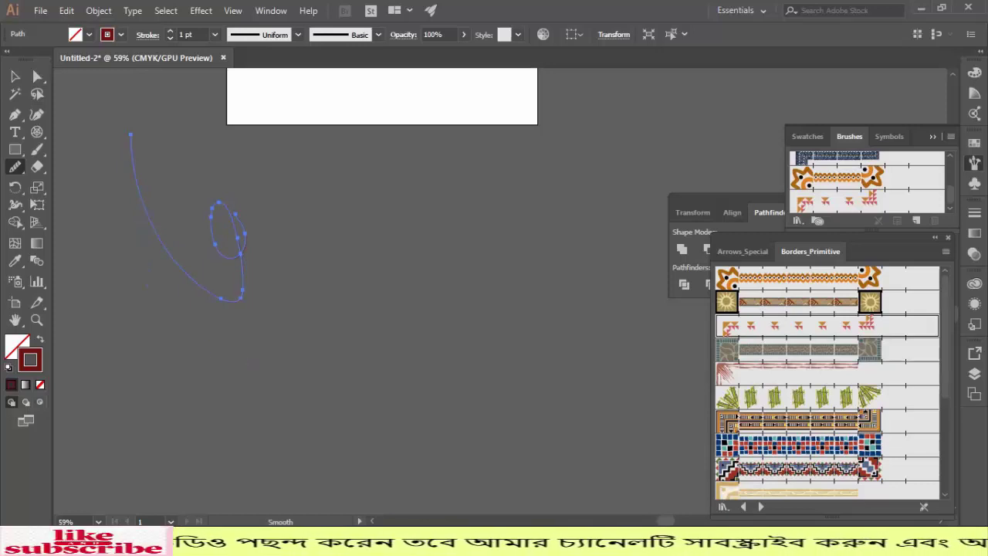
mouse_move(180, 271)
mouse_down()
mouse_move(254, 360)
mouse_move(304, 270)
mouse_move(236, 242)
mouse_up()
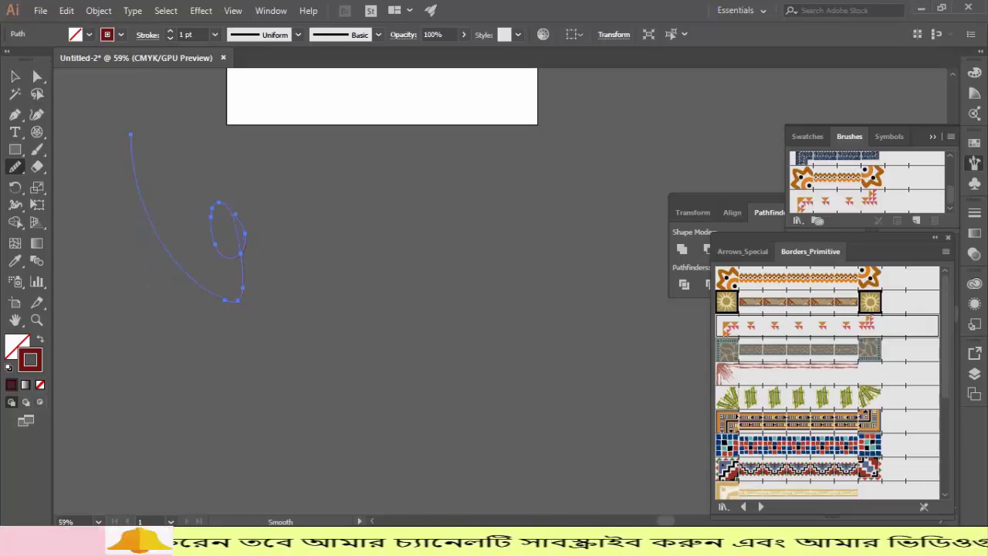
- Erase most of the pencil path's loop with the Path Eraser tool, leaving the long curve and a short separate arc
click(14, 166)
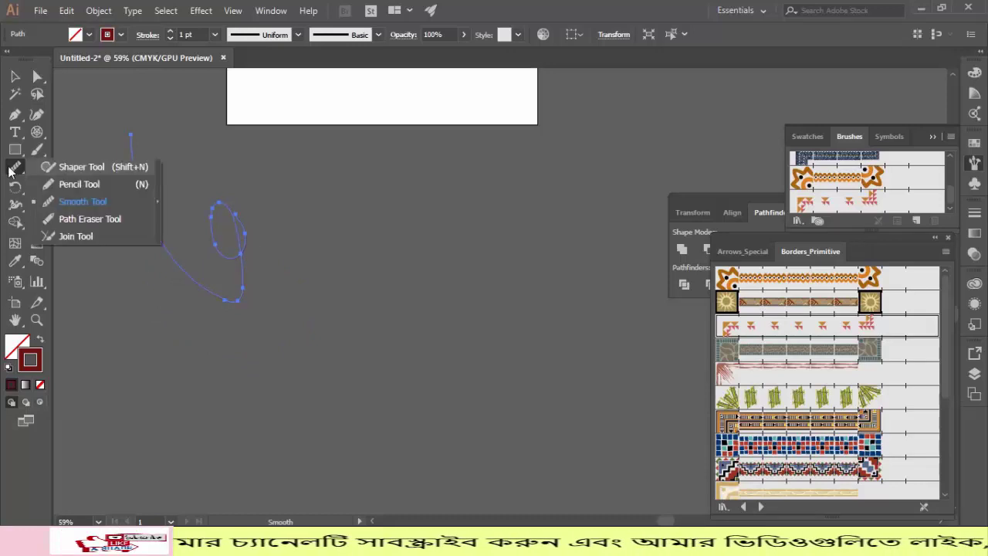
click(71, 219)
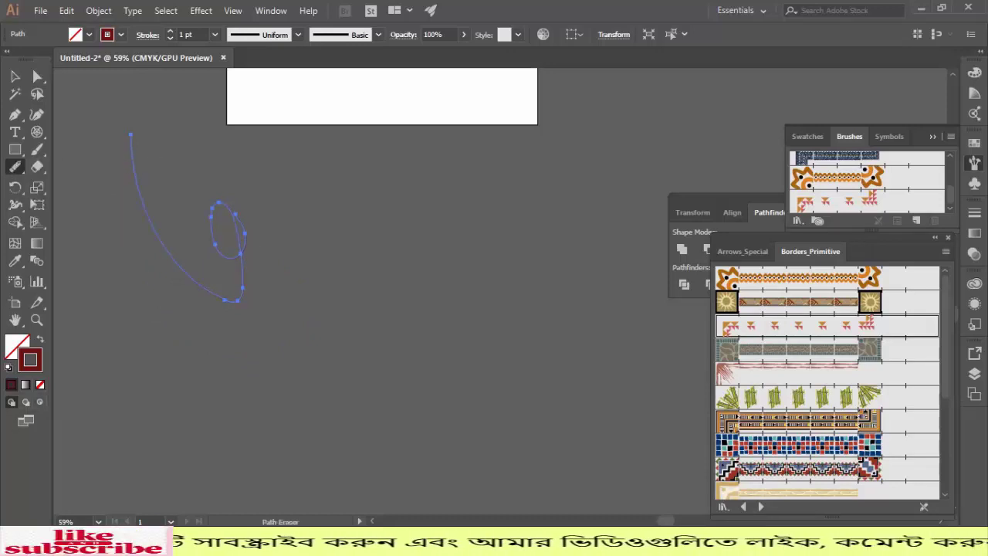
drag(388, 255, 309, 331)
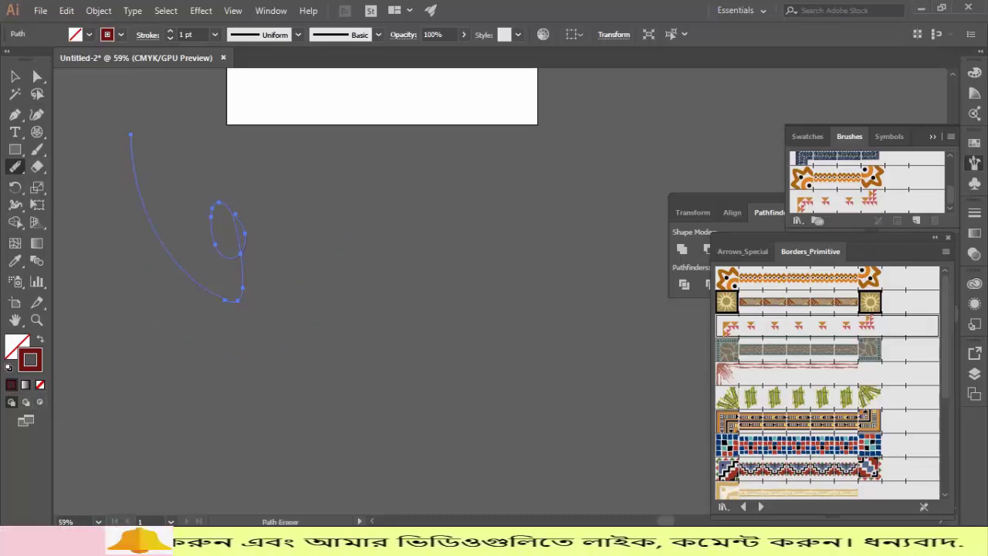
drag(182, 207, 244, 286)
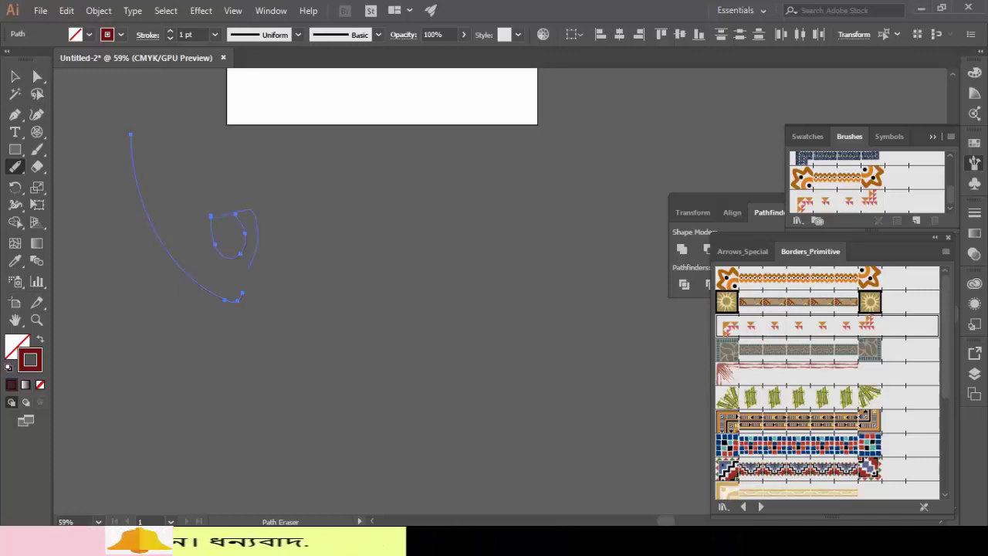
drag(203, 287, 190, 276)
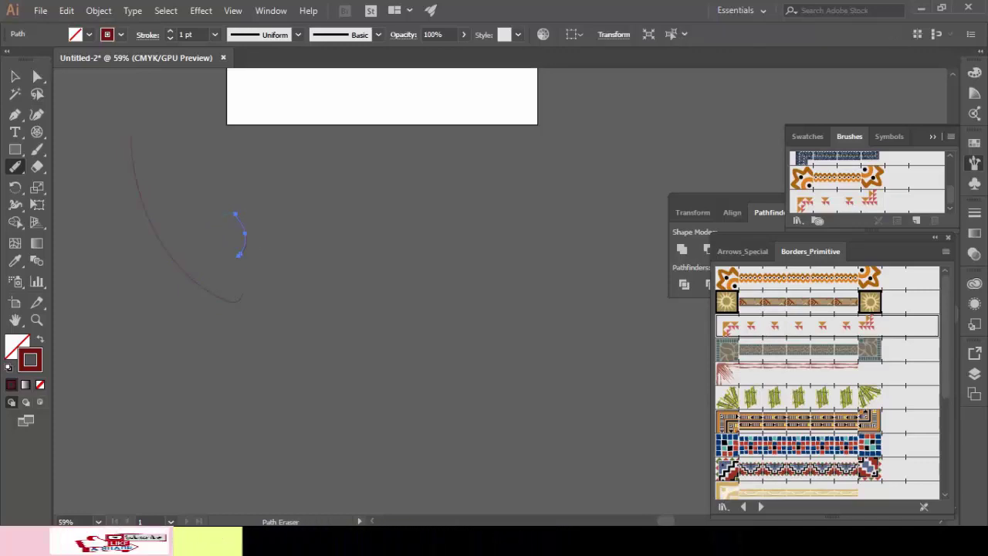
drag(253, 233, 251, 249)
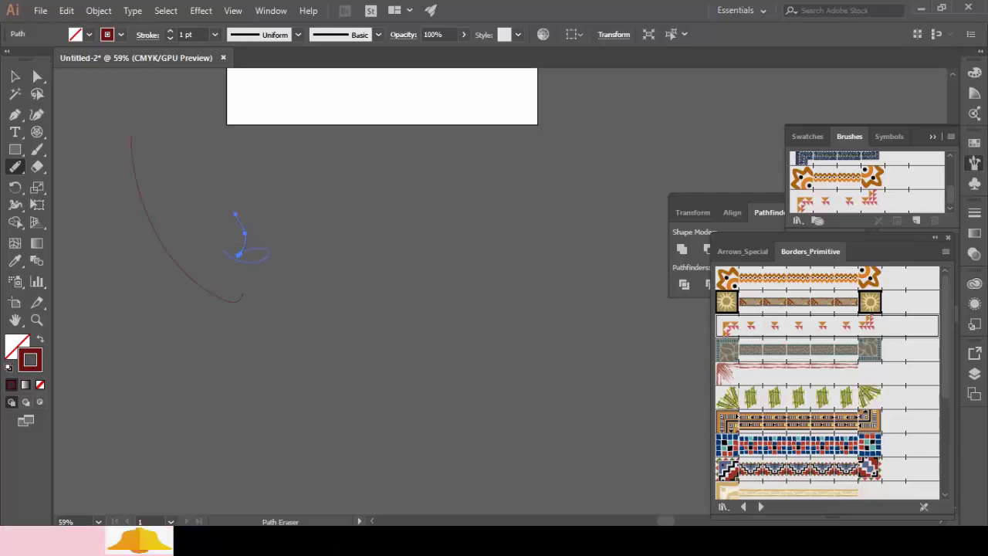
drag(113, 248, 212, 264)
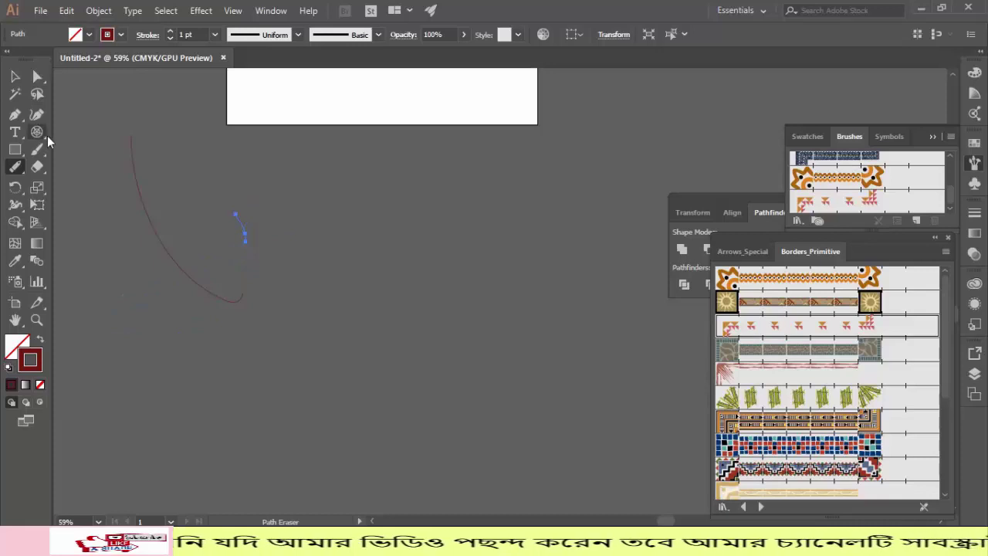
- Try to connect the short arc to the lower end of the long curve with the Join tool
click(17, 170)
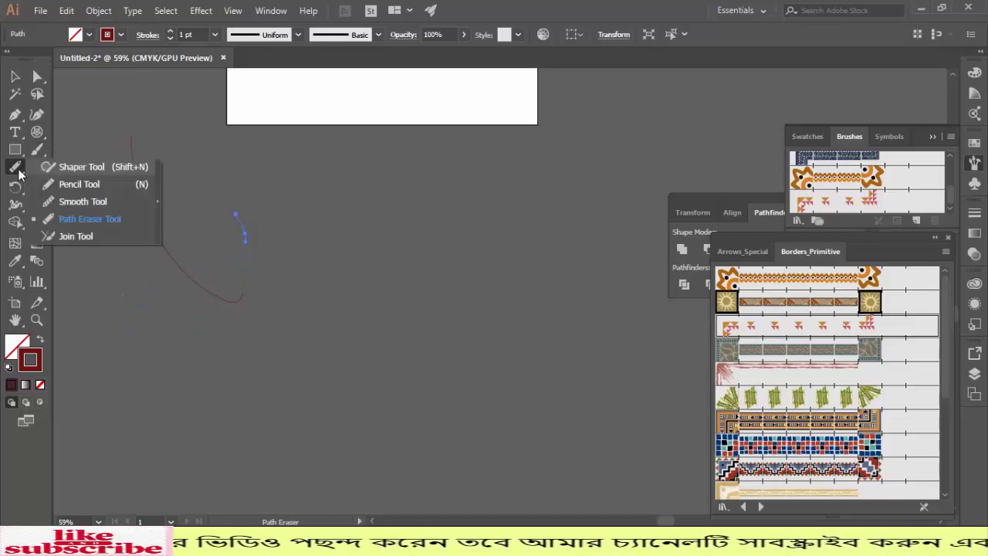
click(92, 238)
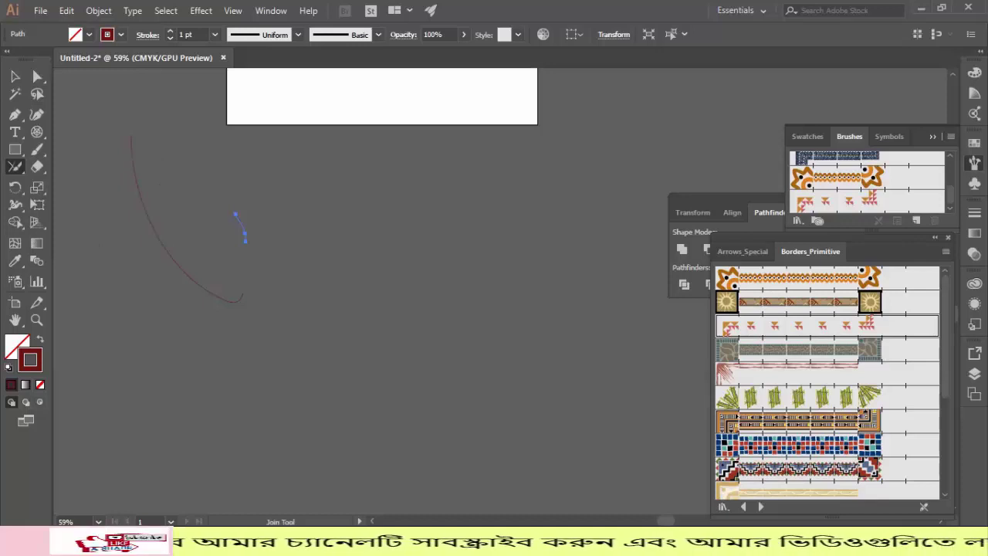
drag(244, 231, 237, 304)
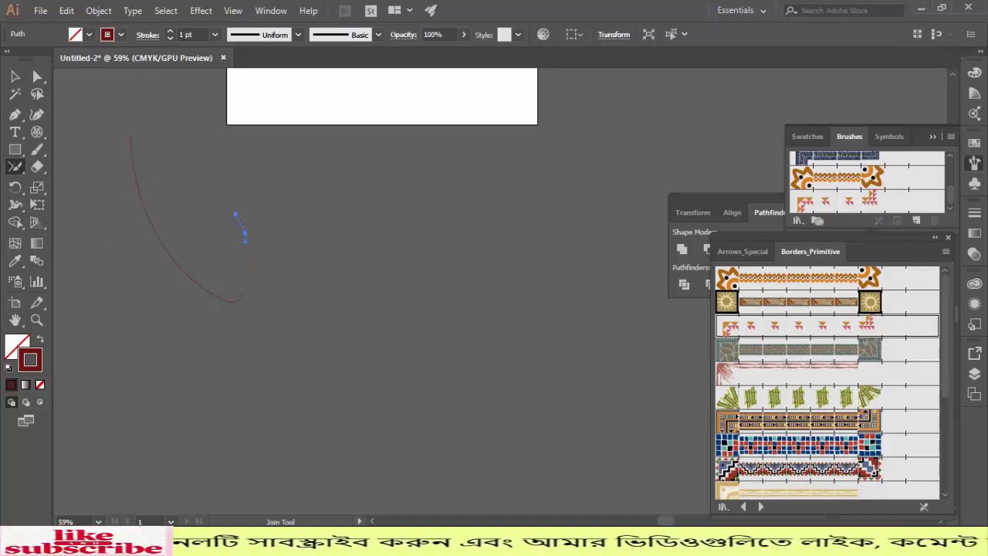
mouse_move(244, 224)
mouse_down()
mouse_move(246, 292)
mouse_move(221, 335)
mouse_up()
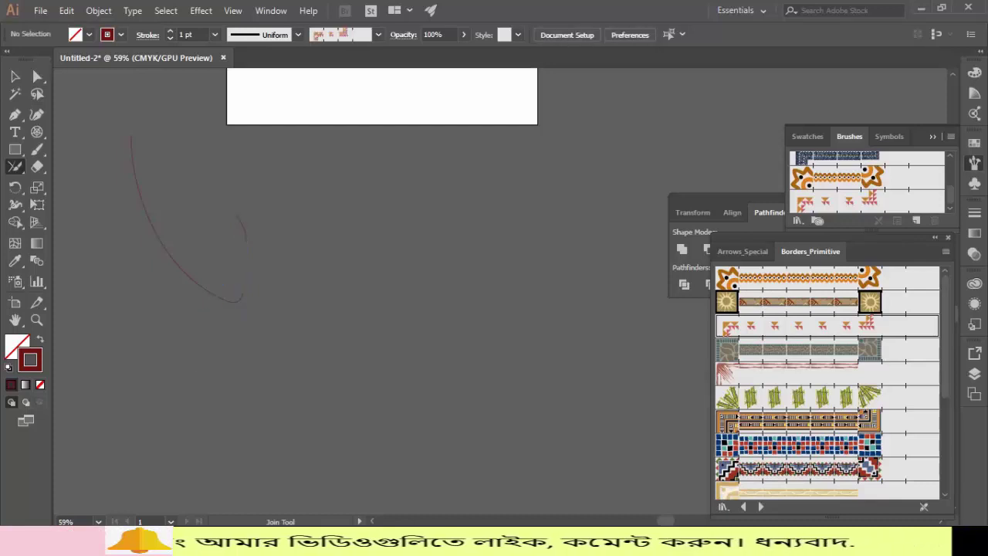
- Draw two crossing diagonal line segments on the empty canvas beside the pencil curve, the second one longer
click(15, 76)
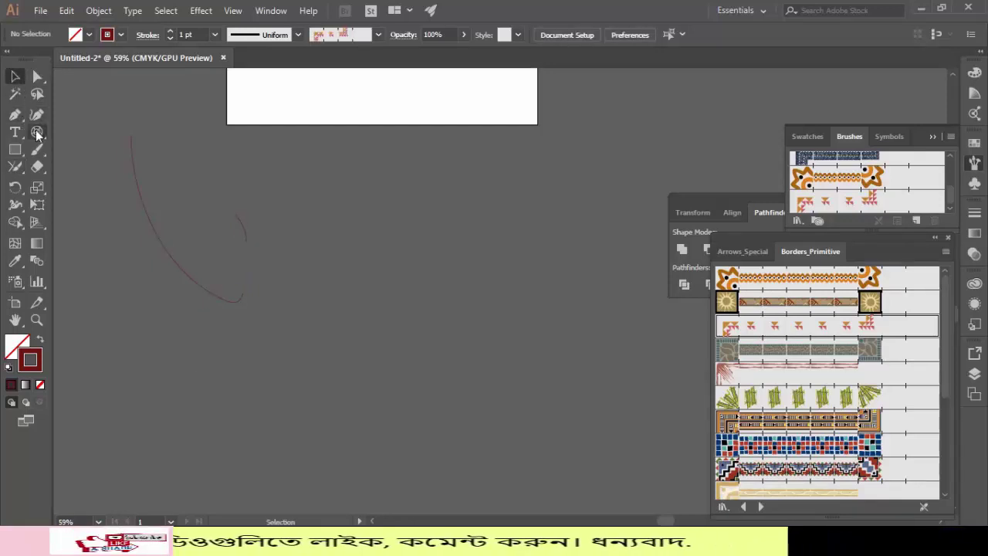
drag(36, 131, 100, 131)
drag(410, 232, 341, 363)
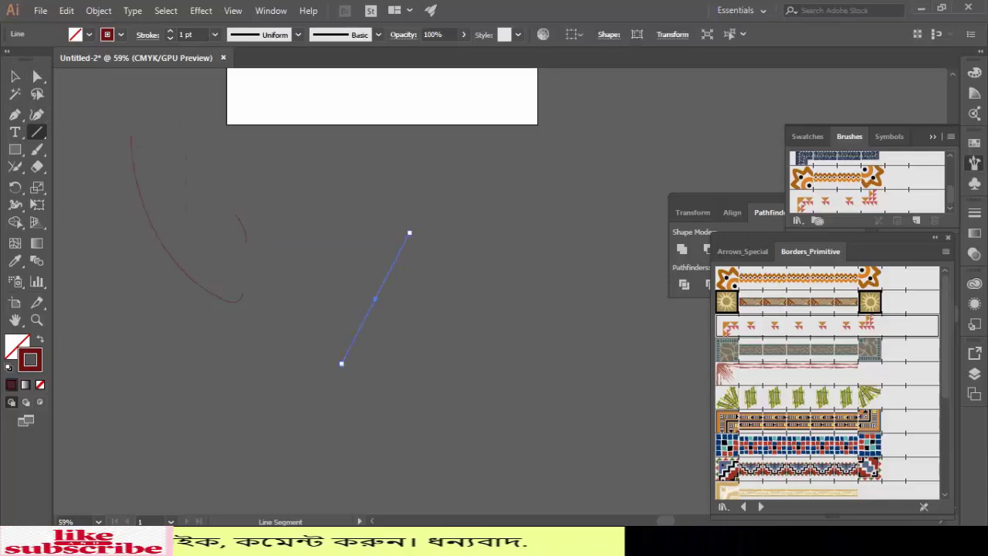
drag(316, 224, 482, 436)
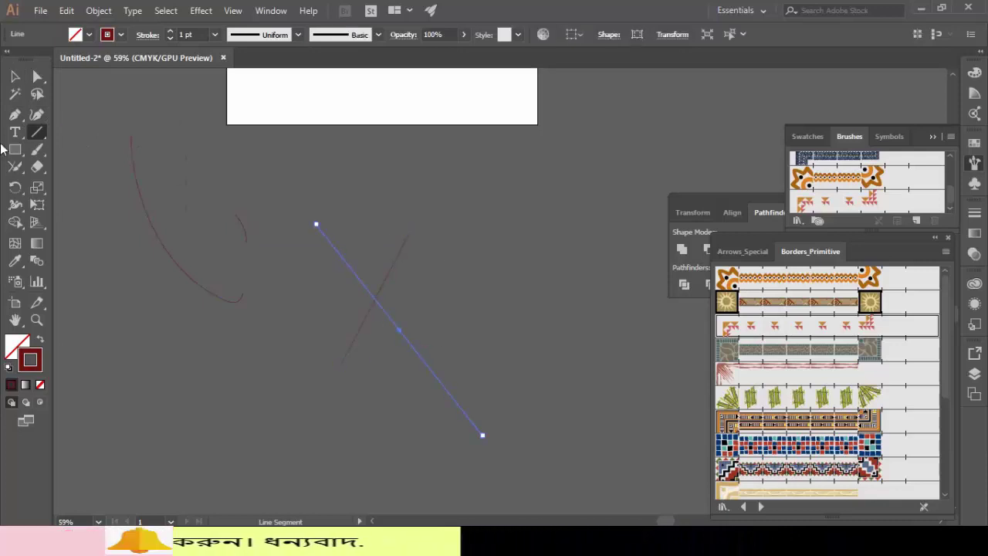
- Try Join tool strokes across the two crossing line segments near their intersection
click(15, 166)
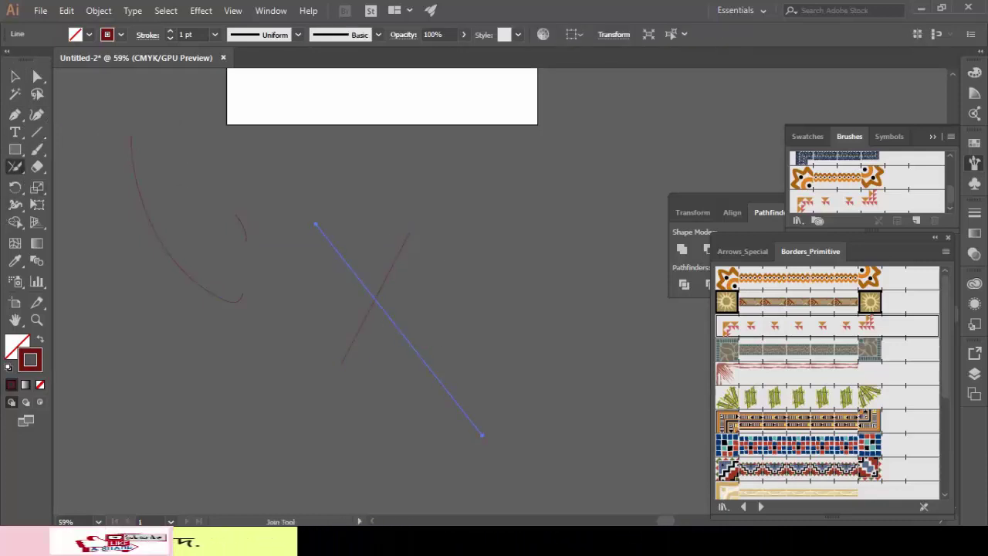
drag(408, 308, 407, 307)
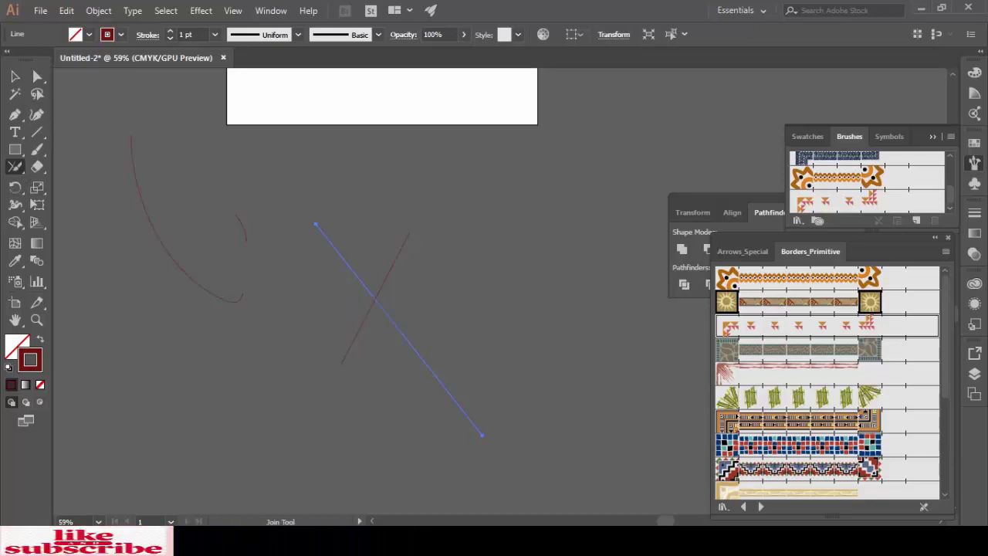
drag(367, 247, 366, 330)
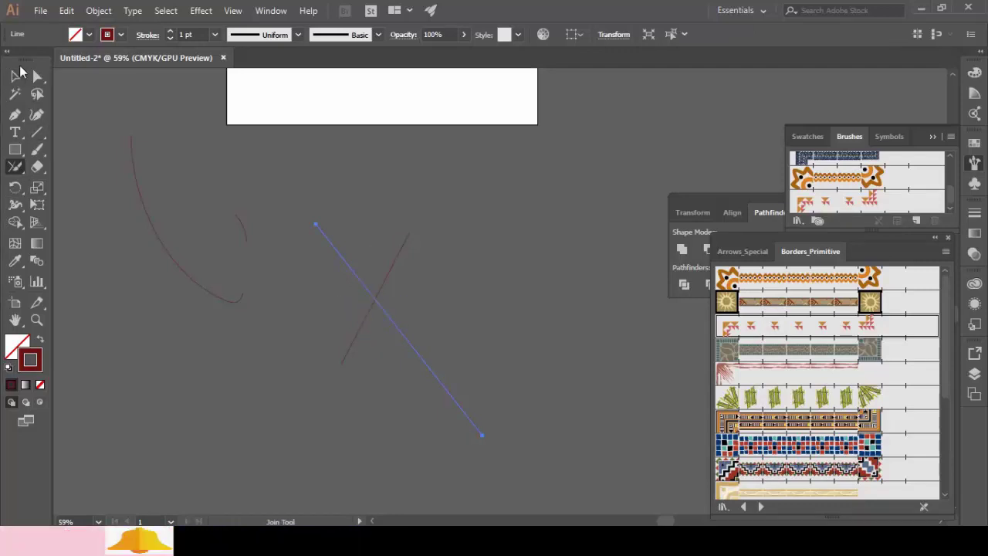
- Select both crossing lines and trim them into a single corner at their intersection with a Join tool stroke
click(16, 78)
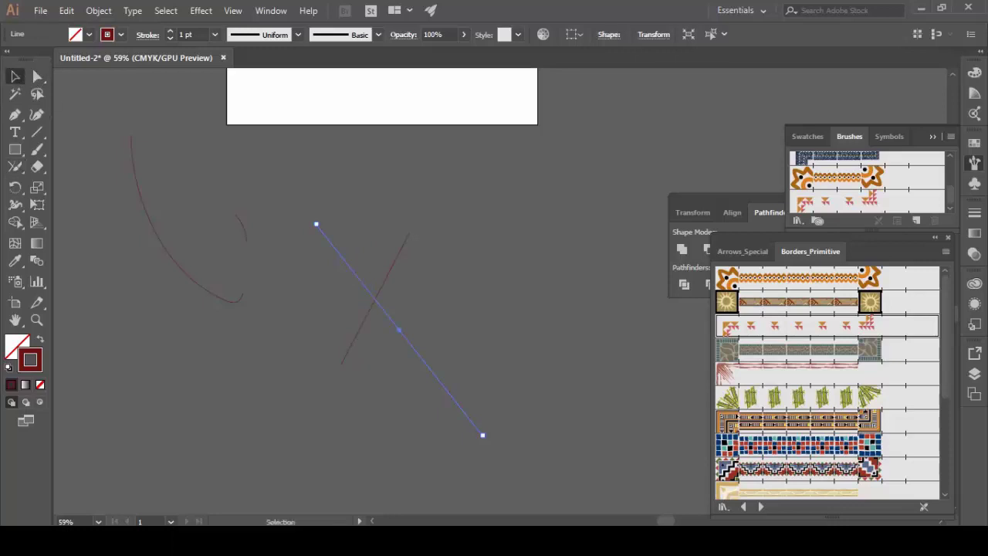
drag(325, 262, 417, 332)
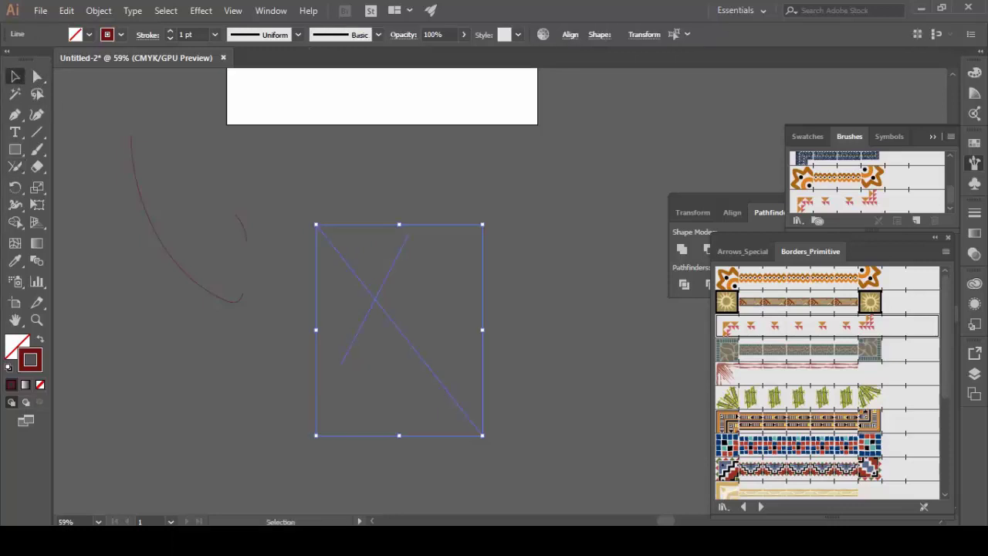
click(15, 167)
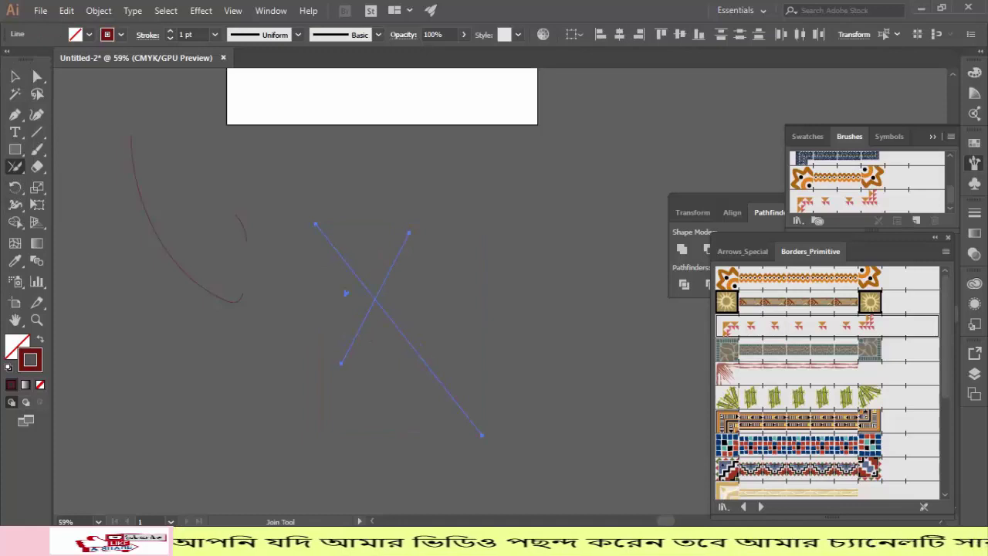
drag(346, 293, 390, 299)
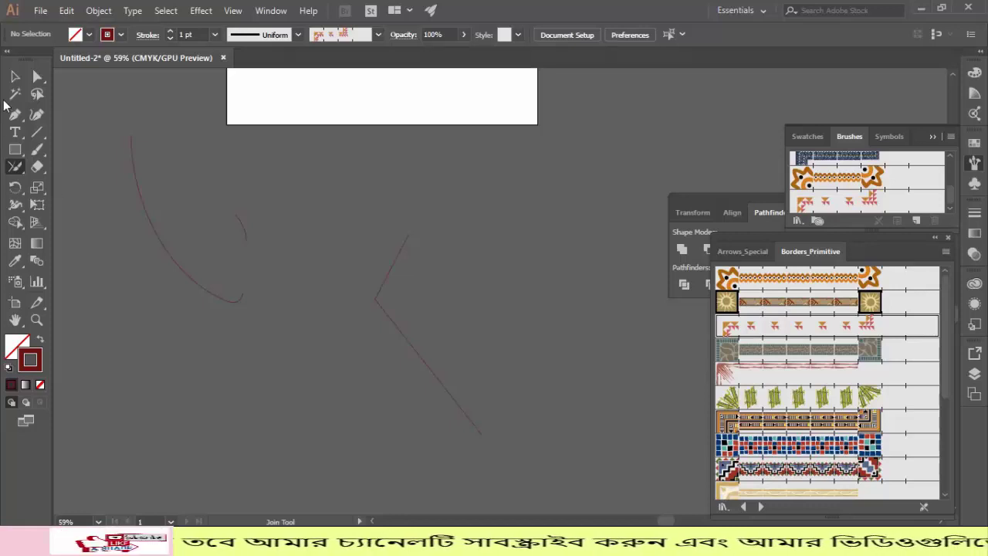
drag(15, 167, 48, 171)
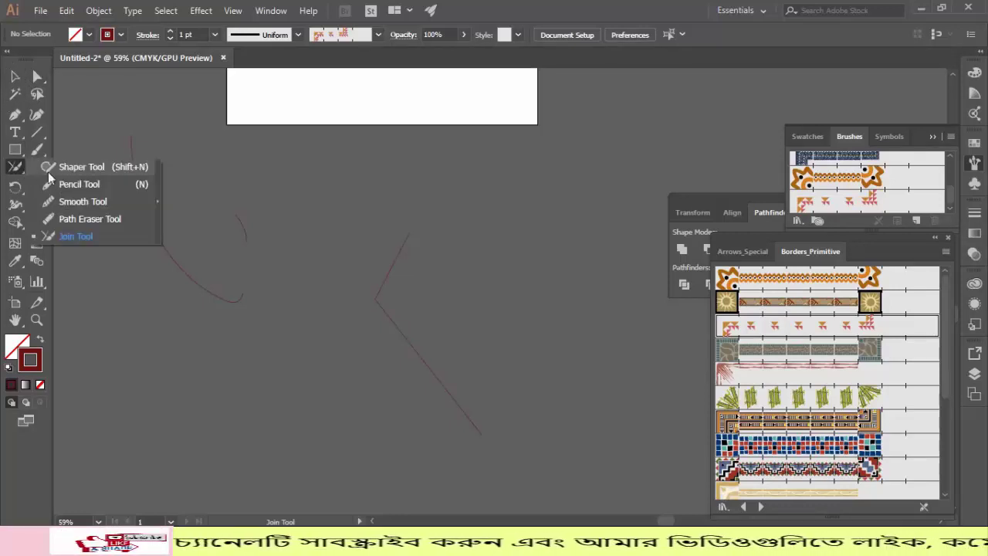
click(66, 172)
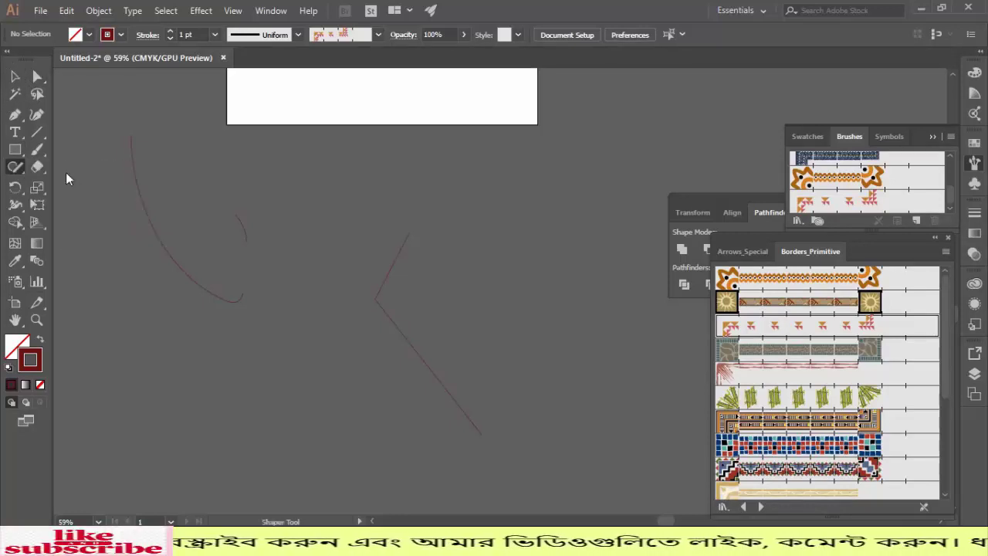
click(12, 189)
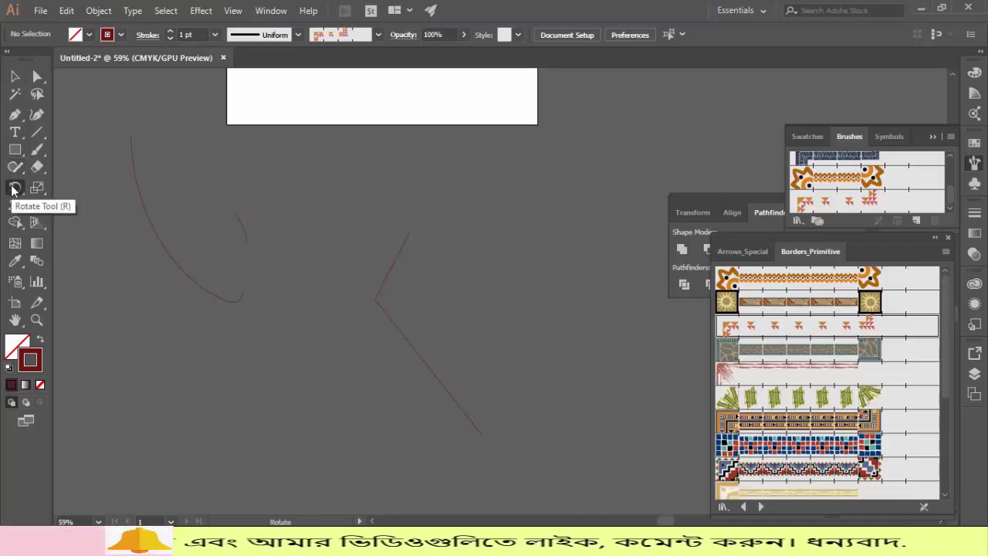
click(13, 189)
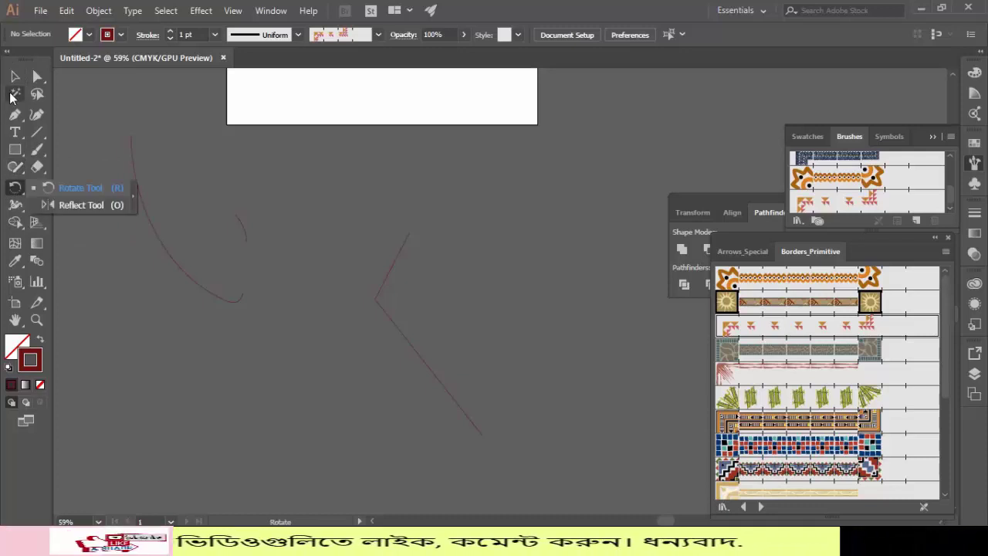
click(14, 76)
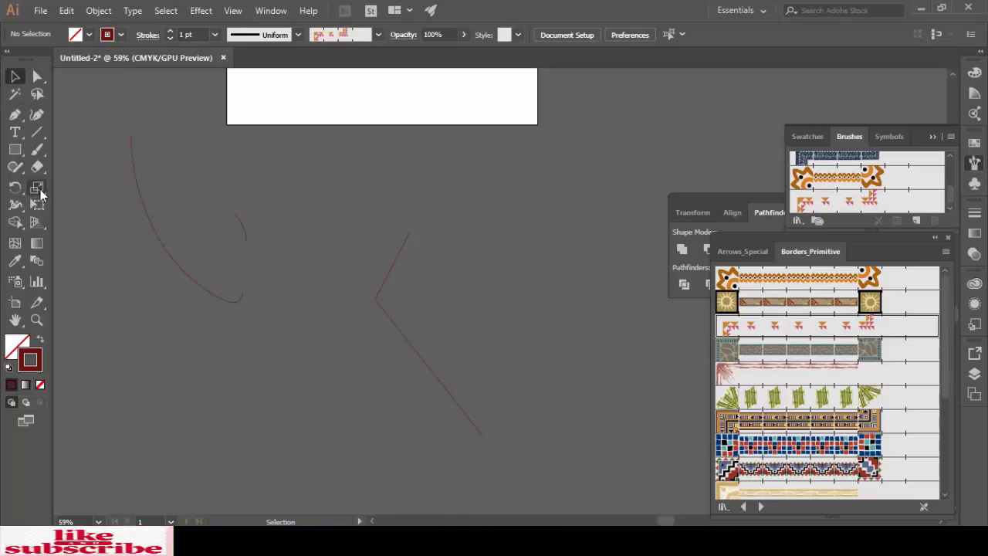
- Paint a hooked test stroke over the pencil curve with the Paintbrush, and delete all the artwork from the canvas
click(37, 149)
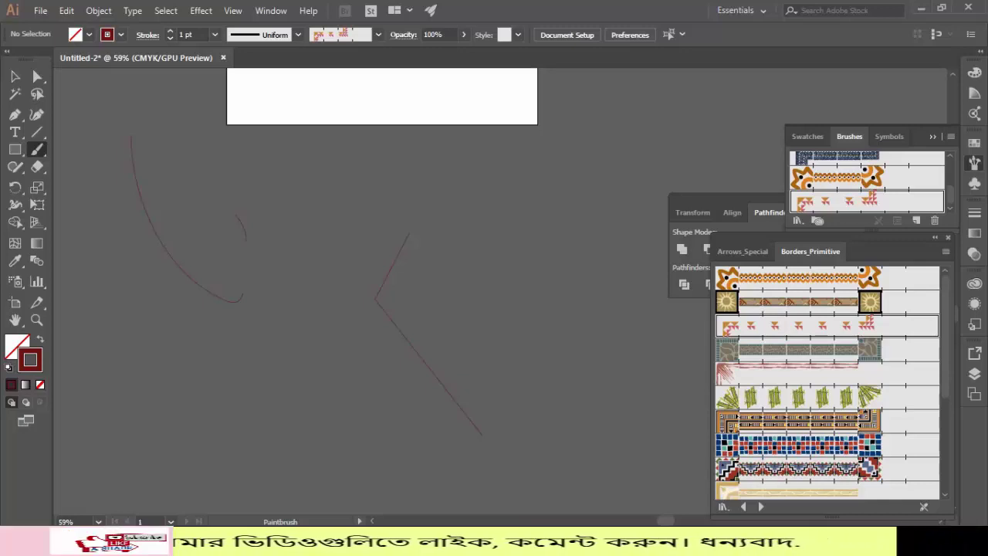
drag(215, 290, 152, 210)
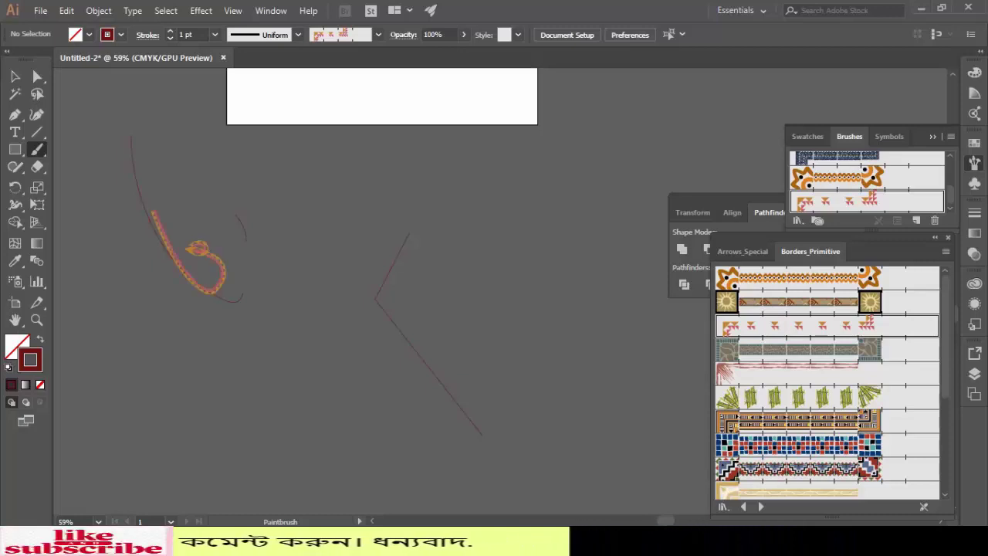
click(16, 77)
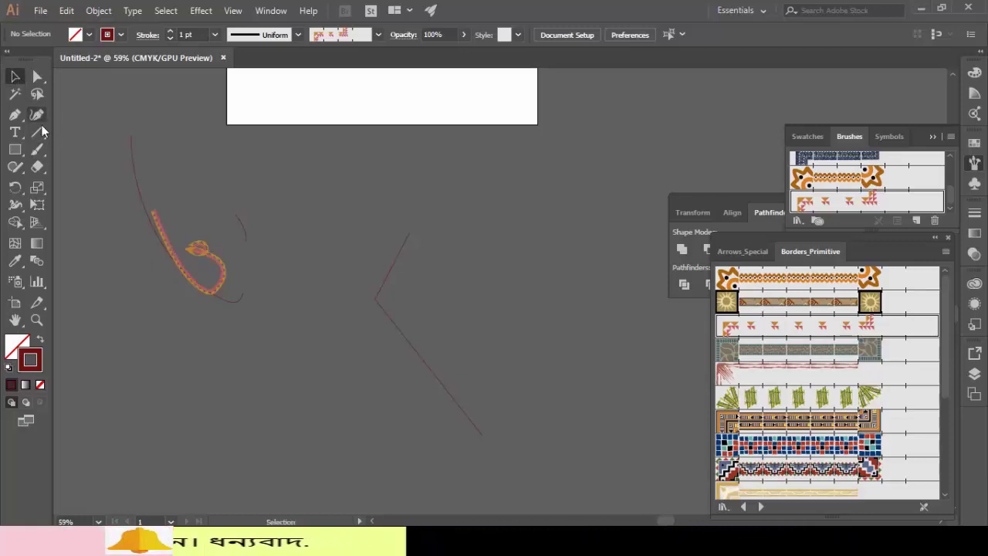
key(ctrl+a)
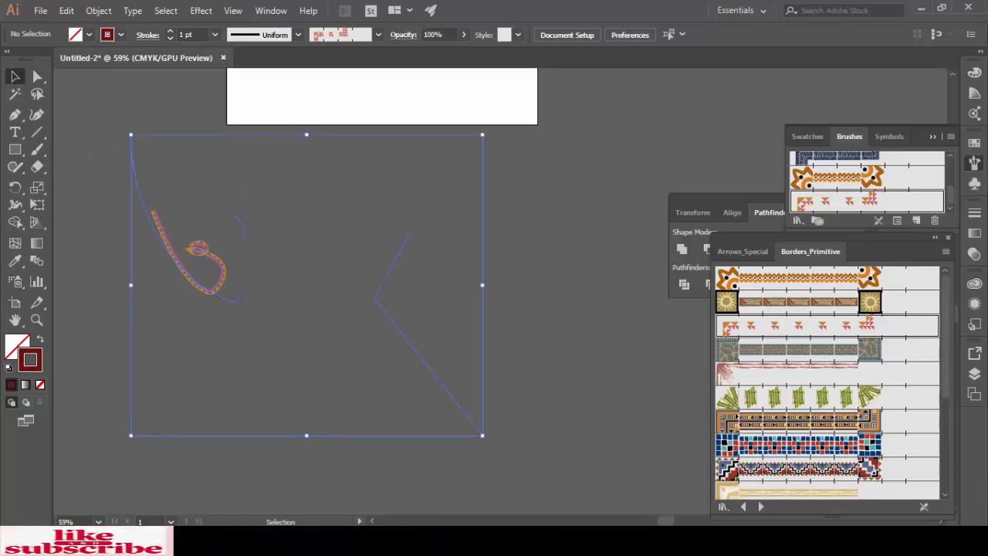
key(Delete)
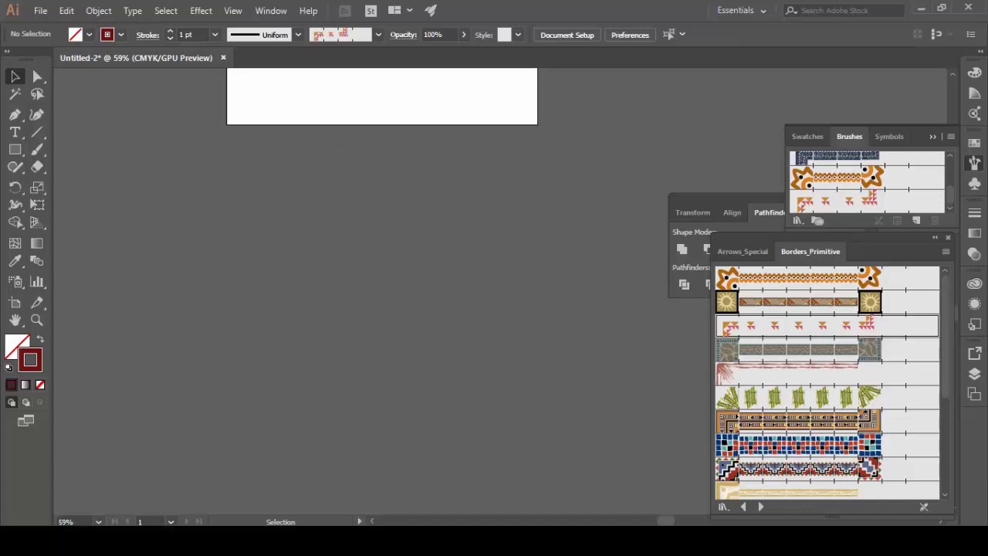
- Paint a hooked curve with the orange-red triangle border brush and a Bengali letter beside it with the grey stone-textured border brush
click(39, 151)
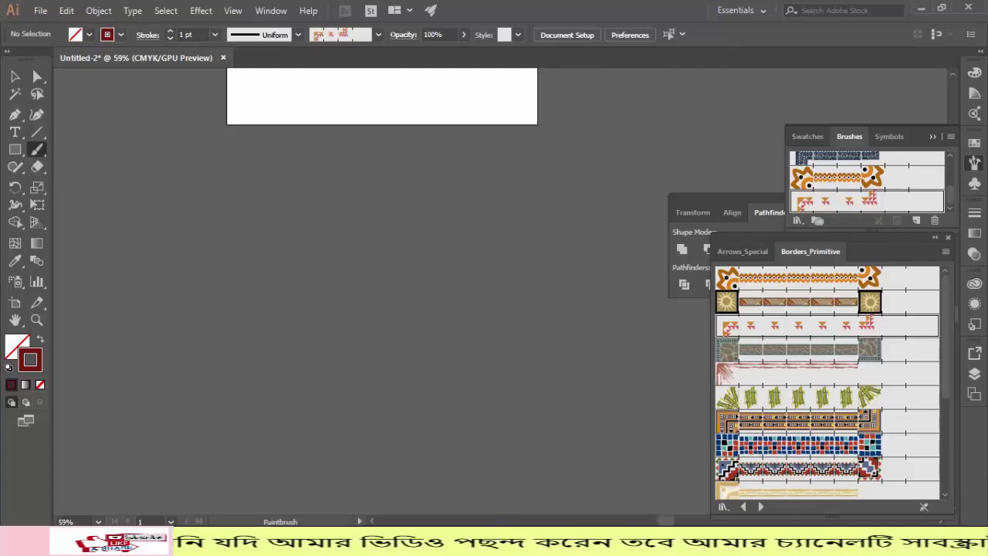
drag(266, 198, 376, 271)
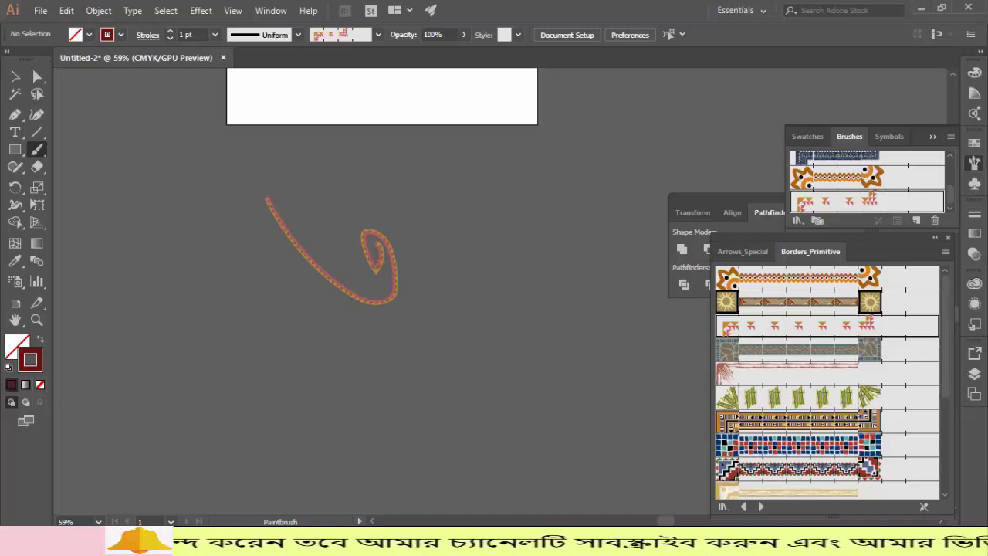
click(799, 350)
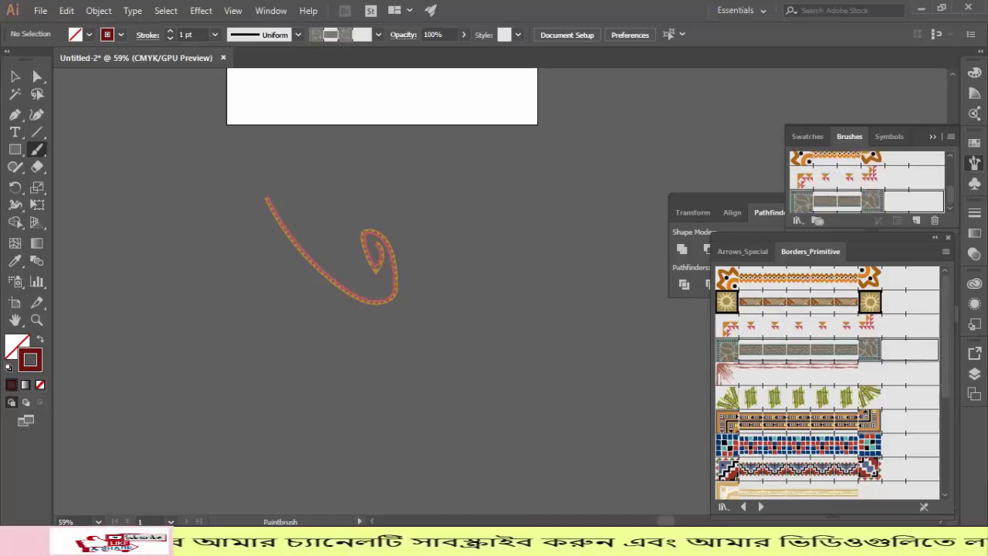
drag(400, 174, 471, 255)
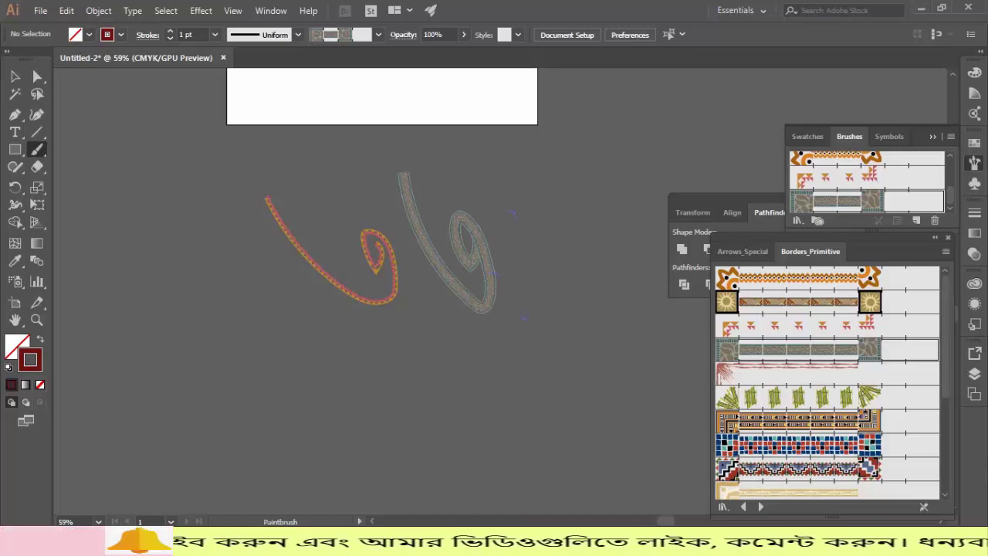
mouse_move(513, 213)
mouse_down()
mouse_move(541, 206)
mouse_move(548, 298)
mouse_up()
- Paint a handwritten Bengali word below the first strokes with the grey border brush, including the dot under its last letter
scroll(547, 298, down, 4)
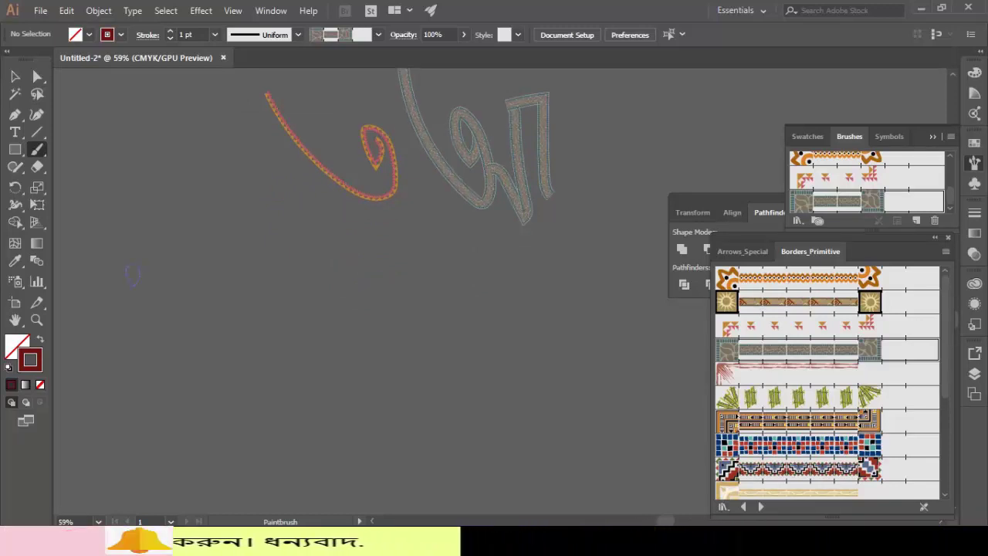
drag(94, 201, 134, 274)
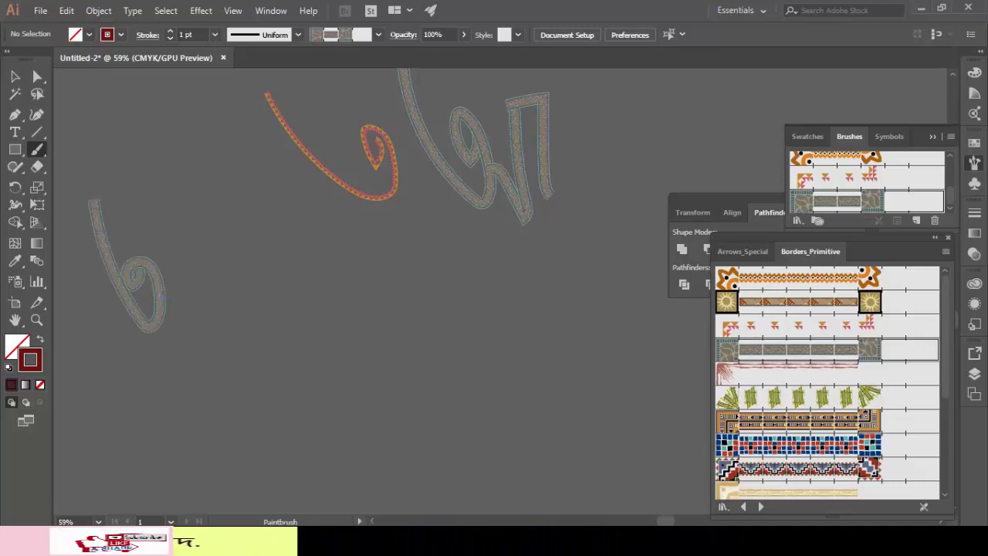
drag(161, 297, 217, 332)
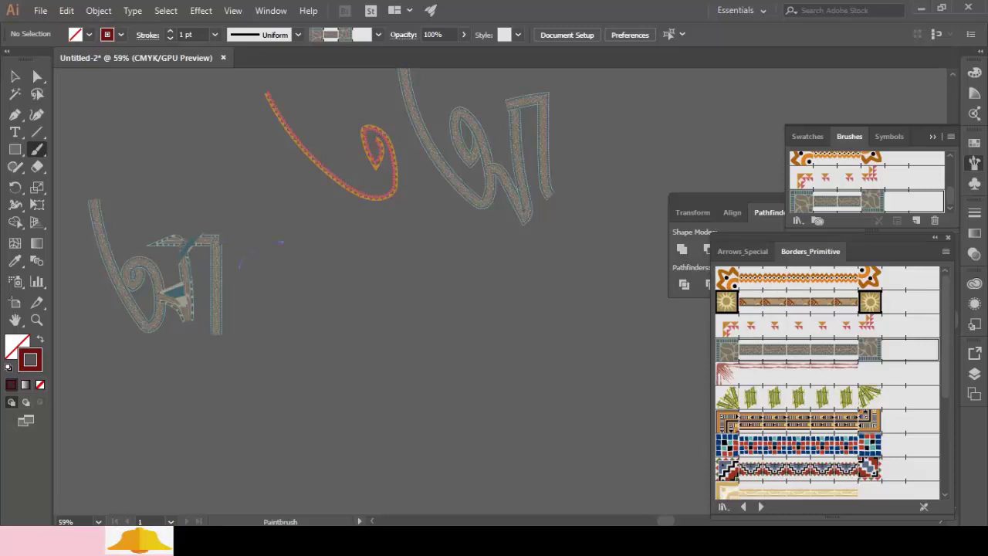
mouse_move(240, 264)
mouse_down()
mouse_move(289, 287)
mouse_move(305, 307)
mouse_up()
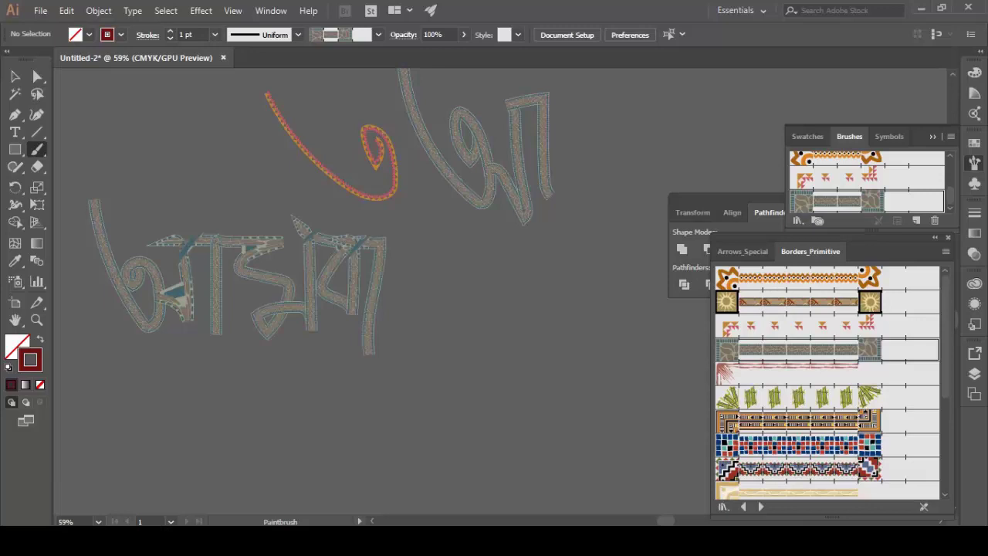
drag(342, 341, 335, 335)
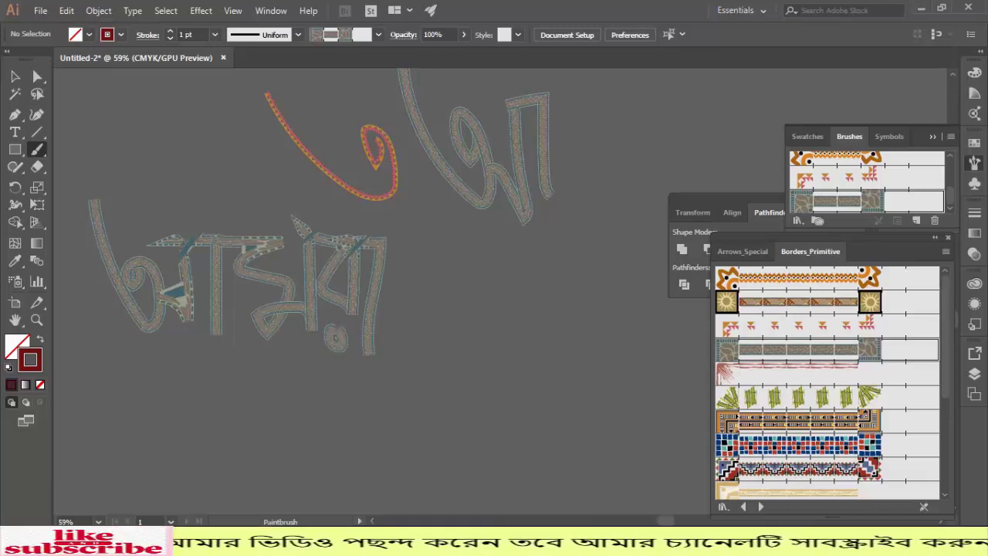
- Choose the green and red zigzag brush from Borders_Primitive and paint two large Bengali characters below the grey word
scroll(828, 382, down, 3)
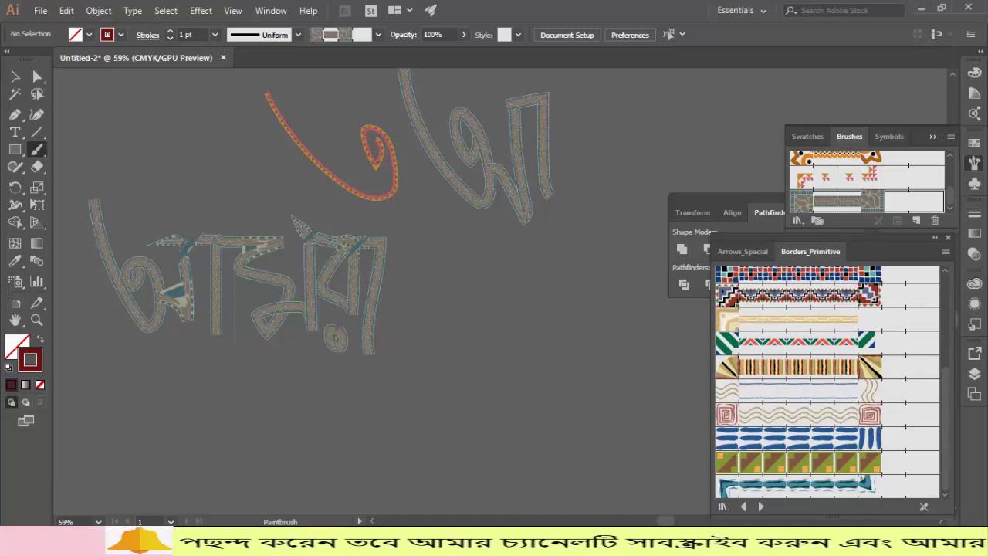
click(778, 343)
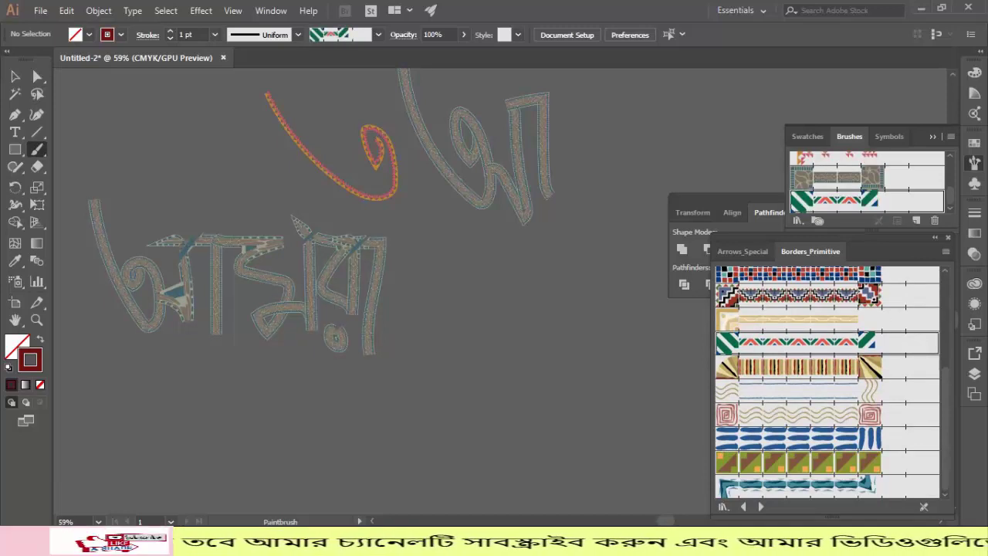
scroll(386, 293, down, 3)
scroll(386, 293, down, 2)
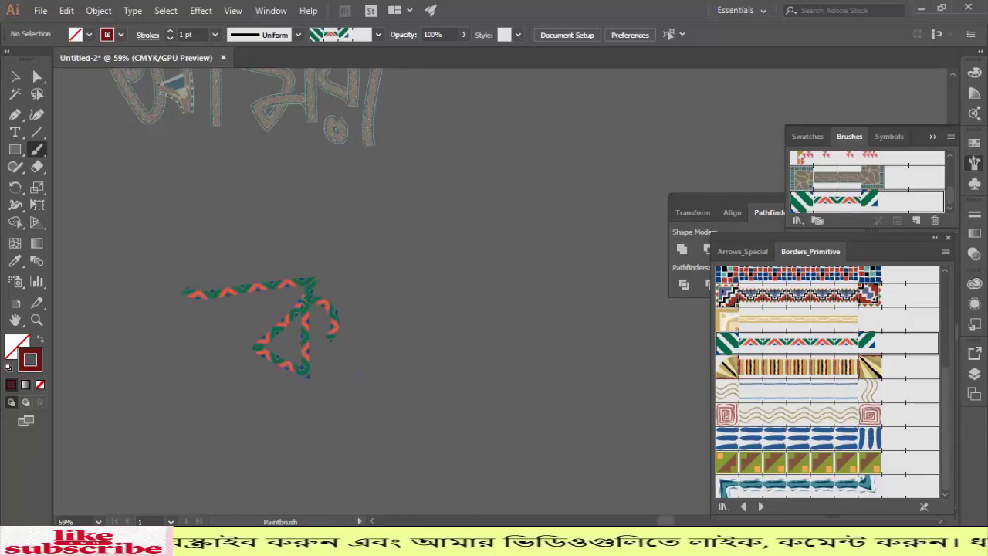
mouse_move(340, 241)
mouse_down()
mouse_move(324, 193)
mouse_move(363, 377)
mouse_up()
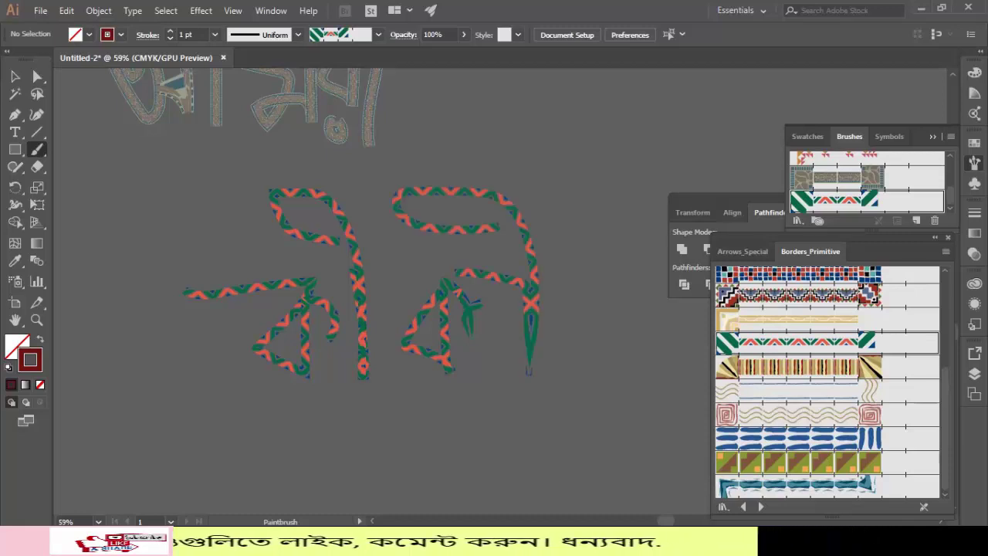
- Paint another handwritten Bengali word beneath the two large characters with the green and red zigzag brush, starting with a tall hook
scroll(494, 294, down, 4)
scroll(250, 262, down, 3)
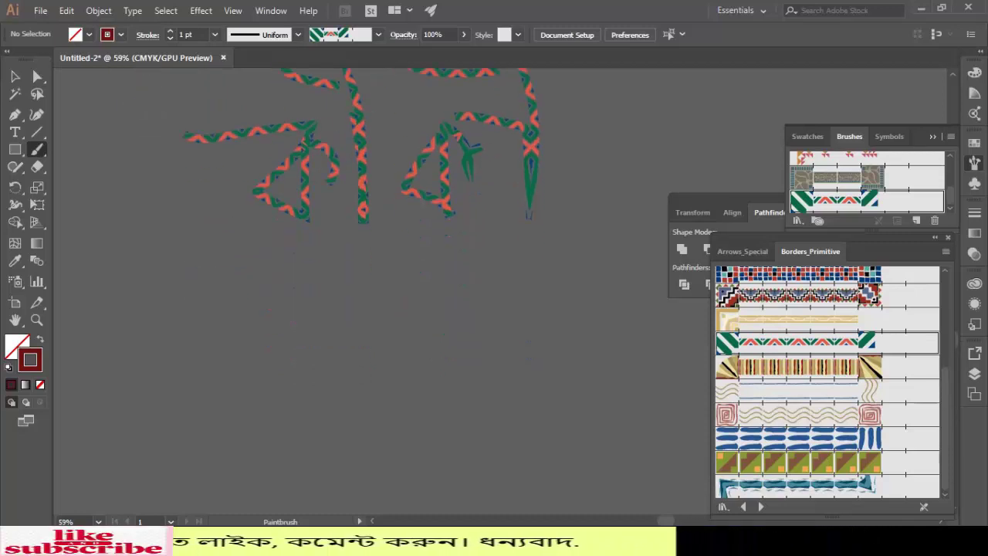
drag(147, 396, 147, 397)
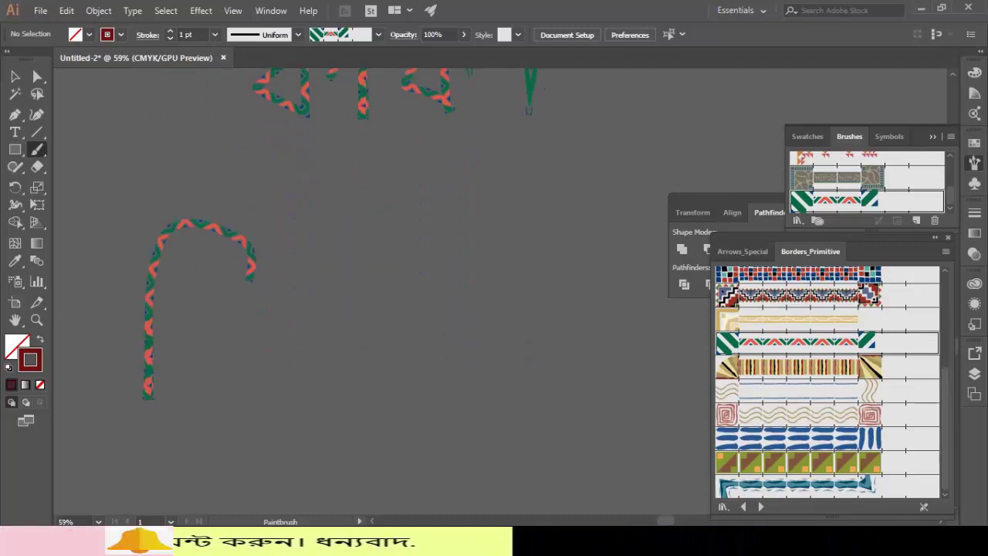
drag(229, 349, 239, 375)
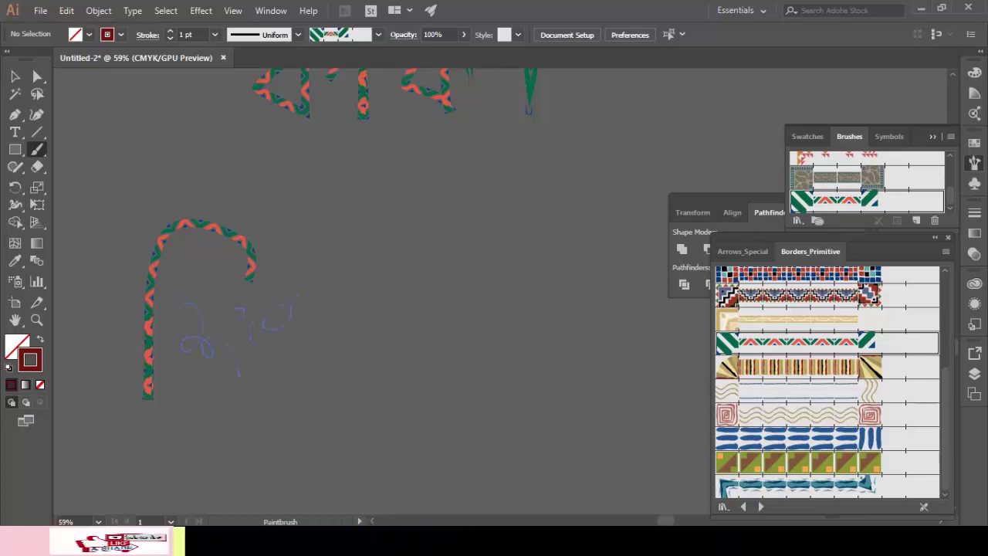
drag(297, 298, 309, 379)
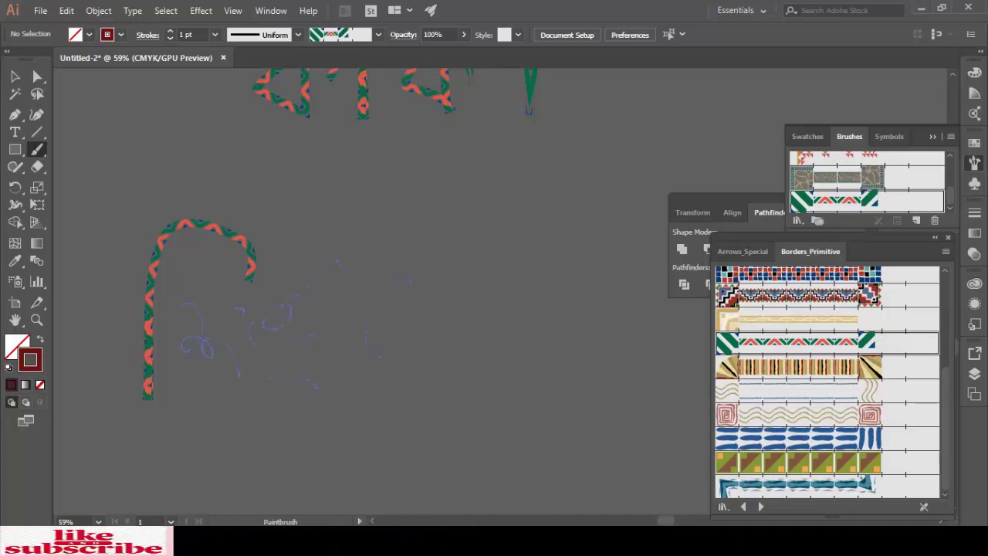
drag(409, 282, 418, 278)
- Paint a dark red hooked curve with the Blob Brush on the empty canvas just below the artboard
scroll(347, 293, down, 3)
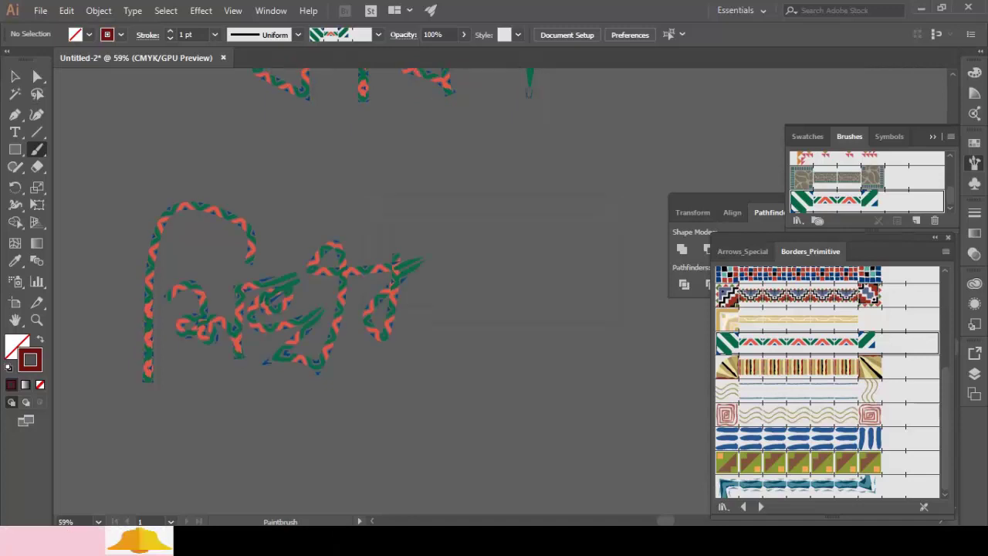
scroll(347, 294, up, 10)
scroll(348, 293, up, 8)
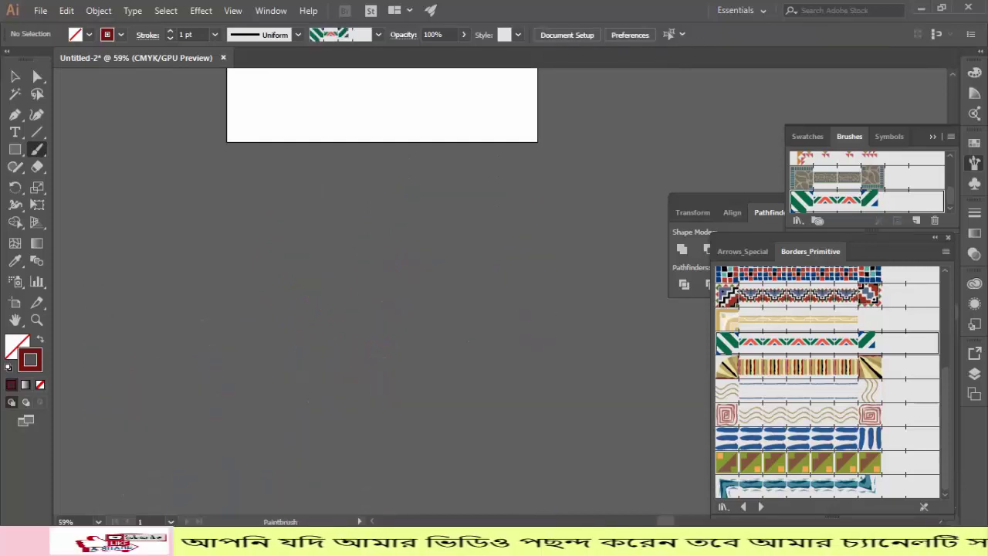
click(35, 154)
click(96, 167)
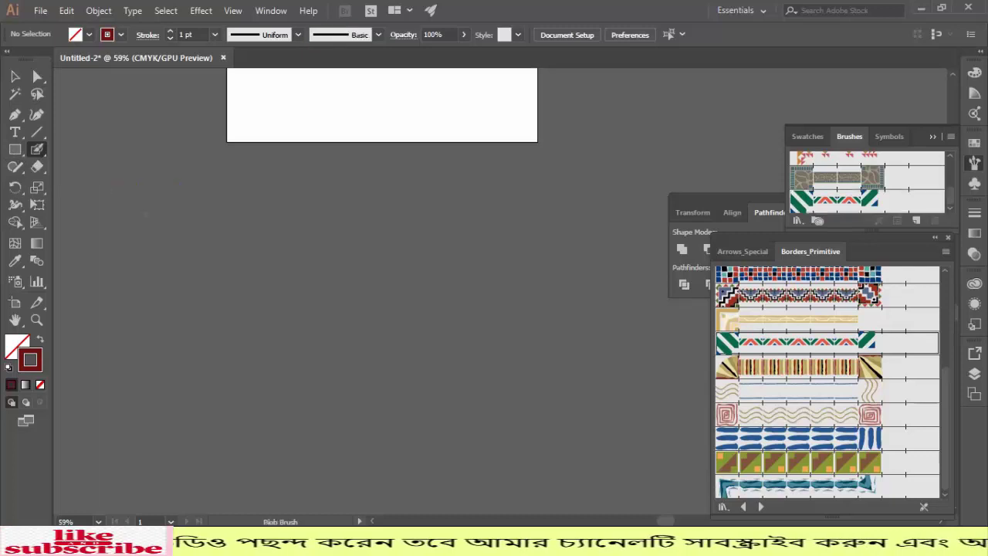
drag(165, 203, 77, 147)
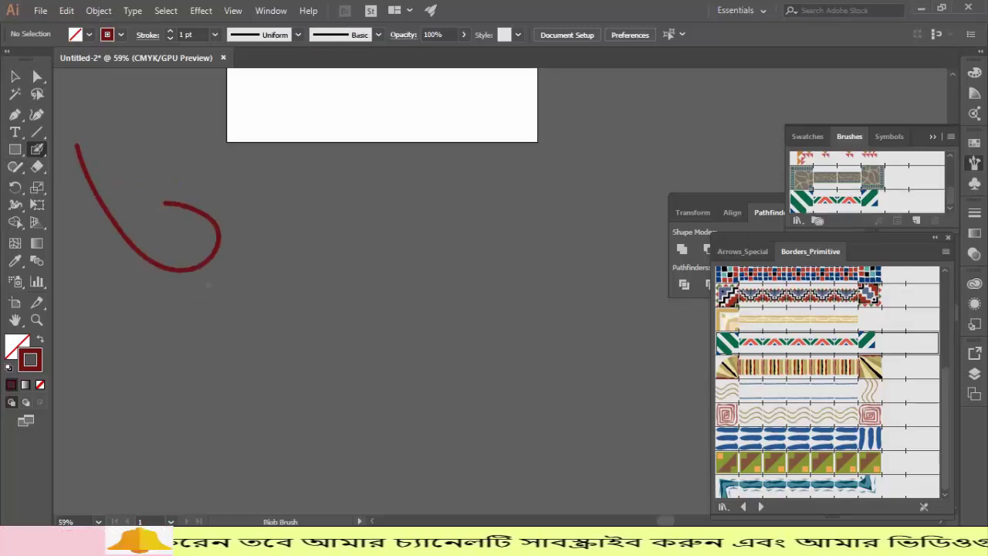
- Paint the remaining letters of the dark red Bengali word with the Blob Brush and delete all the artwork
mouse_move(210, 258)
mouse_down()
mouse_move(257, 305)
mouse_move(240, 218)
mouse_move(308, 206)
mouse_move(300, 335)
mouse_up()
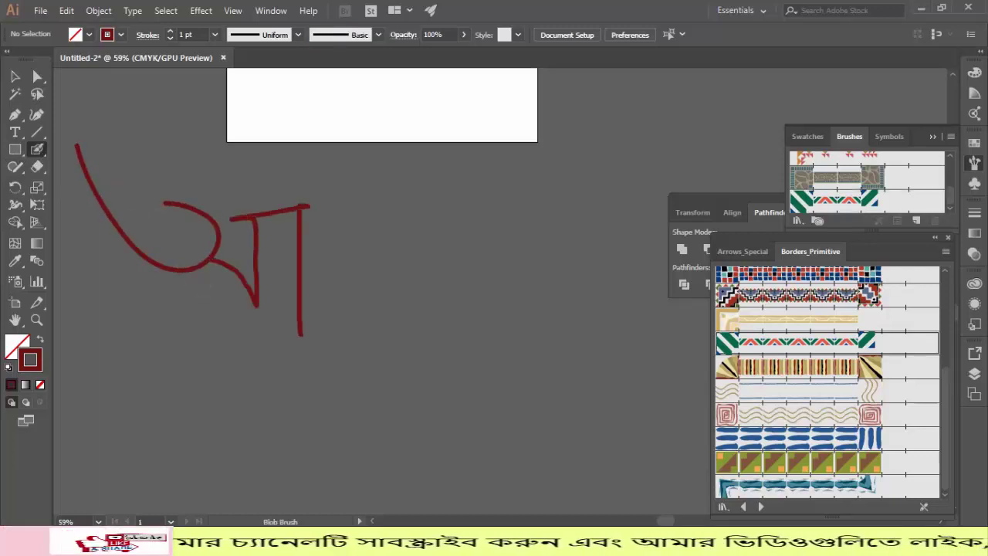
mouse_move(305, 207)
mouse_down()
mouse_move(337, 241)
mouse_move(327, 285)
mouse_move(367, 288)
mouse_move(369, 200)
mouse_move(376, 241)
mouse_move(411, 267)
mouse_move(392, 199)
mouse_move(414, 197)
mouse_move(430, 342)
mouse_up()
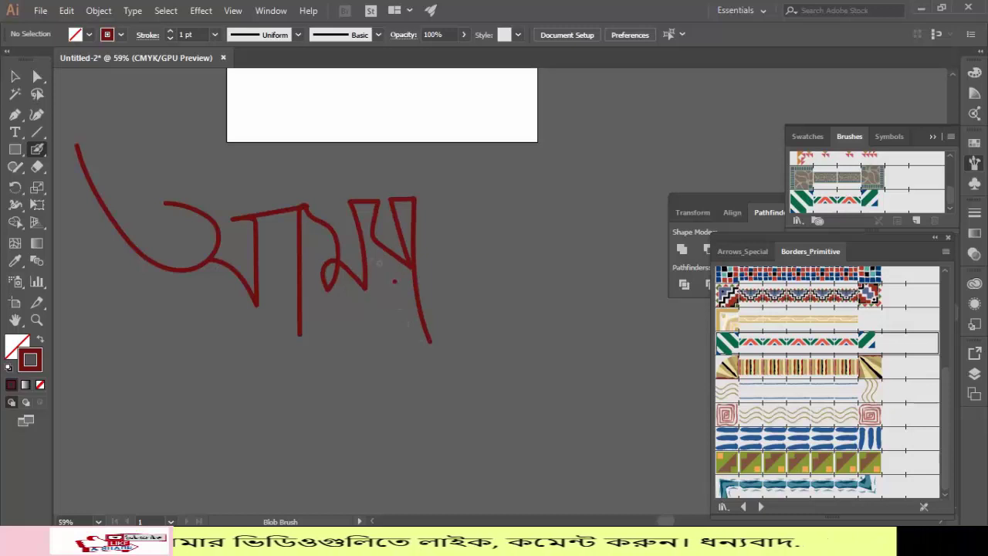
key(ctrl+a)
key(Delete)
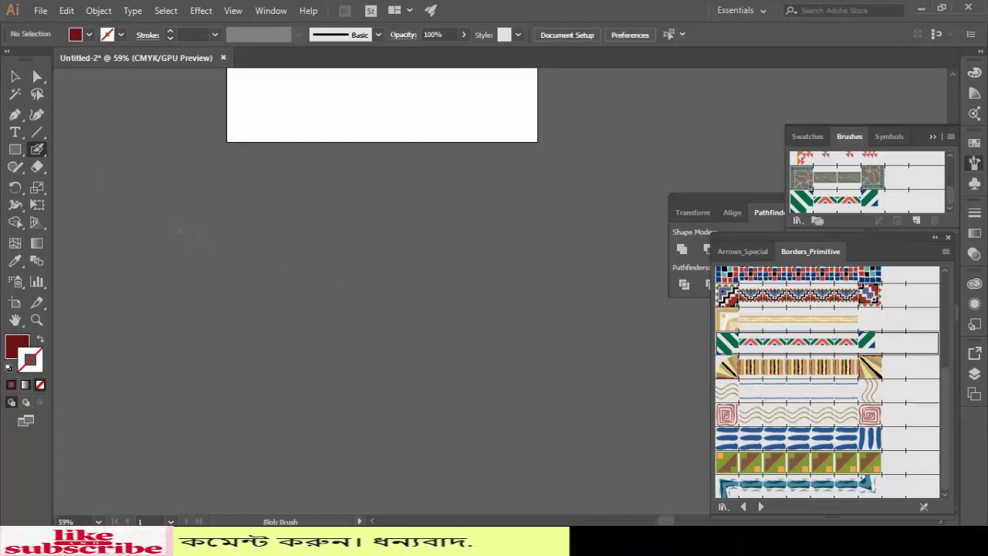
- Paint the handwritten words "Hi" and "How" in dark red below the artboard with the Blob Brush, one beneath the other
drag(180, 229, 188, 347)
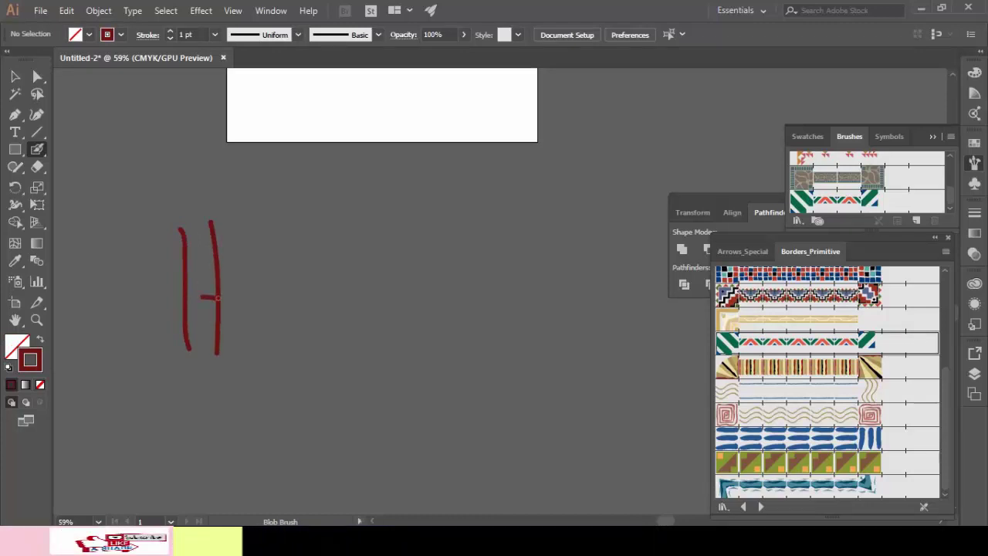
drag(202, 296, 185, 297)
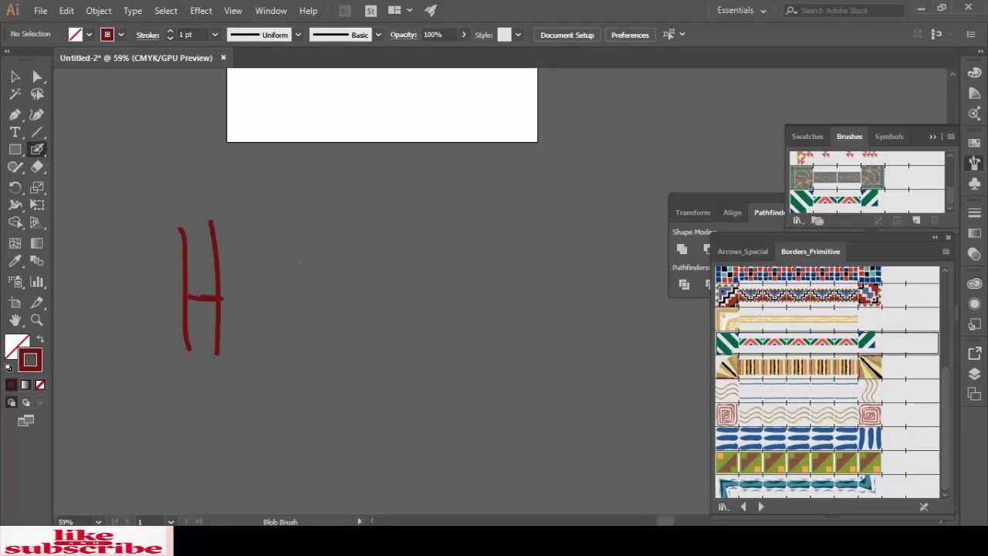
drag(287, 225, 320, 203)
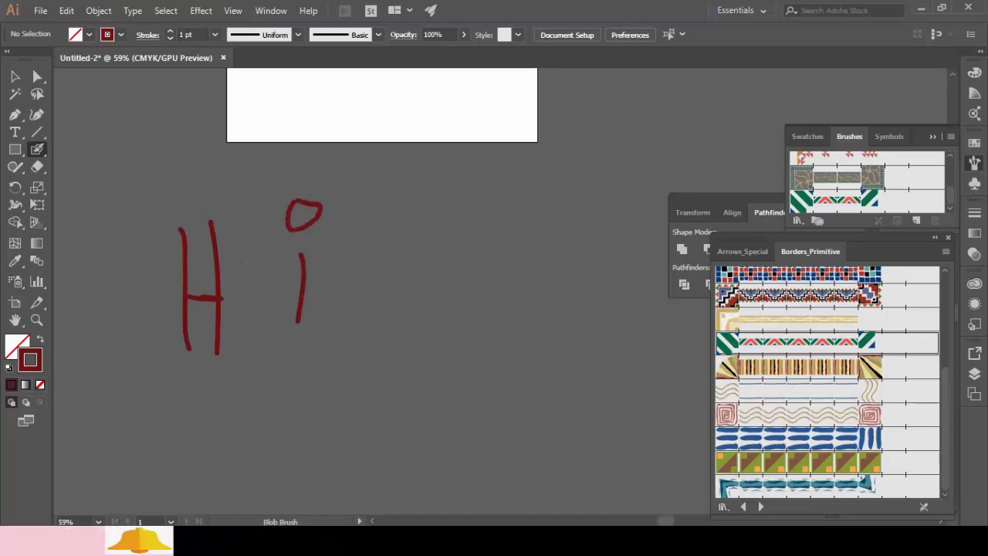
scroll(348, 223, down, 5)
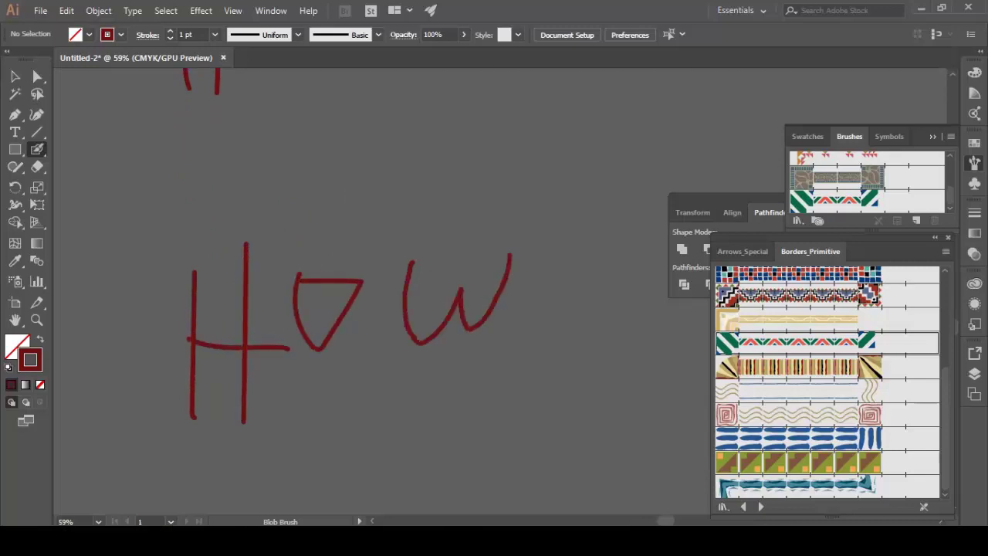
scroll(347, 293, up, 5)
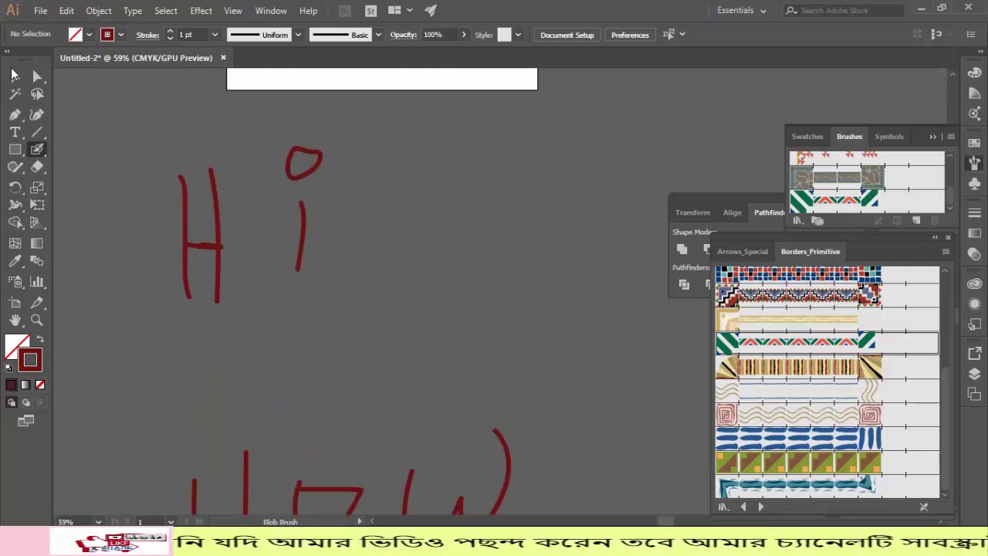
- Select all the handwritten Blob Brush lettering with the Selection tool and delete it
click(13, 74)
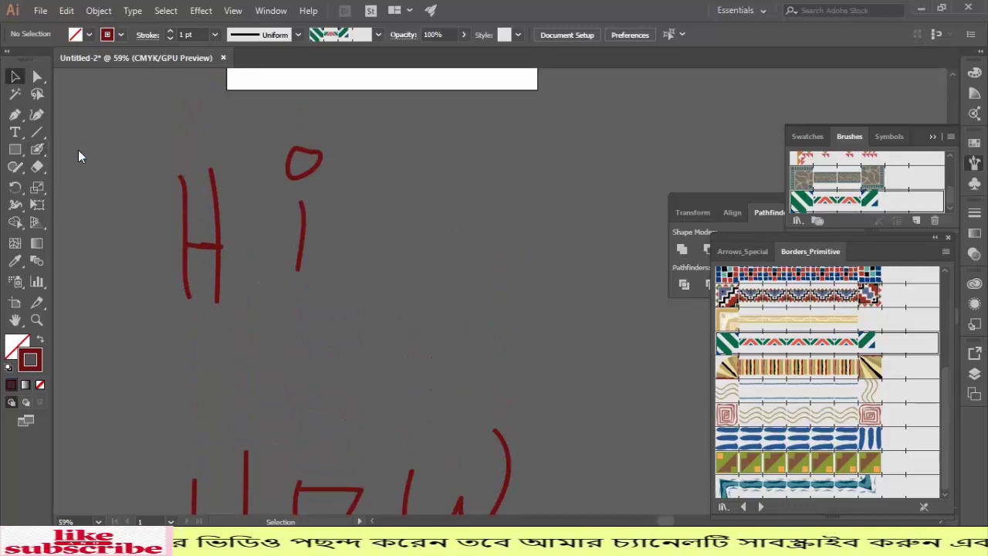
key(b)
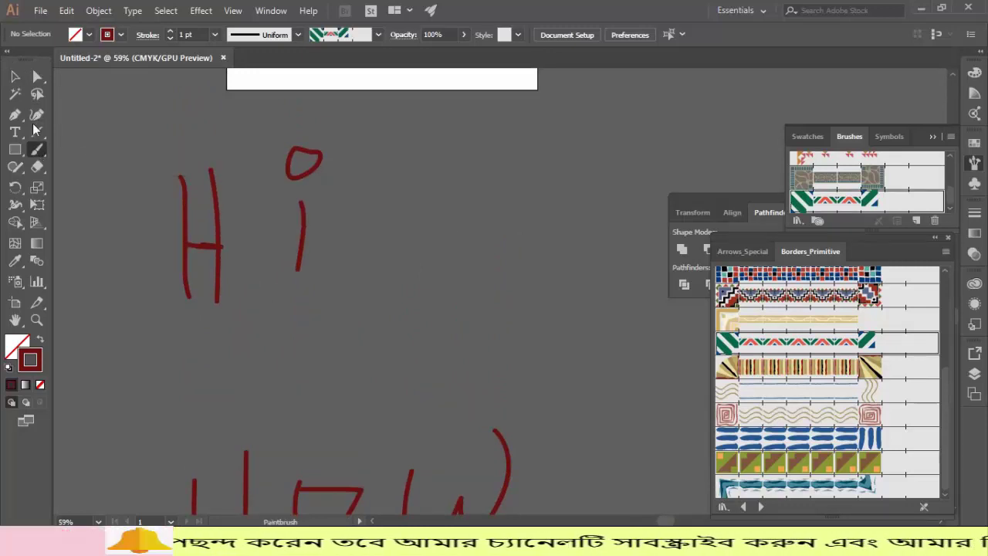
click(15, 78)
key(ctrl+a)
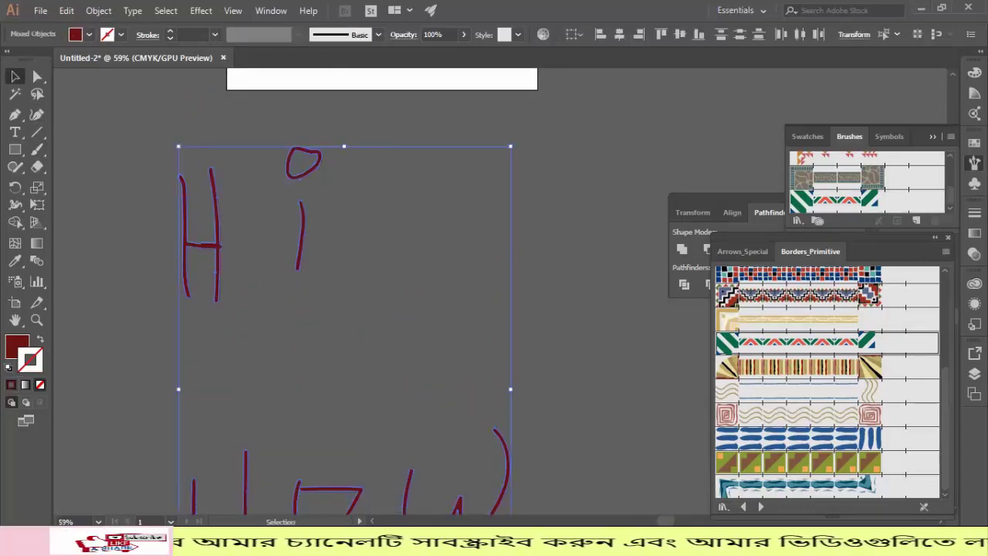
key(Delete)
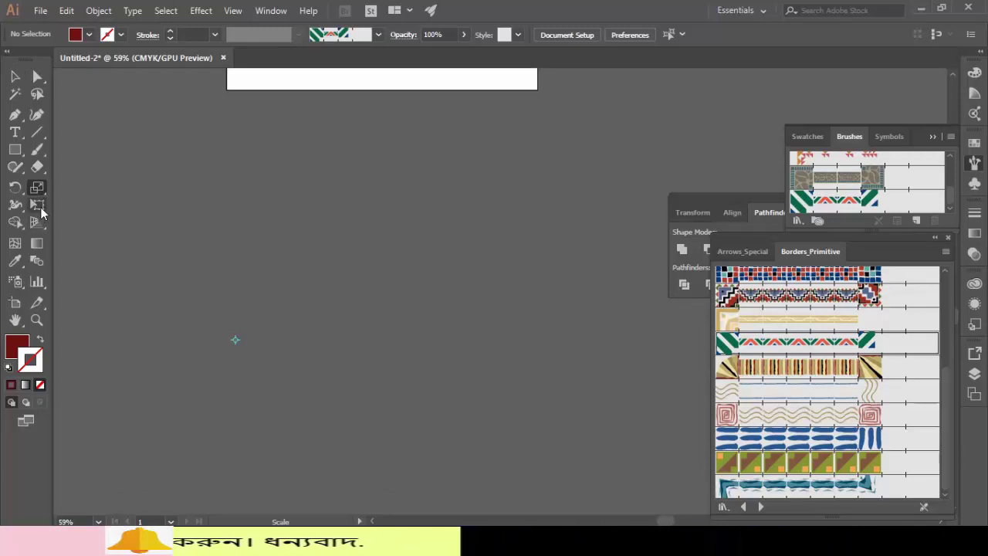
- Look through the Width, Perspective Grid, Shape Builder, Eyedropper, Symbol Sprayer and Blend tools, dismissing the perspective grid's plane switcher
click(16, 204)
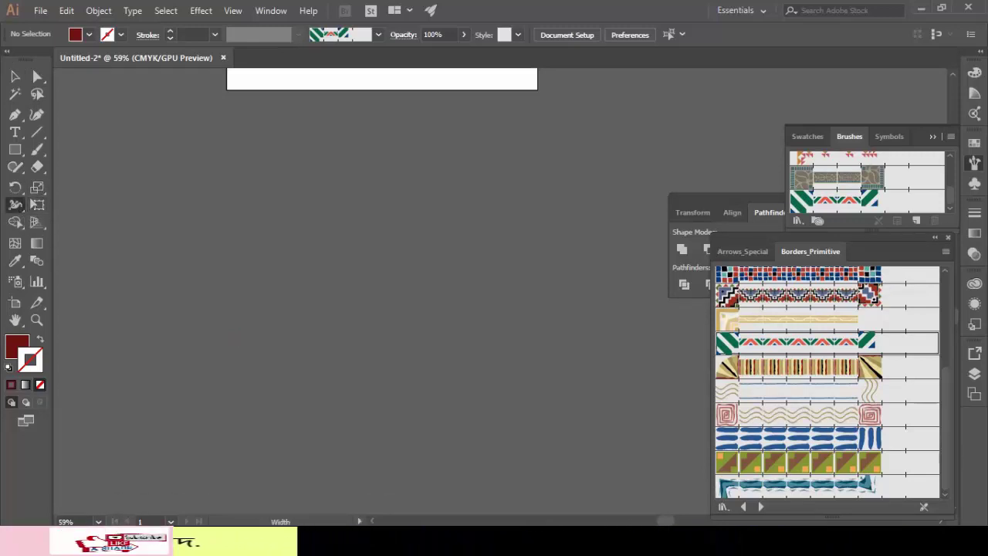
click(17, 222)
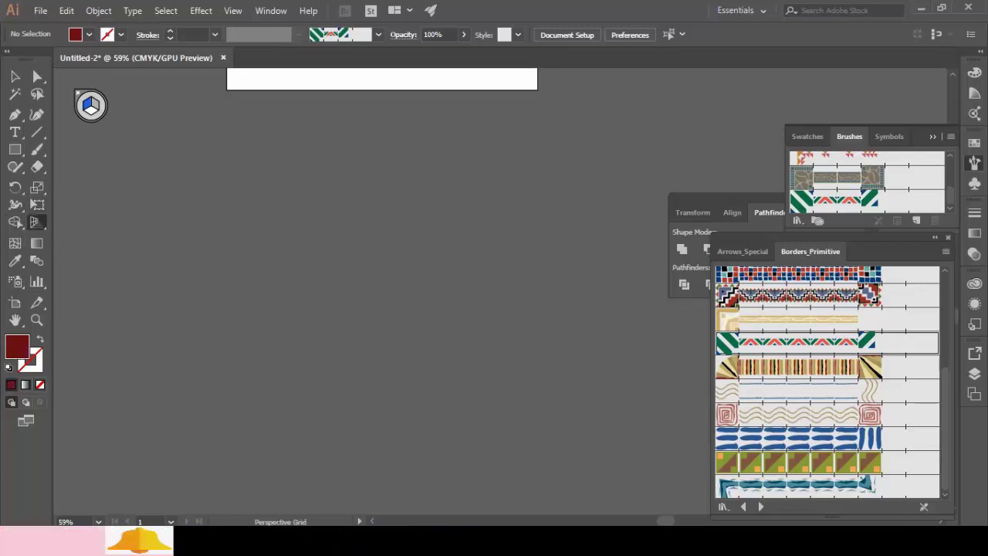
click(78, 93)
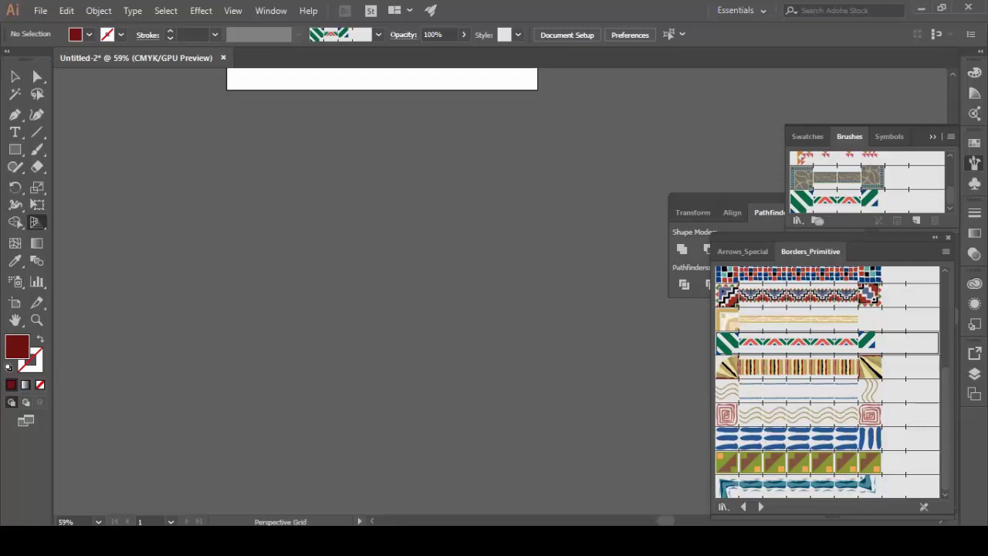
click(17, 223)
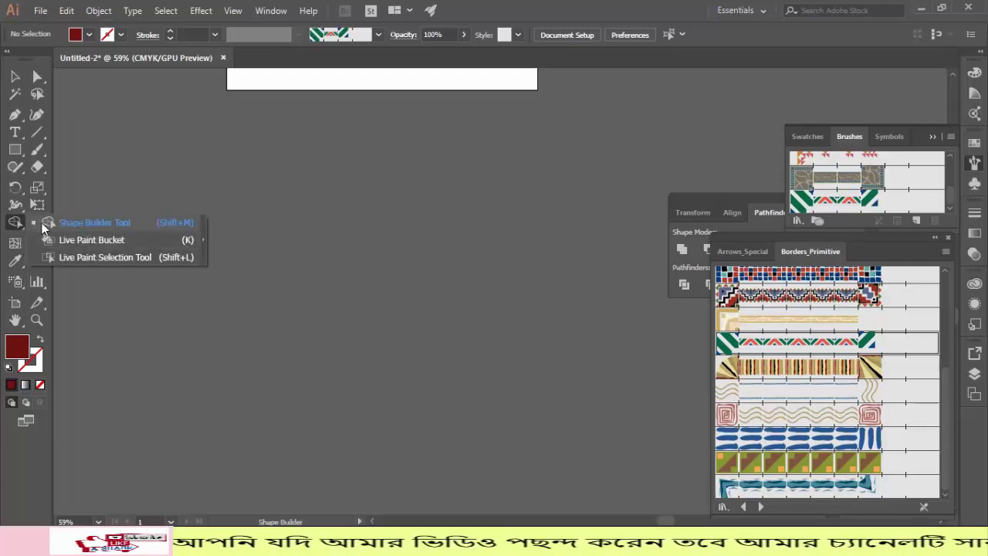
click(16, 243)
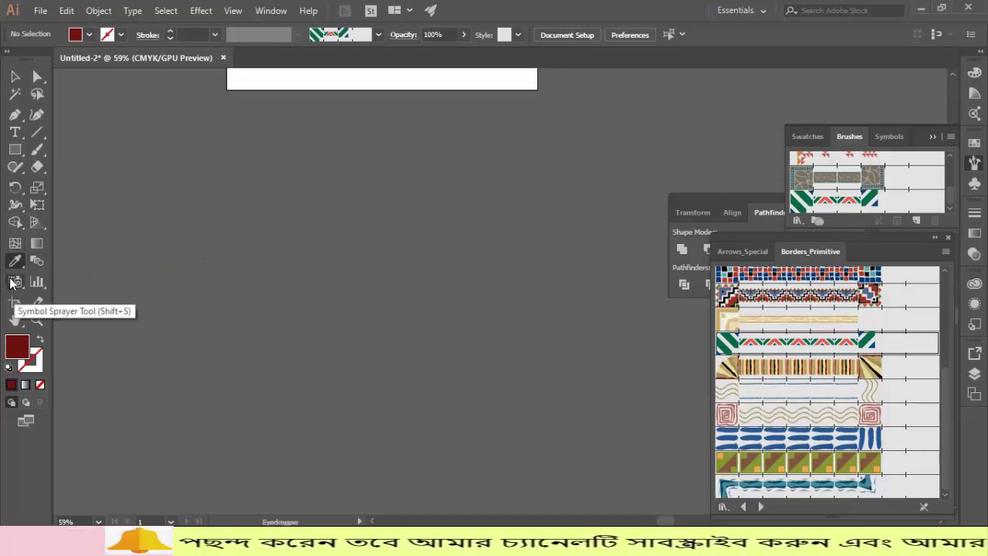
click(14, 282)
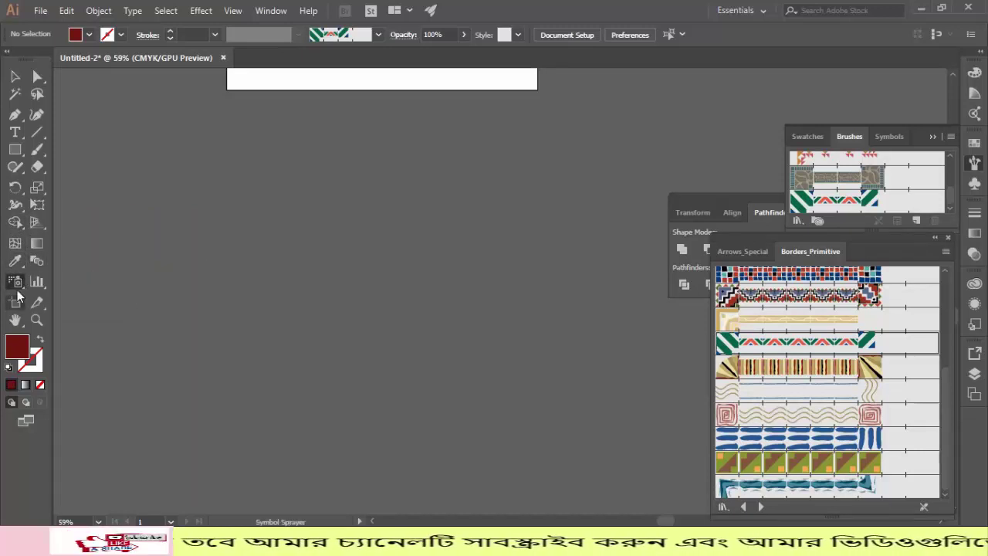
click(15, 261)
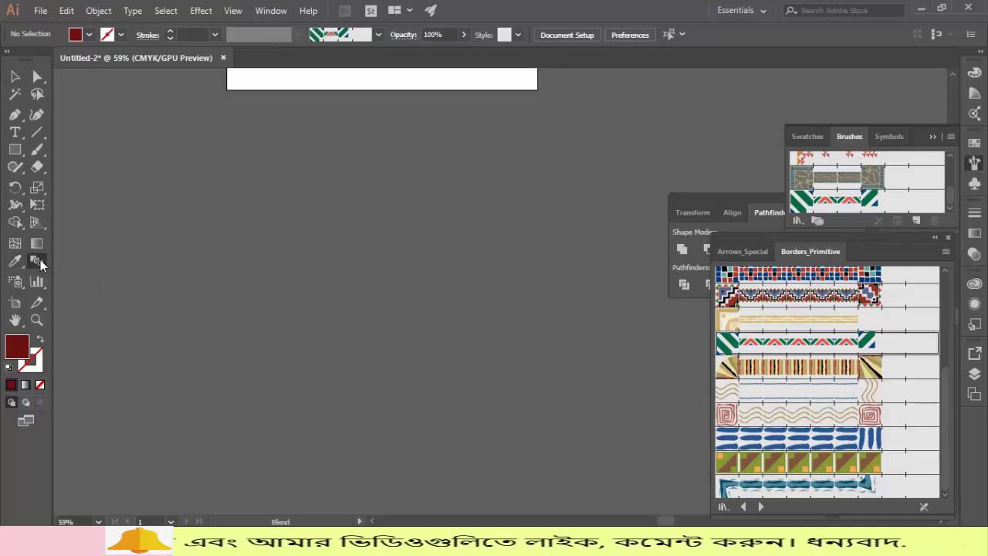
click(40, 261)
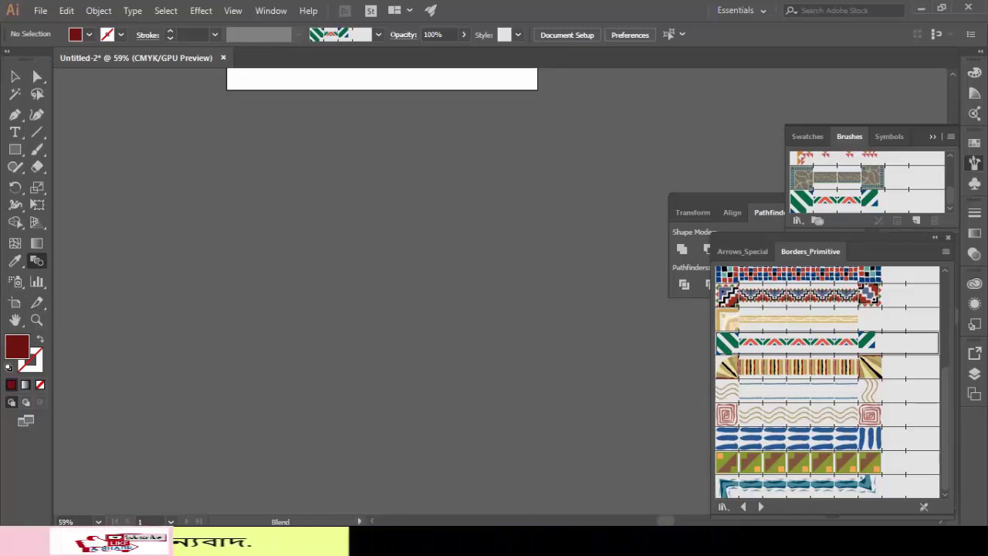
key(alt+Tab)
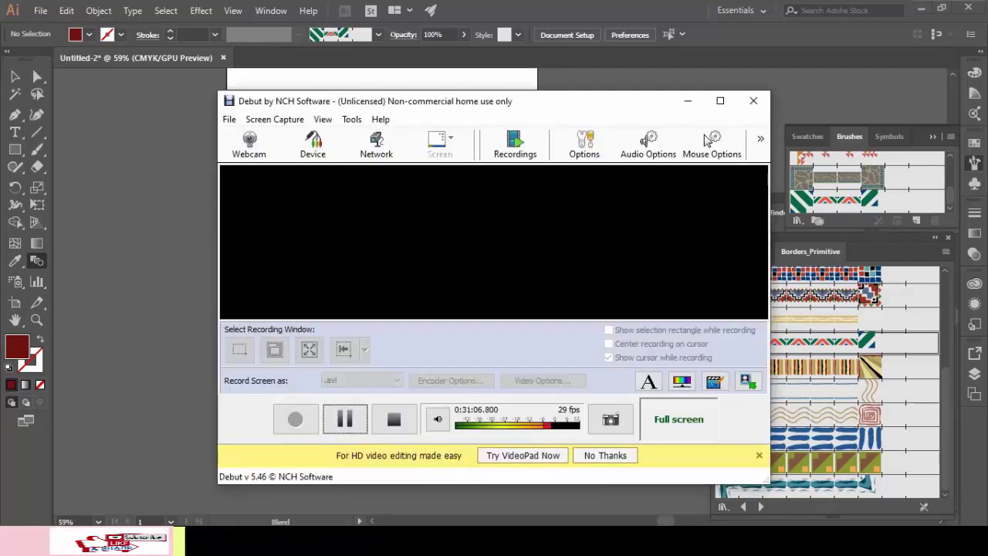
click(687, 101)
right_click(334, 230)
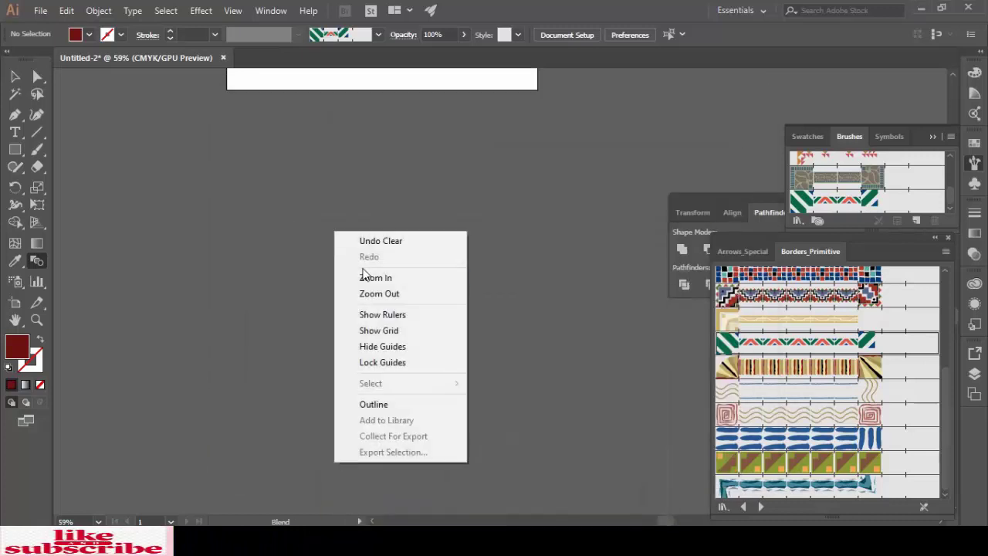
click(232, 208)
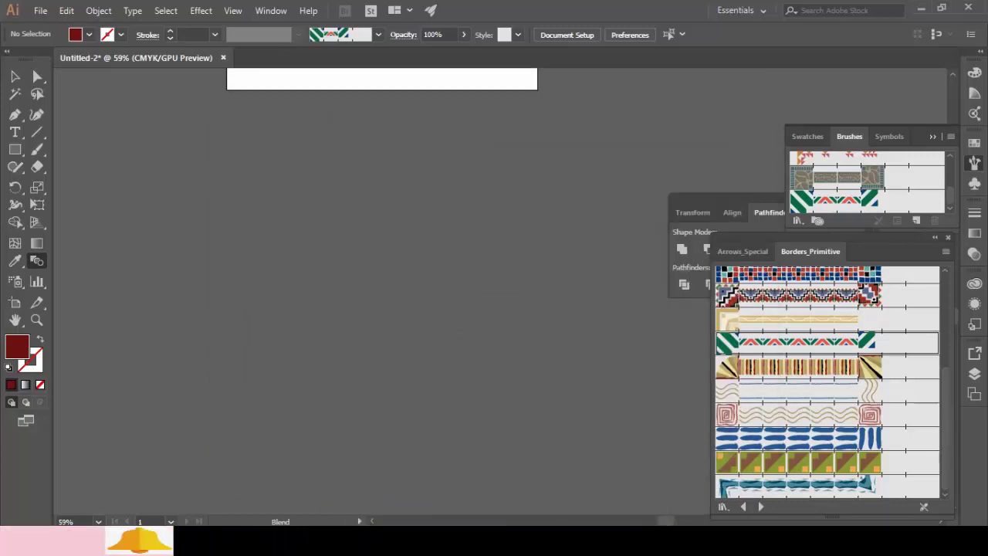
click(17, 77)
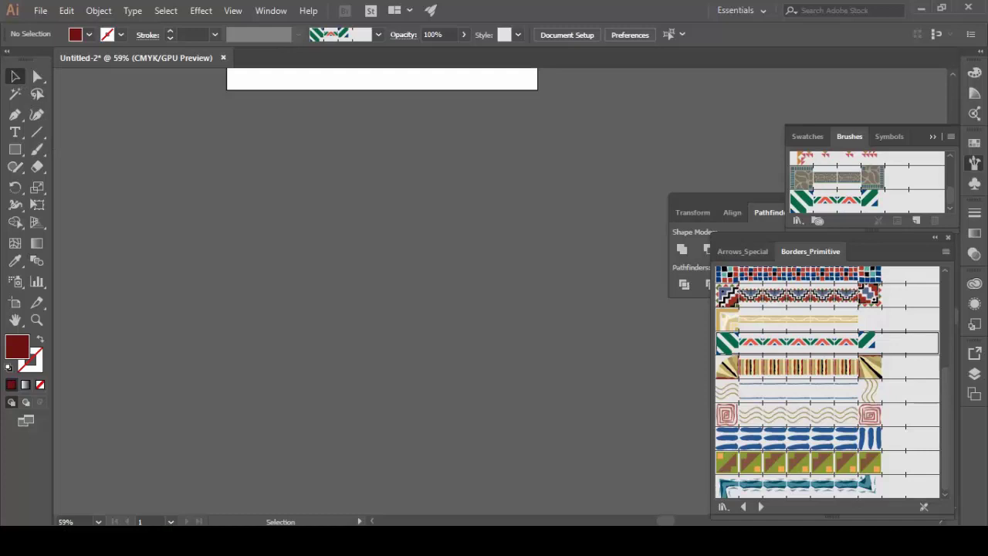
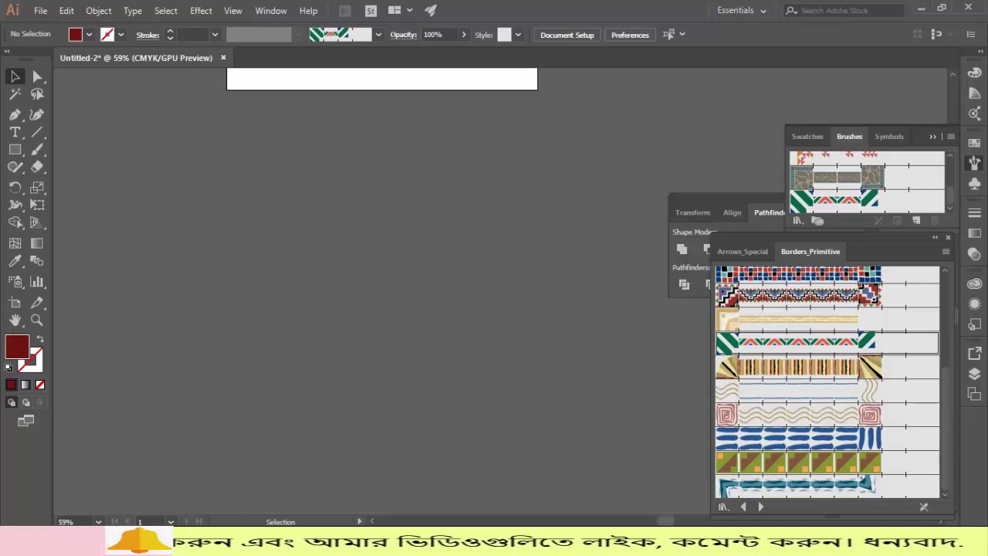
- Paint two handwritten Bengali characters below the artboard with the Paintbrush and the green and red zigzag border brush
click(37, 149)
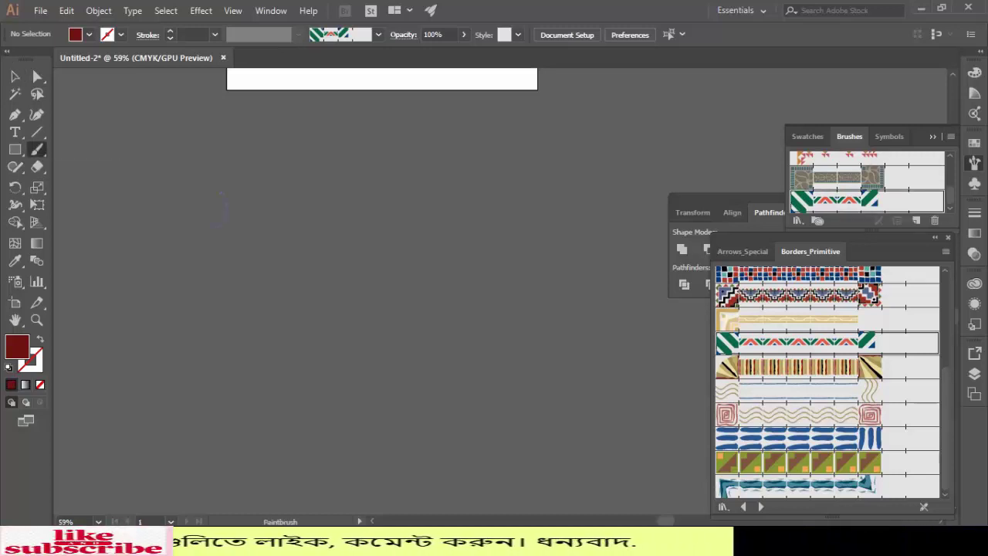
drag(159, 181, 207, 199)
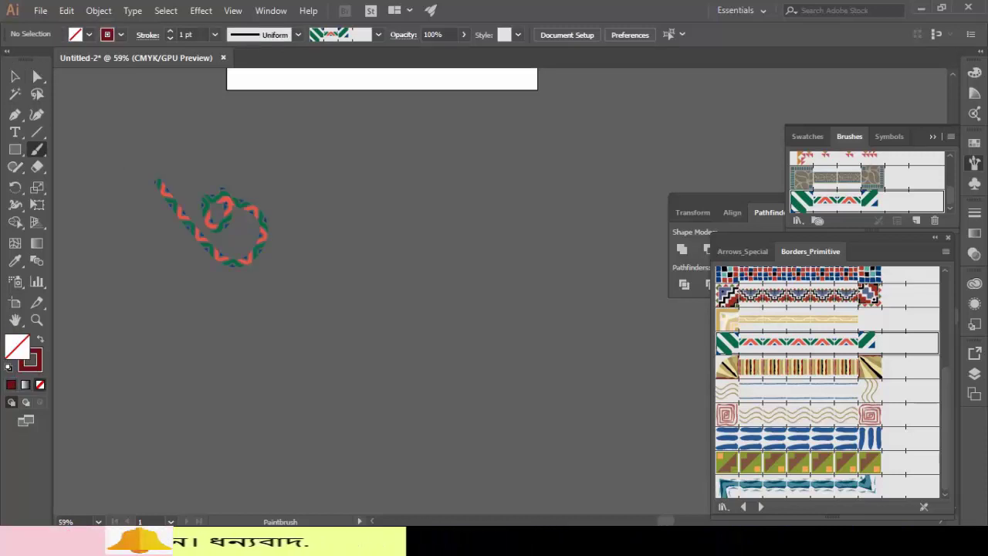
drag(276, 199, 311, 295)
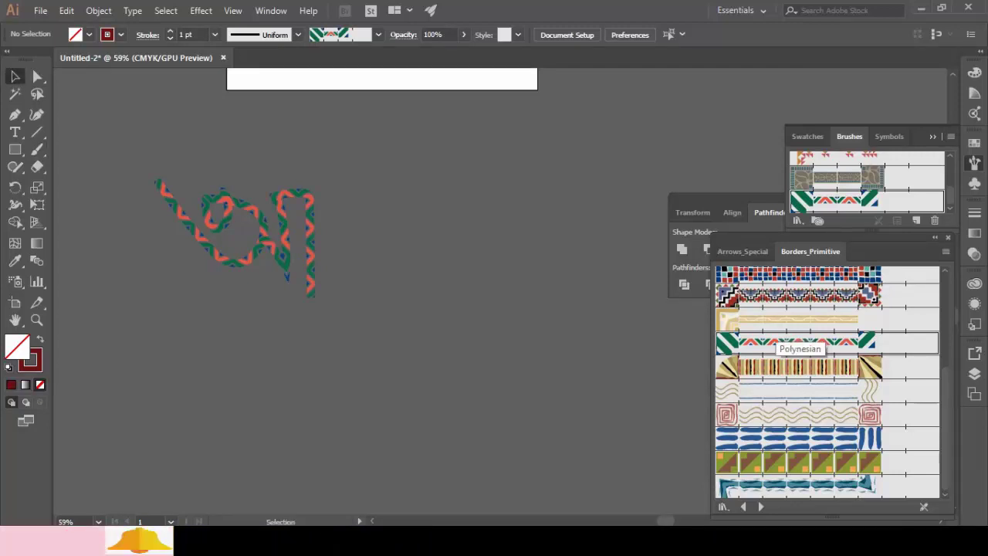
- Choose the blue and red mosaic brush from Borders_Primitive and paint two larger Bengali characters beneath the zigzag ones
click(31, 154)
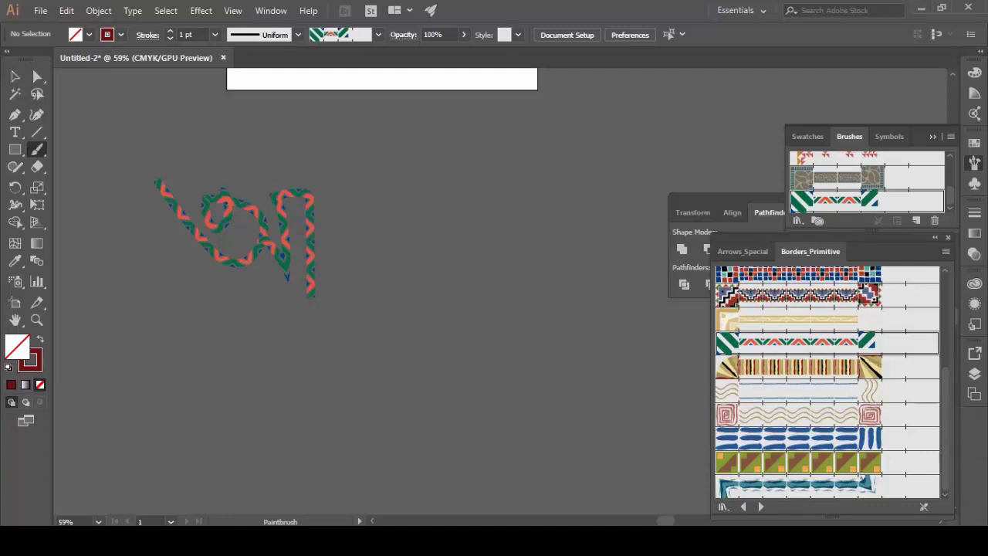
scroll(782, 336, up, 3)
click(798, 358)
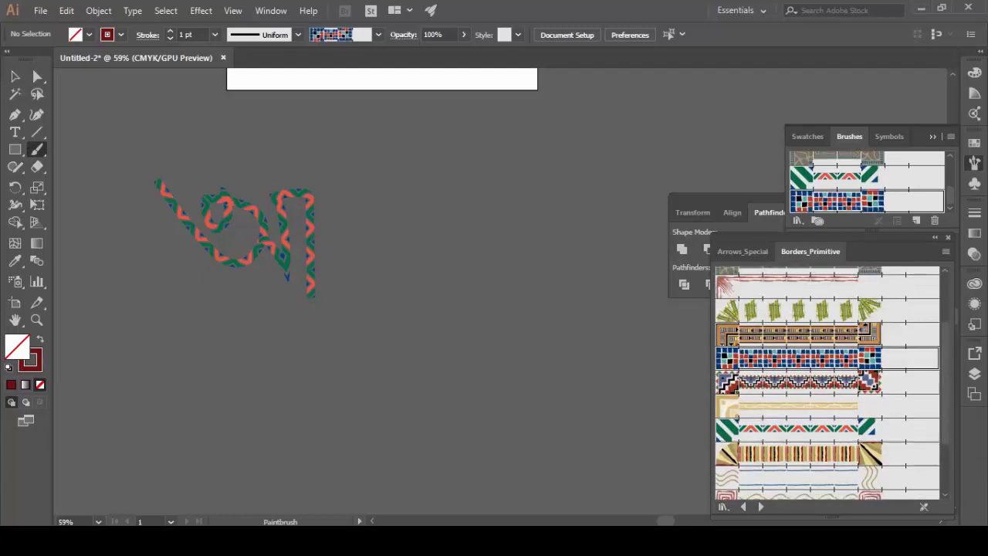
scroll(386, 293, down, 3)
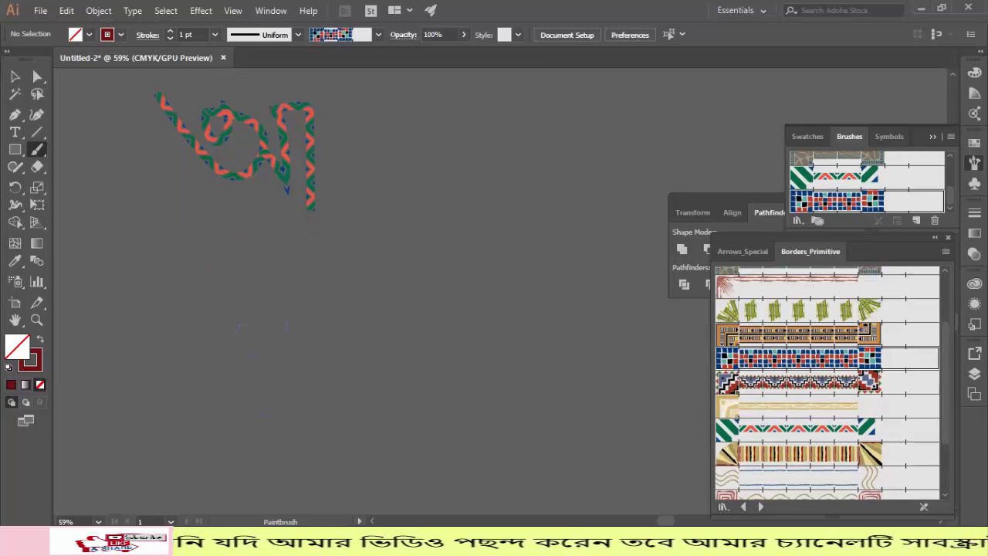
drag(288, 326, 199, 294)
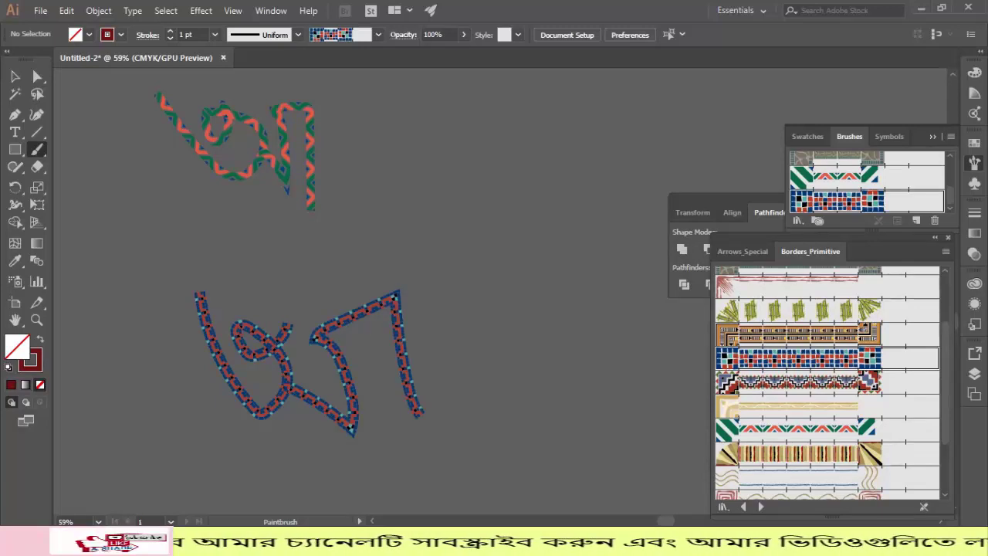
- Choose the blue dashed-stripe brush from Borders_Primitive and paint two Bengali characters up and to the right of the mosaic ones
scroll(876, 392, down, 2)
scroll(876, 392, down, 2)
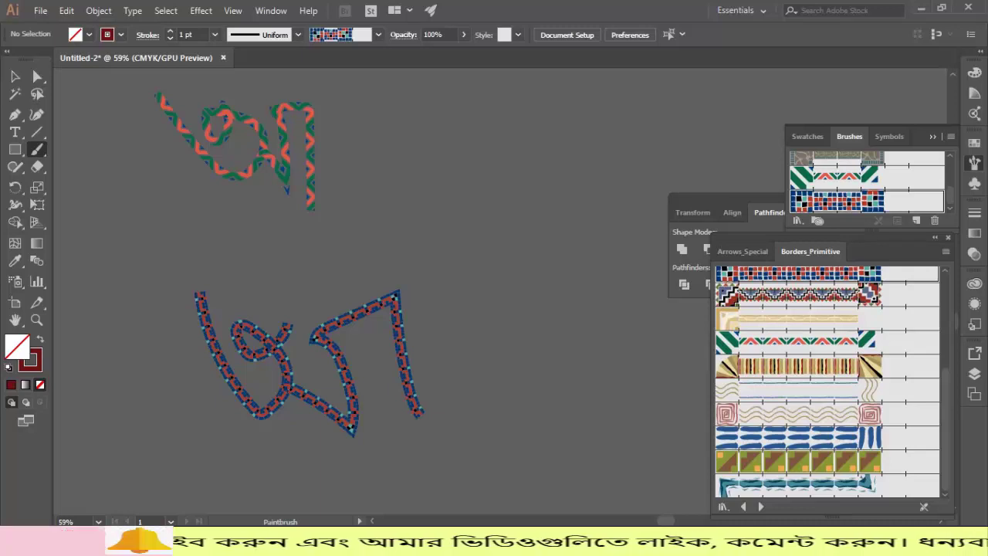
click(799, 437)
mouse_move(501, 238)
mouse_down()
mouse_move(506, 251)
mouse_move(400, 214)
mouse_up()
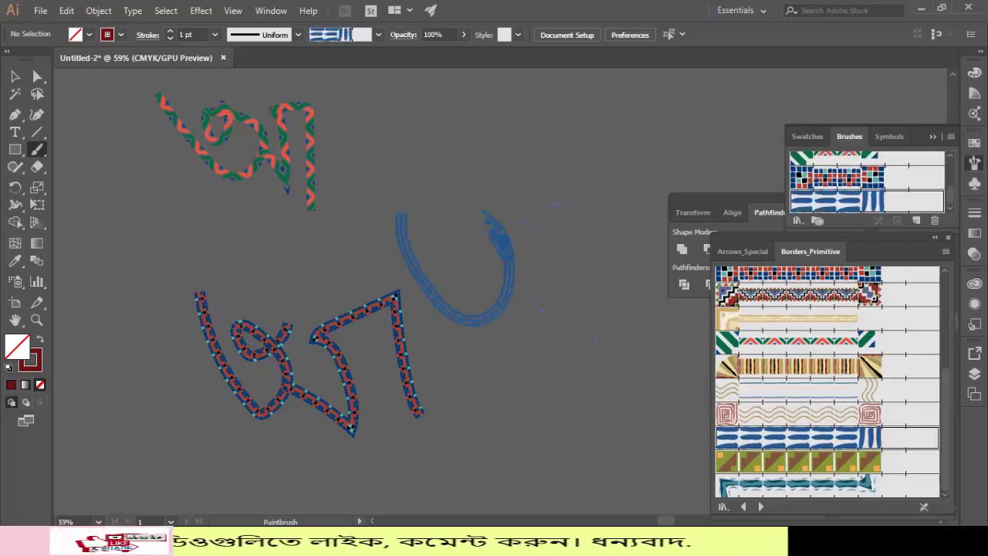
drag(513, 291, 595, 340)
scroll(494, 293, up, 3)
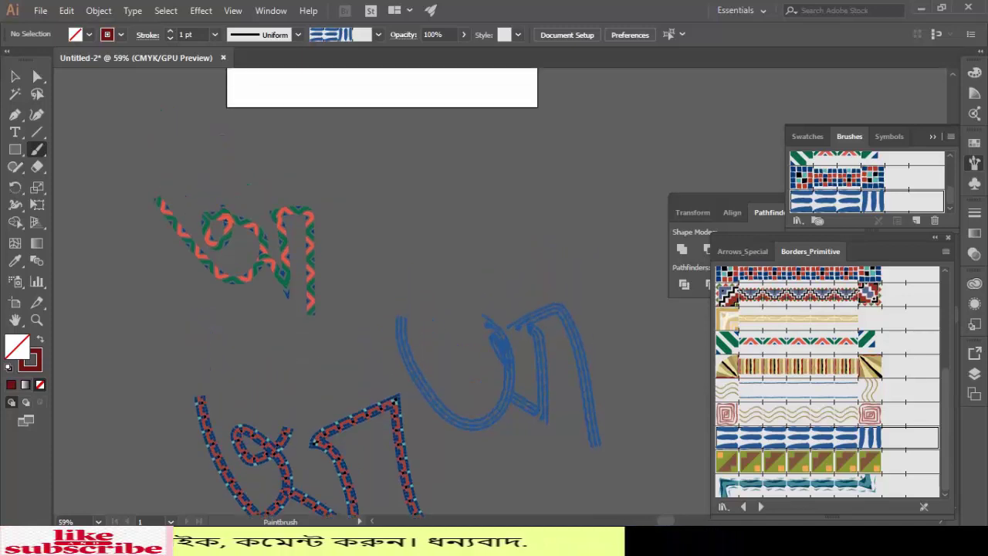
- Delete all the border-brush lettering below the artboard
scroll(378, 285, up, 2)
scroll(379, 286, down, 2)
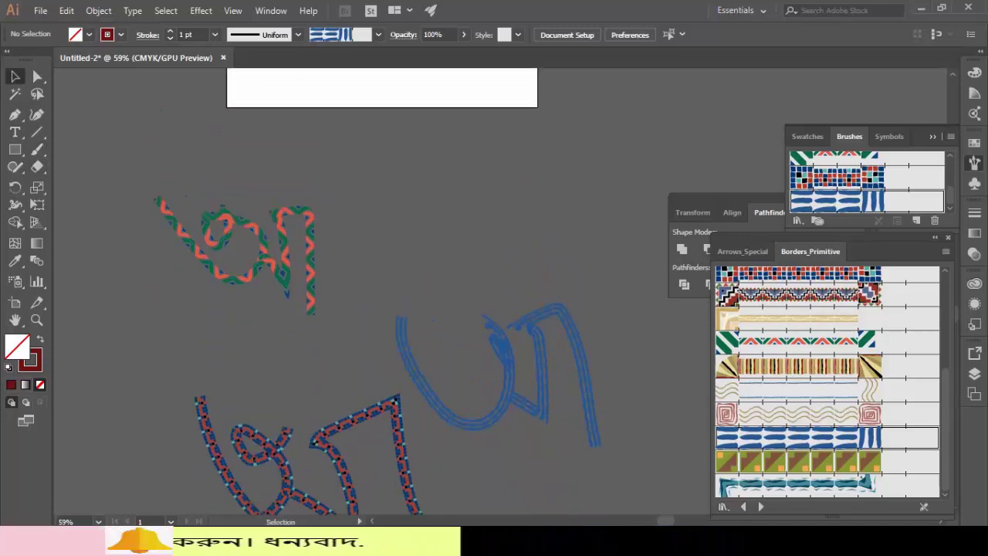
scroll(378, 286, down, 2)
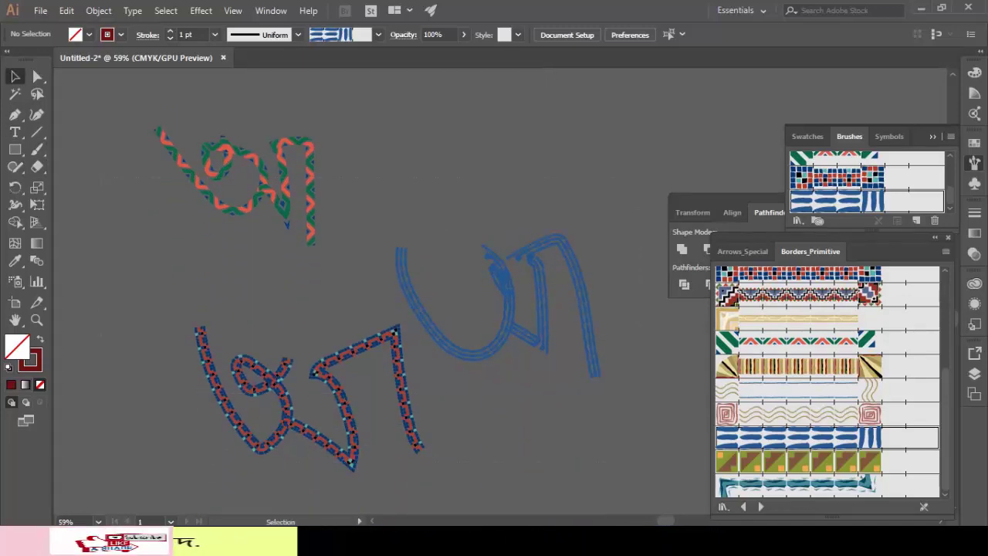
key(ctrl+a)
key(Delete)
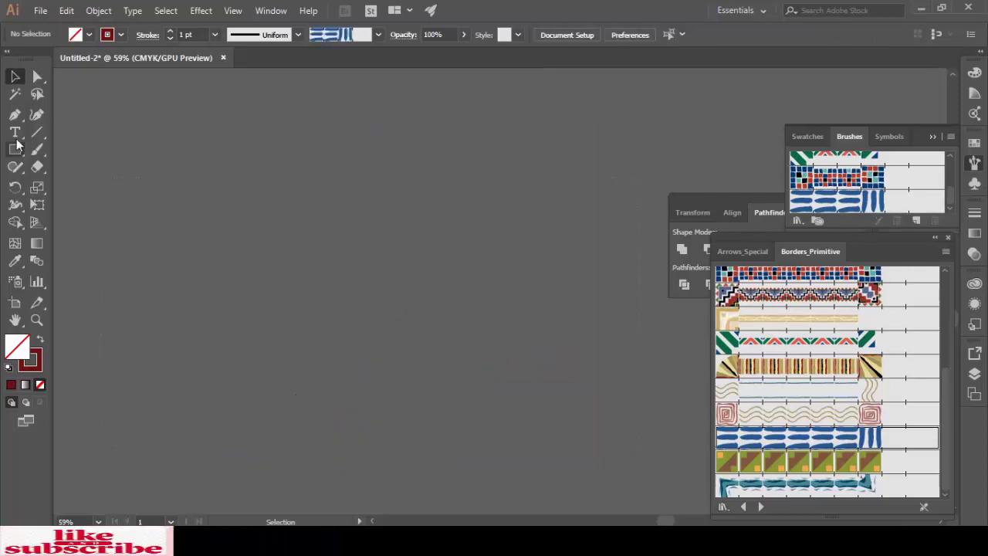
- Write a Bengali word in dark red with the Blob Brush in the empty area below the artboard, and delete it
click(87, 171)
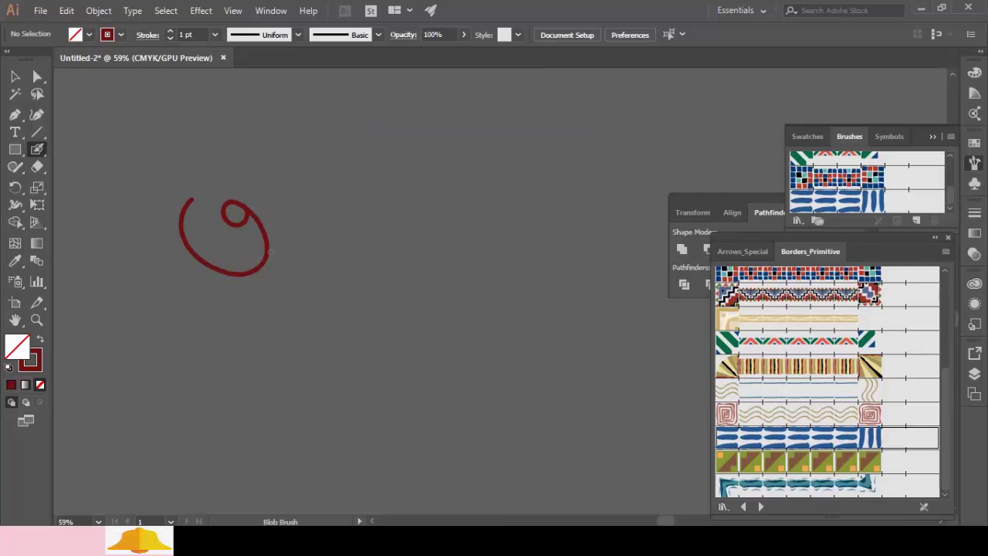
drag(269, 249, 292, 274)
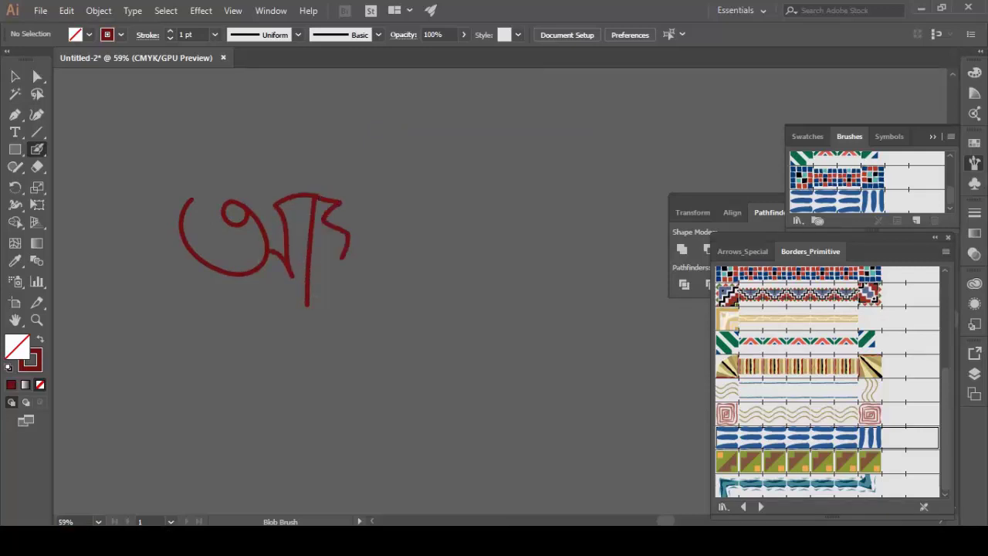
mouse_move(386, 276)
mouse_down()
mouse_move(366, 190)
mouse_move(416, 184)
mouse_move(417, 316)
mouse_up()
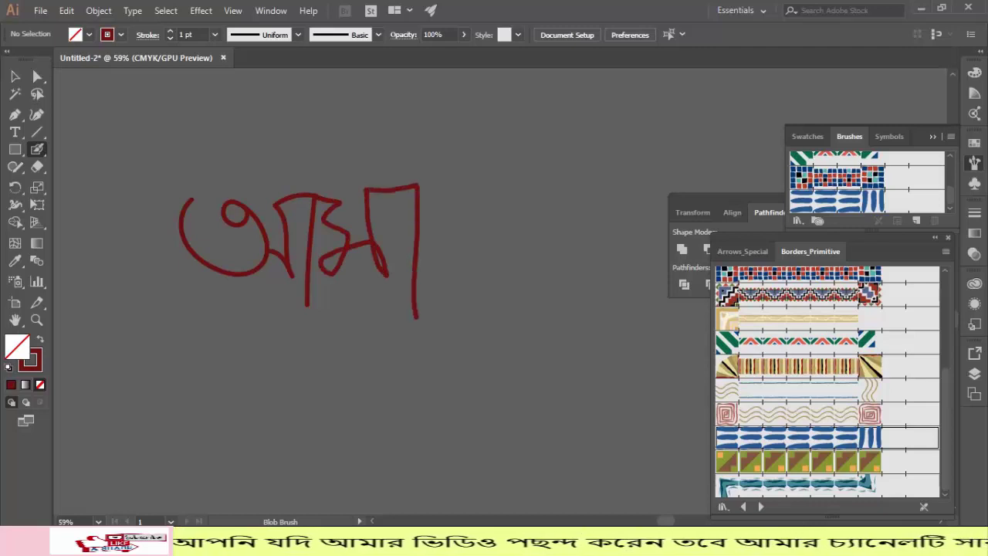
mouse_move(416, 184)
mouse_down()
mouse_move(438, 186)
mouse_move(473, 364)
mouse_move(459, 362)
mouse_up()
mouse_move(445, 203)
mouse_down()
mouse_move(450, 251)
mouse_move(463, 233)
mouse_move(478, 315)
mouse_move(476, 193)
mouse_move(520, 281)
mouse_move(506, 301)
mouse_up()
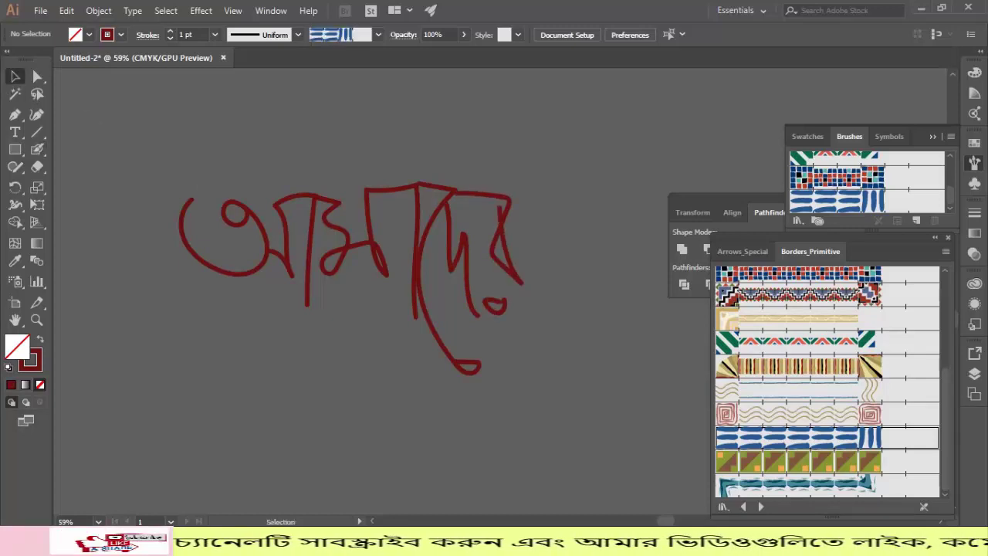
key(ctrl+a)
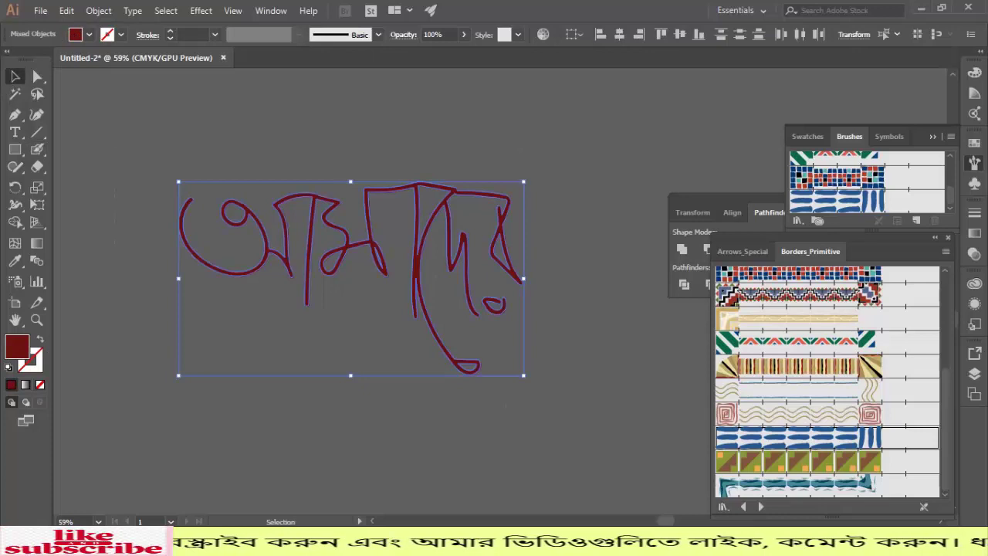
key(Delete)
- Draw a dark red circle about 317 pt in diameter with the Ellipse tool in the upper middle of the artboard
scroll(382, 291, up, 3)
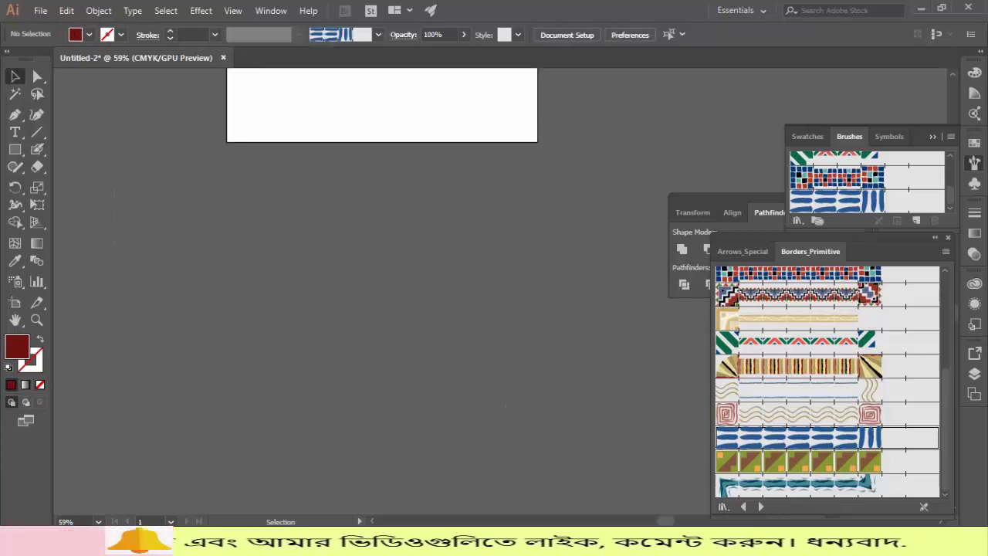
scroll(494, 293, up, 2)
scroll(494, 294, up, 8)
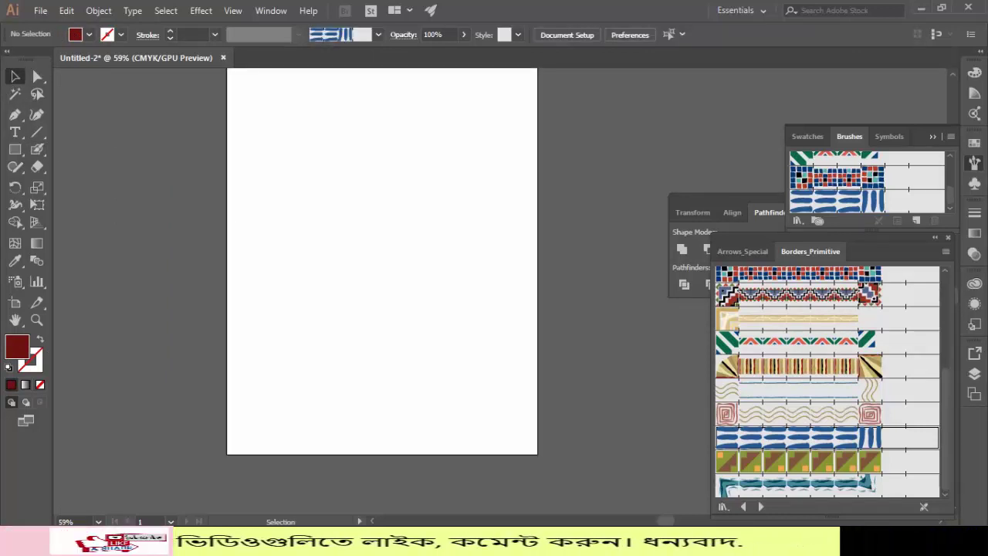
scroll(495, 293, down, 3)
scroll(494, 293, down, 2)
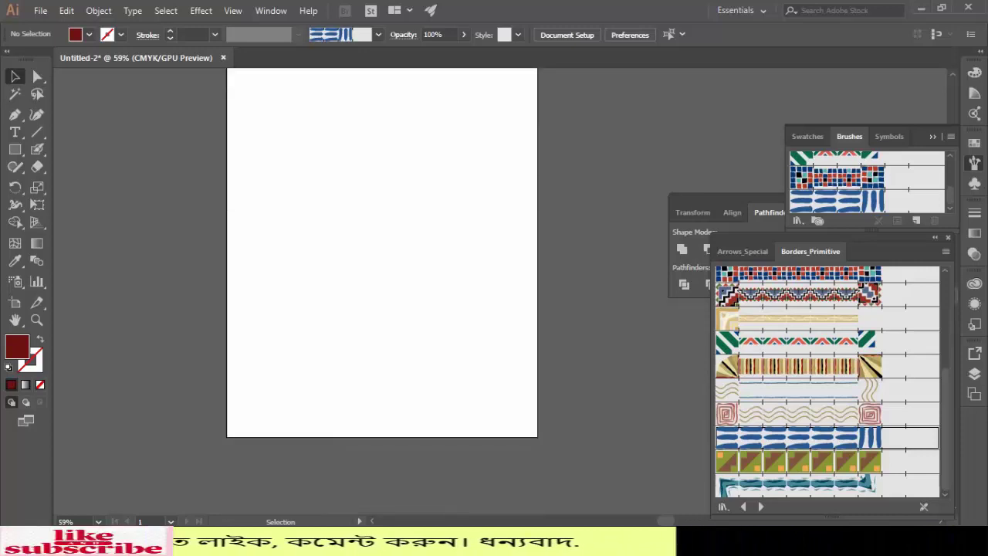
scroll(494, 294, up, 3)
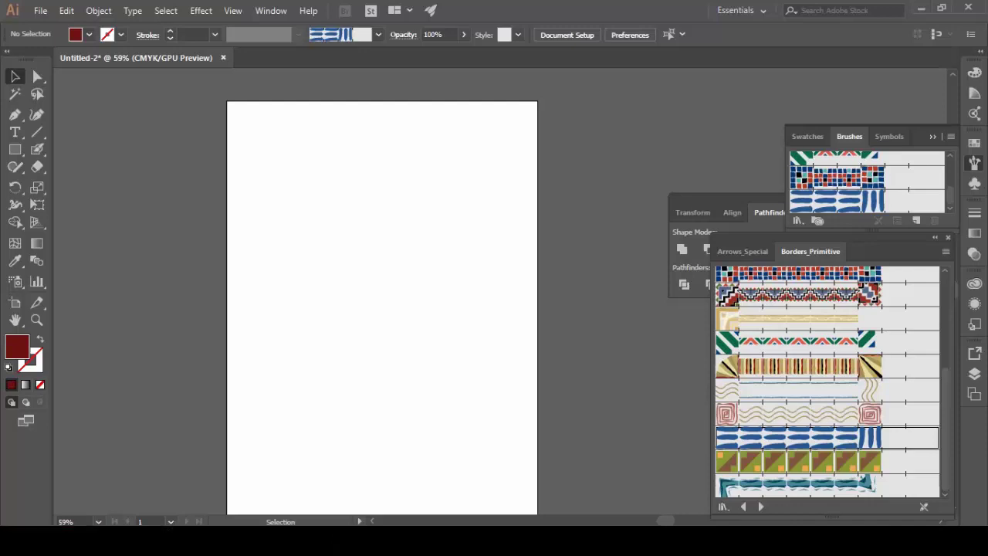
click(18, 150)
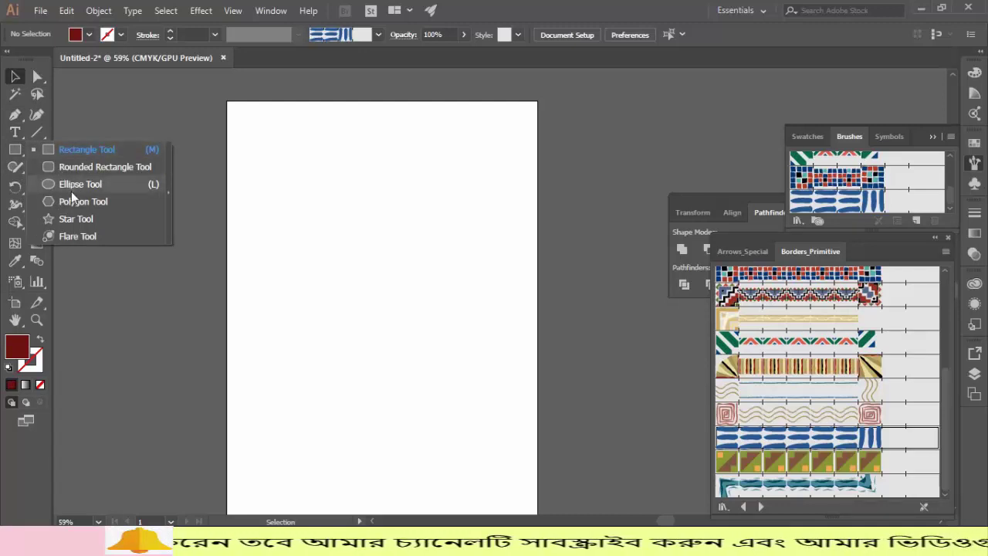
click(67, 182)
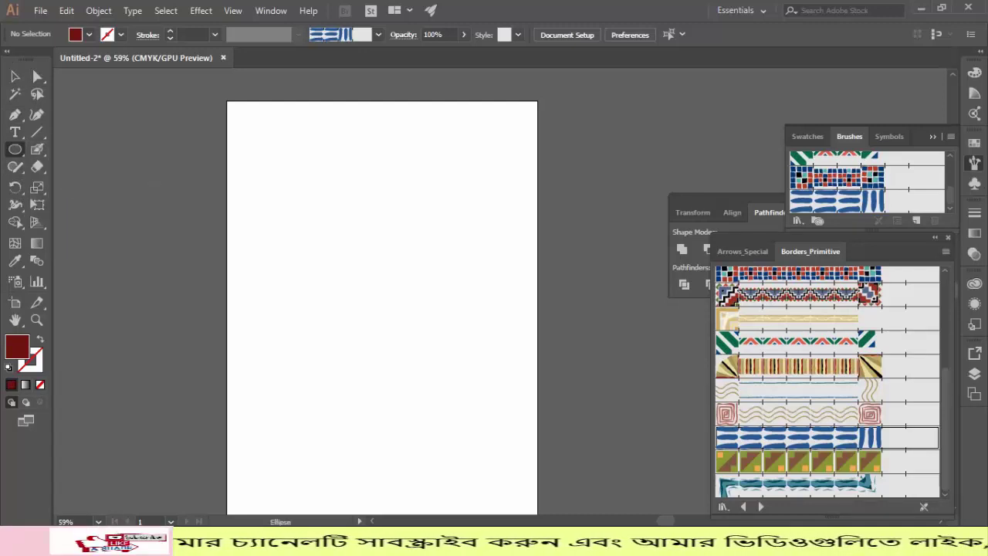
drag(330, 211, 466, 347)
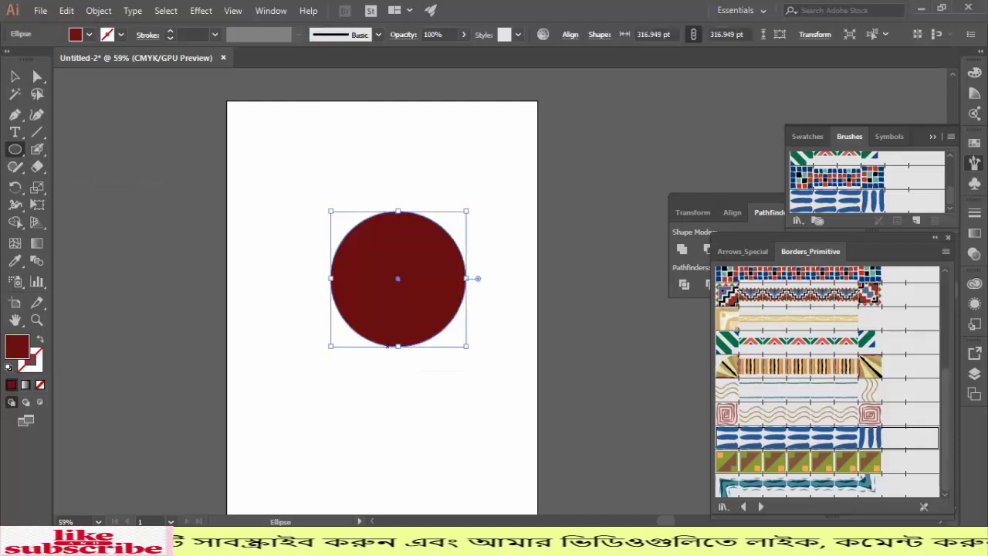
key(v)
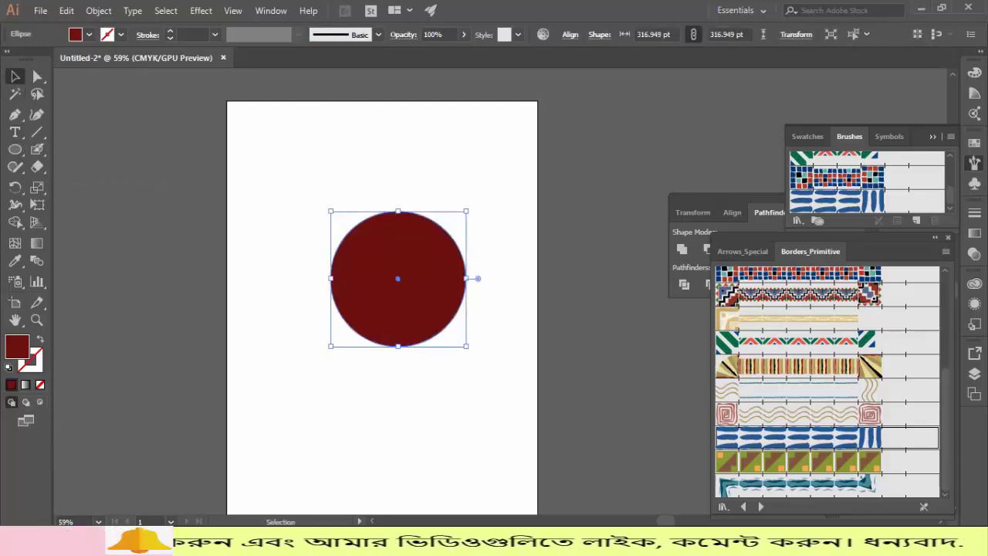
key(ctrl+shift+a)
- Draw a thin vertical dark red rectangle above the circle and move it into line with the circle's center
click(20, 155)
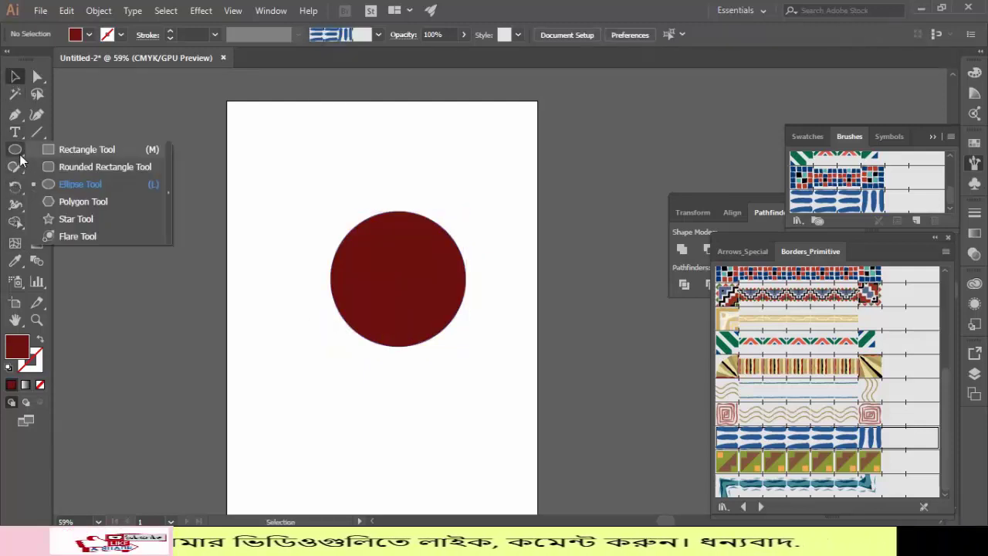
click(88, 150)
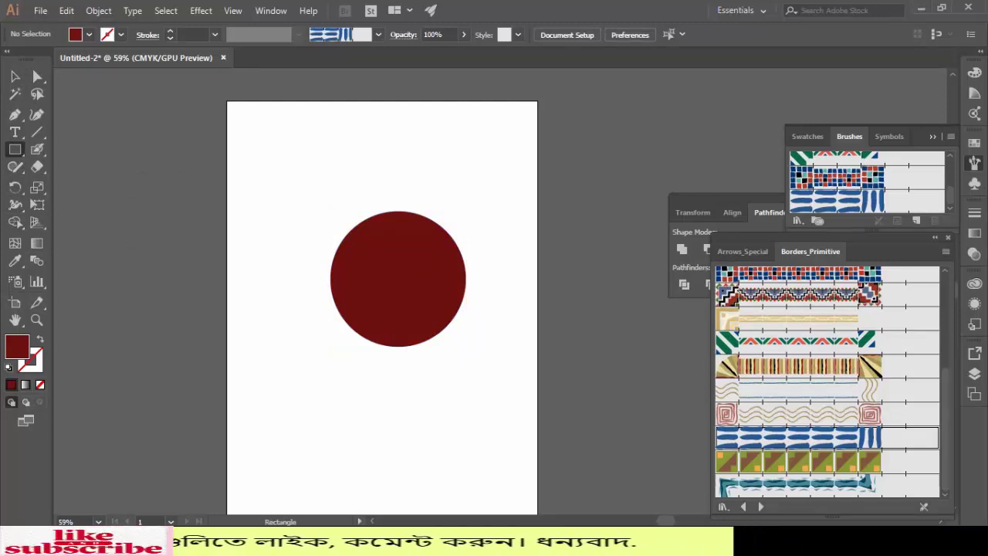
drag(345, 147, 354, 186)
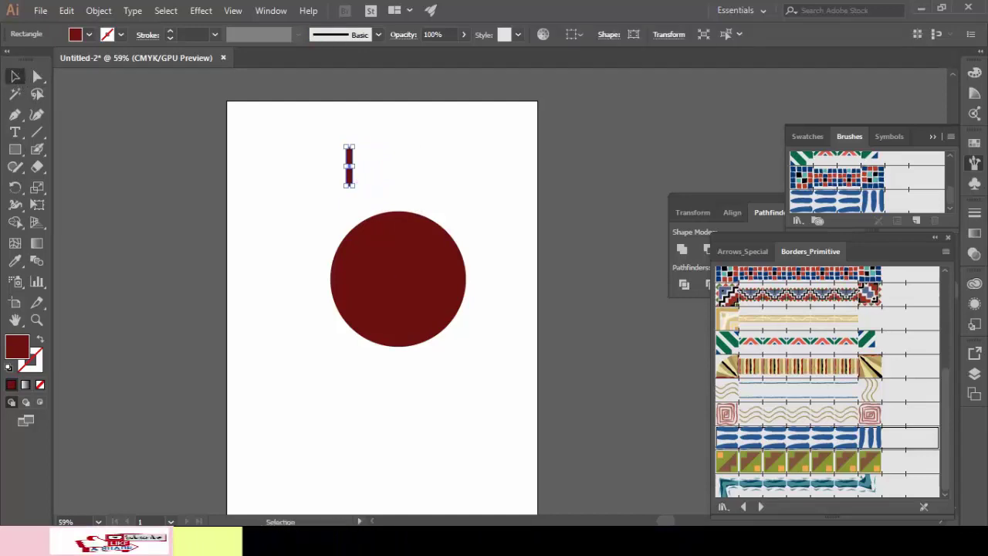
key(ctrl+shift+a)
drag(348, 166, 399, 162)
key(ctrl+shift+a)
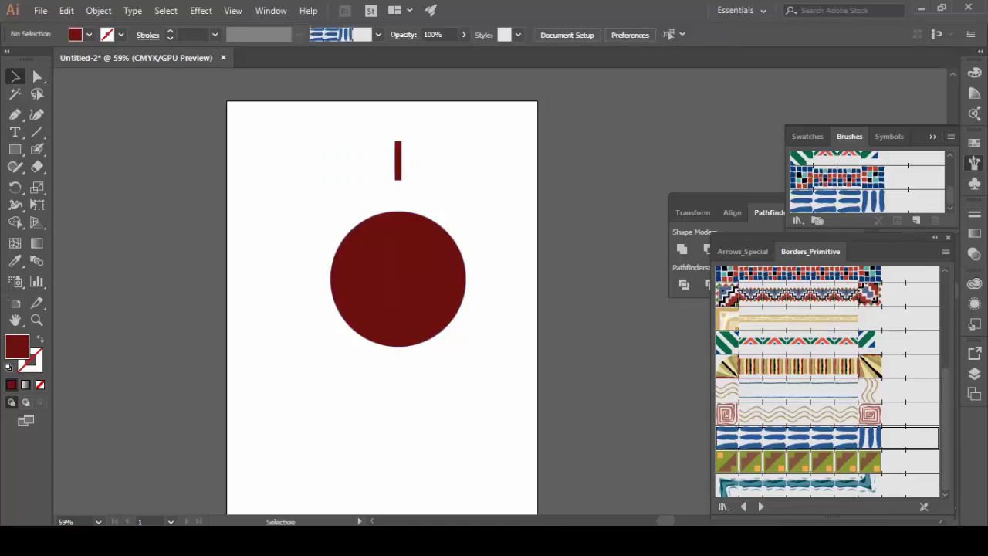
- Make a rotated copy of the thin rectangle around the circle's center with an angle of 360/12
click(399, 162)
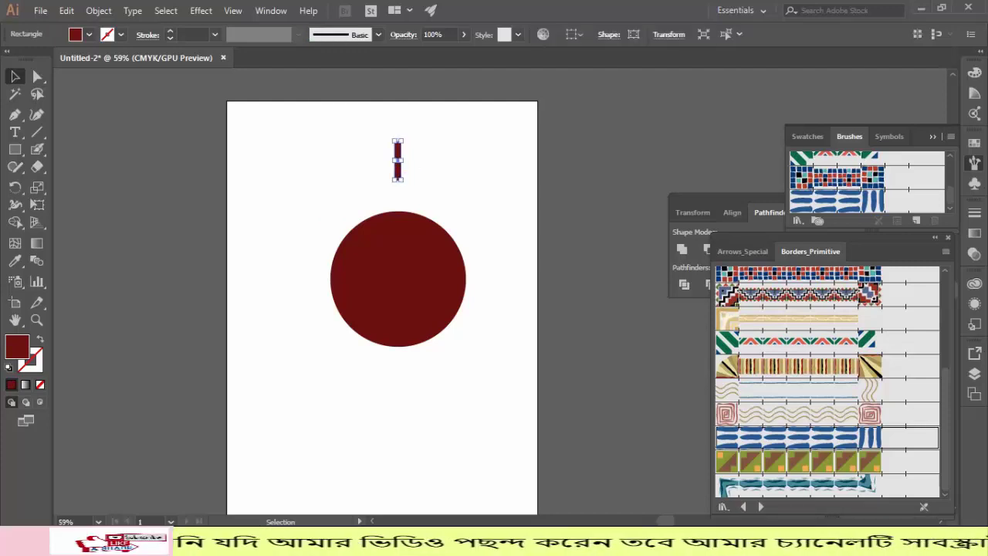
click(19, 188)
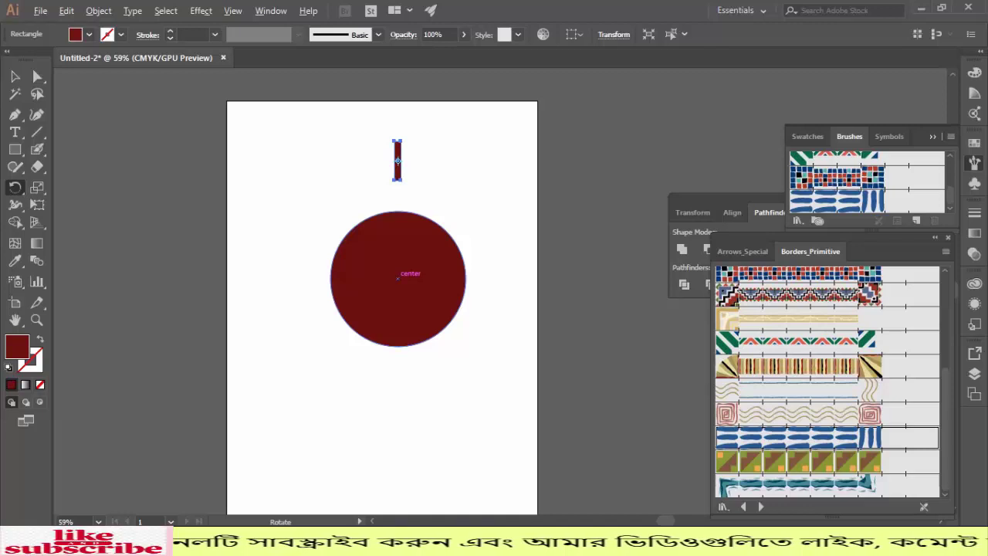
alt+click(398, 278)
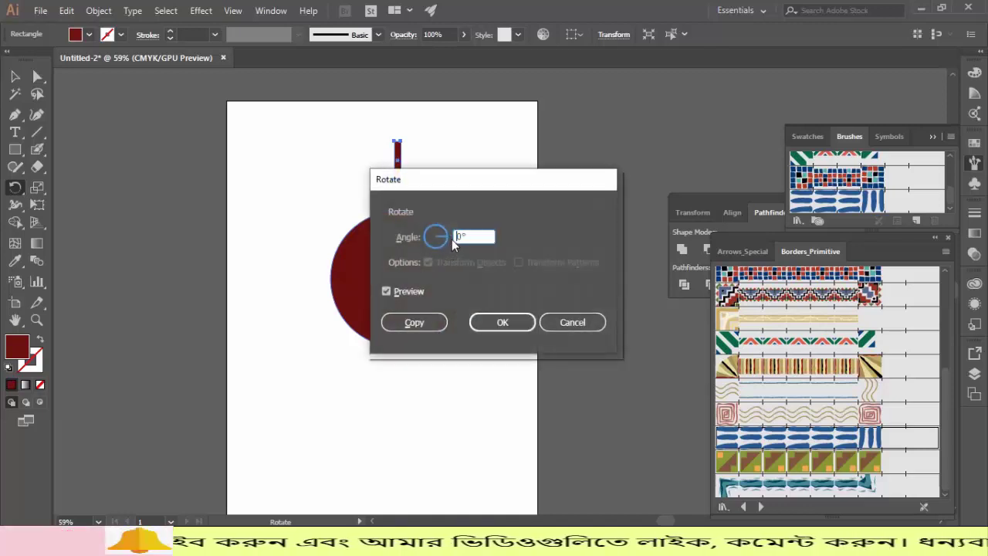
text(30)
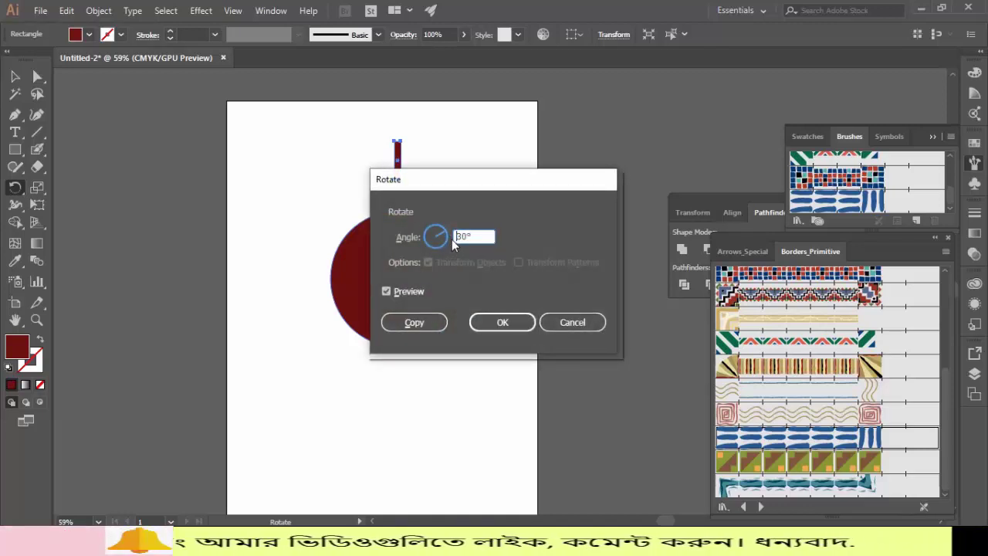
text(6)
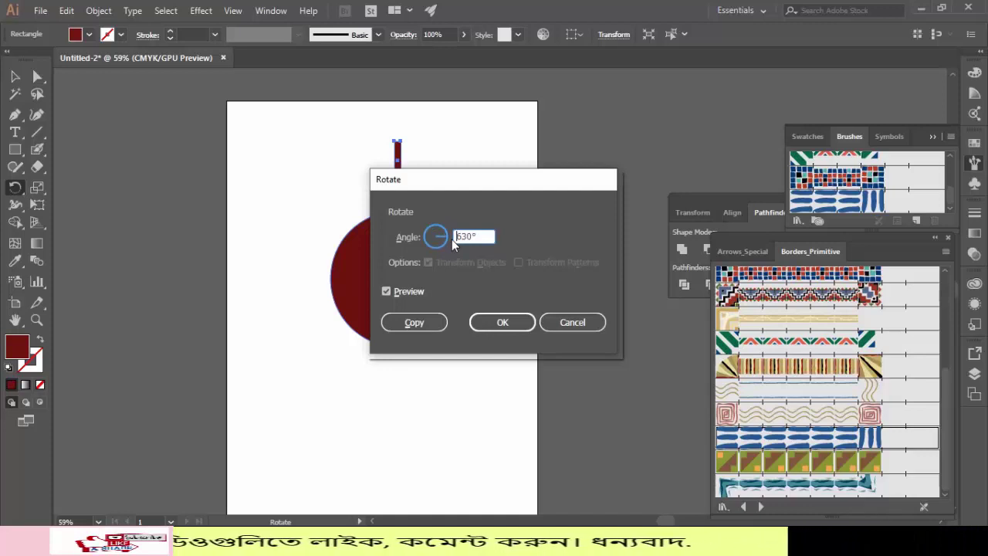
text(tr6[]\)
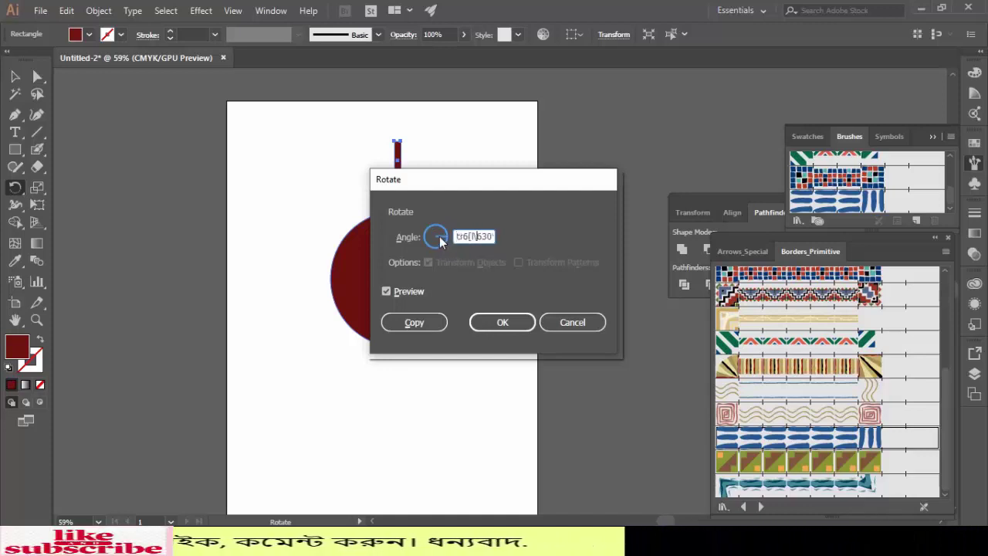
key(ctrl+a)
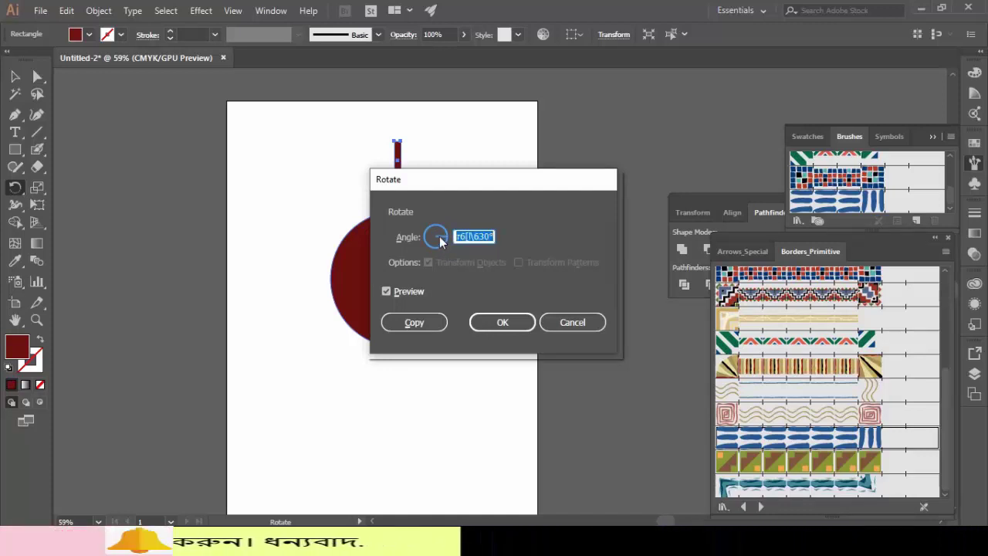
text(360)
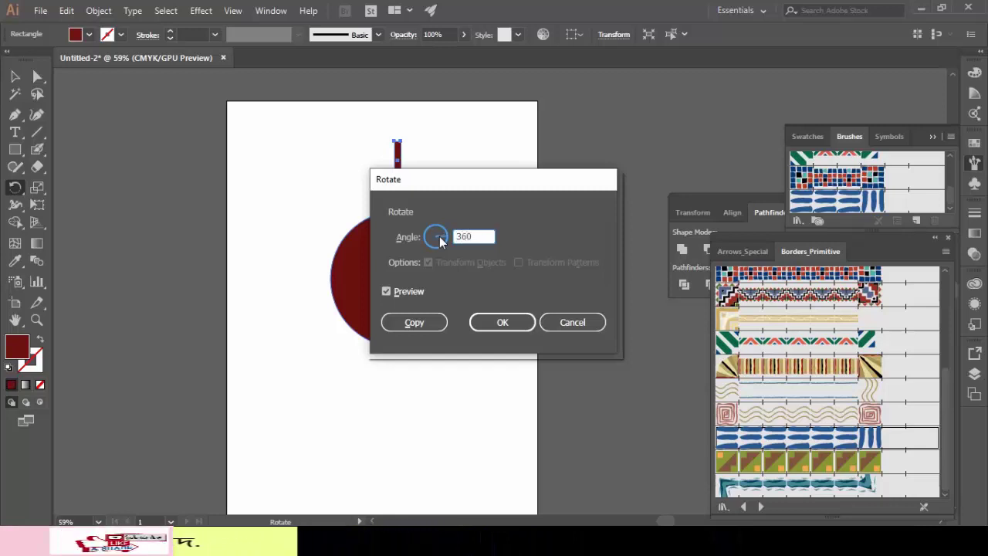
text(/12)
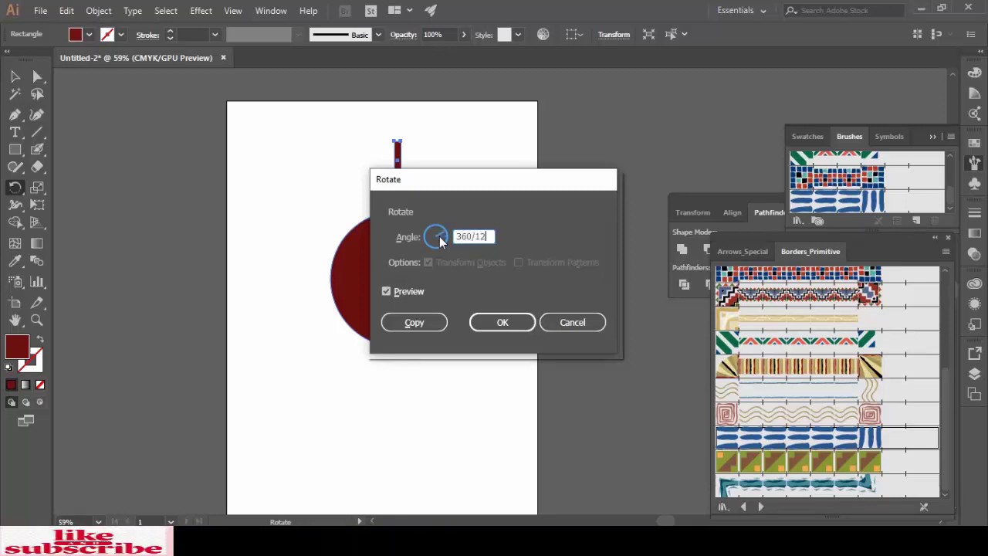
click(416, 328)
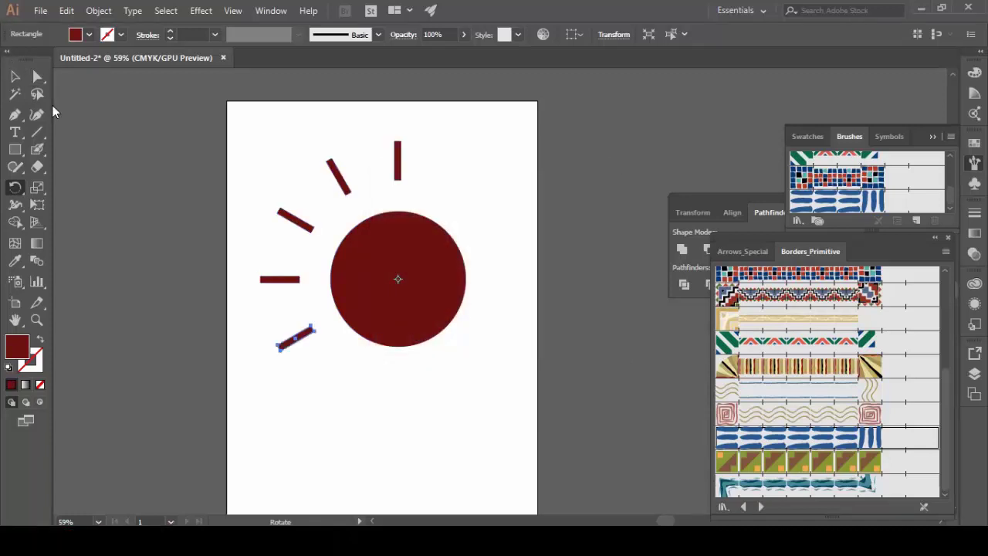
- Repeat the rotated copy until twelve evenly spaced rays surround the circle, and deselect everything
key(ctrl+d)
key(ctrl+d)
key(ctrl+d)
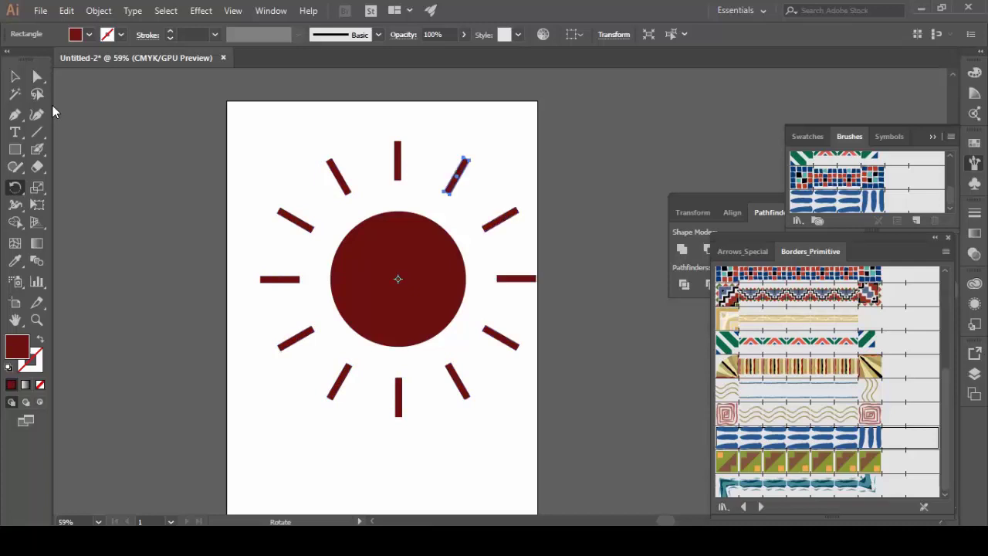
ctrl+click(96, 175)
click(15, 76)
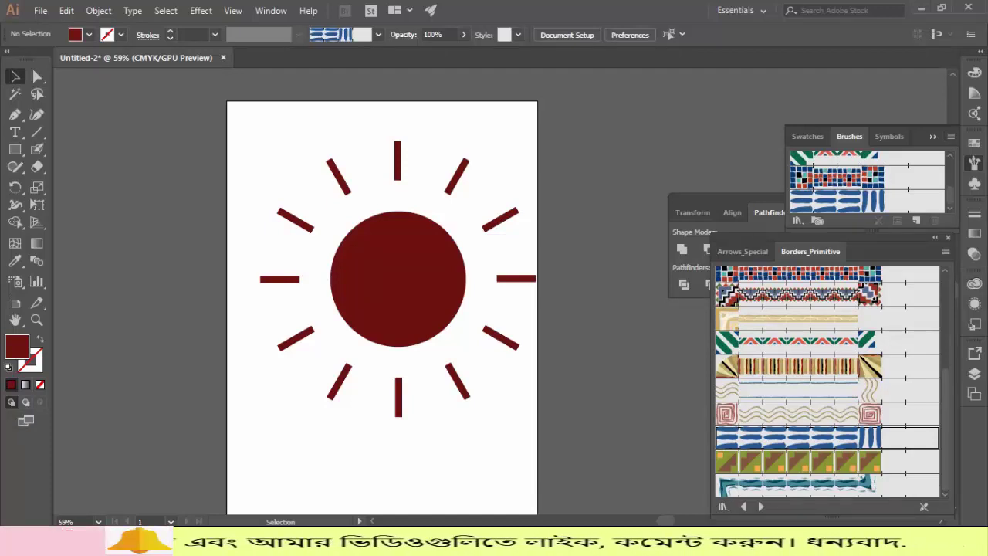
- Draw a horizontal line through the circle's center and shift it to span from the outer end of one horizontal ray to the other
click(36, 132)
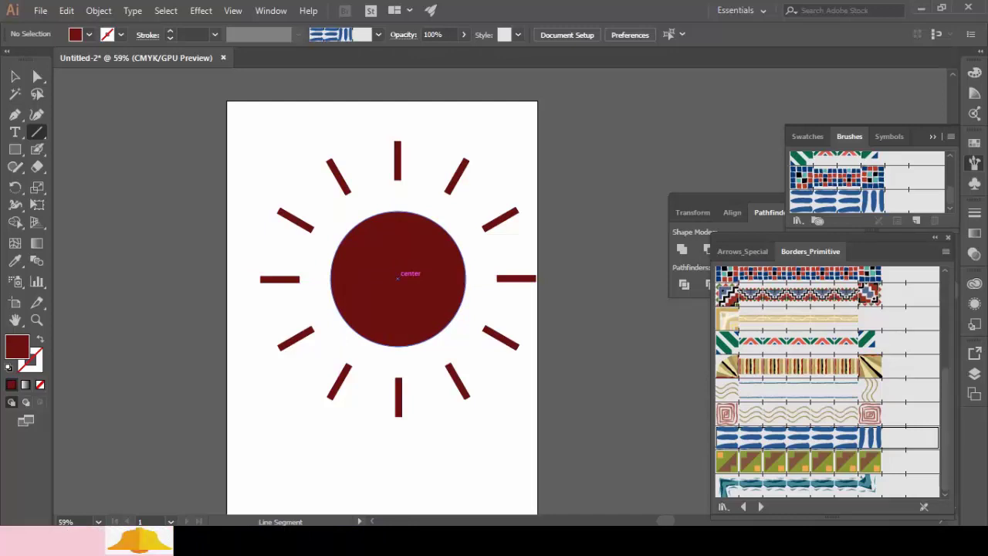
drag(316, 279, 597, 279)
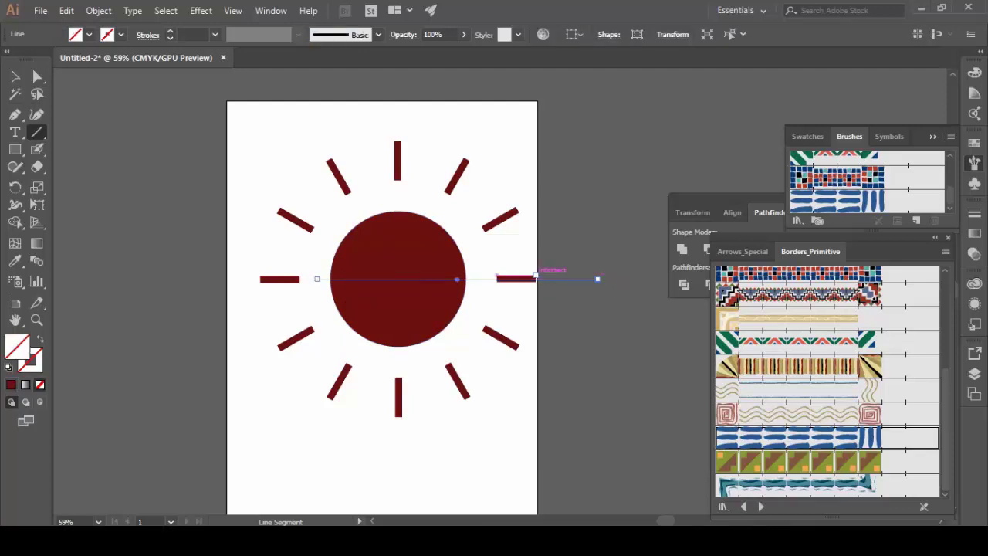
key(Left)
key(Left)
key(Left)
key(Left)
key(Left)
key(Left)
key(Left)
key(Left)
key(Left)
key(Left)
key(Left)
key(Left)
key(Left)
key(Left)
key(Left)
key(Left)
key(Left)
key(Left)
key(Left)
key(Left)
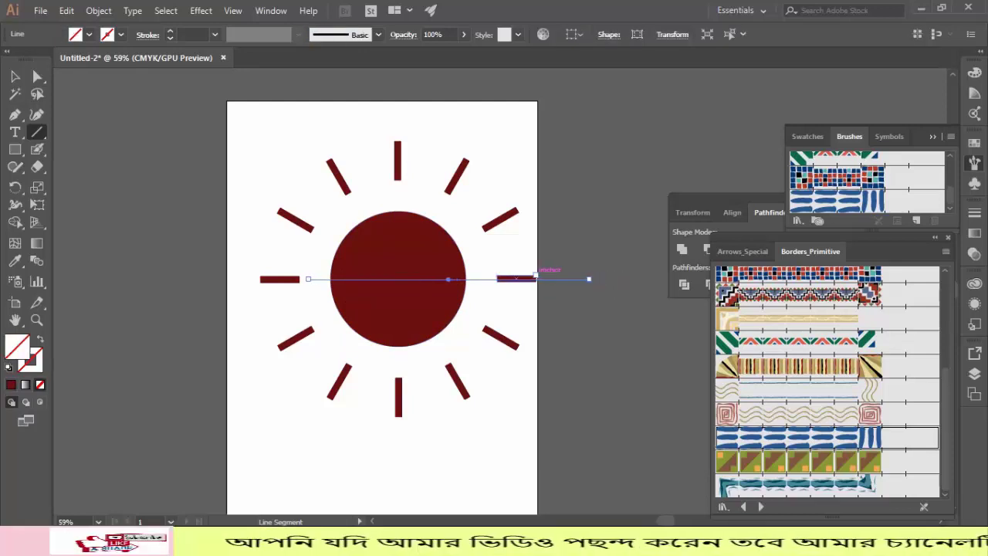
drag(575, 278, 539, 278)
- Try to give the horizontal line a stroke color with a hue of 59°
click(31, 357)
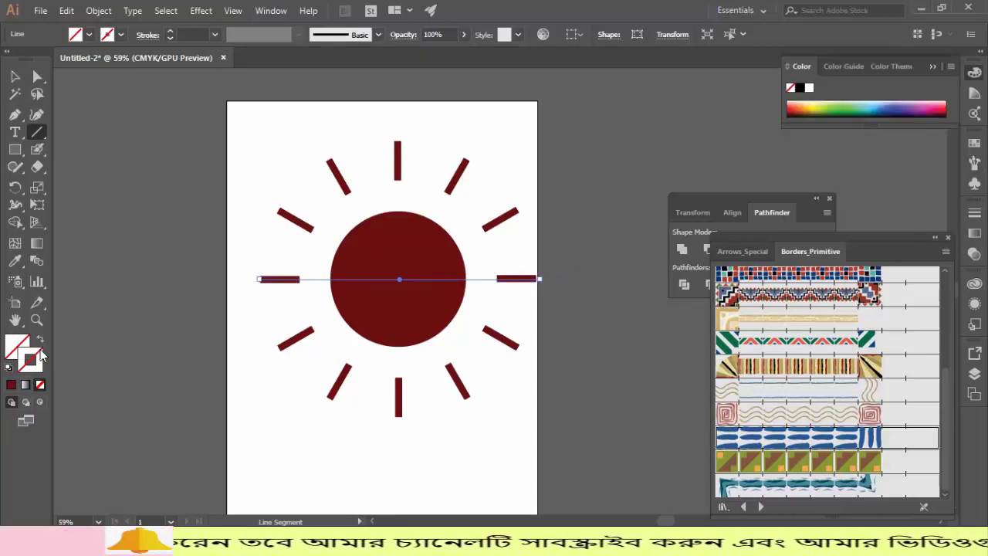
double_click(31, 358)
click(511, 326)
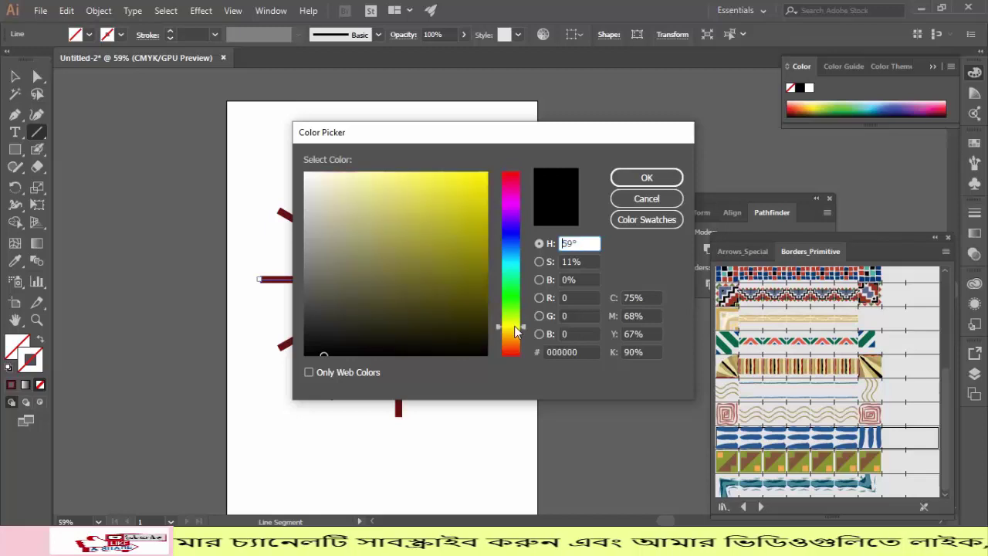
click(647, 178)
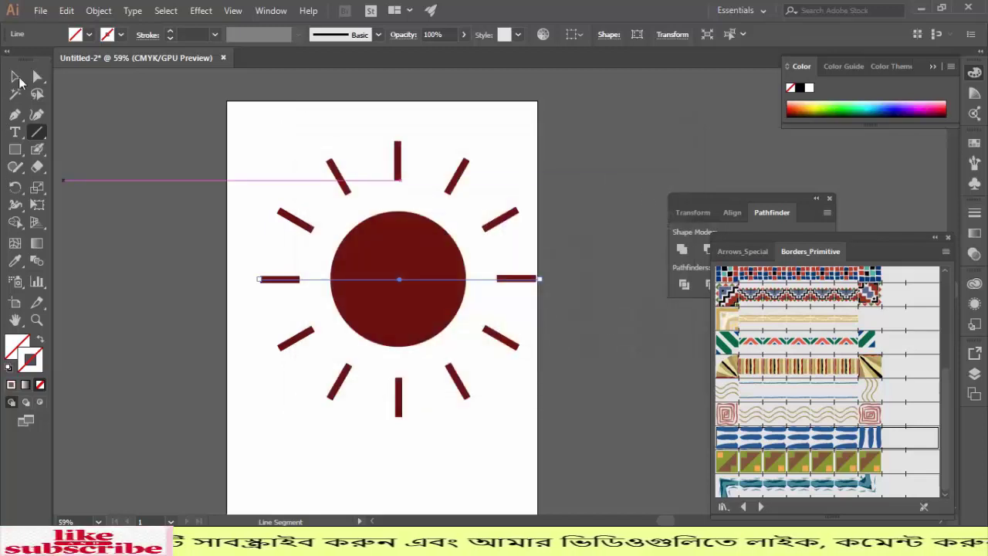
click(13, 76)
click(85, 166)
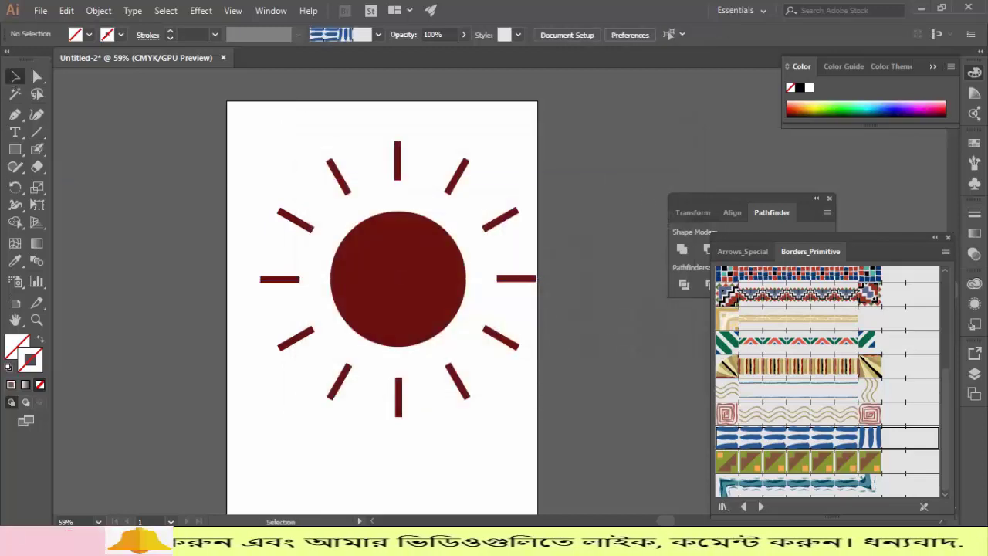
key(ctrl+a)
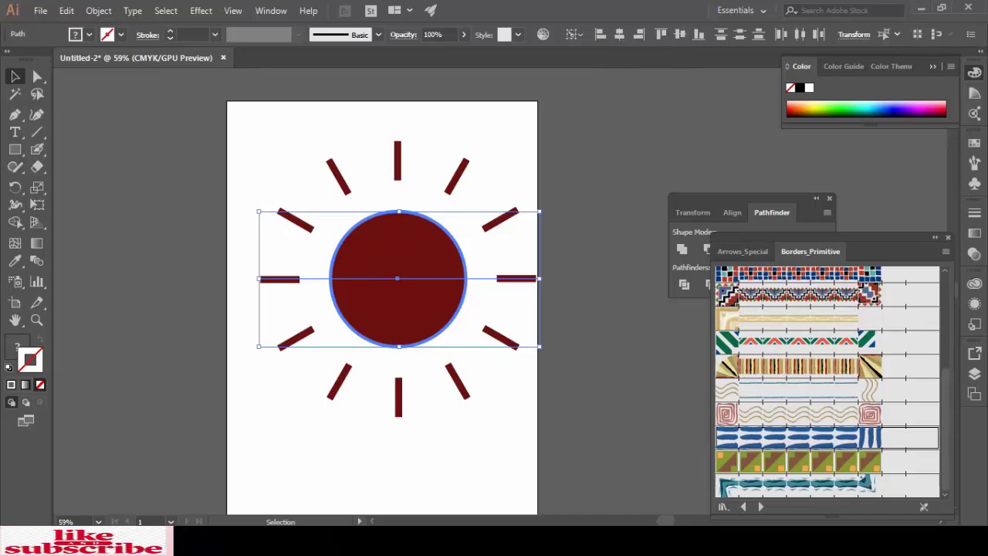
key(ctrl+shift+a)
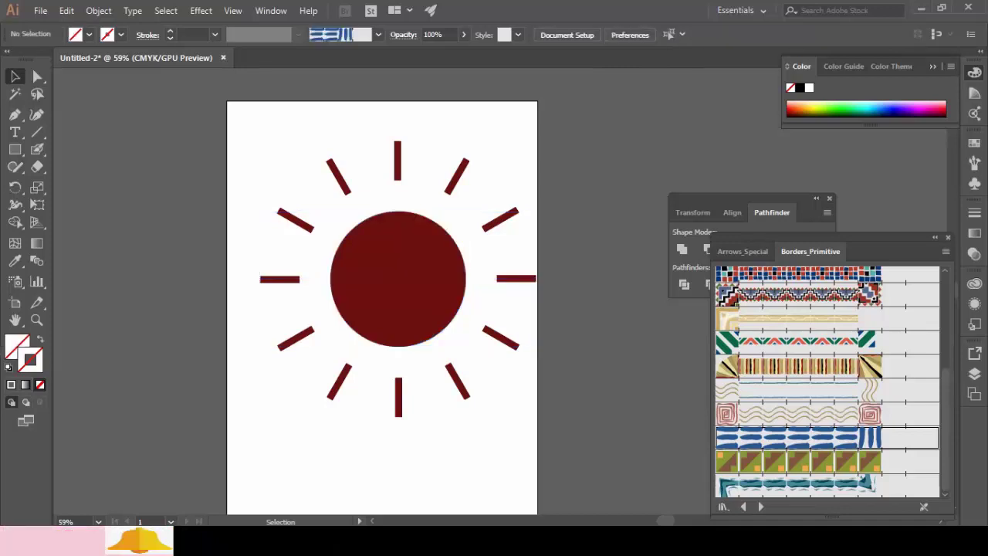
- Give the horizontal line a yellow-green stroke with a hue of 70° and deselect it
drag(308, 260, 315, 287)
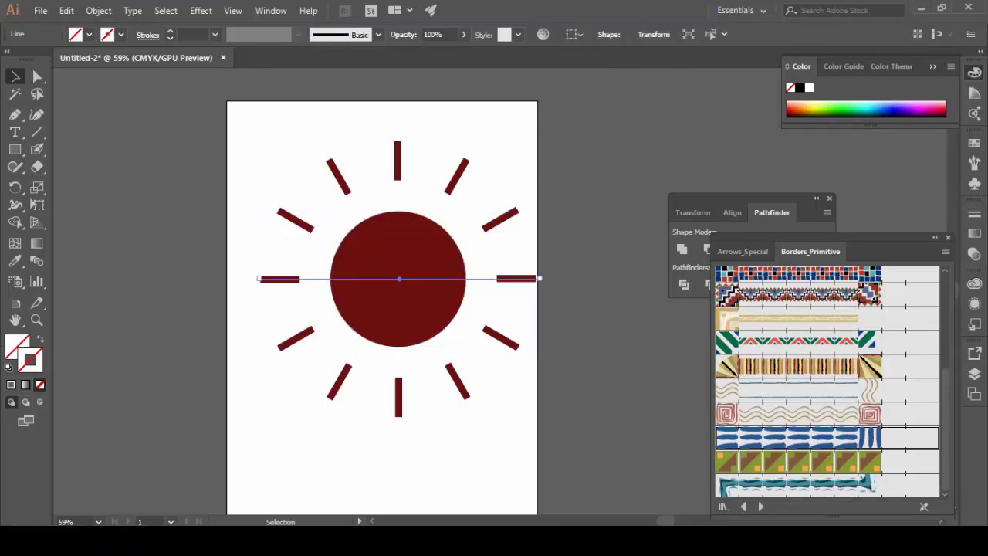
double_click(39, 360)
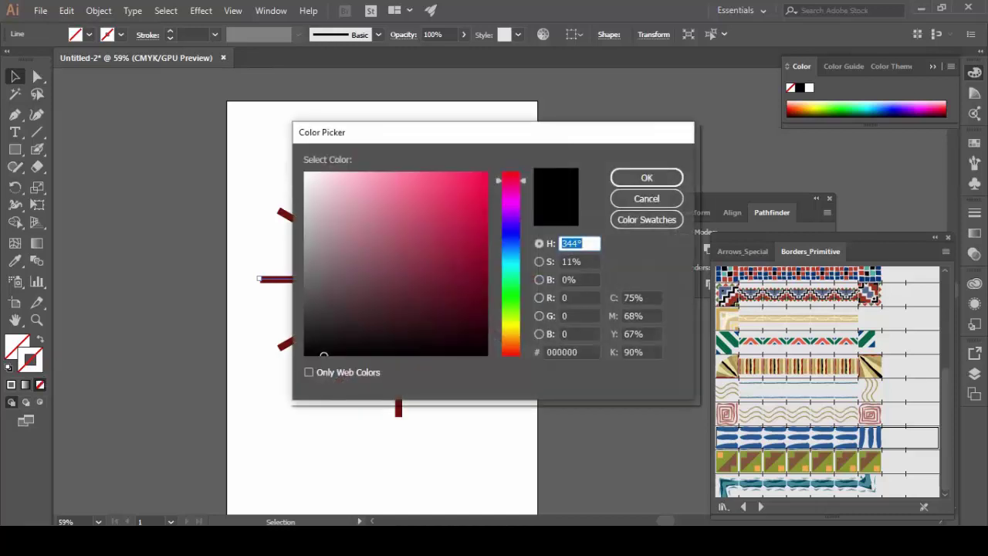
click(479, 291)
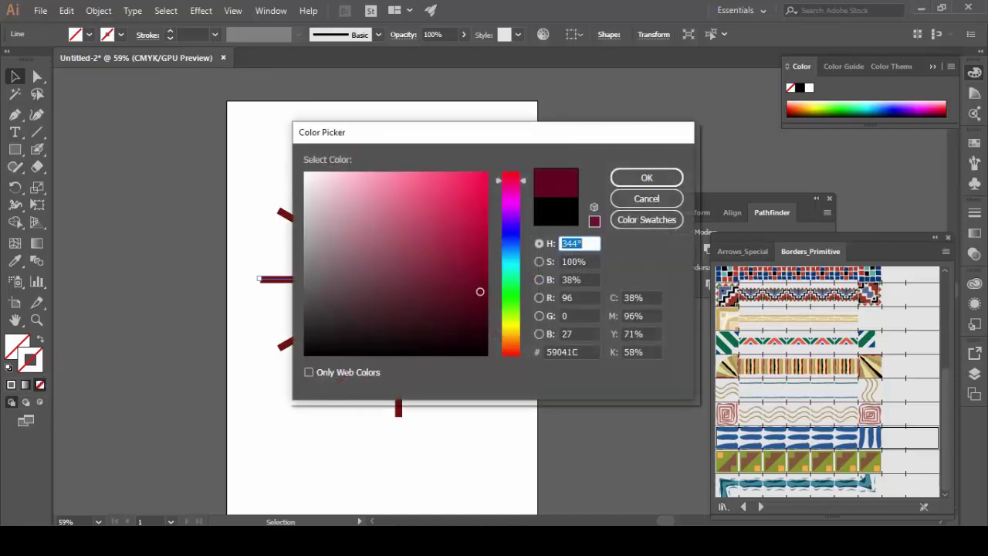
click(514, 318)
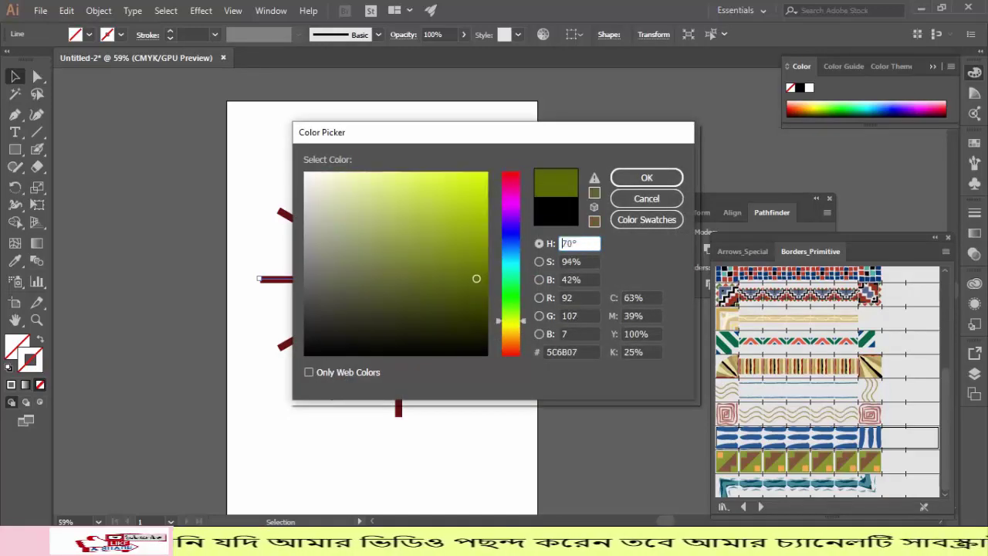
click(468, 227)
click(657, 180)
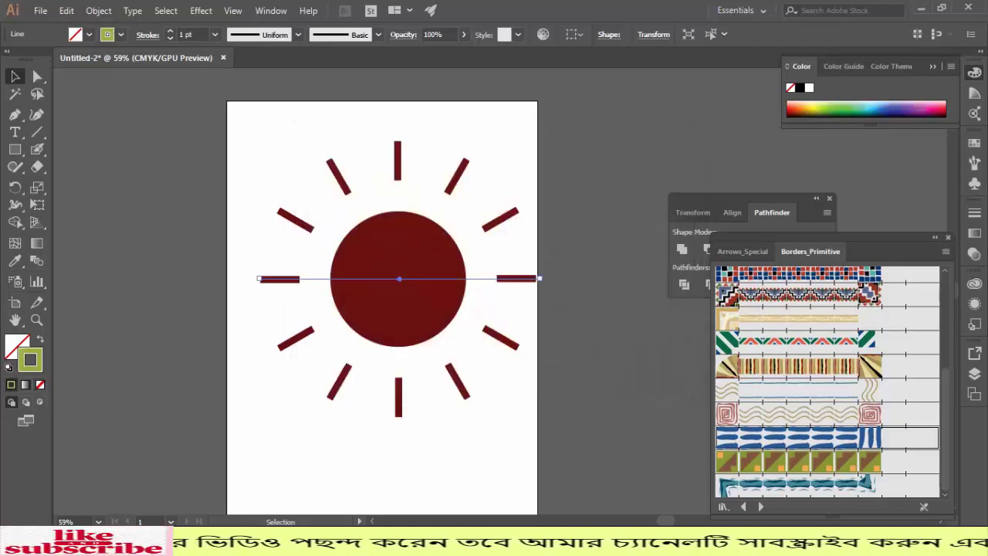
key(ctrl+shift+a)
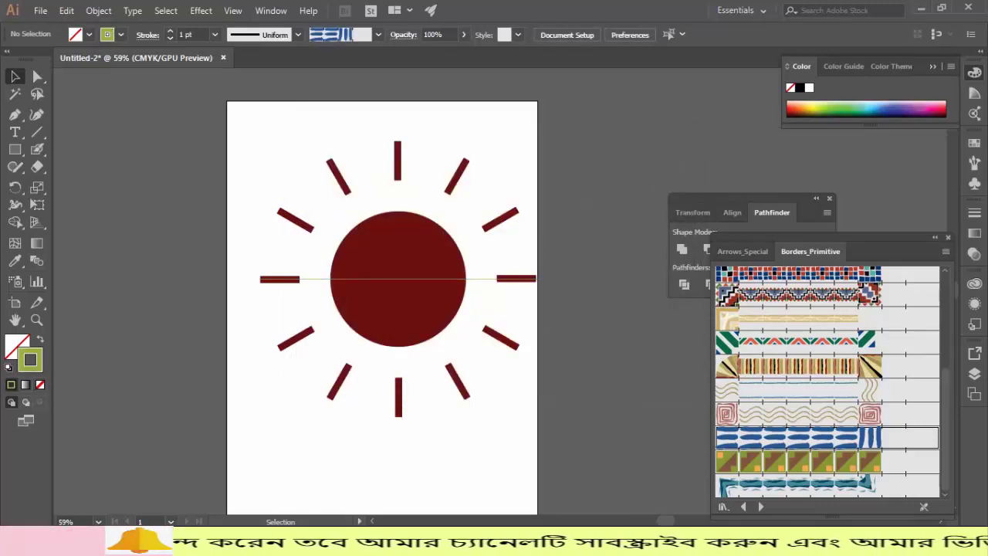
- Remove the circle's lower half from the selected sun artwork with the Shape Builder tool, and deselect everything
drag(148, 134, 587, 433)
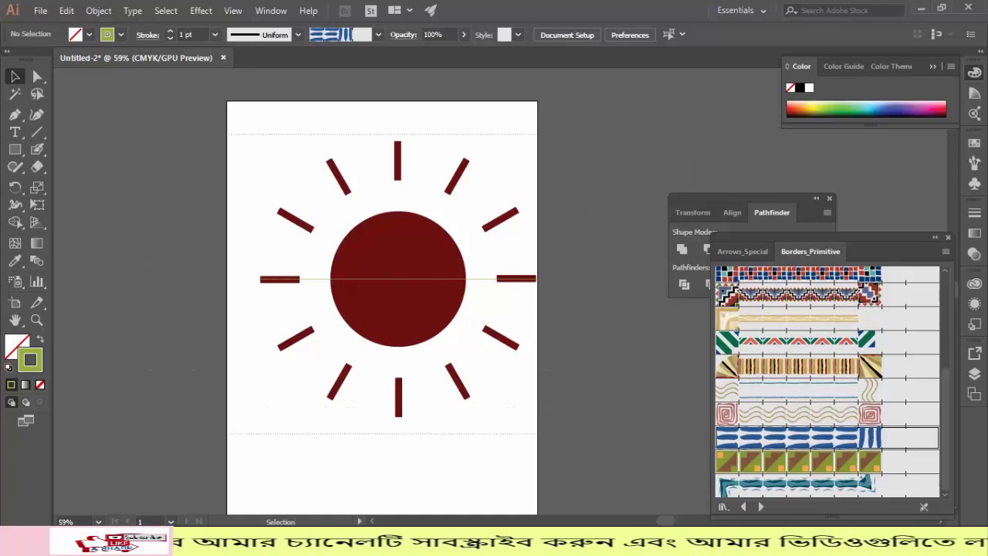
key(ctrl+a)
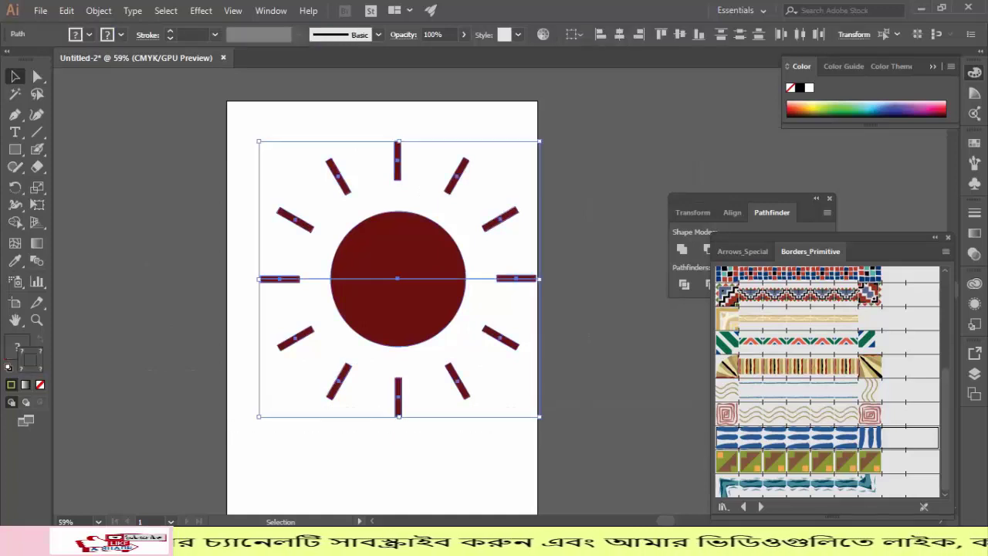
click(16, 222)
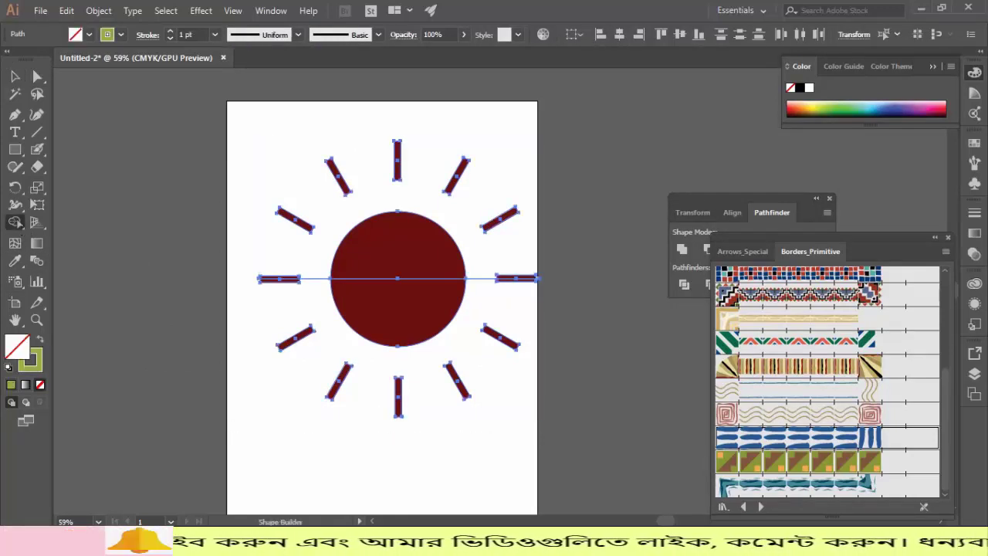
alt+click(398, 312)
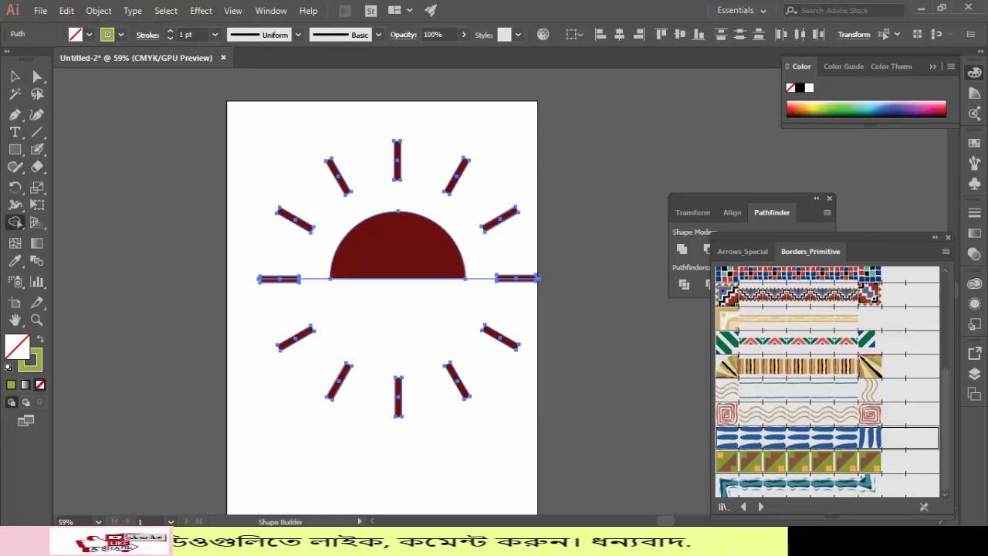
click(15, 77)
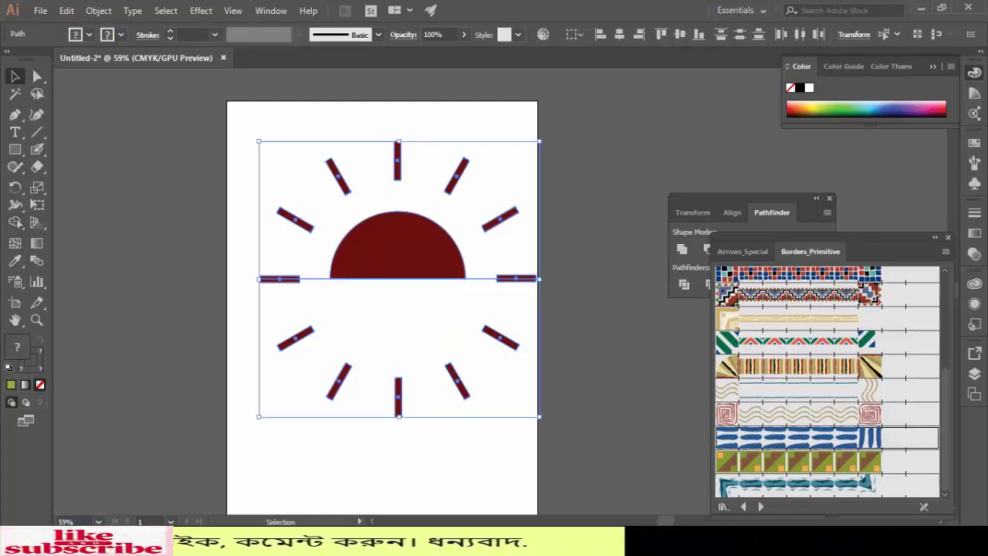
key(ctrl+shift+a)
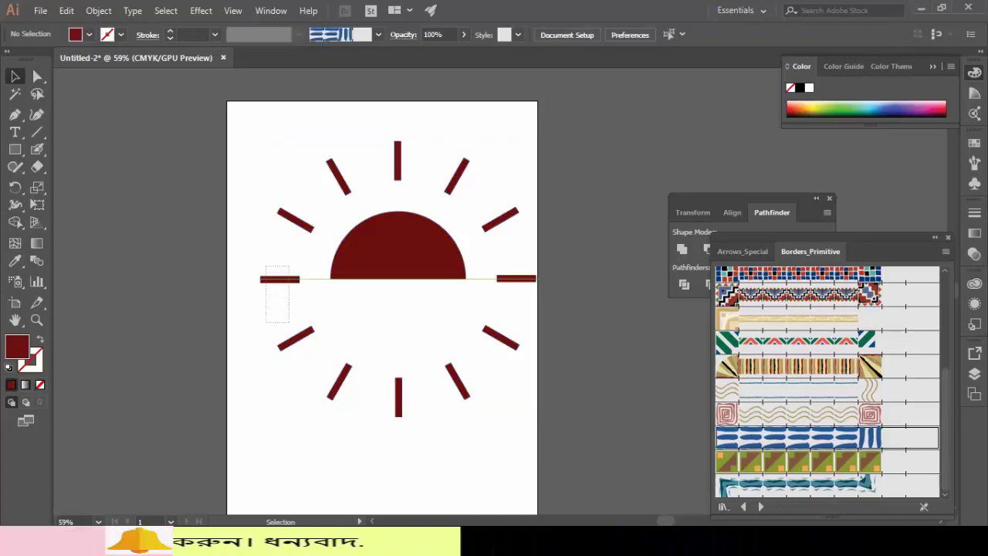
- Delete the horizontal line, both horizontal rays and all the rays below them, keeping the five upper rays
drag(289, 321, 307, 333)
key(Delete)
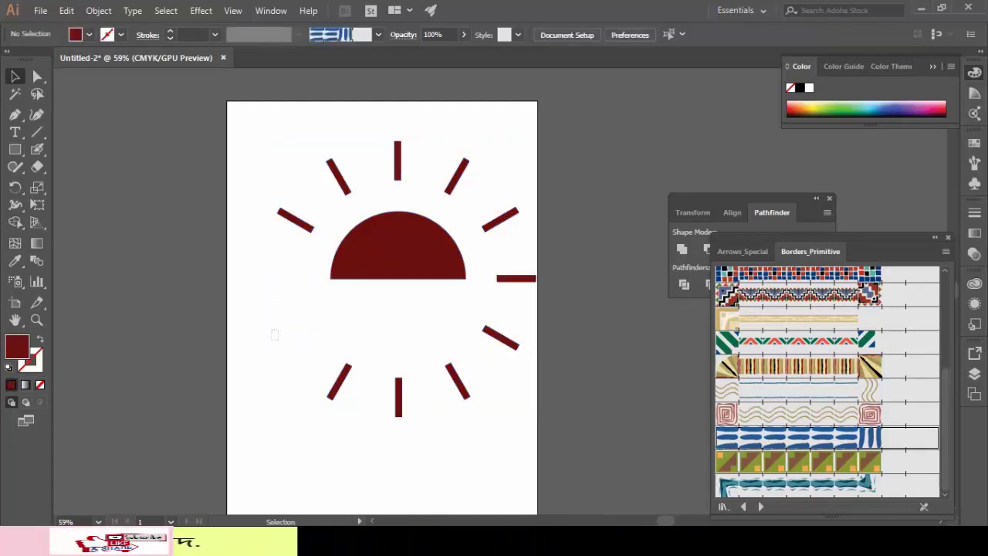
drag(529, 417, 529, 417)
key(Delete)
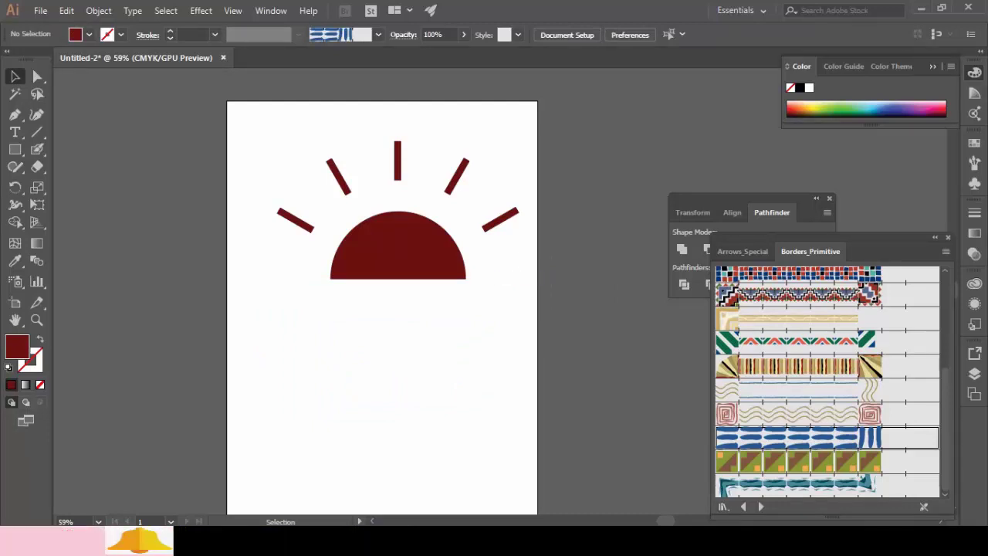
- Close the floating Borders_Primitive brush library and the Pathfinder panel
scroll(382, 309, up, 3)
scroll(440, 279, down, 3)
scroll(382, 293, down, 1)
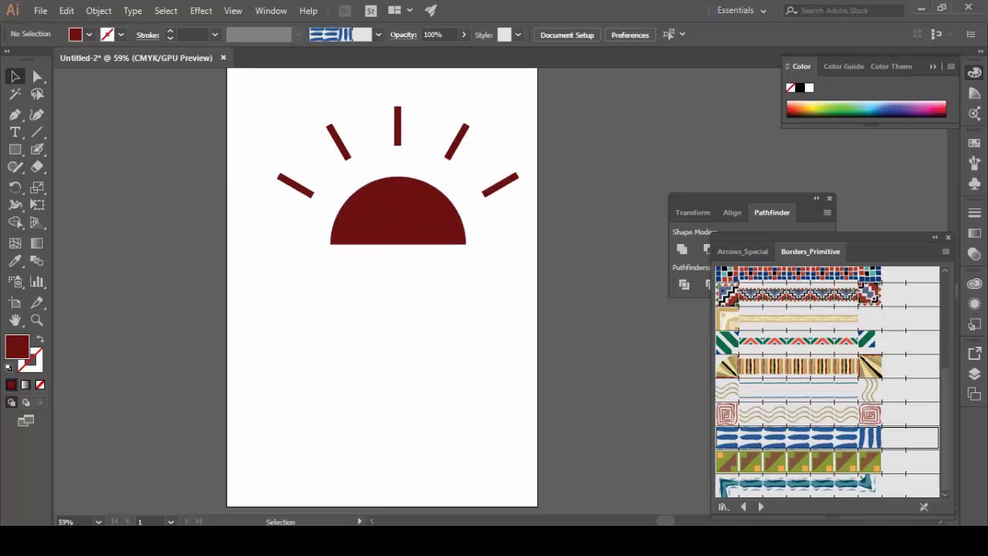
scroll(382, 293, up, 2)
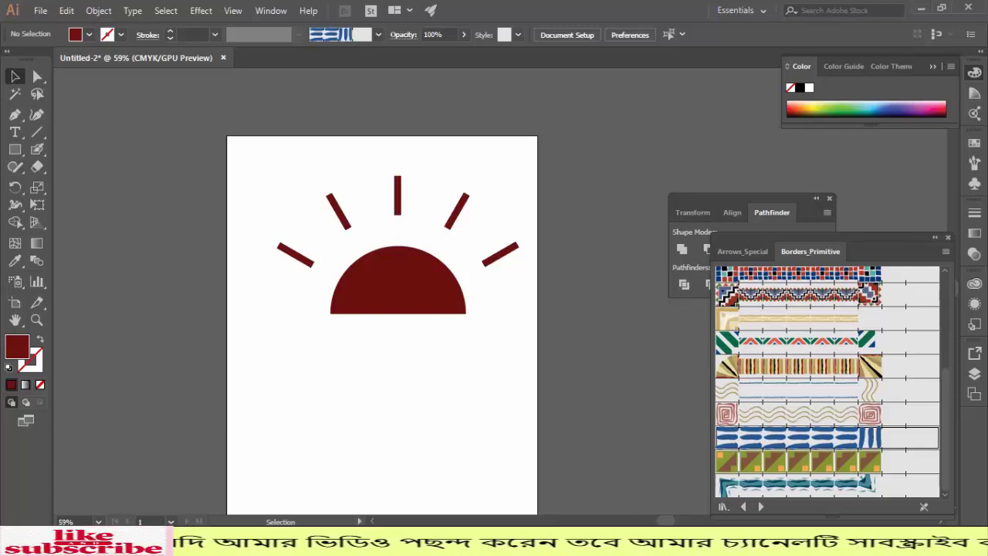
click(948, 238)
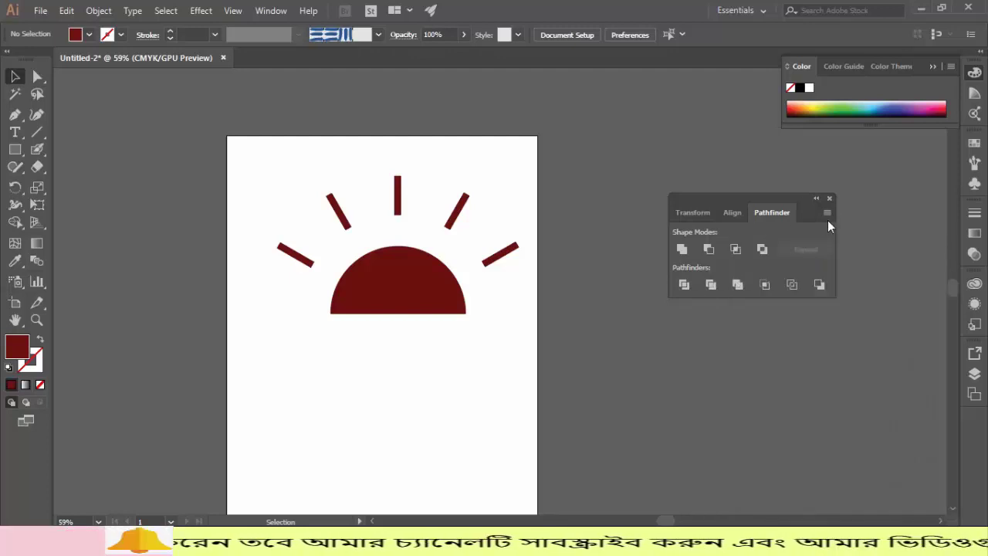
click(831, 199)
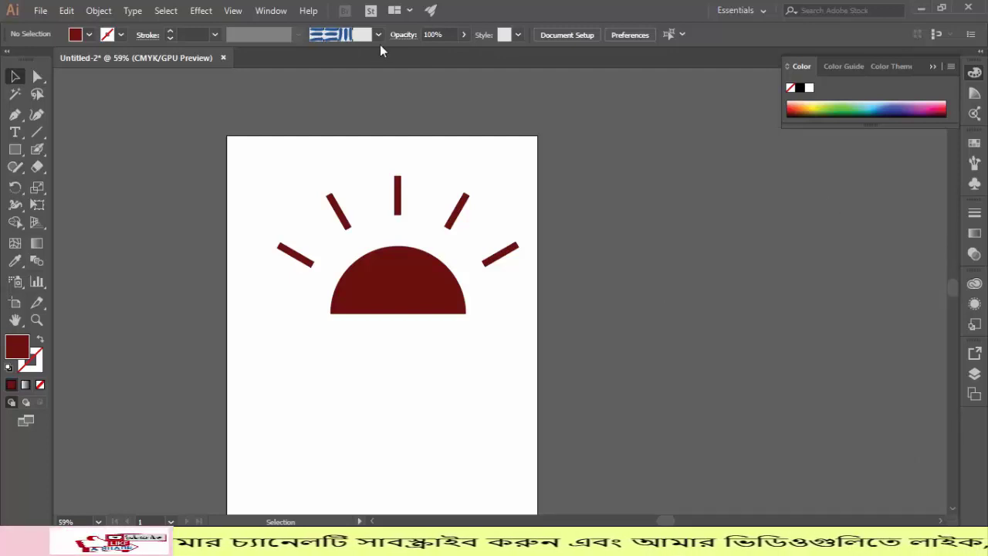
- Open the Borders_Novelty brush library and browse to its arrow brushes
click(281, 16)
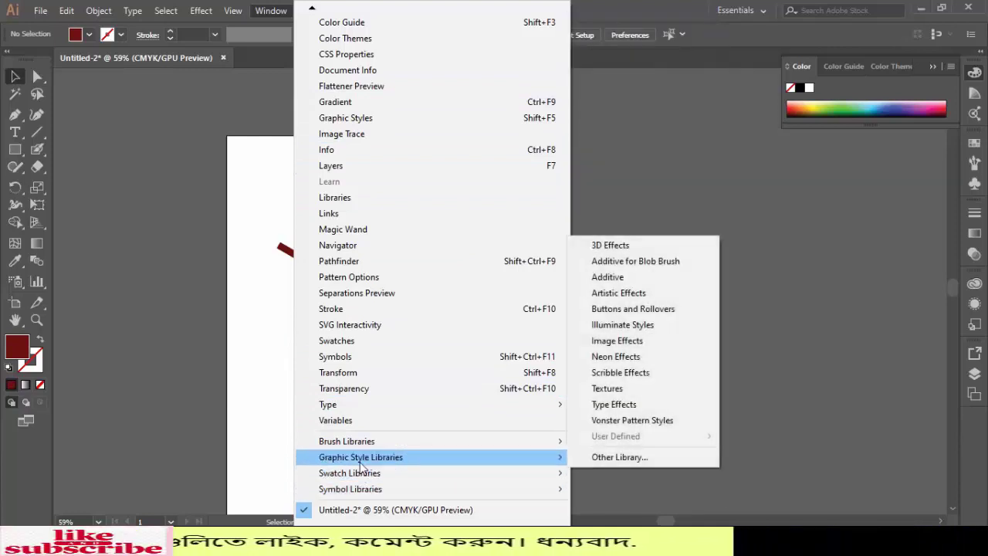
mouse_move(359, 443)
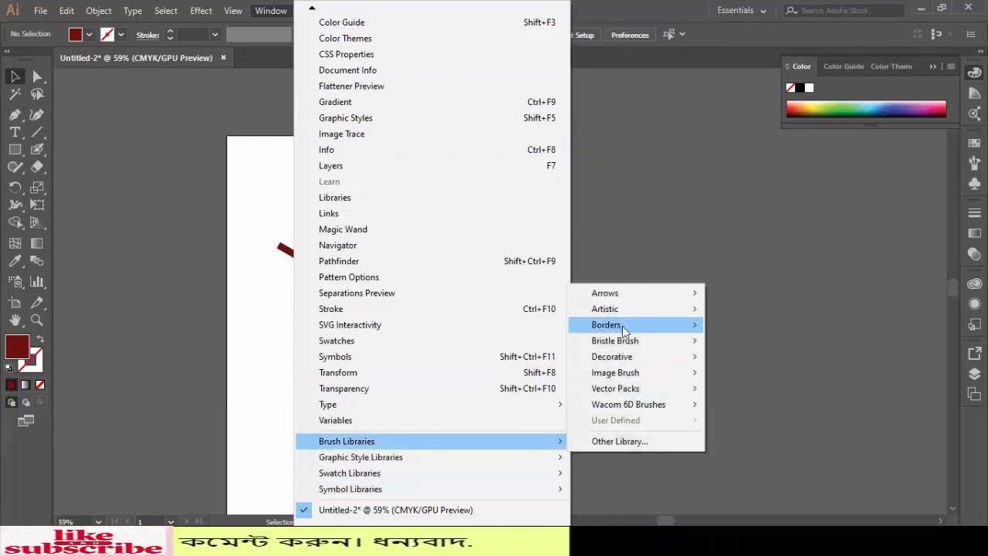
mouse_move(630, 378)
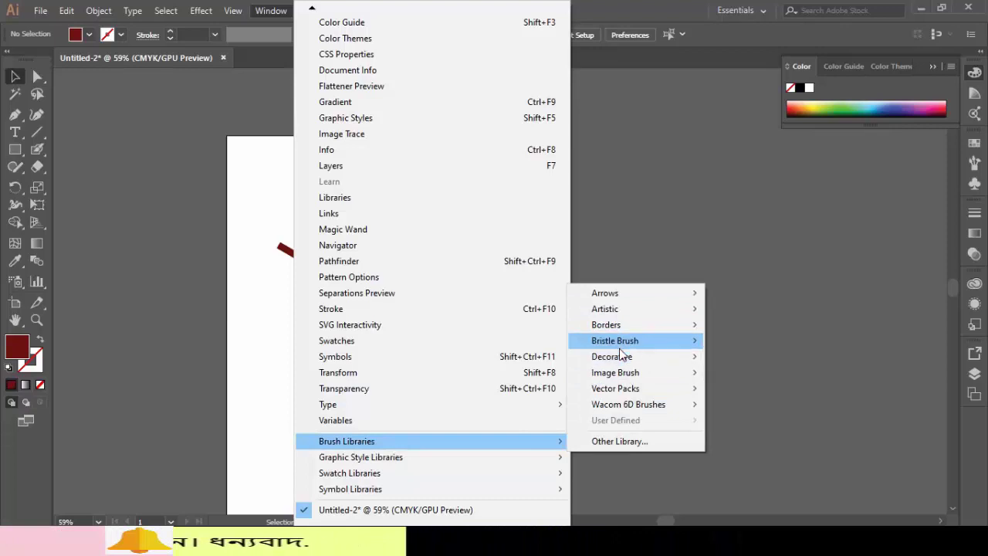
mouse_move(637, 330)
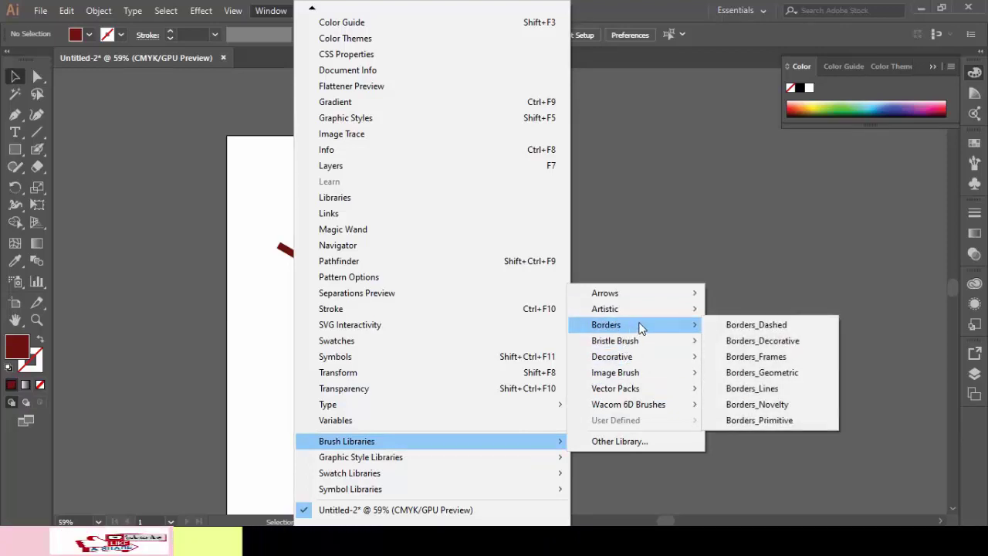
click(755, 405)
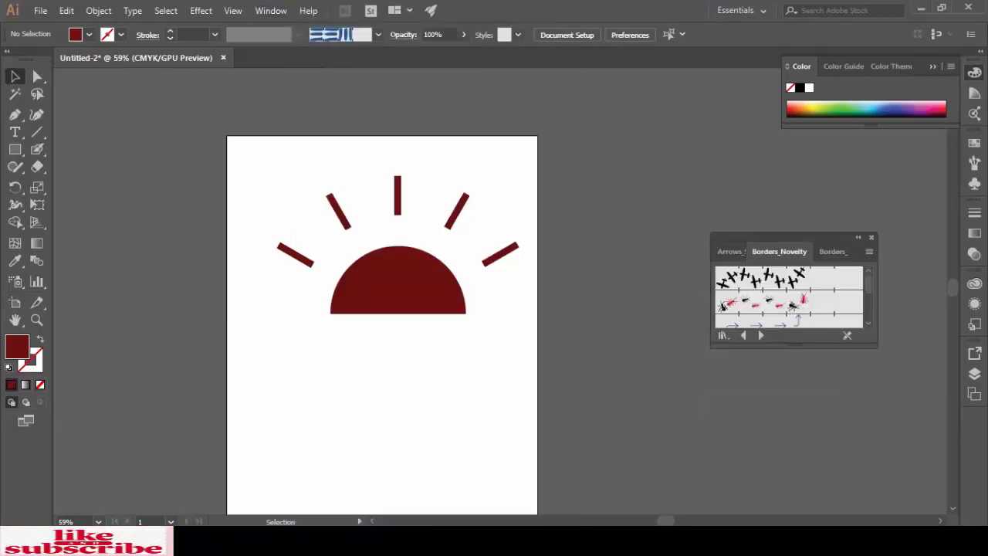
scroll(768, 297, down, 5)
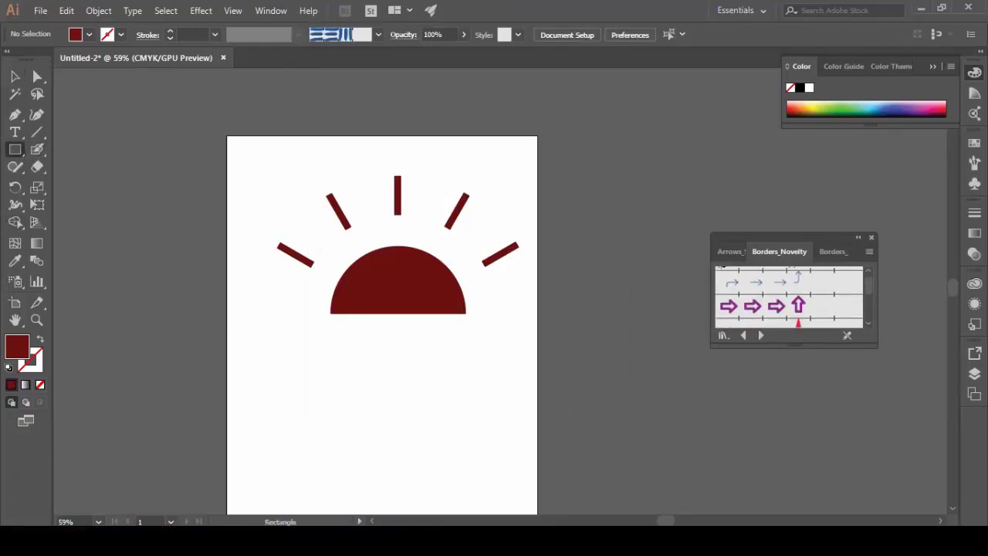
- Draw a large rectangle below the half sun and swap its fill and stroke, leaving a dark red outline without fill
scroll(382, 309, down, 3)
mouse_move(271, 286)
mouse_down()
mouse_move(331, 393)
mouse_move(497, 468)
mouse_move(465, 458)
mouse_up()
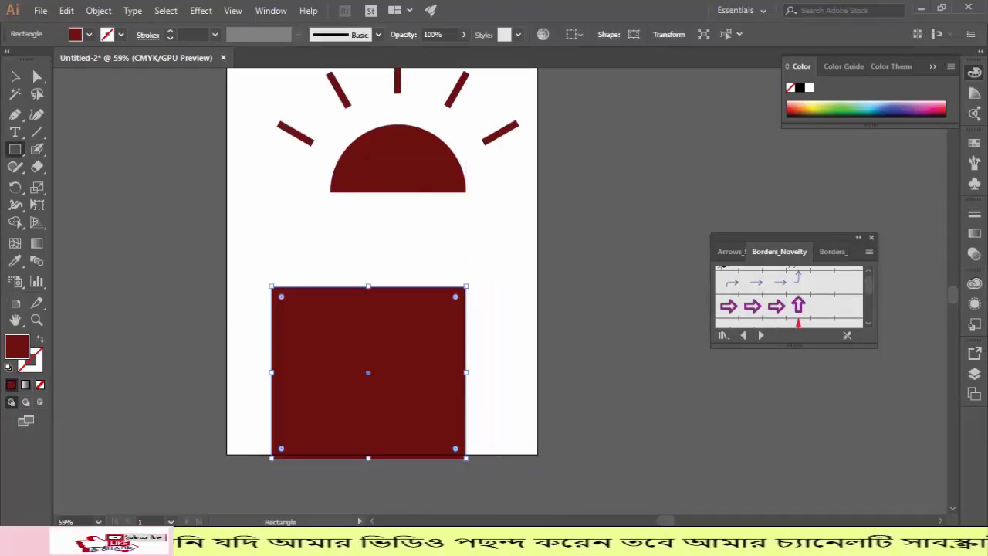
key(shift+x)
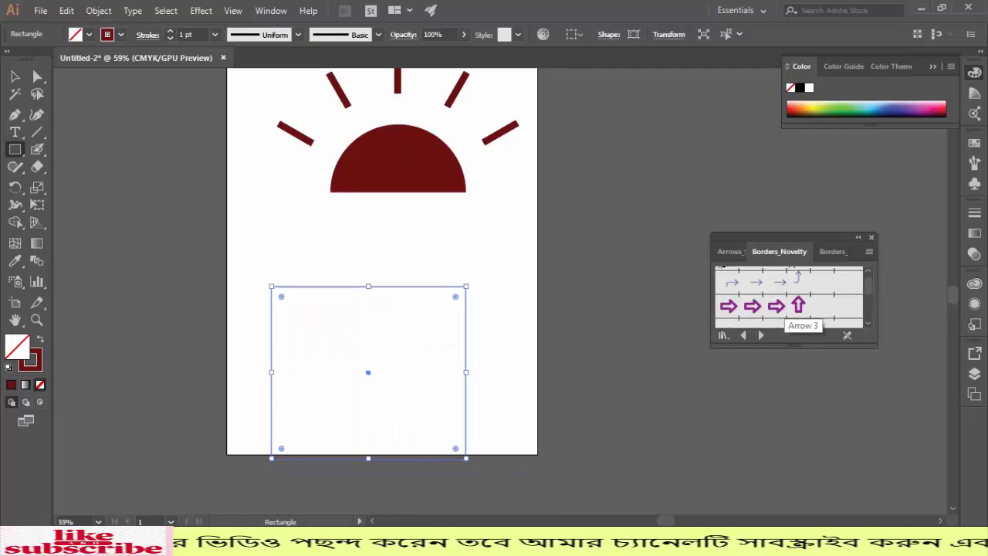
- Apply the purple Arrow 3 border brush to the rectangle's outline and move the rectangle up, closer to the half sun
click(799, 306)
click(10, 80)
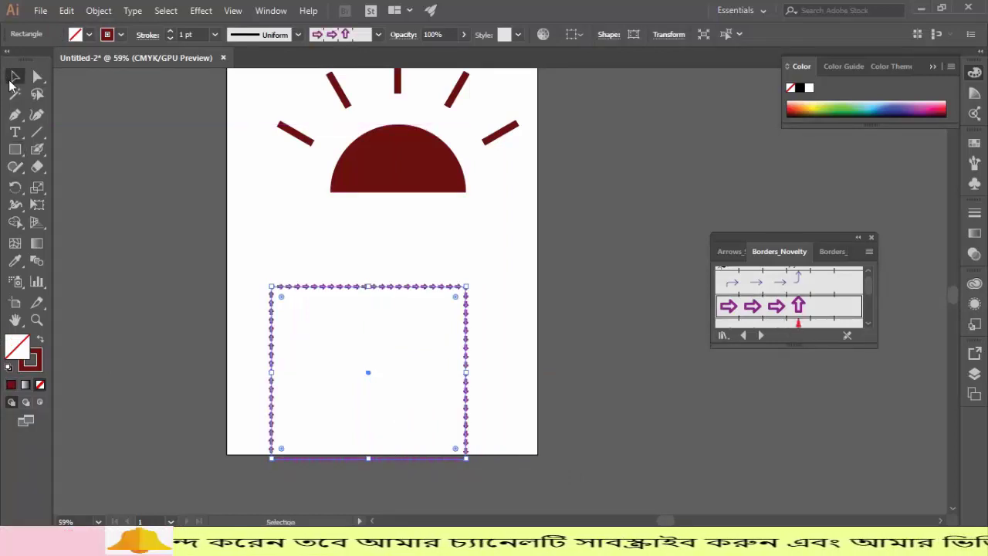
click(185, 184)
drag(362, 286, 358, 245)
key(ctrl+shift+a)
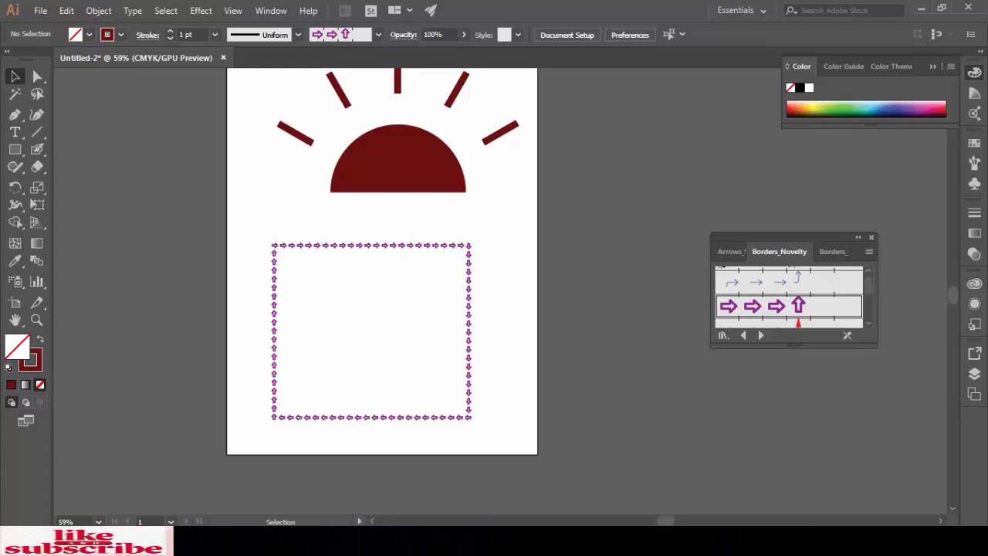
- Delete the arrow-bordered rectangle, the half sun and all its rays, leaving the artboard empty
scroll(383, 293, up, 3)
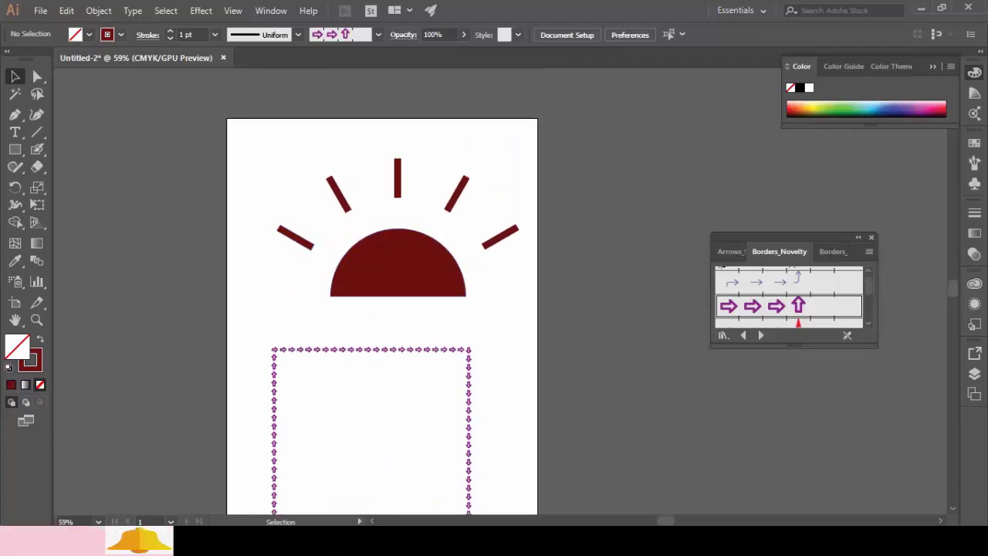
scroll(382, 293, down, 3)
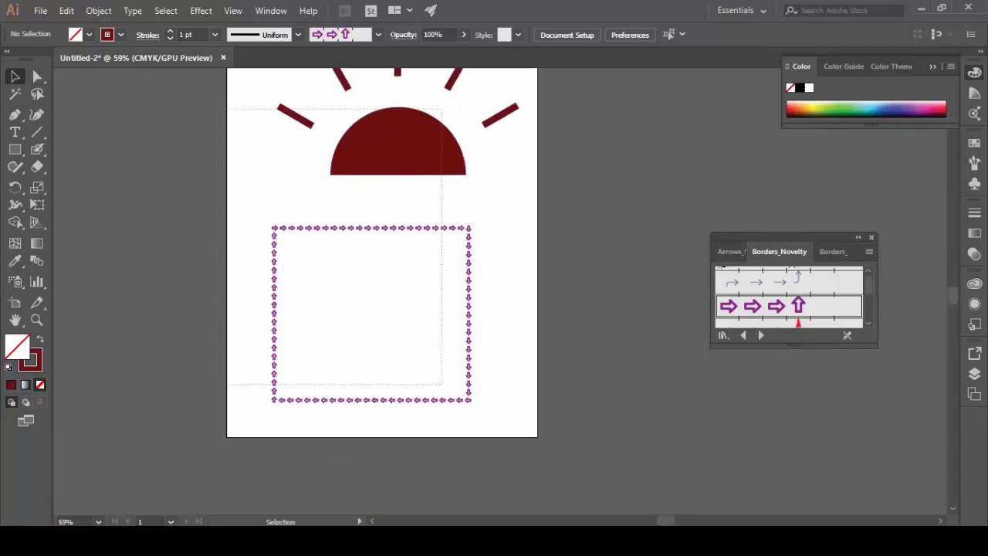
key(ctrl+a)
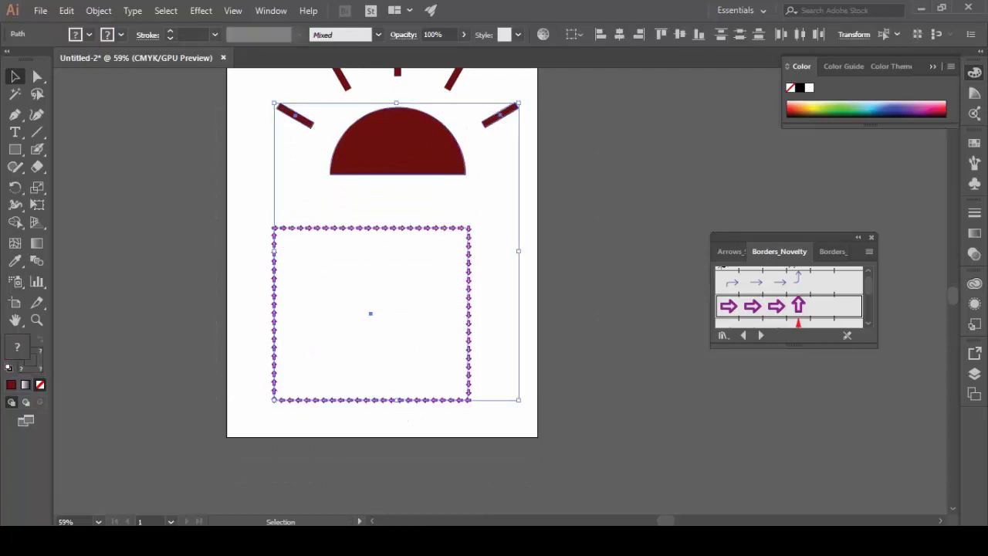
key(Delete)
scroll(382, 293, up, 2)
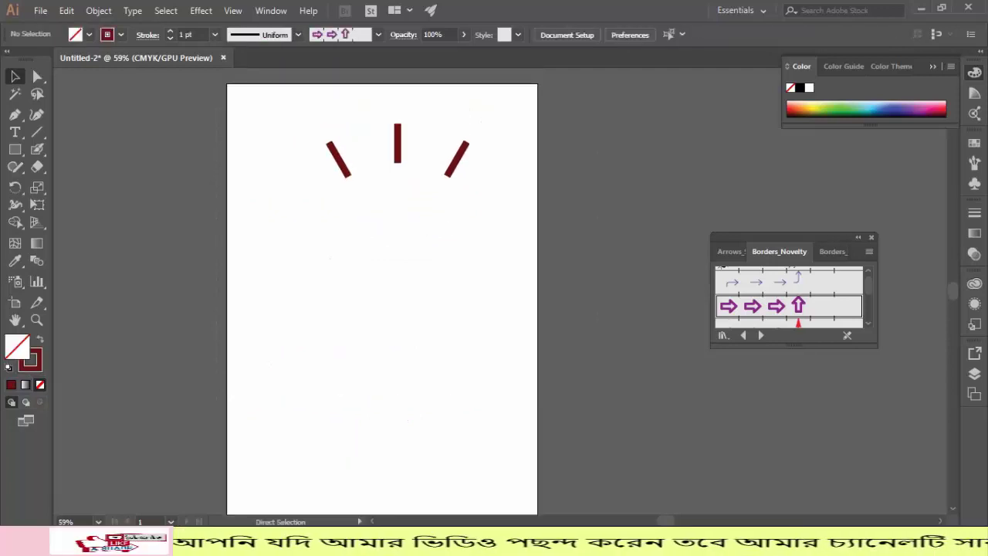
key(ctrl+a)
key(Delete)
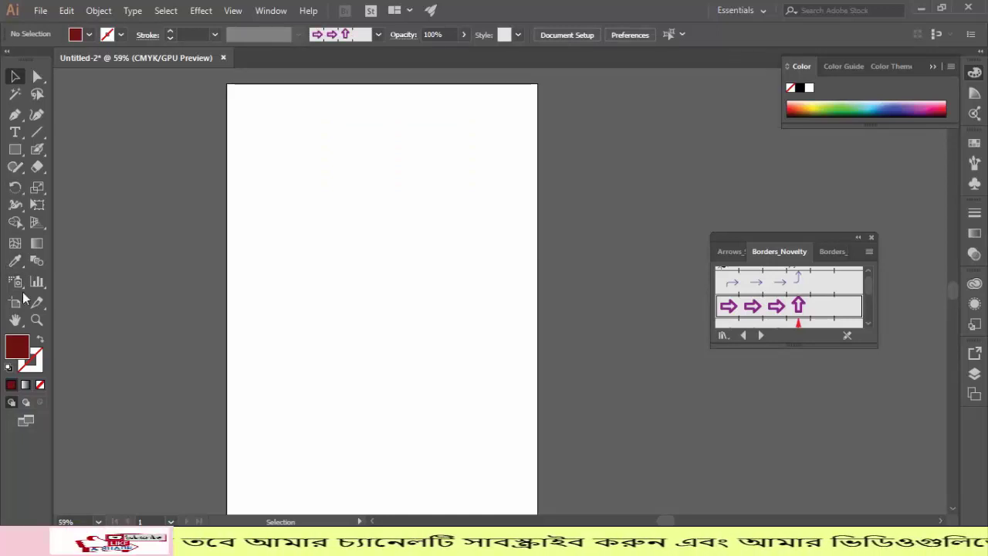
- Switch the toolbar to a single column and back to two columns, and hide and restore the Control bar
click(6, 54)
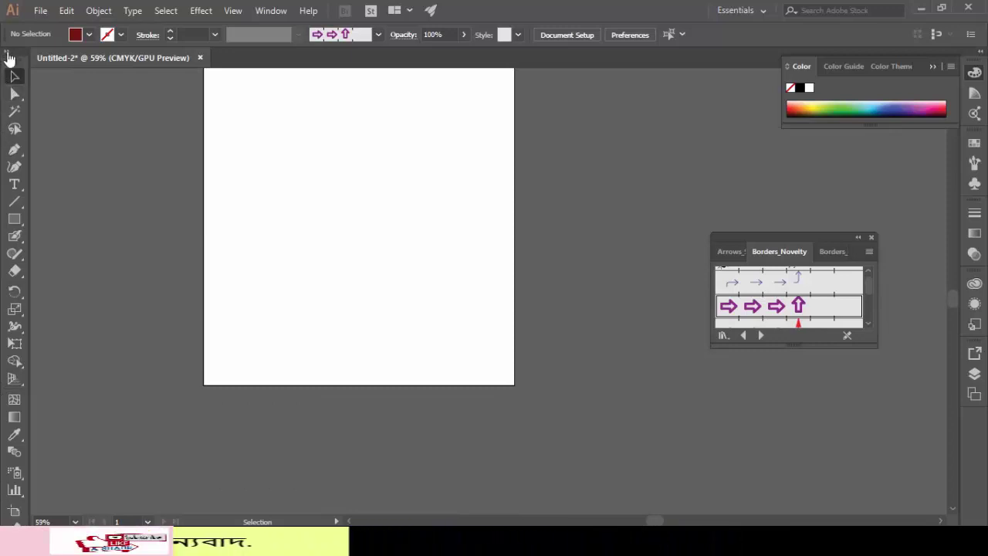
click(6, 54)
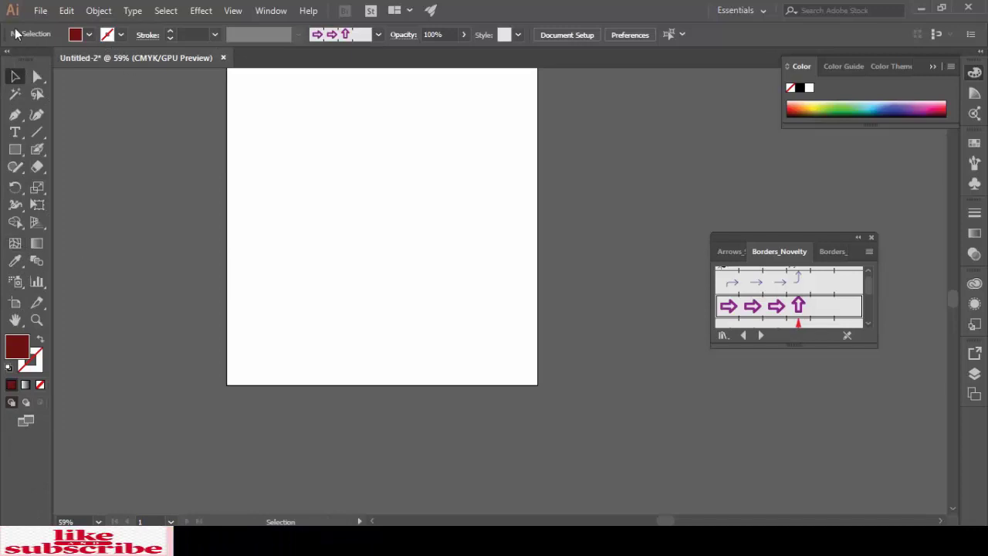
click(285, 12)
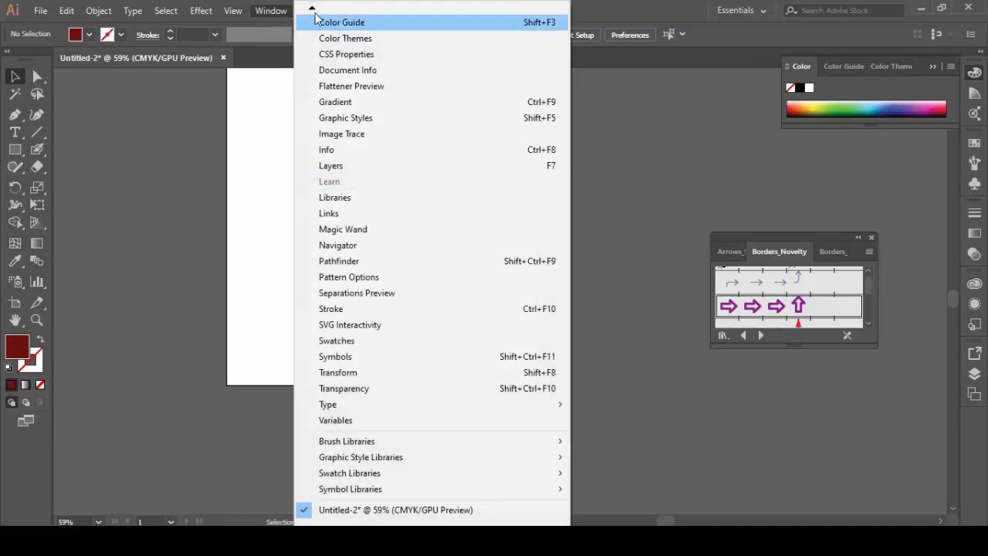
mouse_move(314, 11)
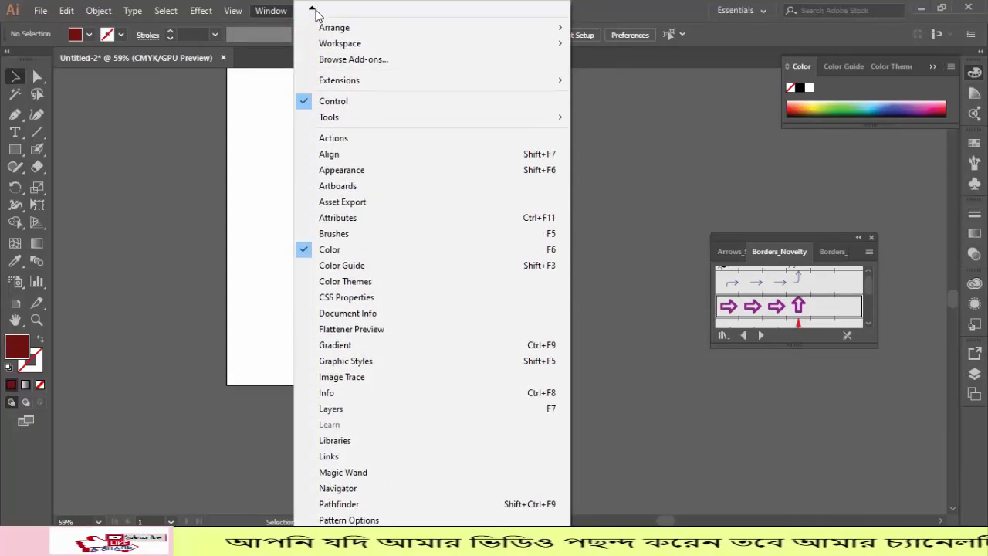
click(330, 117)
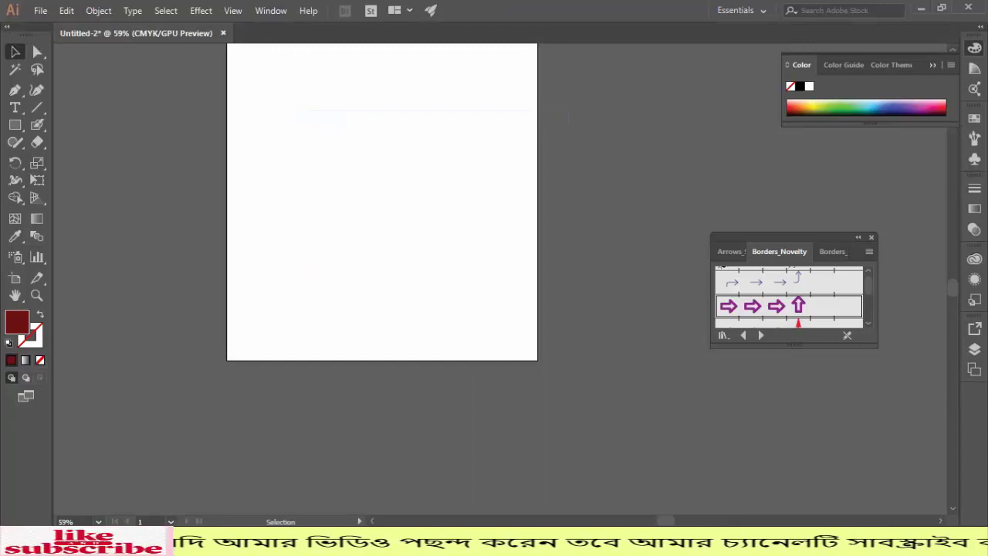
click(270, 10)
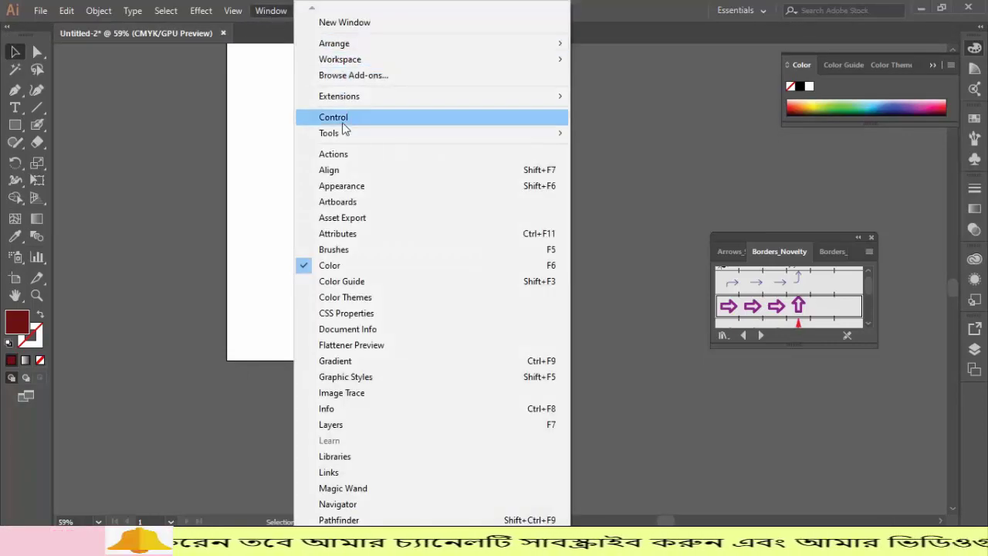
click(342, 117)
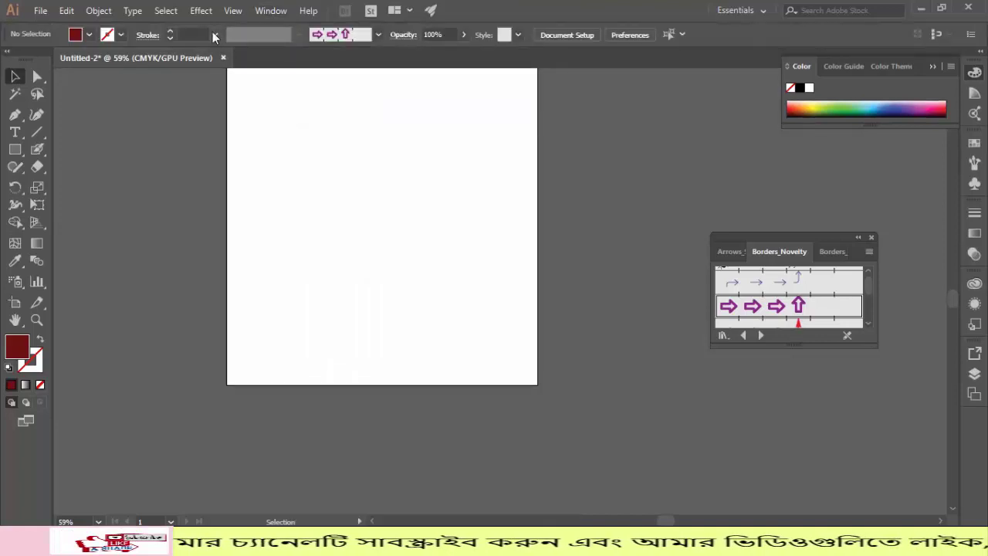
- Close the Color panel, and hide the Control bar and show it again
click(269, 11)
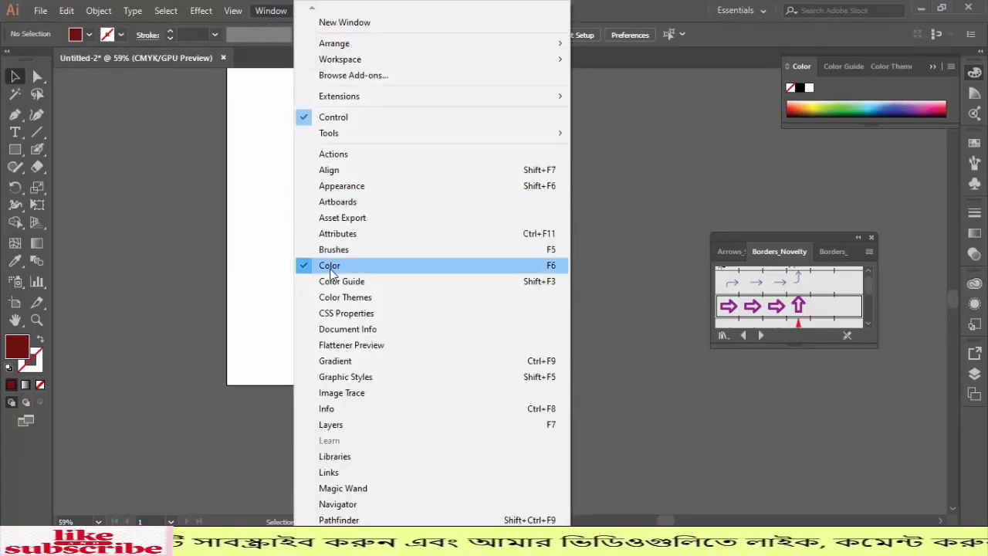
click(330, 268)
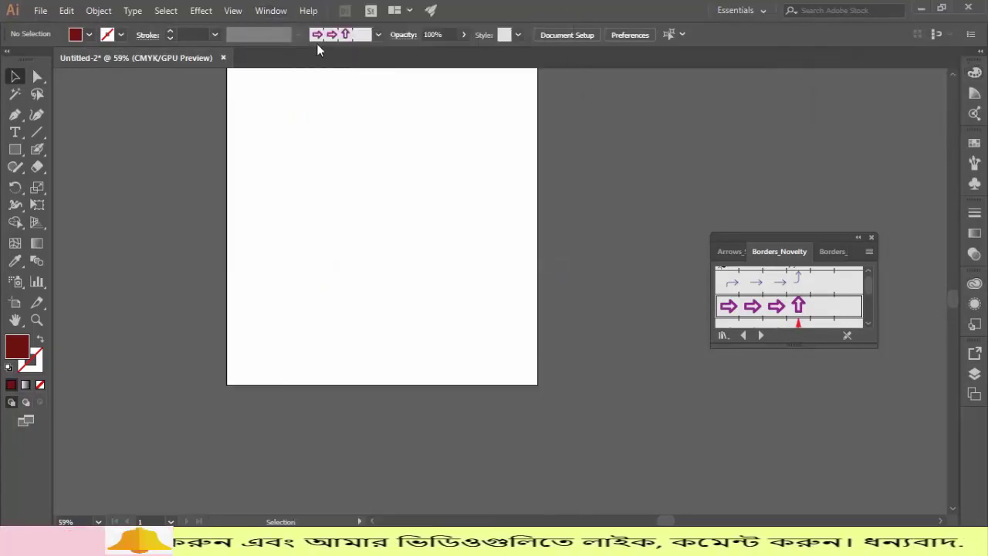
click(275, 13)
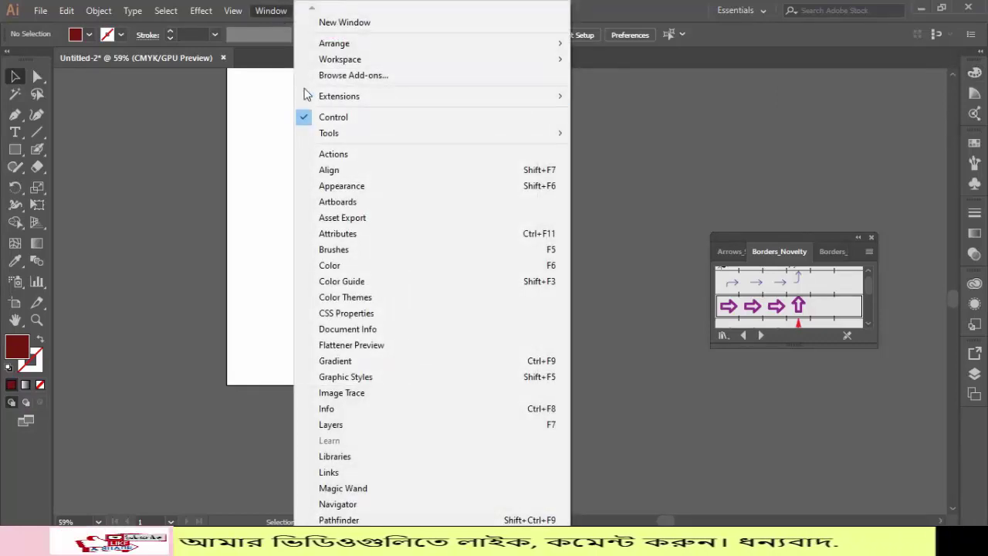
click(332, 117)
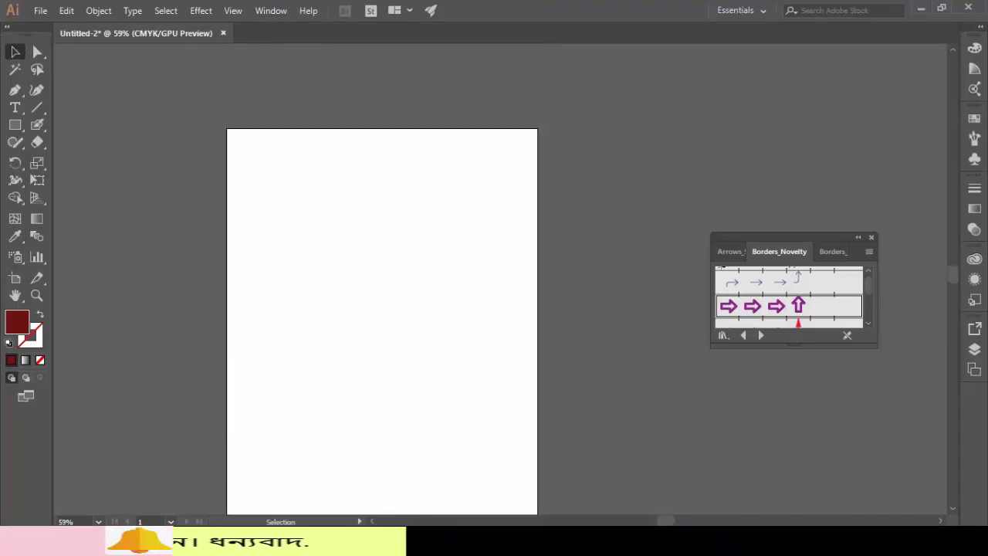
click(270, 13)
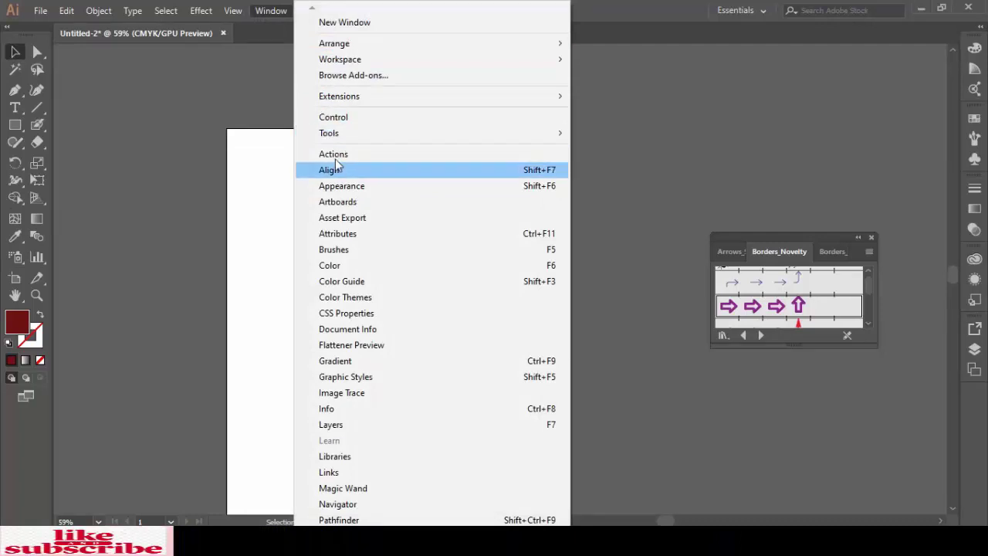
click(338, 117)
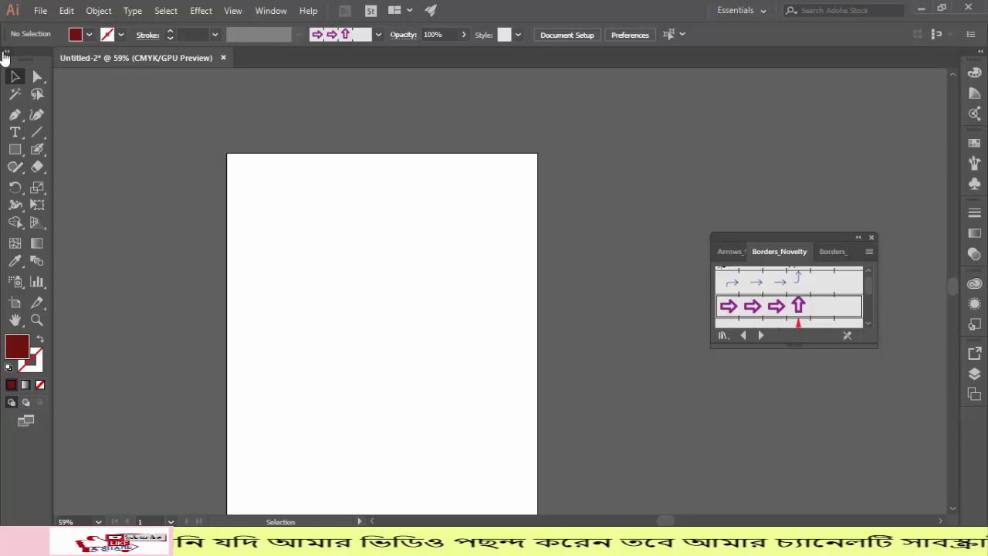
- Collapse the toolbar to a single column and hide the Control bar
click(5, 53)
click(271, 11)
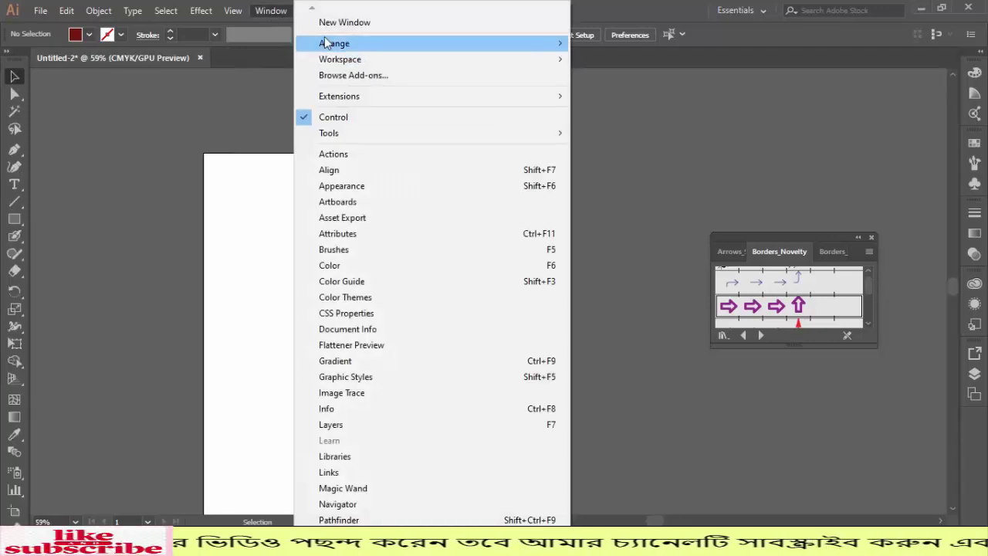
click(332, 121)
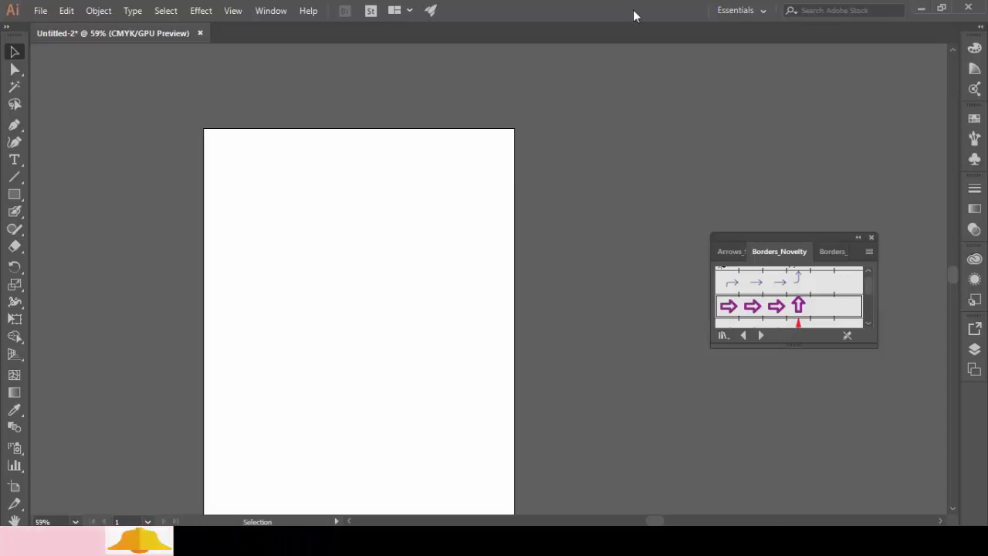
- Reset the Essentials workspace to its default layout
click(757, 11)
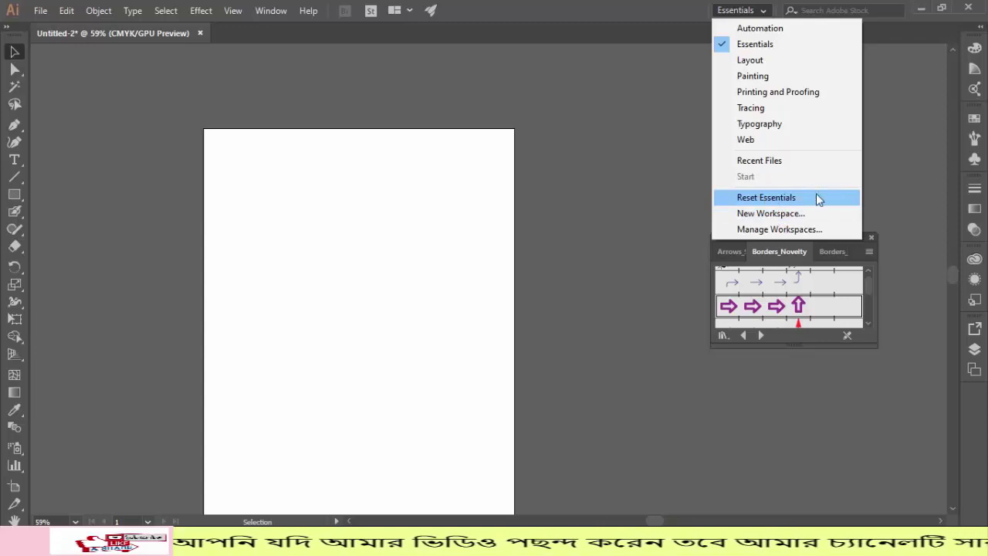
click(785, 198)
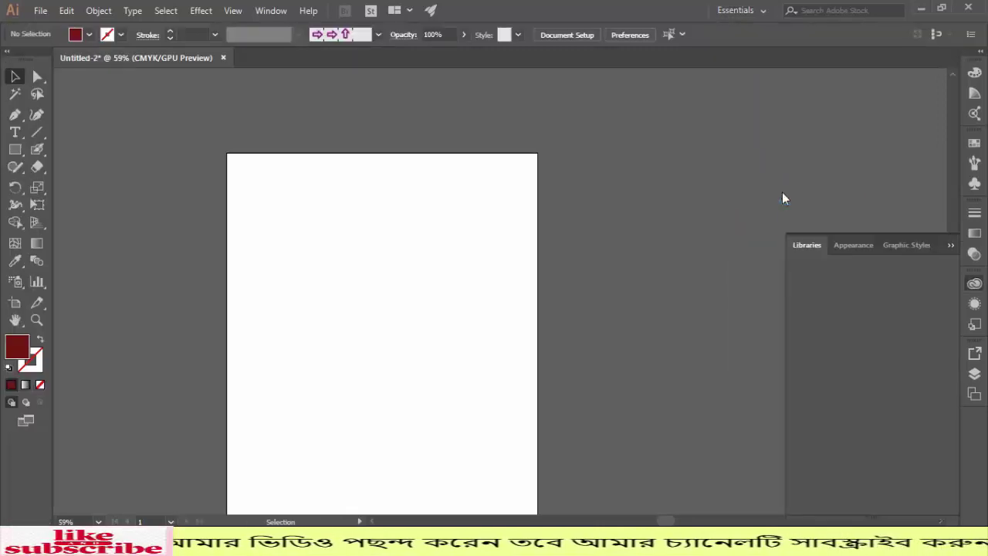